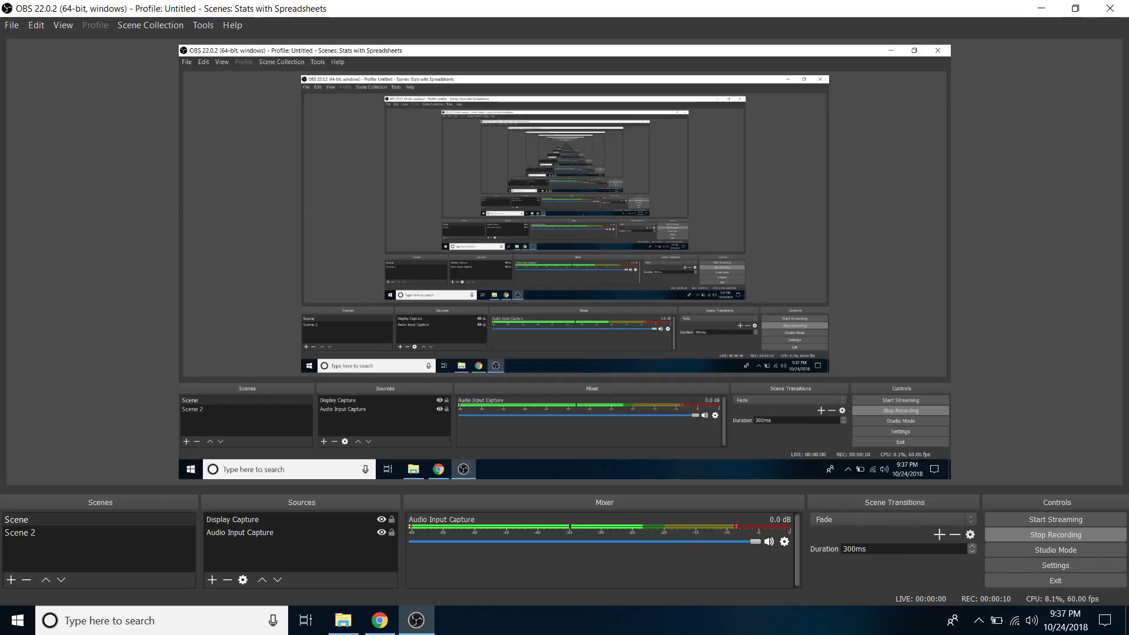
Step: Switch to Chrome, go to Google Sheets and create a new blank spreadsheet
left_click(376, 621)
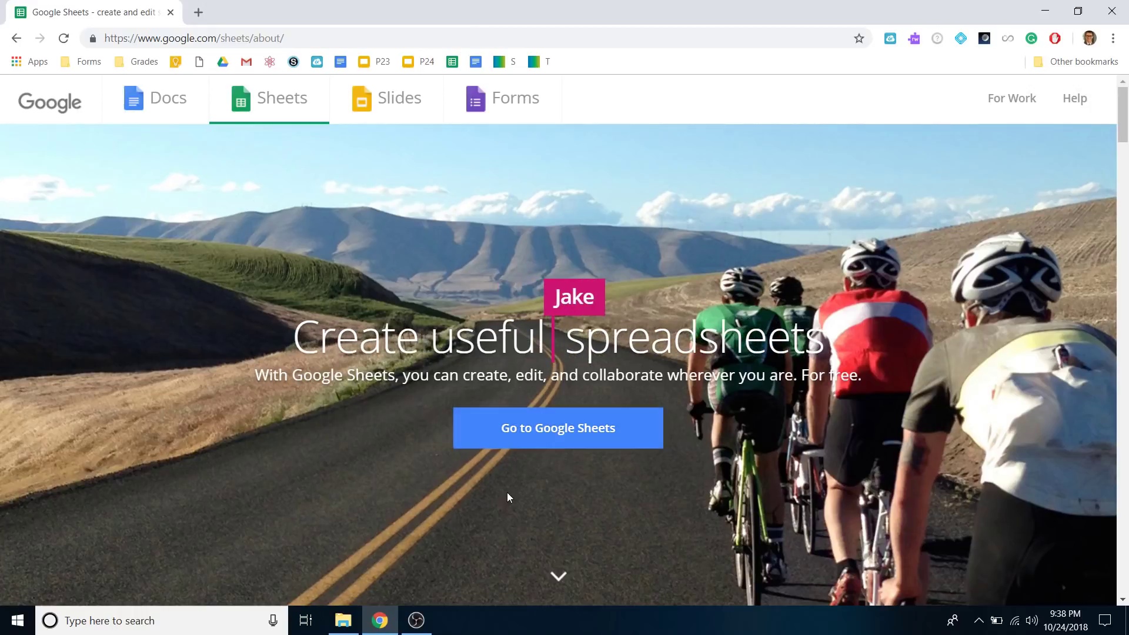
left_click(574, 428)
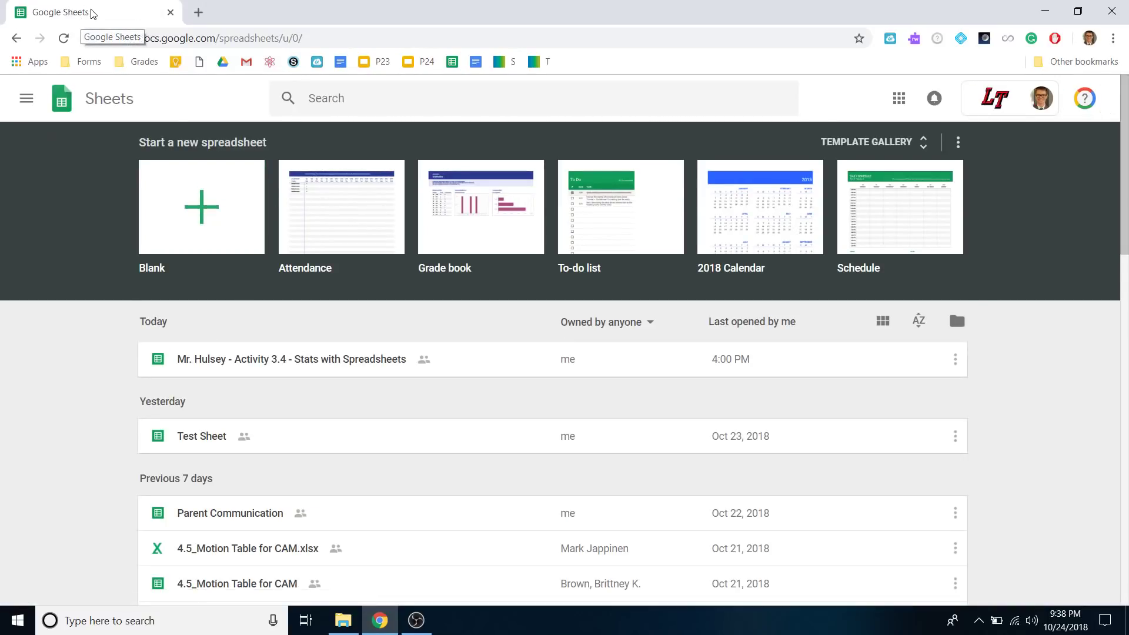
left_click(198, 197)
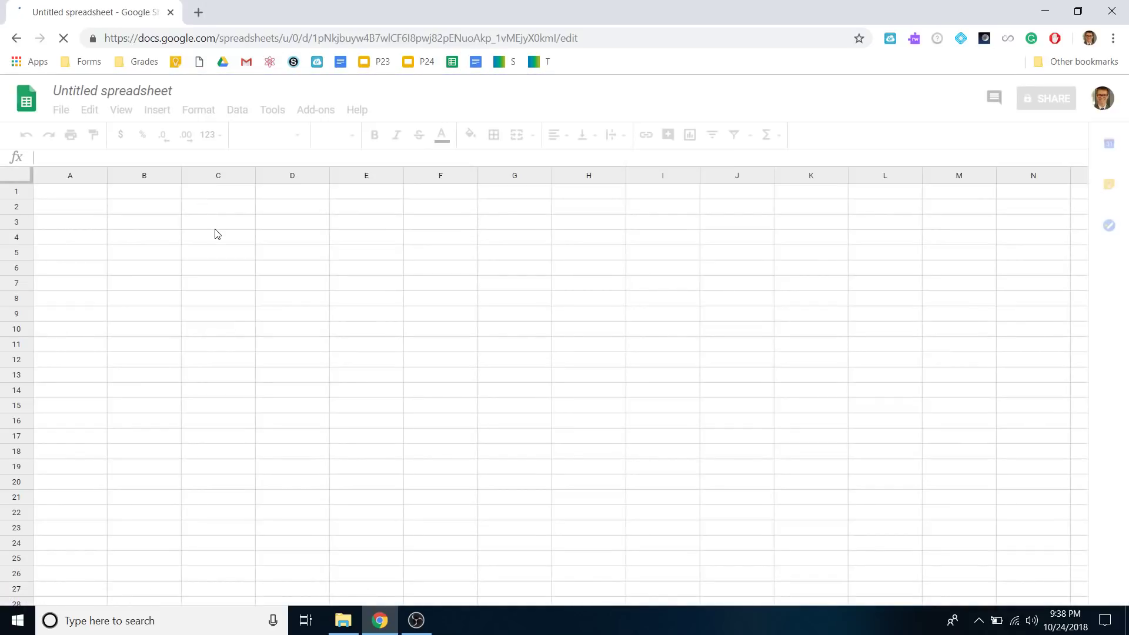
Step: Rename the spreadsheet with the teacher's name followed by "- Activity 3.4 - Stats with Spreadsheets"
left_click(127, 94)
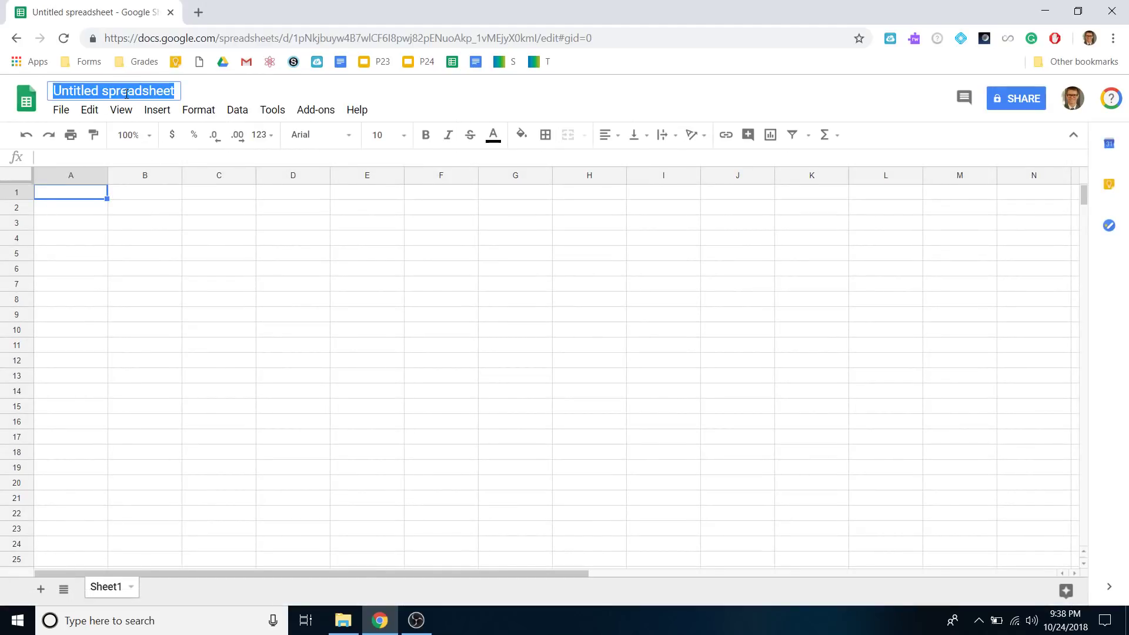
type("Mr. Hulsey")
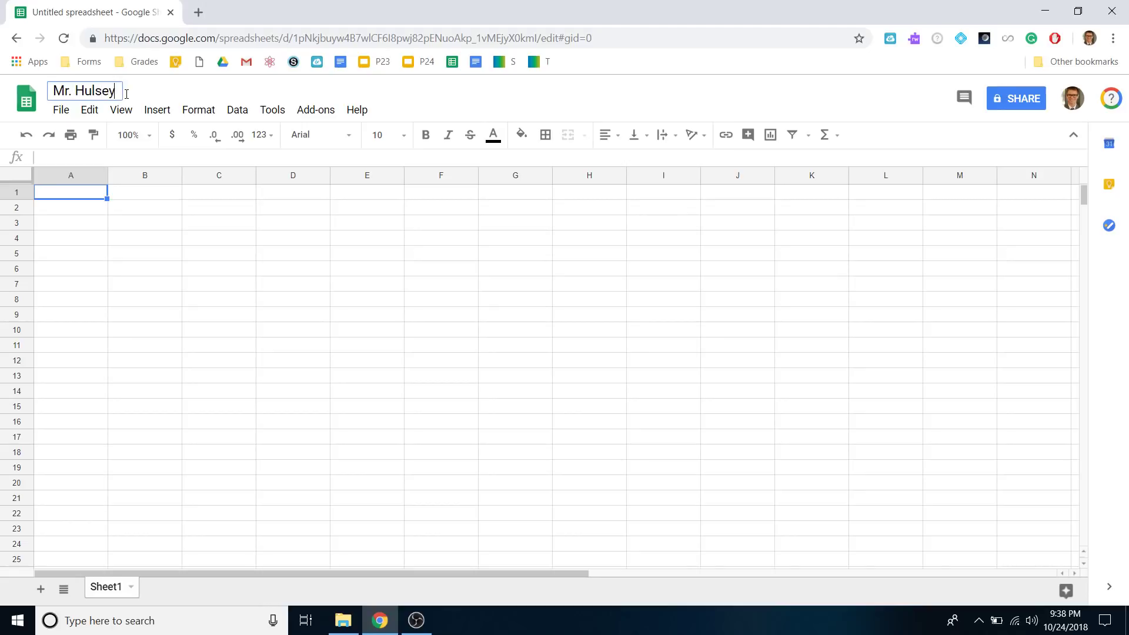
type(" - Activity 2")
key("BackSpace")
type("3.4")
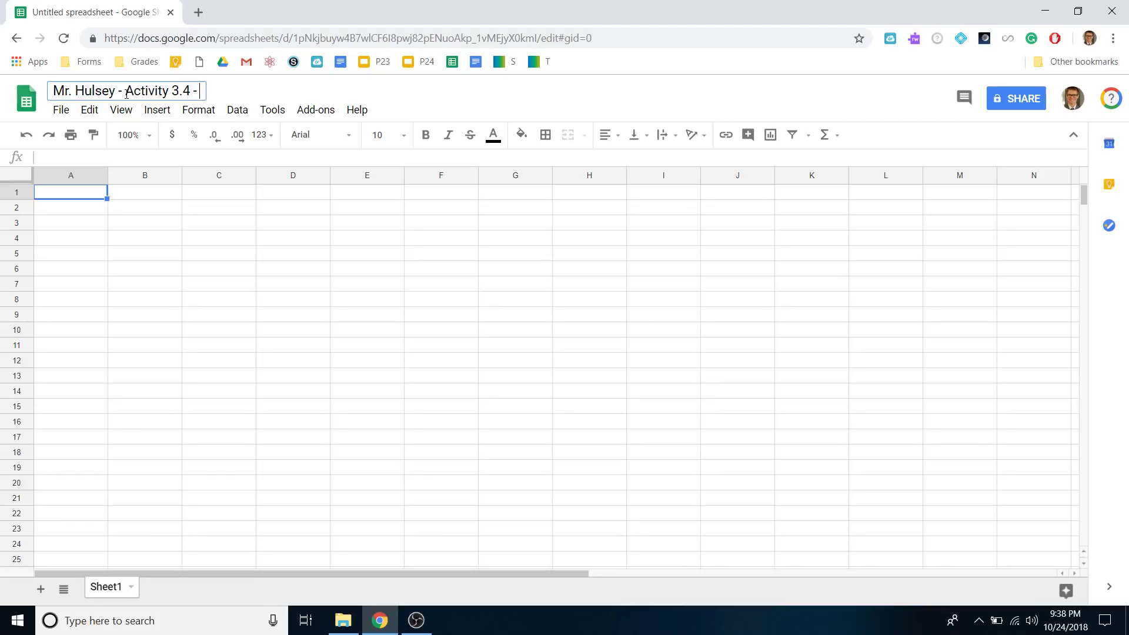
type(" - Stats with Spreadsheets")
left_click(221, 256)
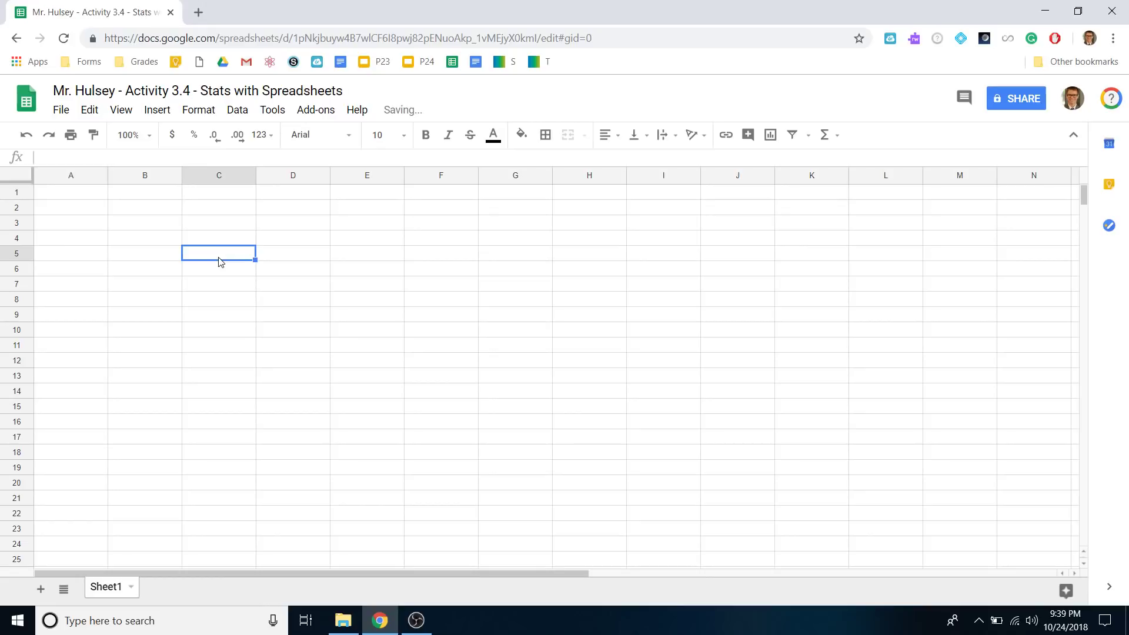
Step: Review the spreadsheet's title and the Drive folders it could be moved to
left_click(99, 210)
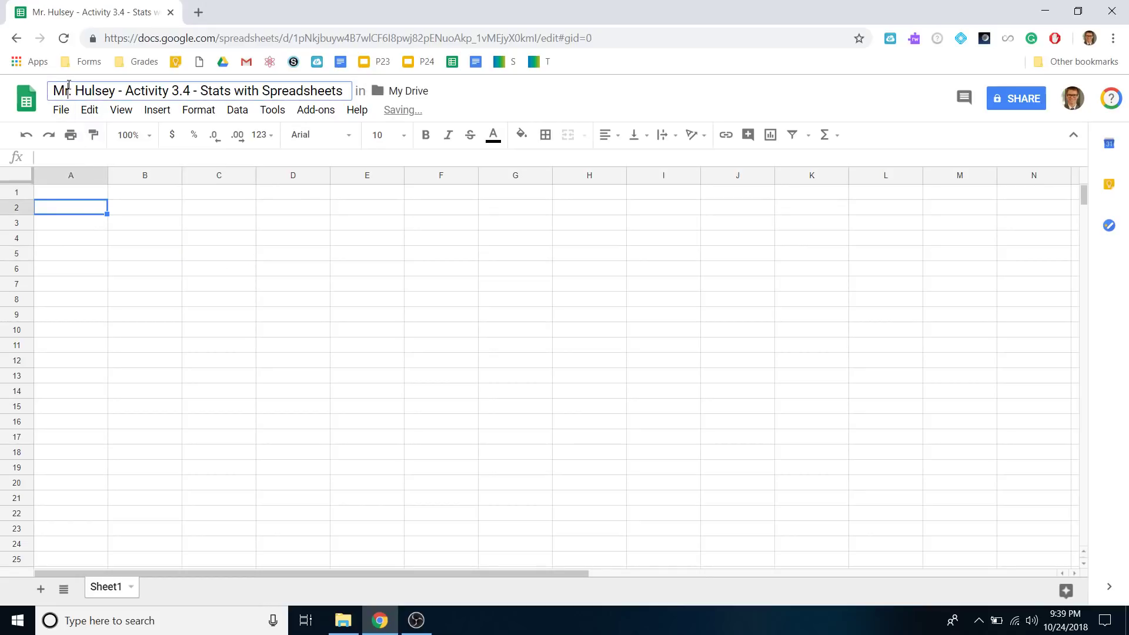
left_click_drag(63, 95, 399, 75)
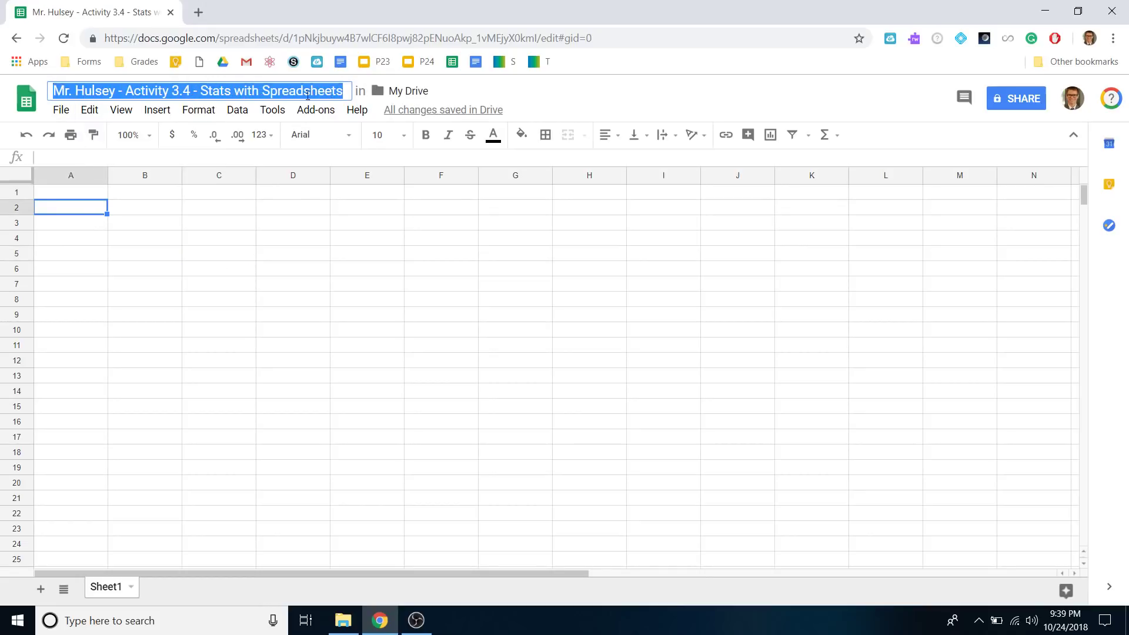
left_click(270, 90)
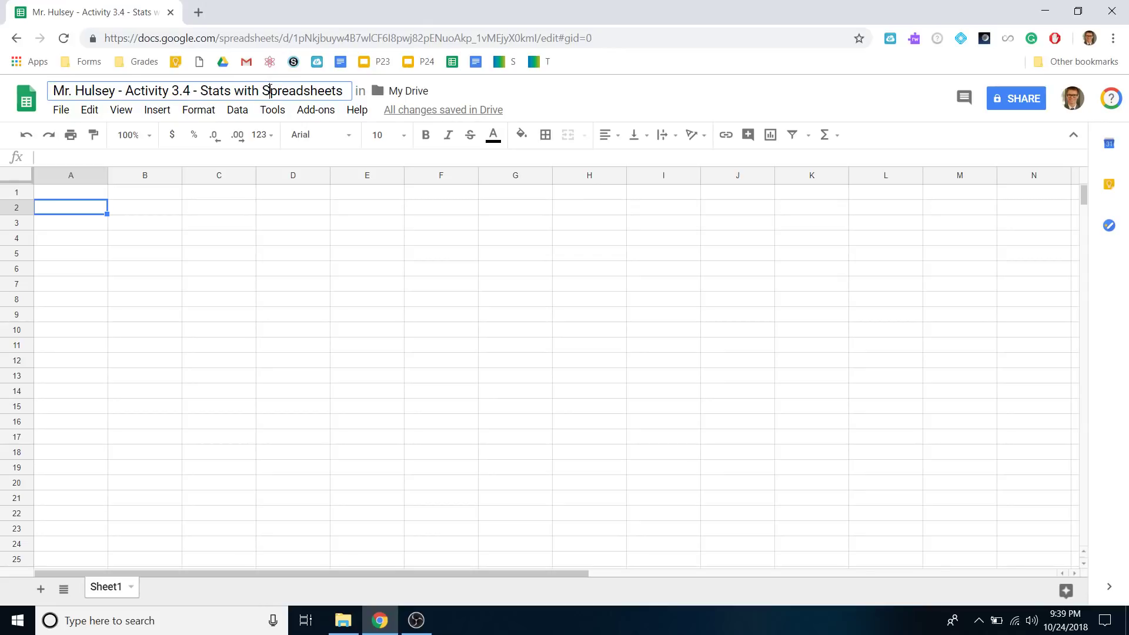
left_click(280, 260)
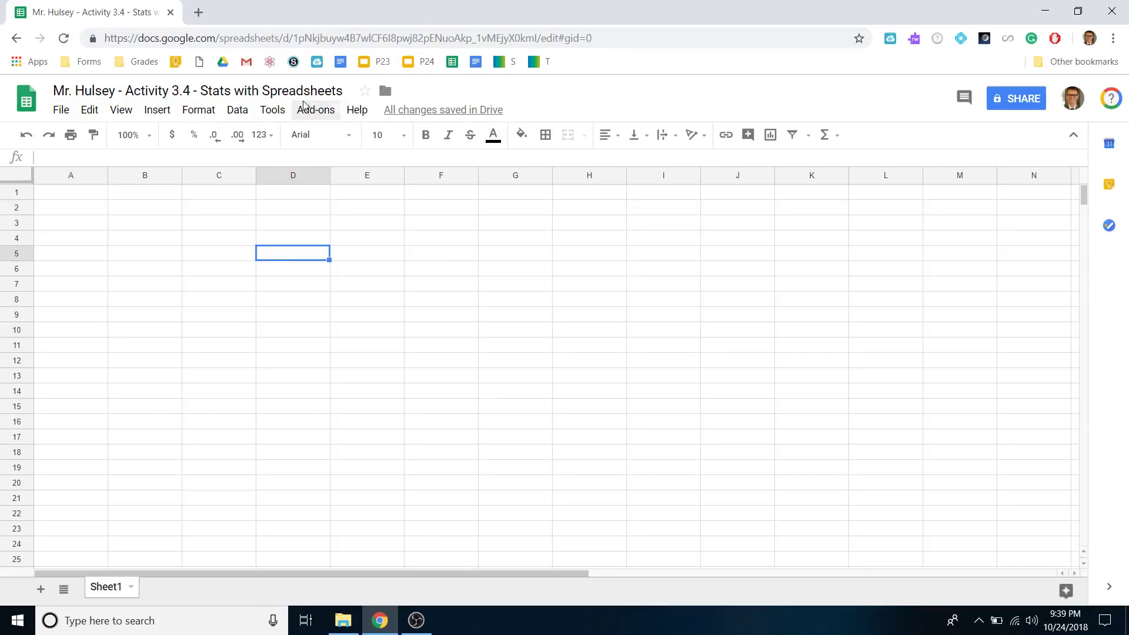
left_click(402, 94)
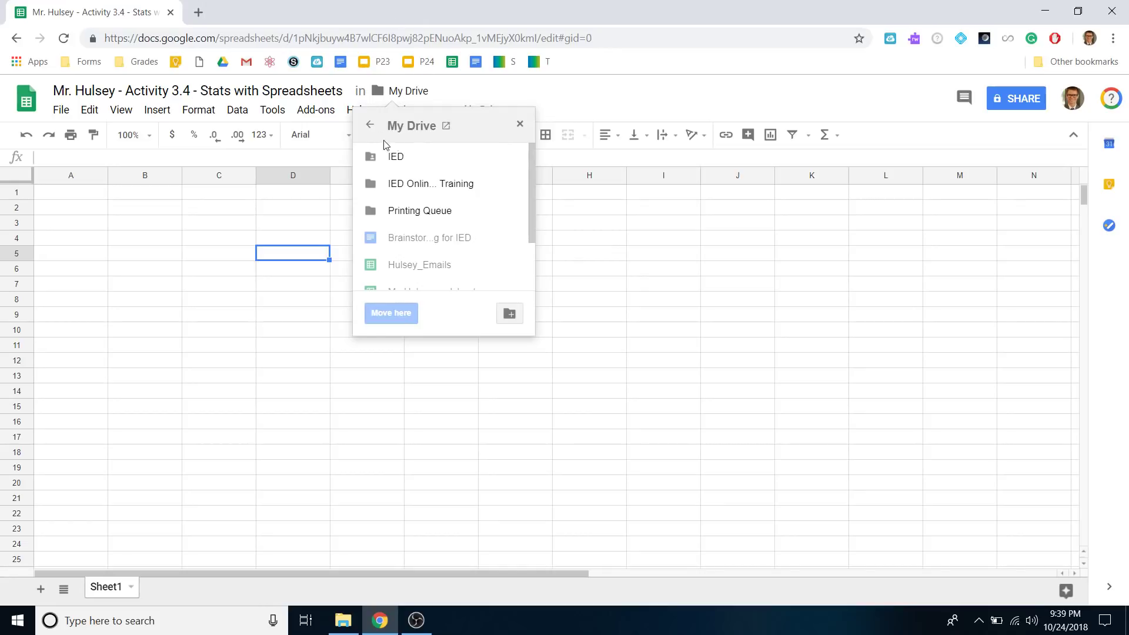
scroll(450, 251, "down", 3)
scroll(450, 254, "up", 3)
left_click(563, 96)
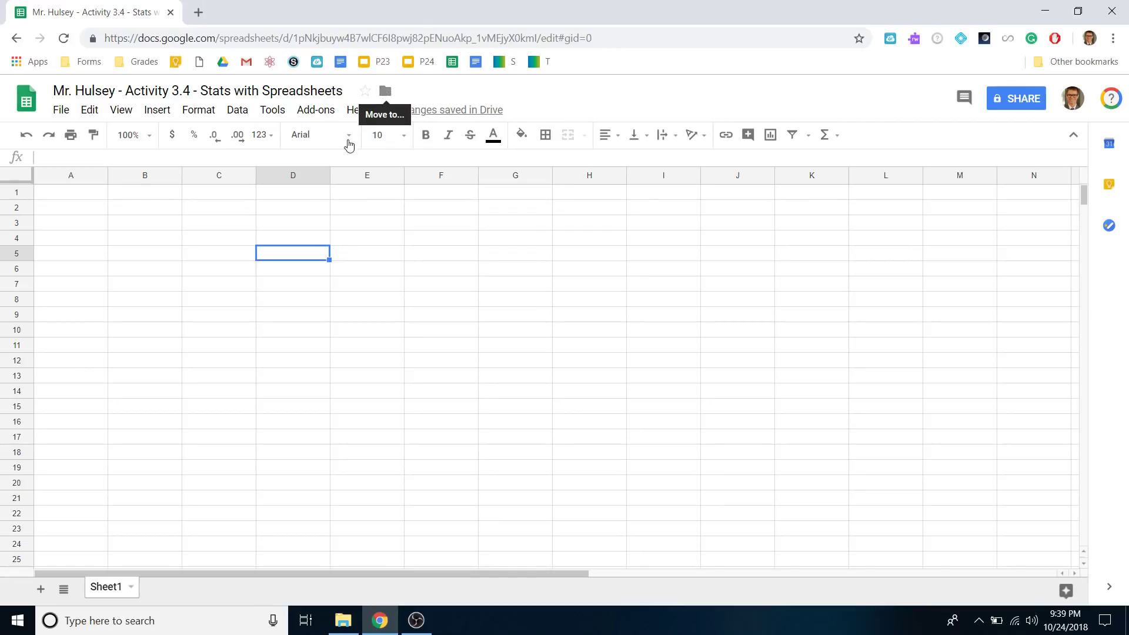
left_click(91, 208)
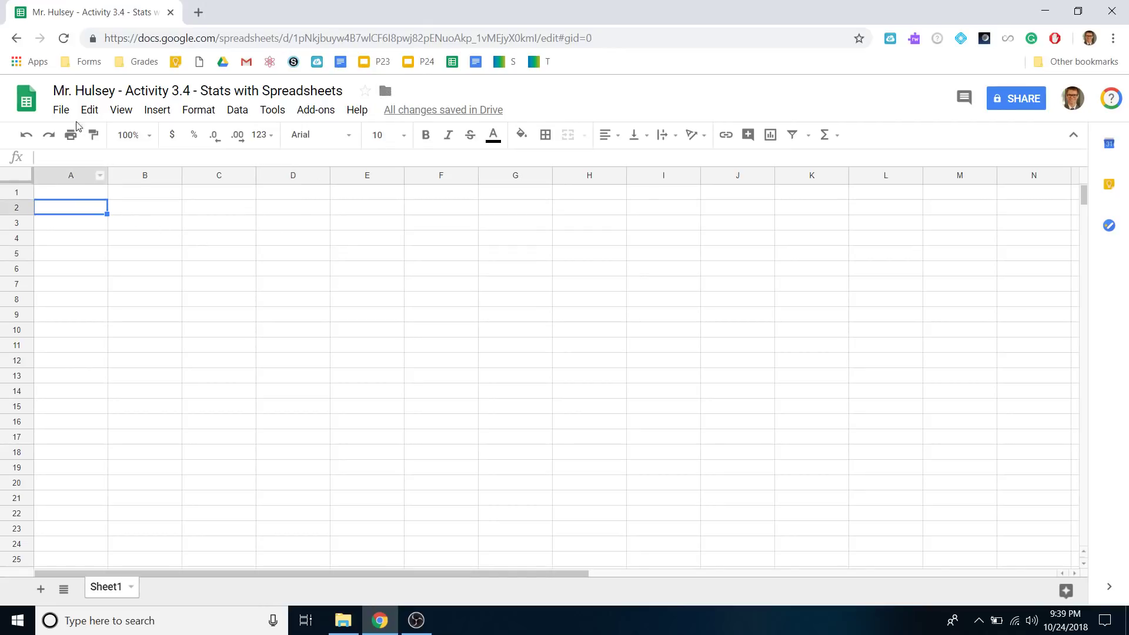
left_click(82, 90)
left_click_drag(268, 90, 125, 93)
Step: Enter the labels "name:", "title:" and "date:" in cells A1 to A3
left_click(86, 198)
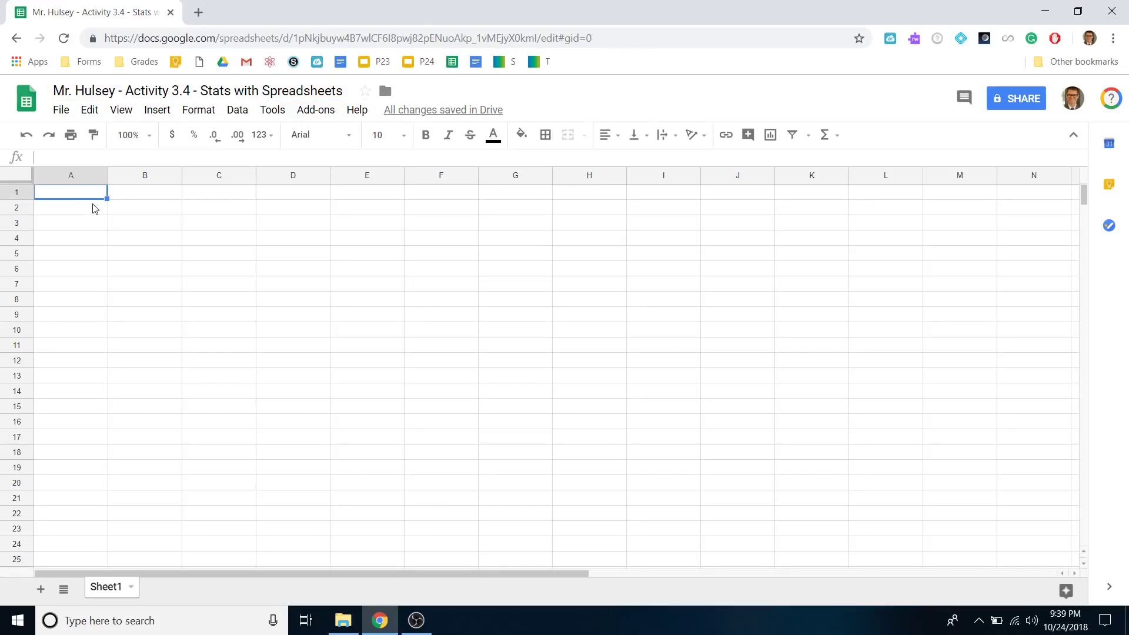
type("name:")
key("Return")
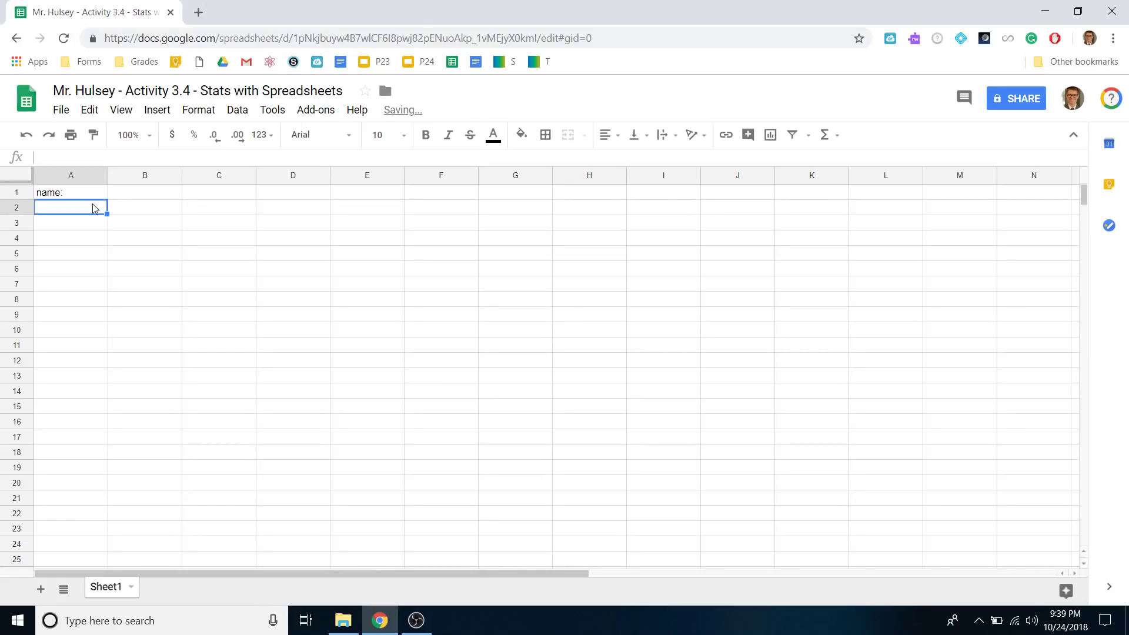
type("title:")
key("Return")
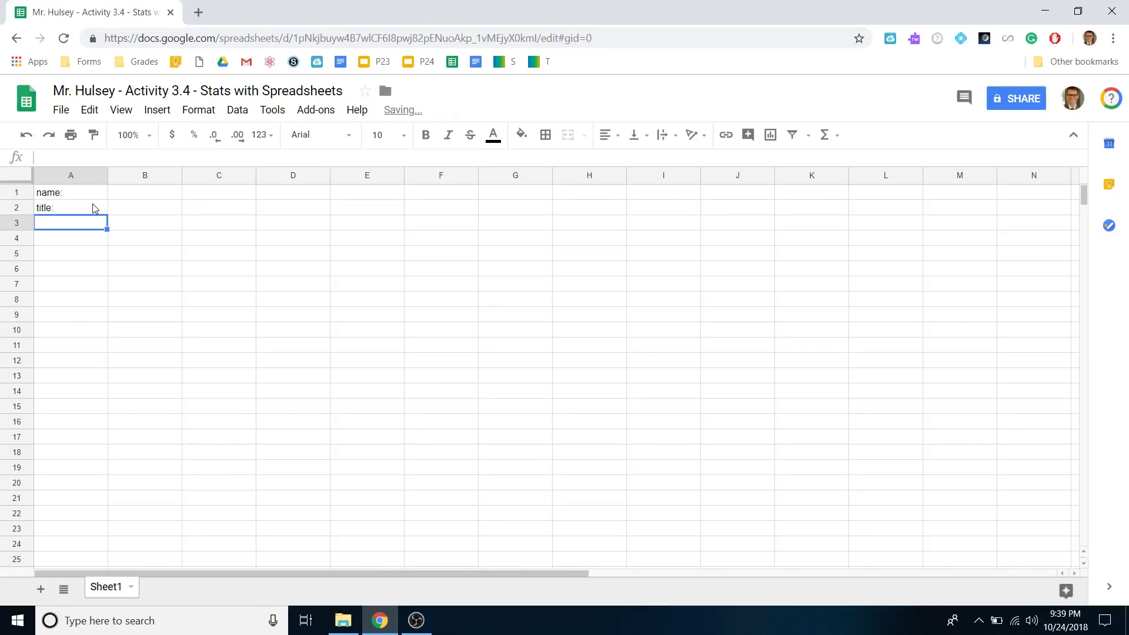
type("date:")
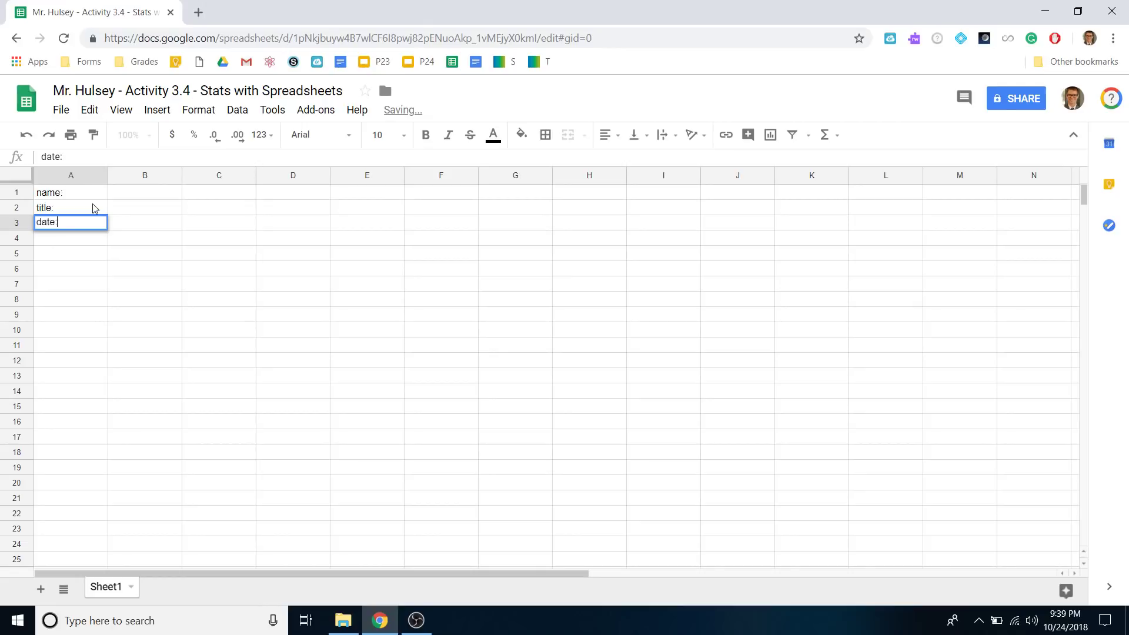
key("Return")
Step: Enter the teacher's name in cell B1 beside the name label
key("Right")
key("Up")
key("Up")
key("Up")
type("Mr")
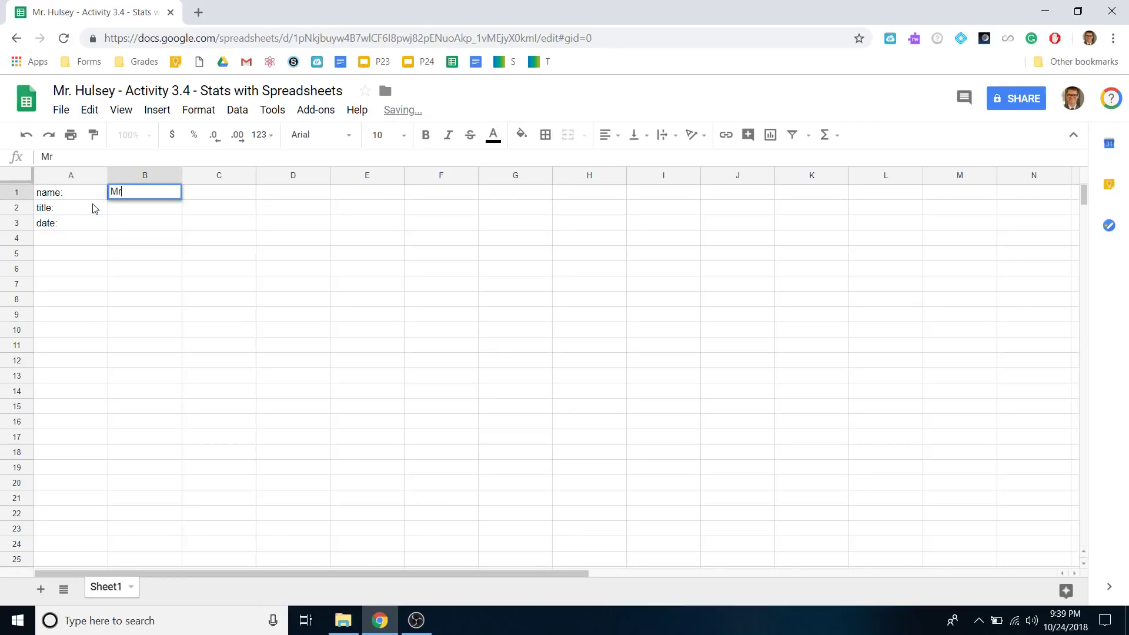
type(". hulsey")
key("Return")
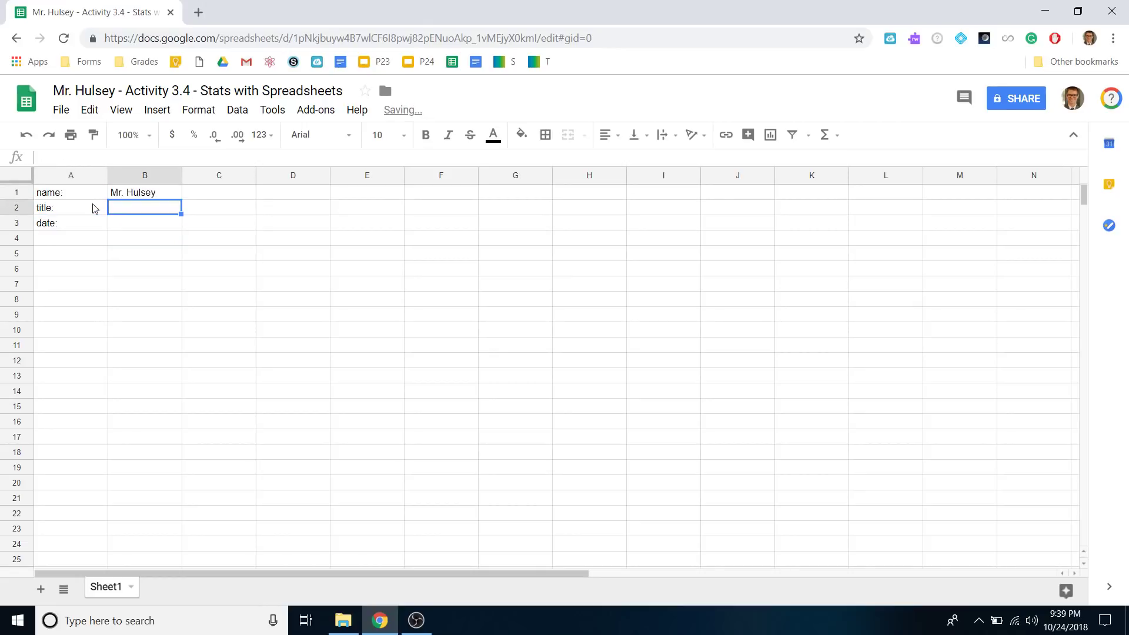
Step: Enter the title "Activity 3.4 - Stats with Spreadsheets" in cell B2
type("Activity")
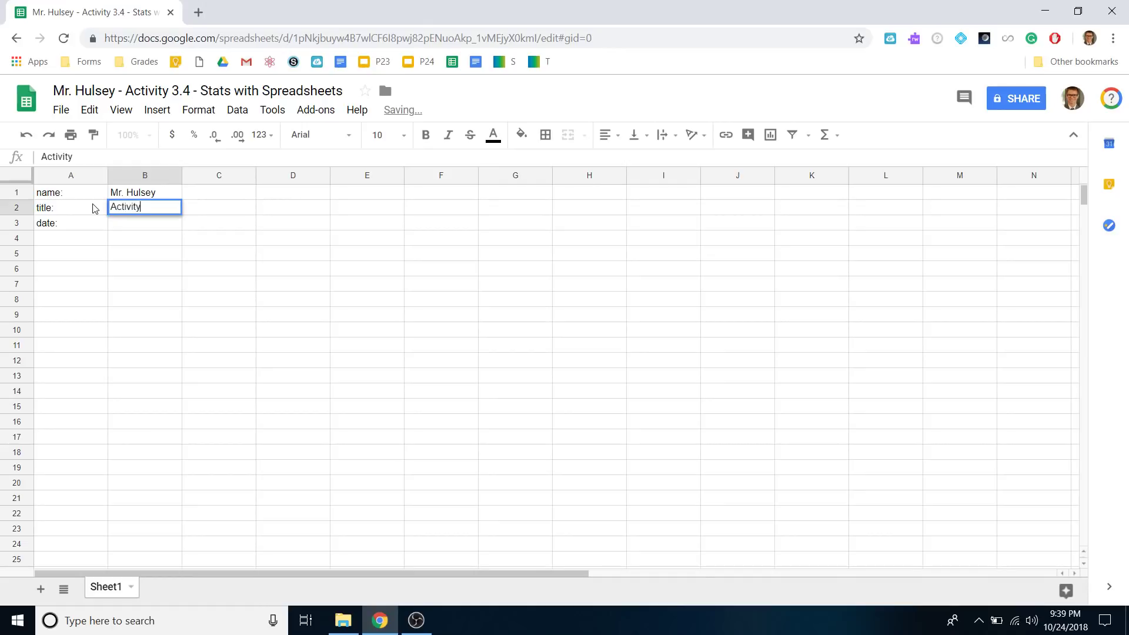
type(" 3.4 - Stats with Spreader")
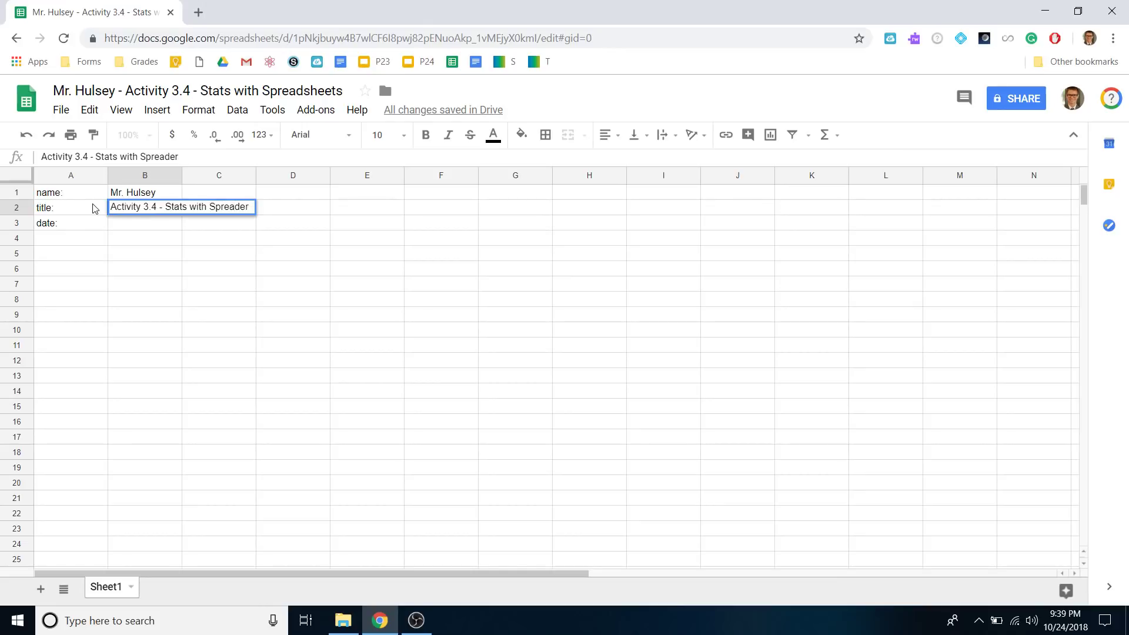
key("BackSpace")
key("BackSpace")
type("sheet")
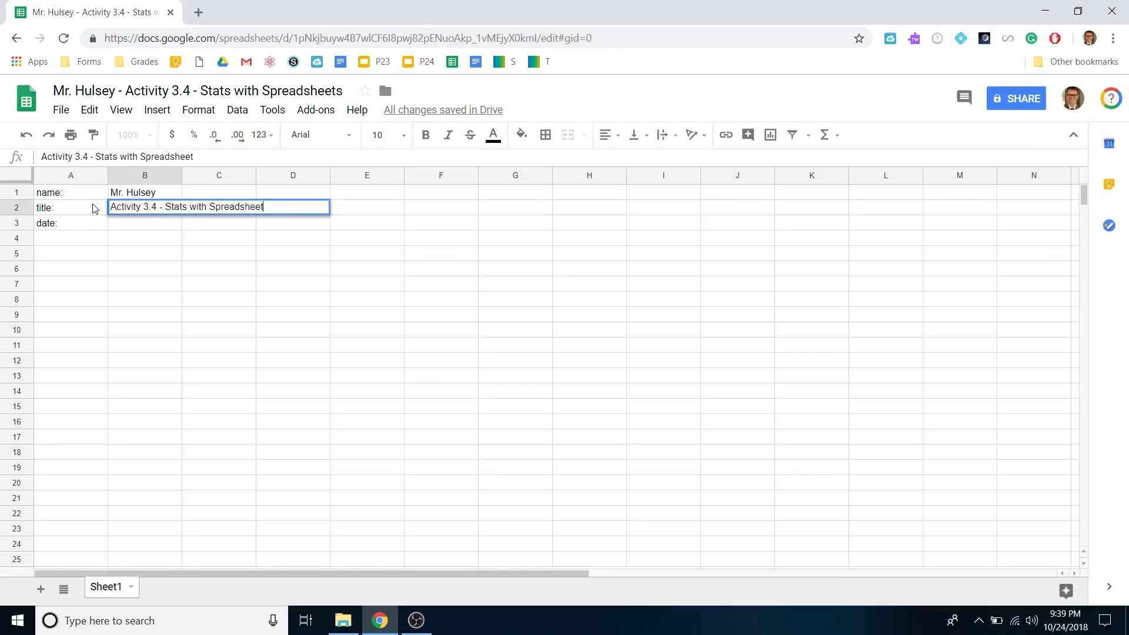
key("Return")
key("Up")
key("Return")
type("s")
key("Return")
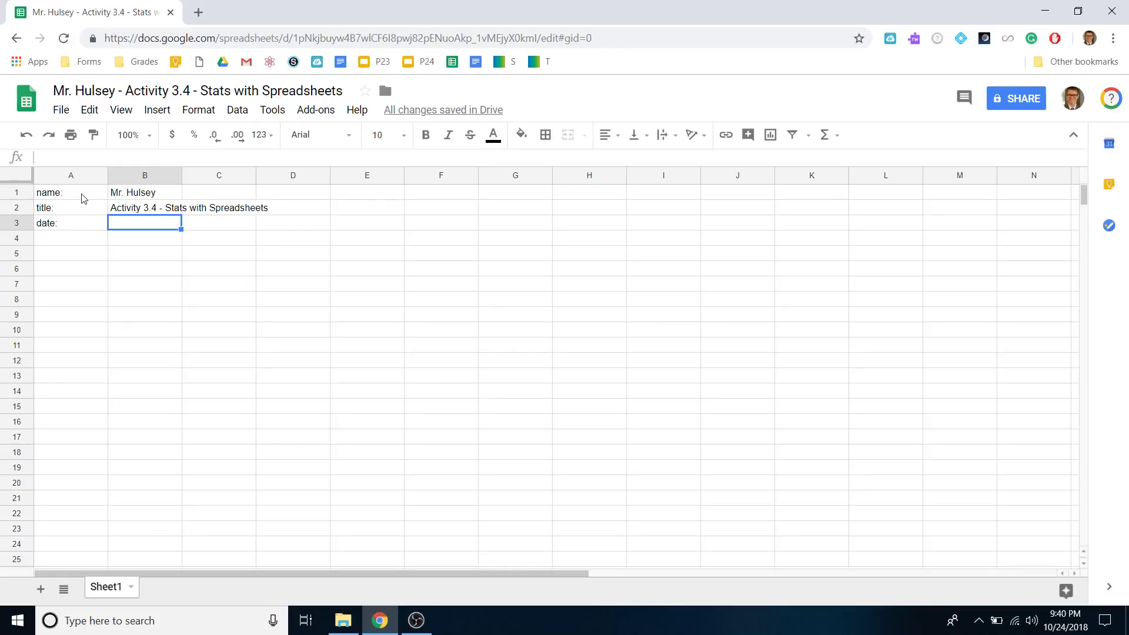
left_click_drag(81, 194, 217, 270)
left_click(176, 229)
left_click(156, 210)
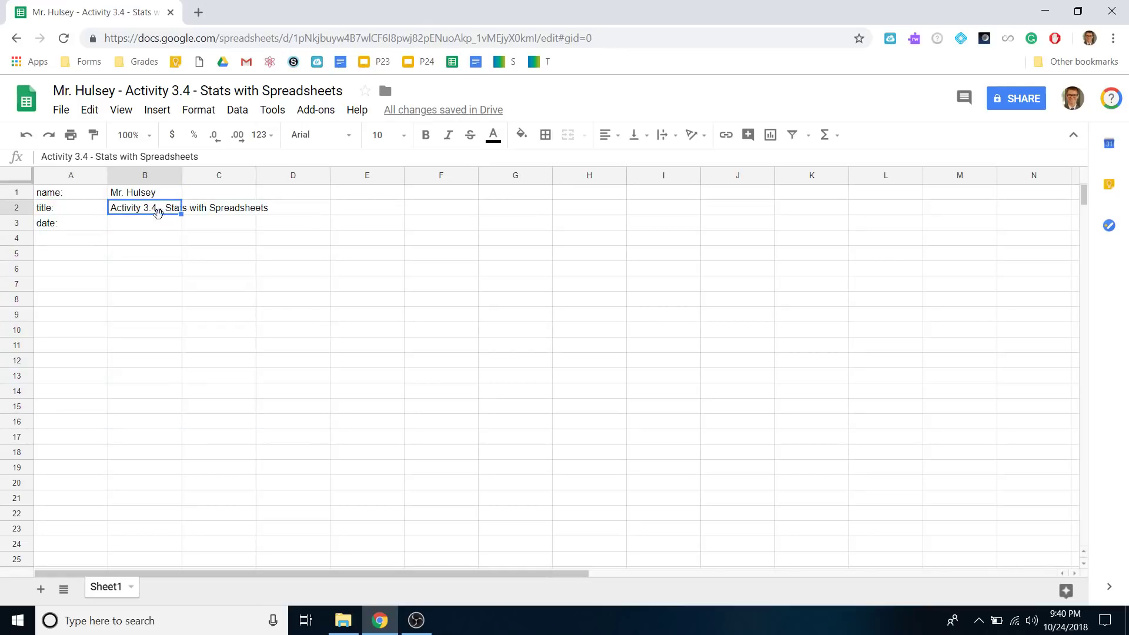
left_click(129, 90)
Step: Enter the date 10/24/2018 in cell B3 beside the date label
left_click(124, 228)
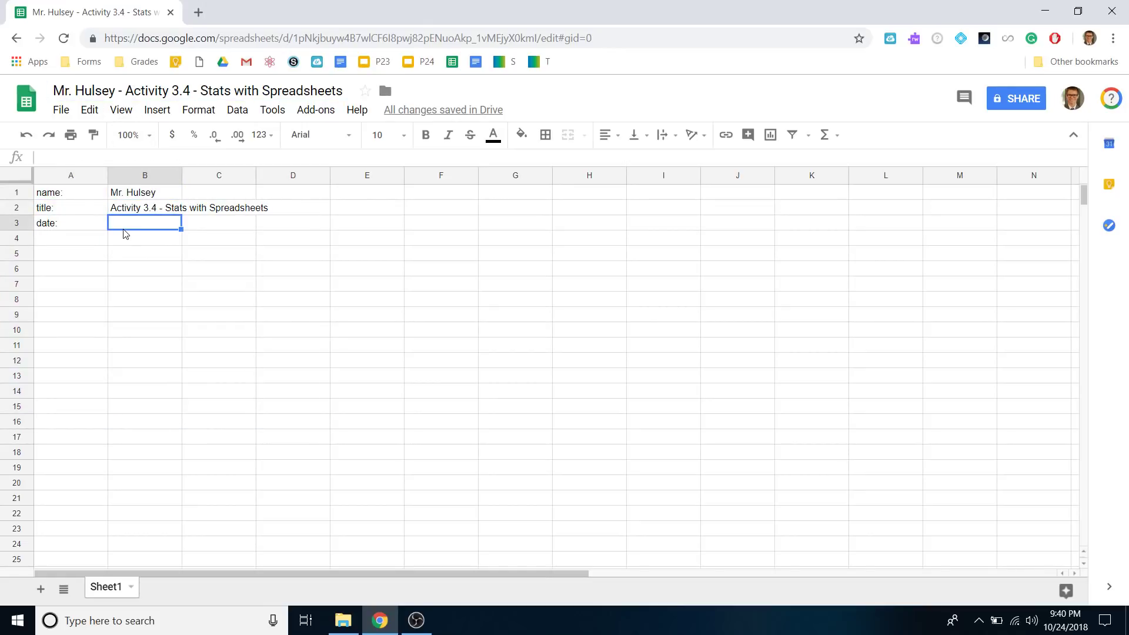
type("10/")
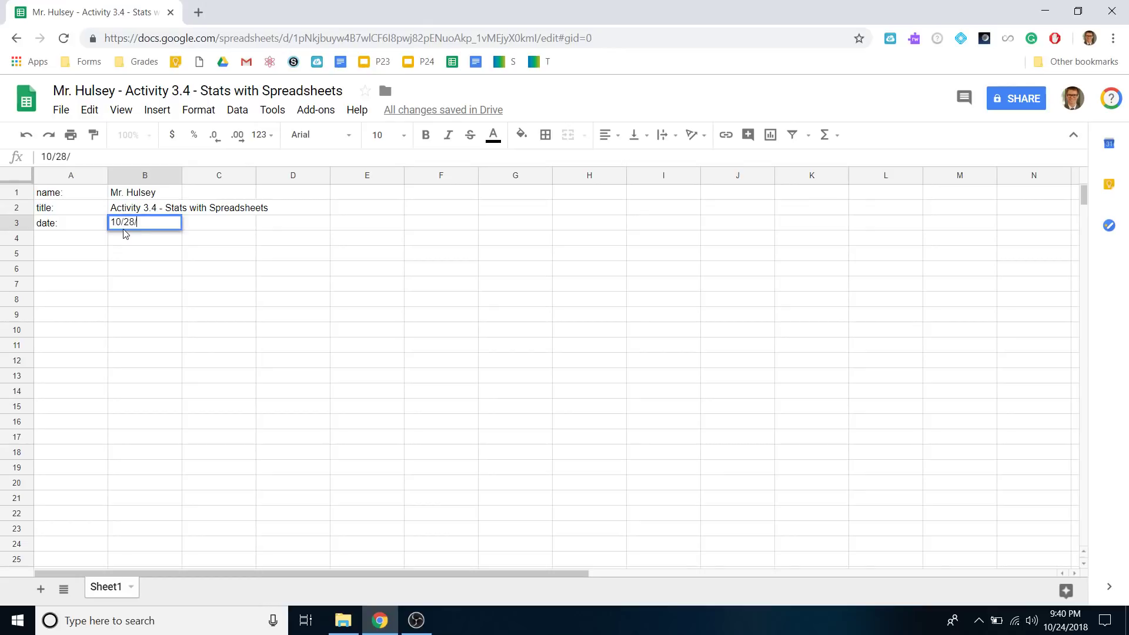
type("24/2018")
key("Return")
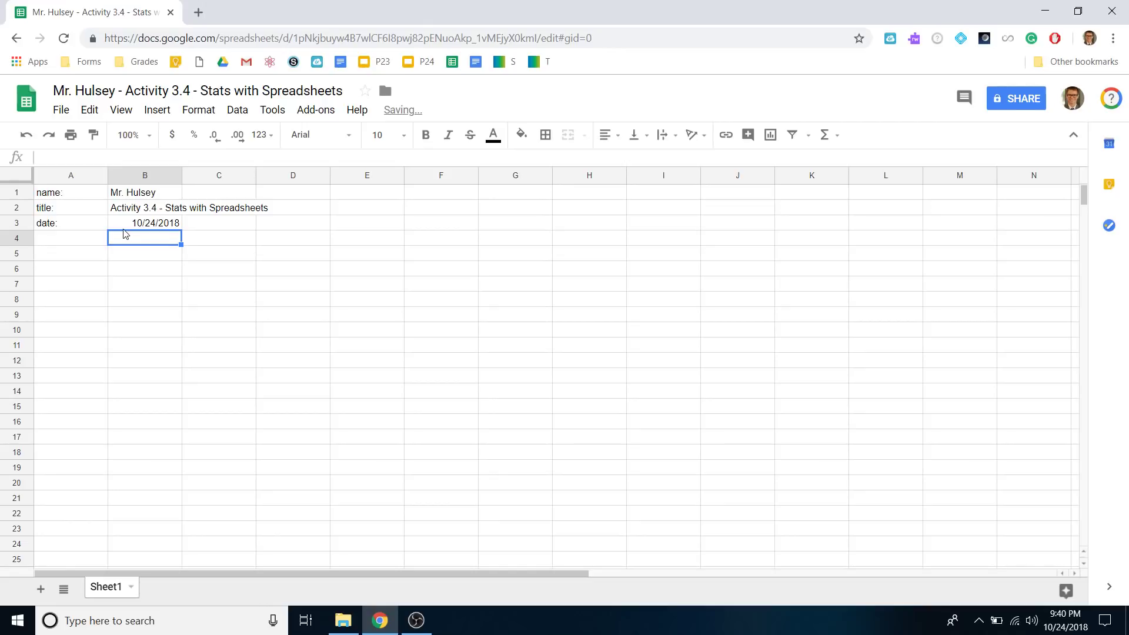
left_click(103, 269)
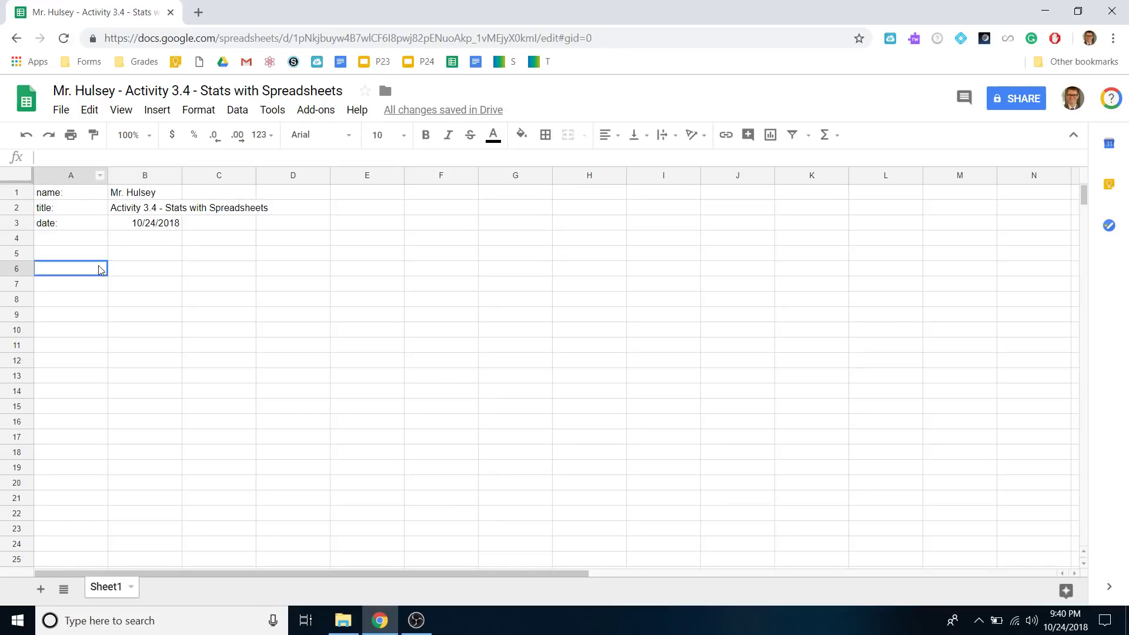
left_click(135, 218)
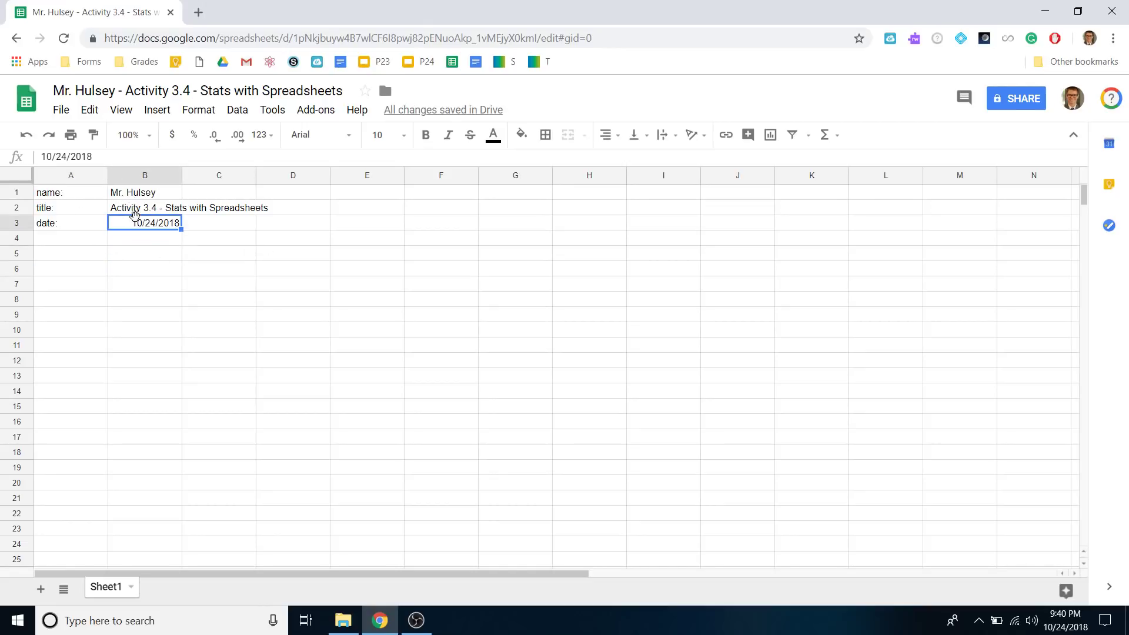
left_click(155, 194)
left_click(143, 227)
left_click(139, 198)
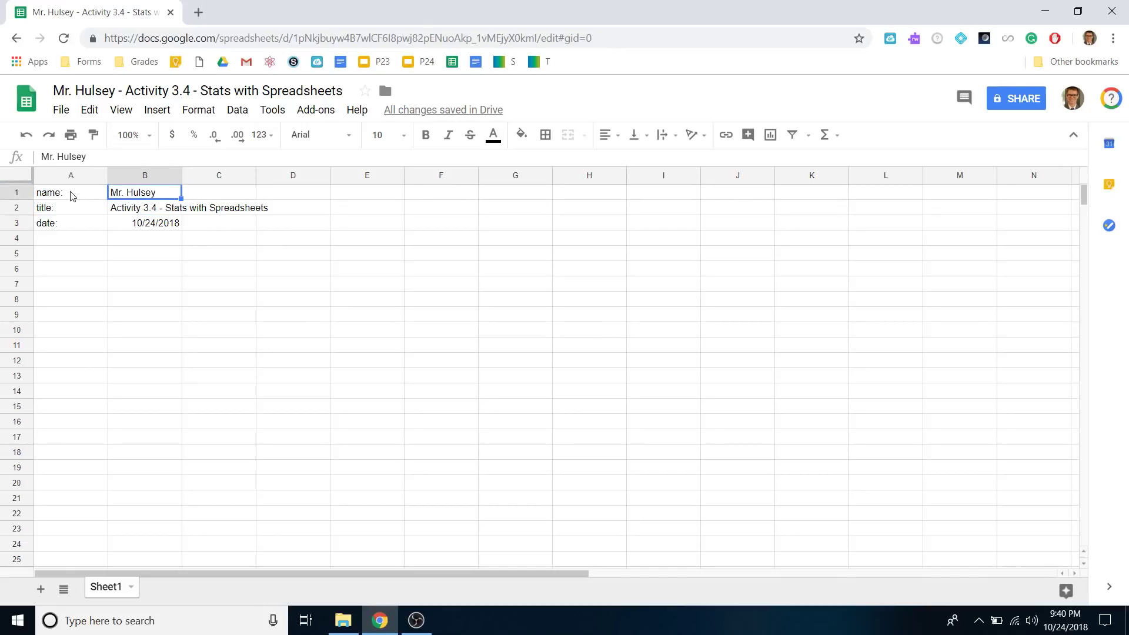
left_click(162, 209)
left_click_drag(78, 193, 88, 224)
left_click(103, 257)
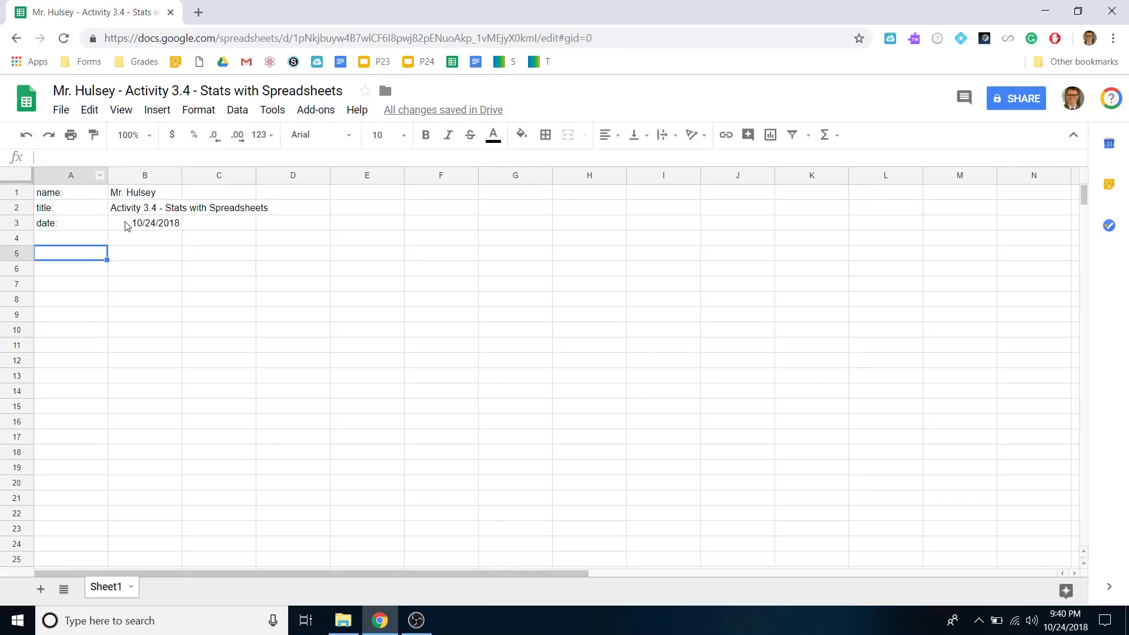
Step: Apply bold formatting to the name, title and date labels in cells A1 to A3
left_click_drag(63, 193, 78, 219)
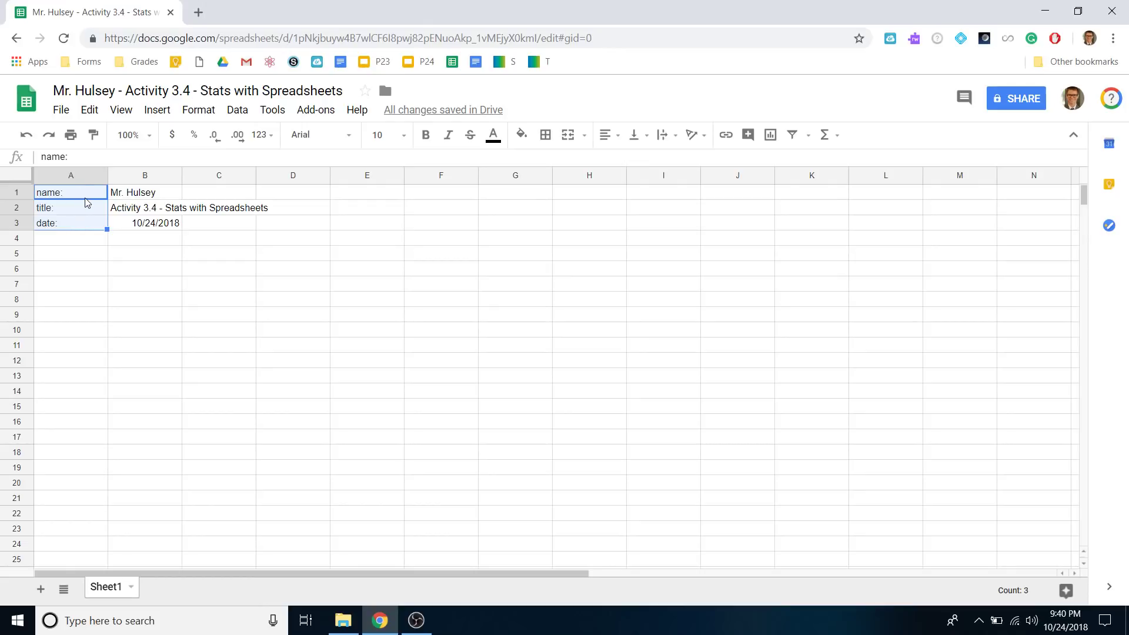
key("ctrl+b")
key("ctrl+b")
key("ctrl+b")
key("ctrl+b")
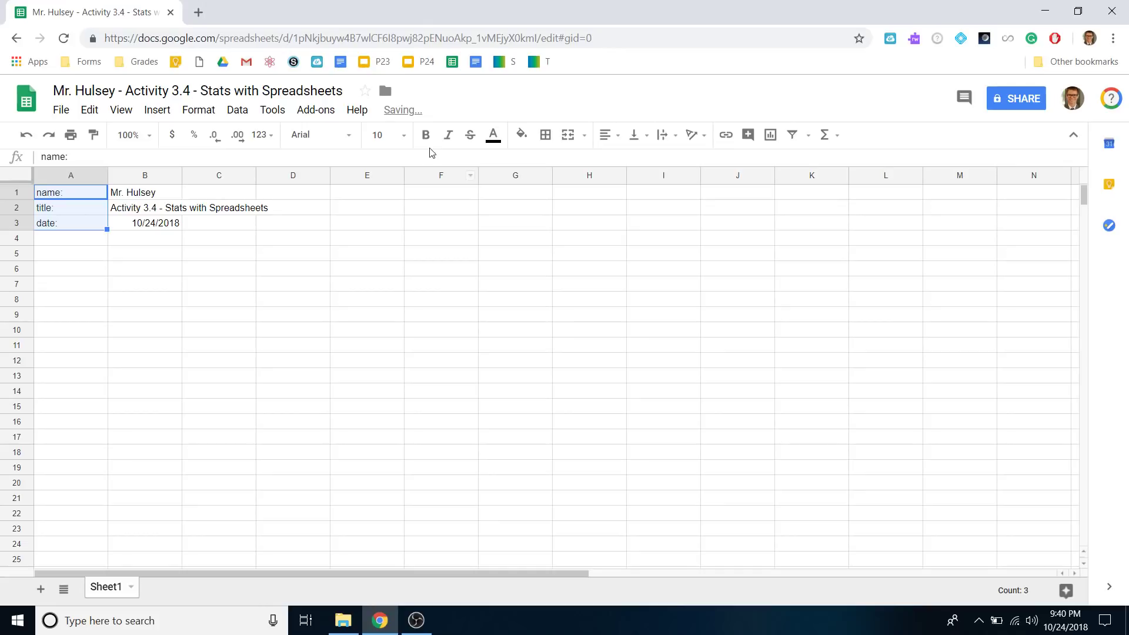
left_click(428, 135)
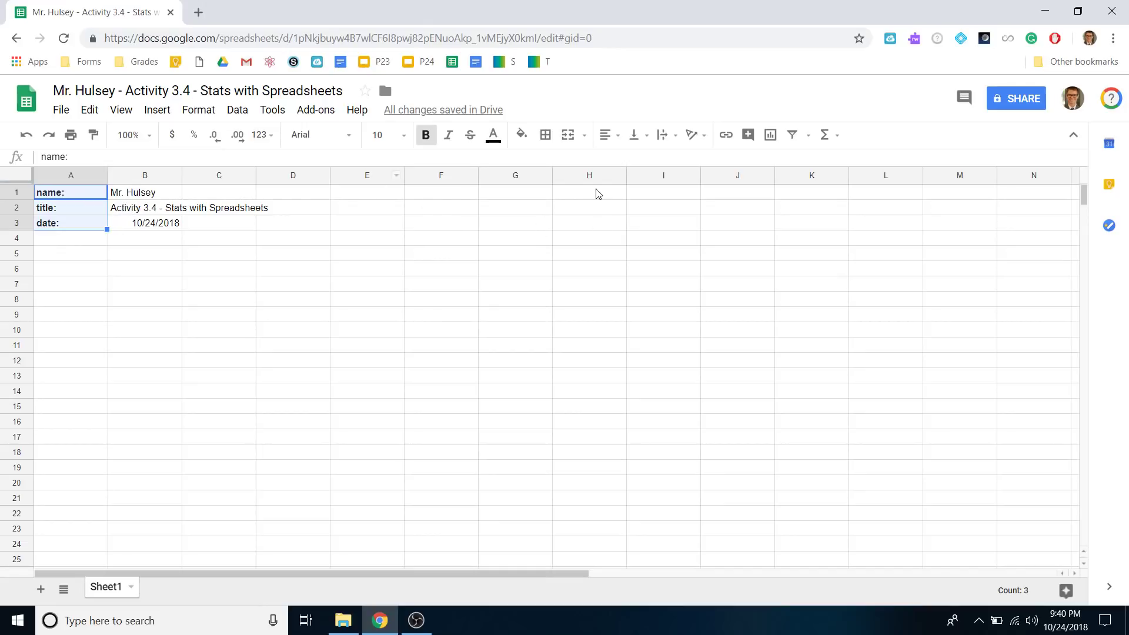
Step: Right-align the labels in cells A1 to A3 and left-align the date in cell B3
left_click(607, 141)
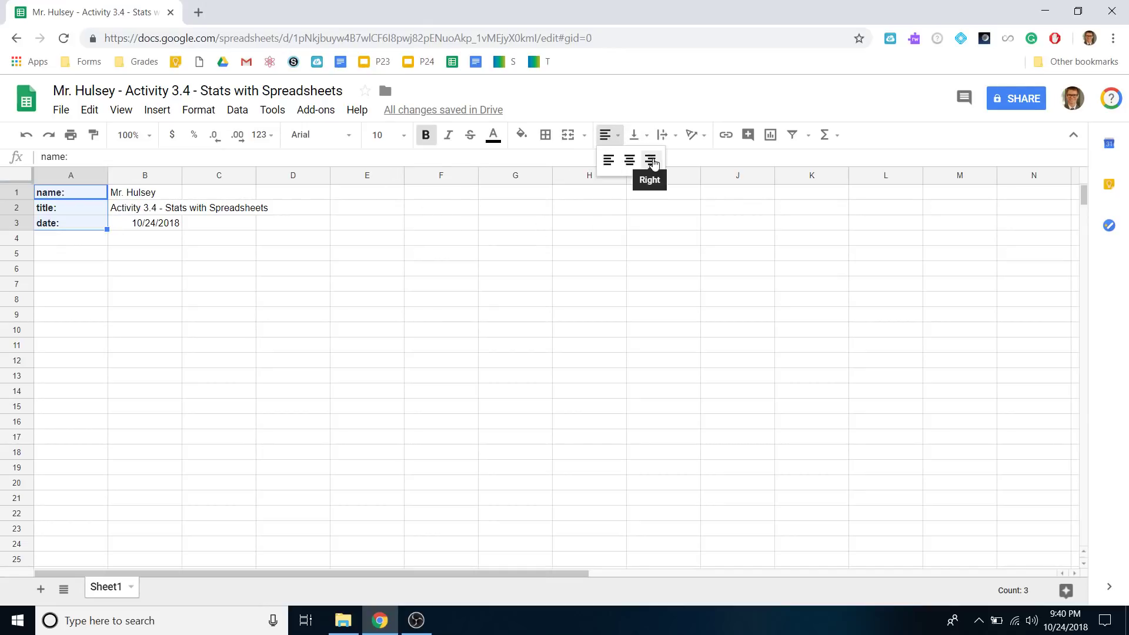
left_click(651, 161)
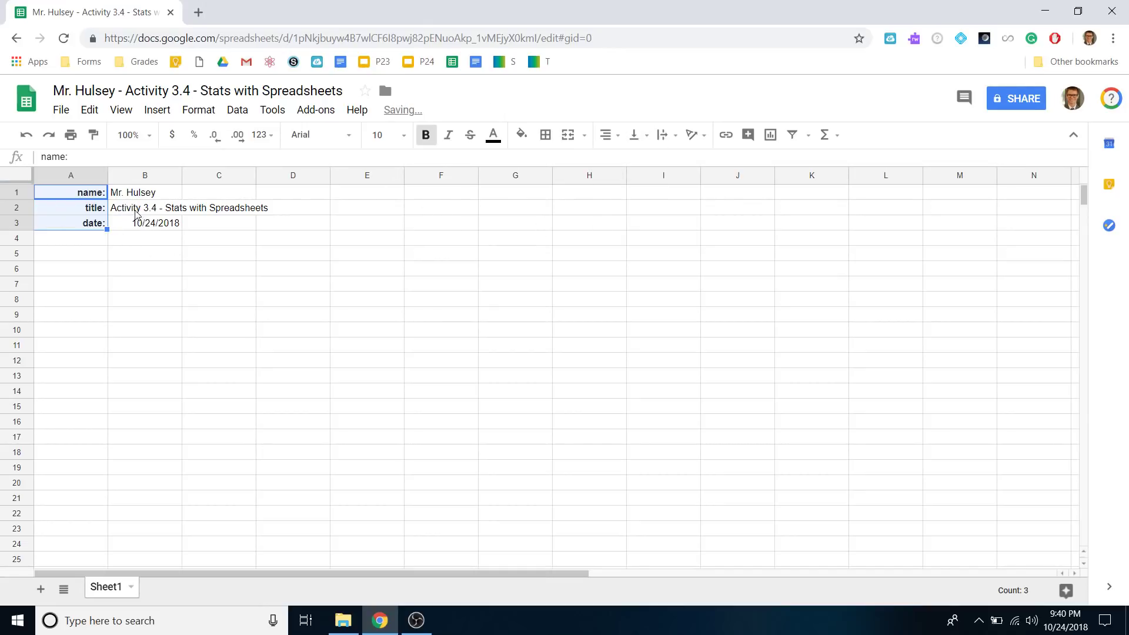
left_click(163, 228)
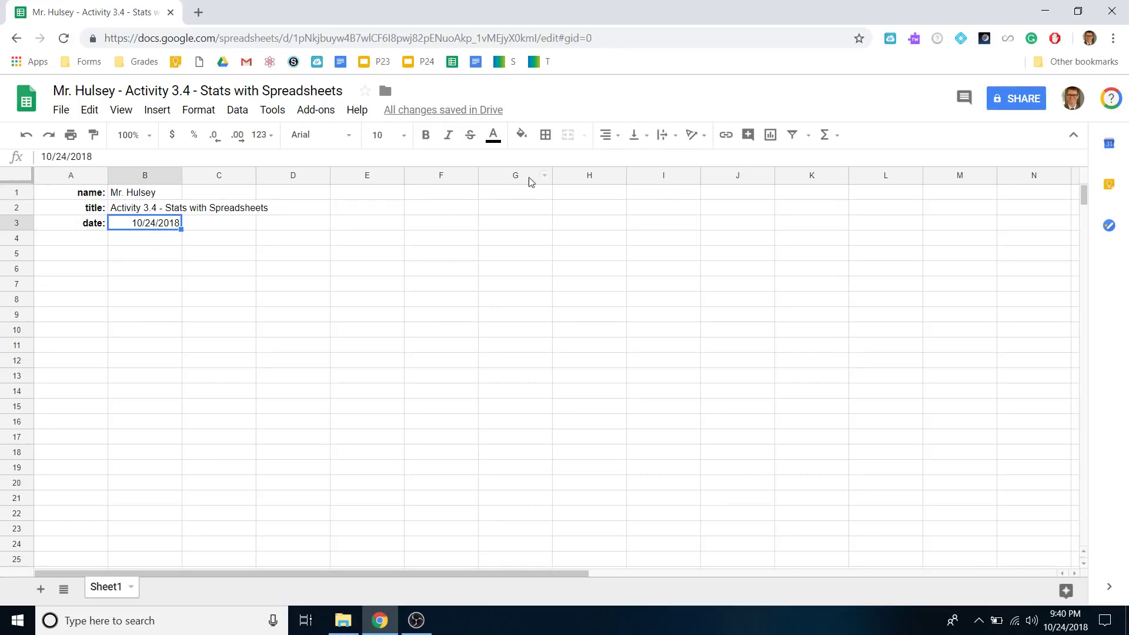
left_click(607, 136)
left_click(609, 168)
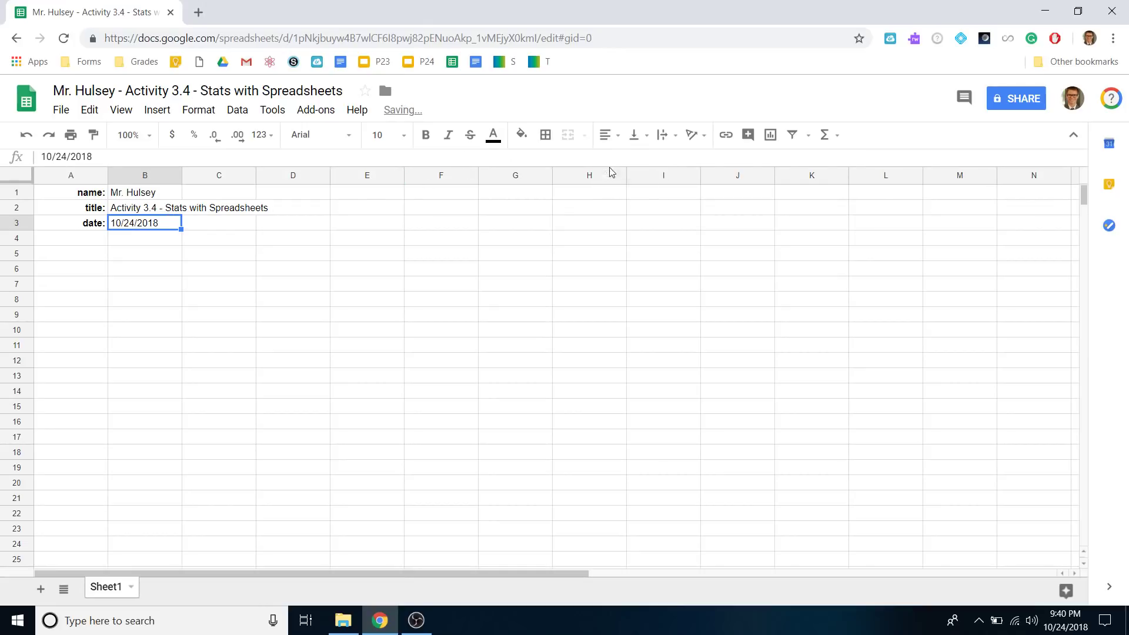
left_click(155, 257)
left_click(137, 220)
left_click(108, 243)
left_click_drag(103, 194, 147, 230)
left_click(122, 254)
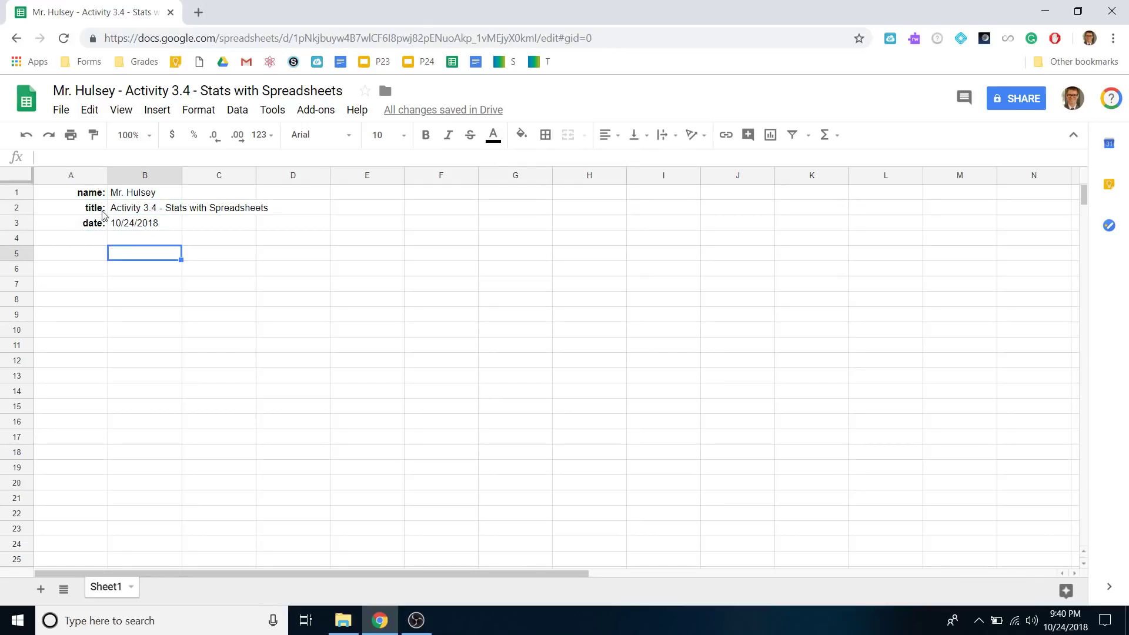
left_click_drag(91, 196, 97, 227)
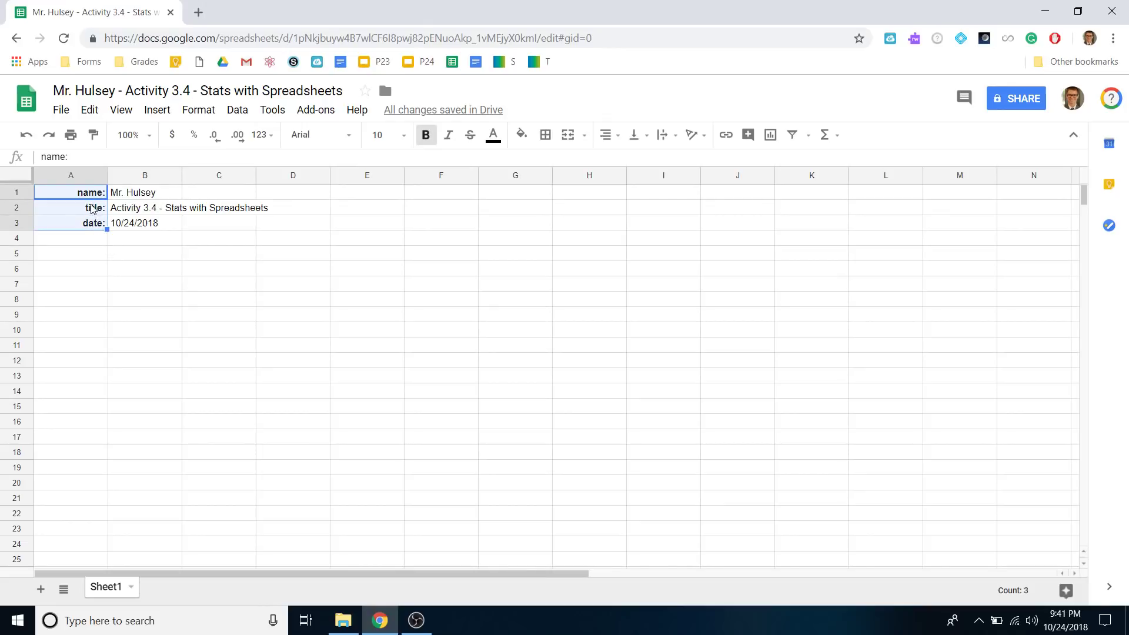
left_click(145, 210)
left_click_drag(88, 194, 92, 233)
left_click(133, 209)
left_click(89, 210)
left_click(133, 213)
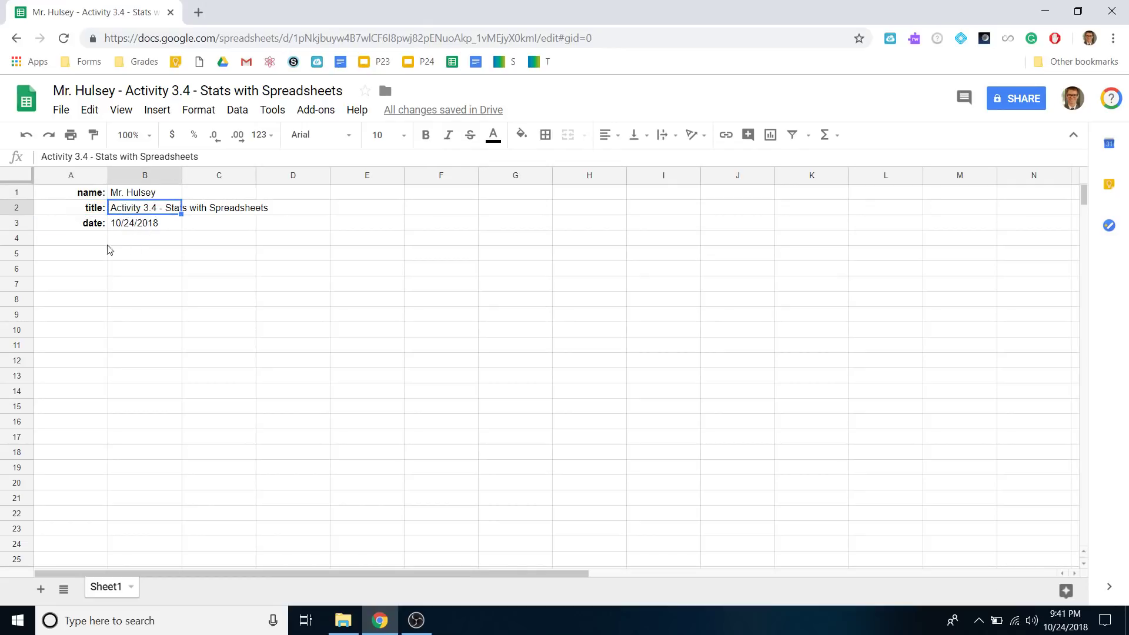
left_click(152, 244)
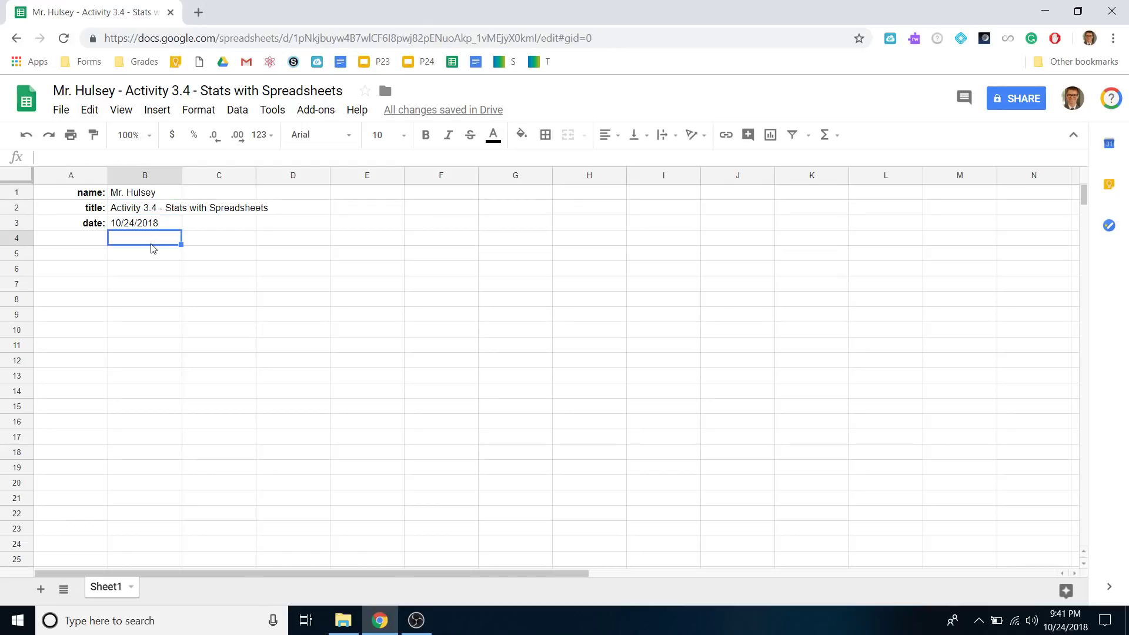
left_click(261, 258)
left_click(175, 275)
left_click(119, 198)
left_click(122, 214)
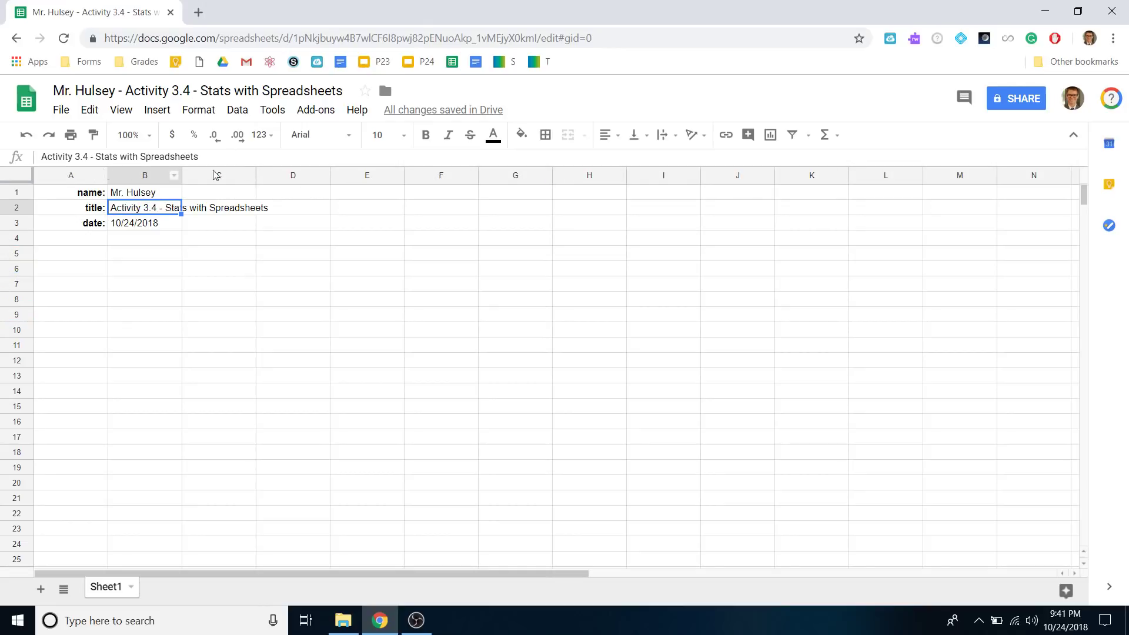
left_click(136, 227)
left_click(130, 246)
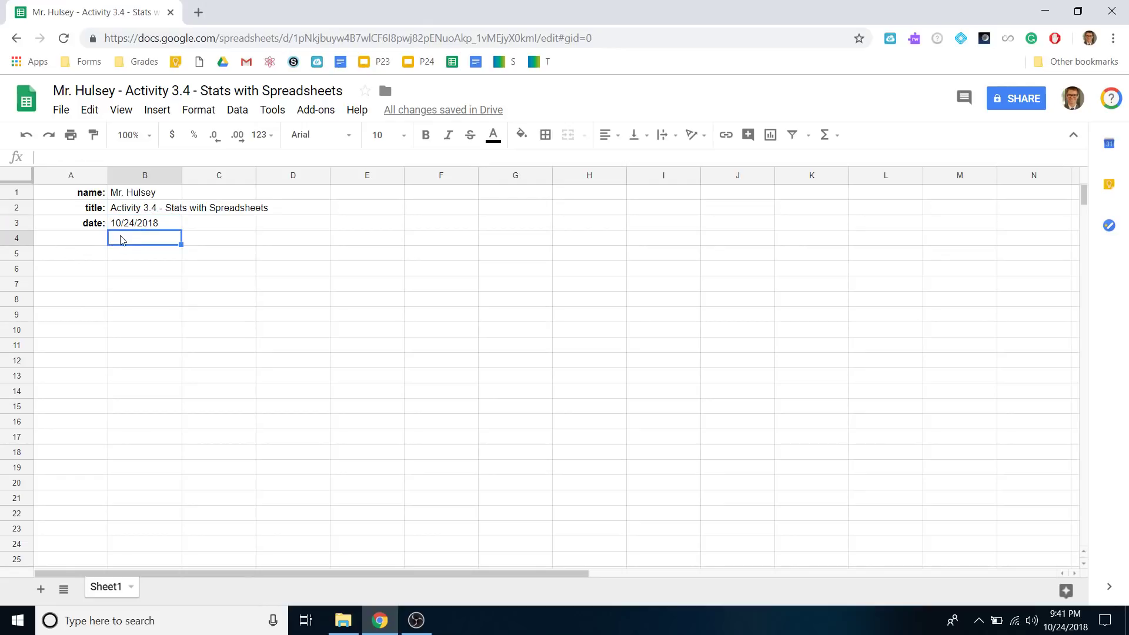
left_click(80, 208)
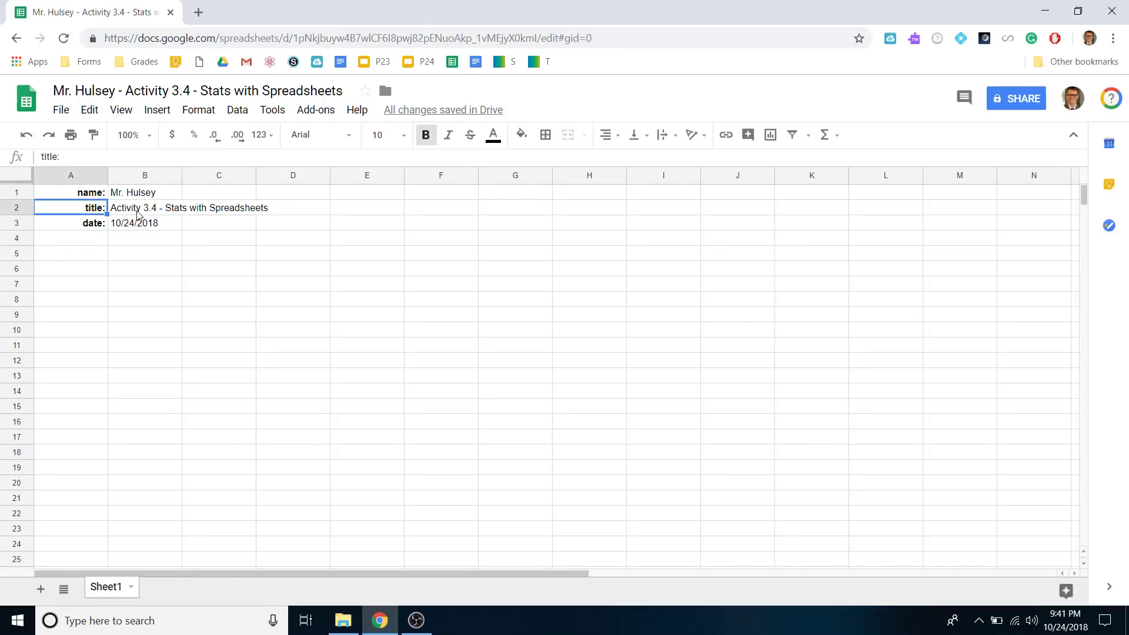
left_click(140, 213)
left_click(140, 226)
left_click(132, 212)
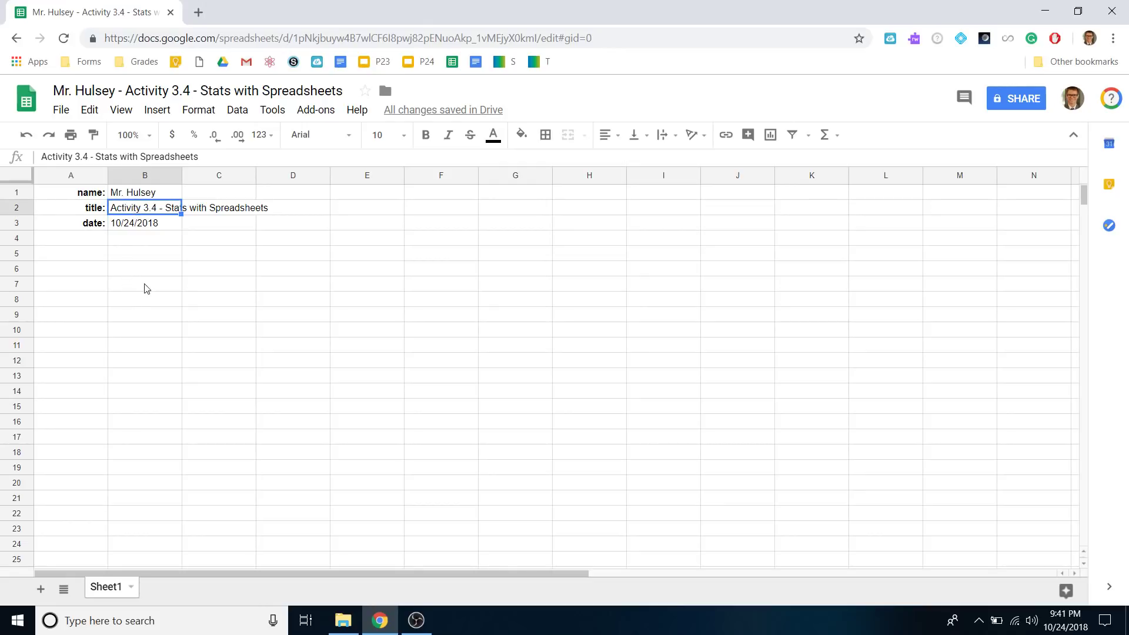
double_click(133, 213)
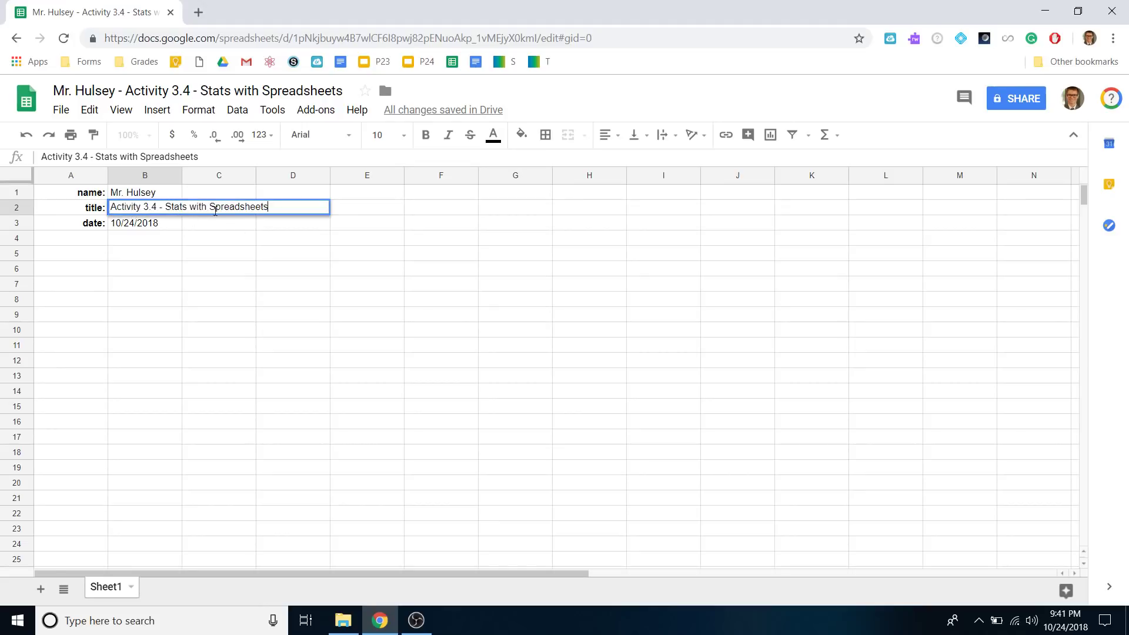
left_click_drag(223, 209, 130, 221)
left_click(116, 207)
left_click(235, 207)
left_click(205, 236)
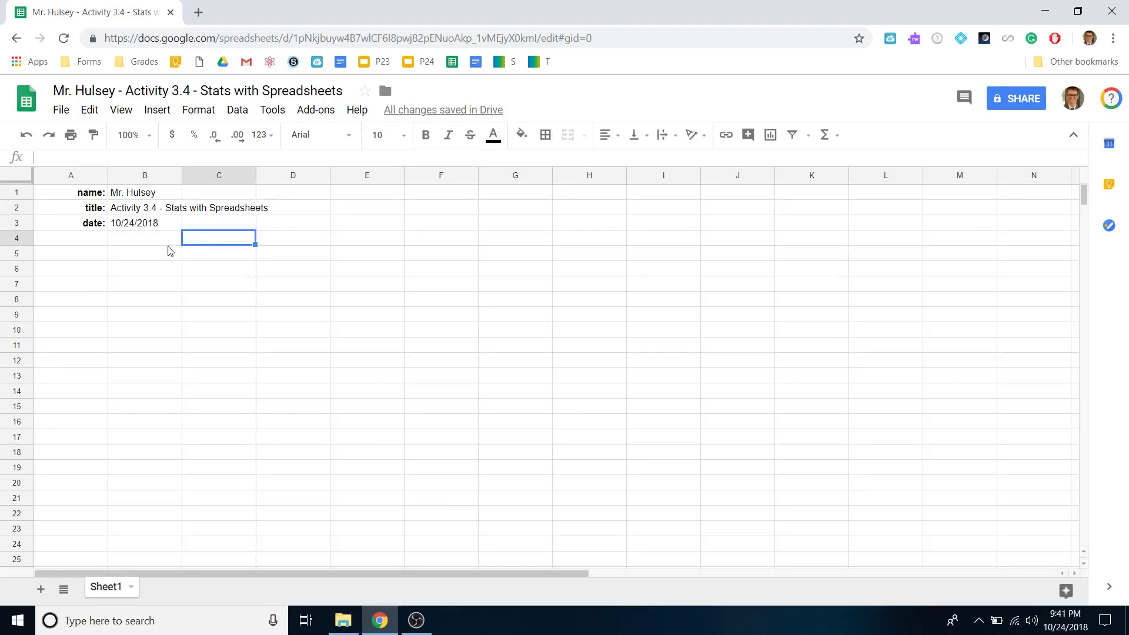
Step: Enter the column headings "feet" in cell A5 and "inches" in cell B5
left_click(98, 259)
type("feet")
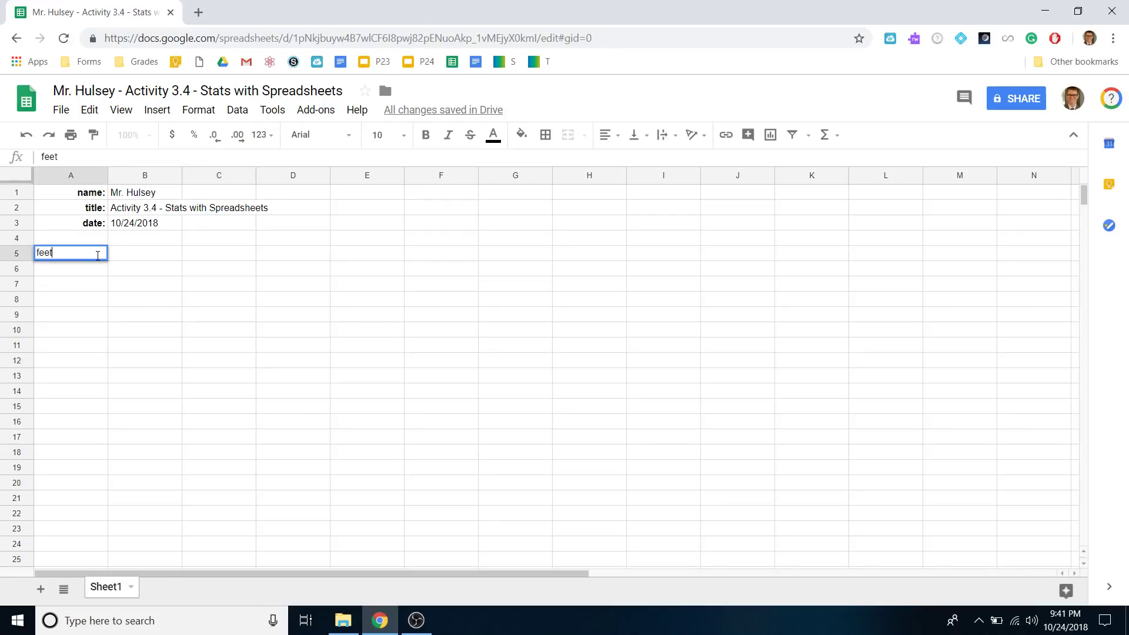
key("Tab")
type("inches")
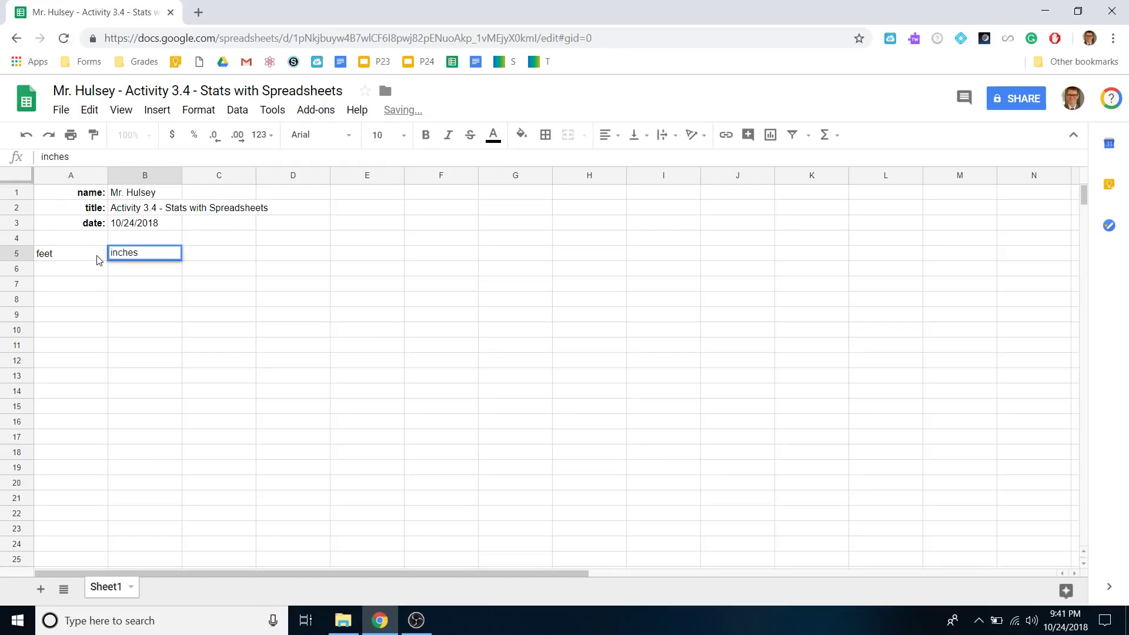
left_click(99, 259)
Step: Apply bold formatting to the feet and inches headings in cells A5 and B5
key("Right")
key("Up")
key("Left")
key("Down")
key("Right")
key("Left")
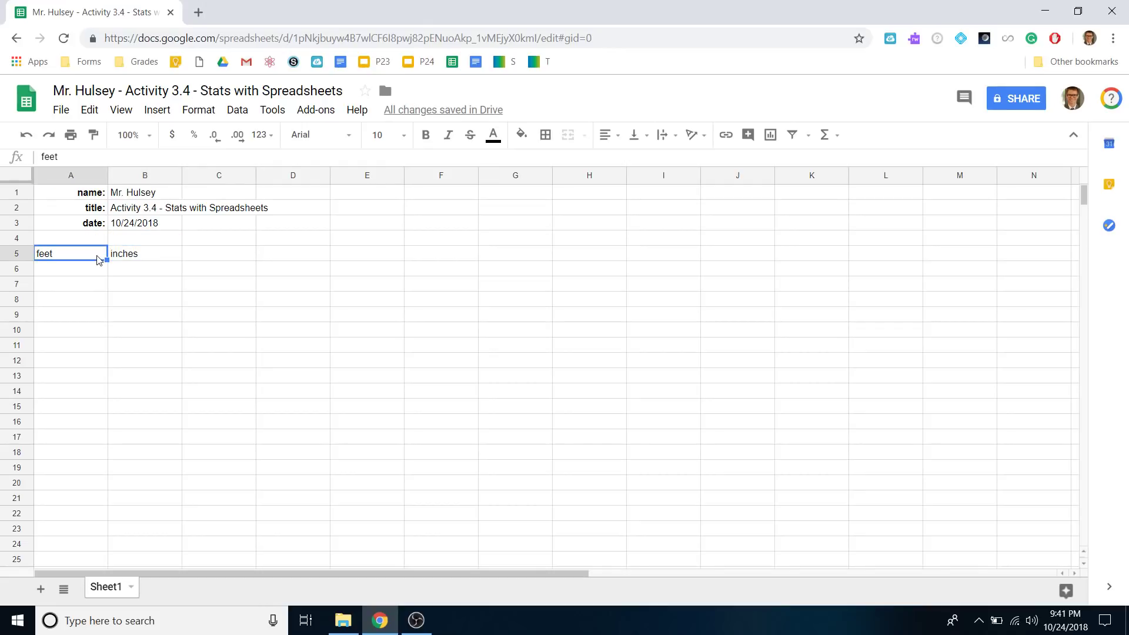
key("shift+Right")
key("ctrl+b")
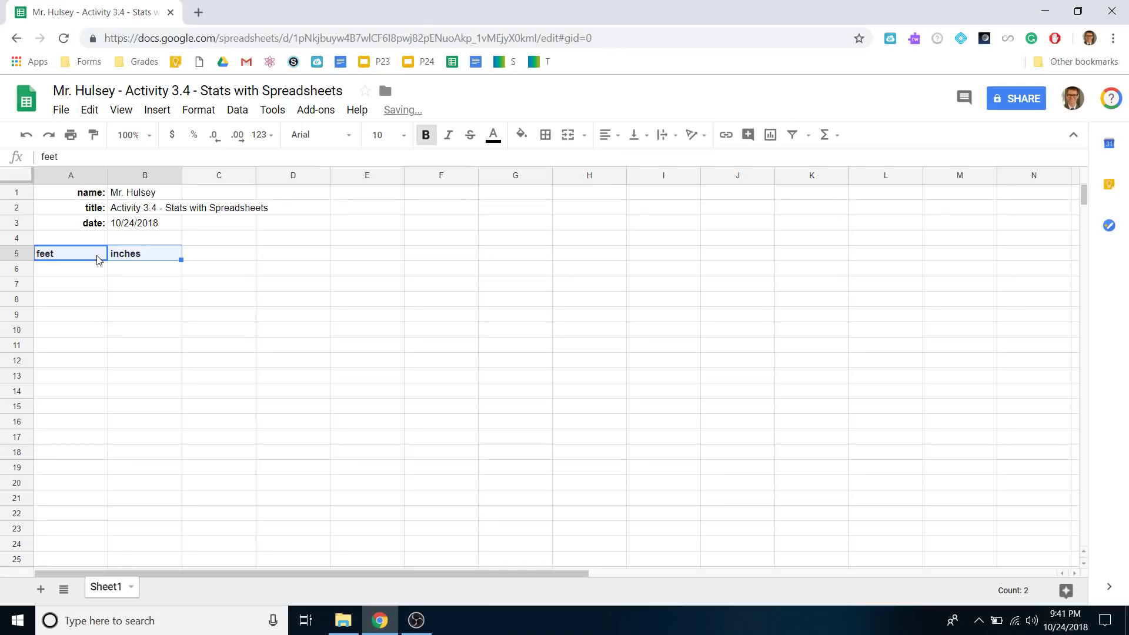
key("Down")
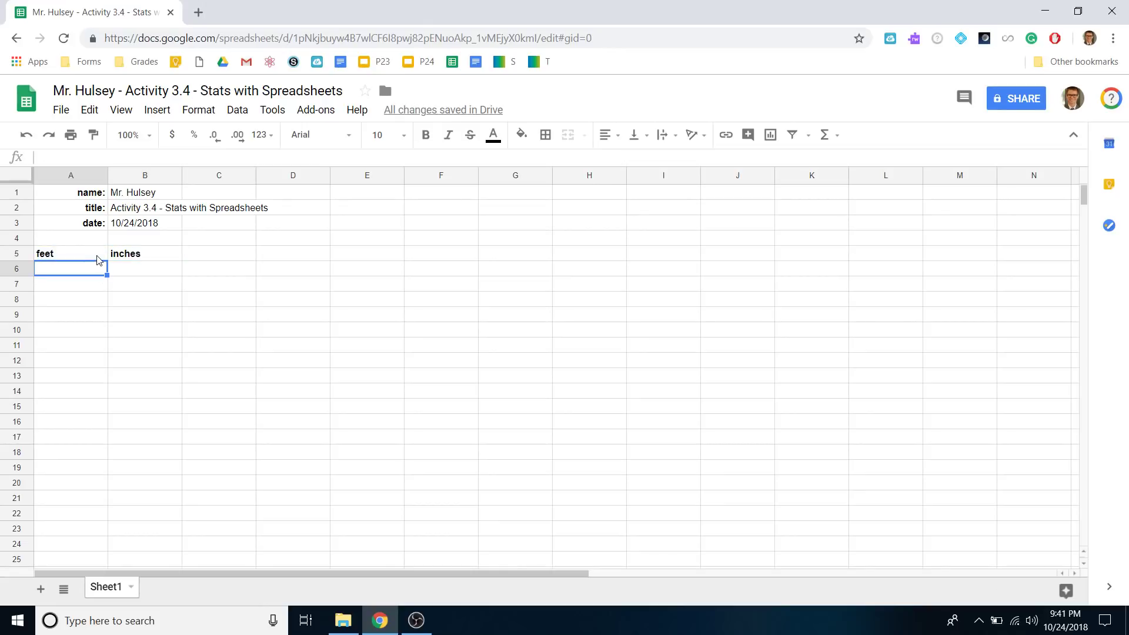
key("Up")
key("shift+Right")
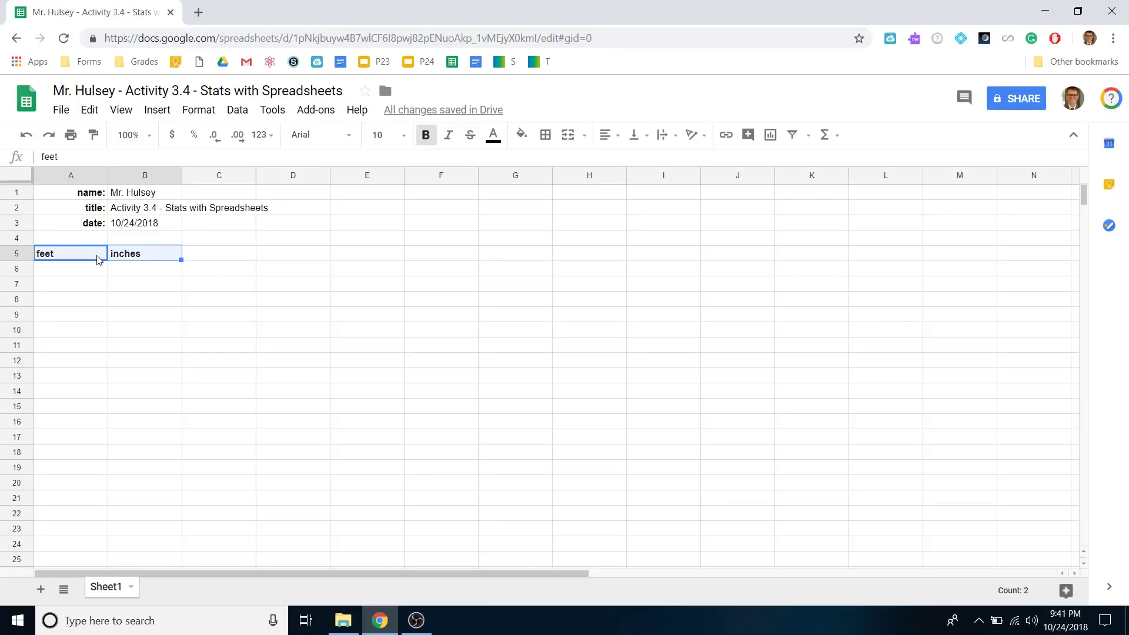
key("Down")
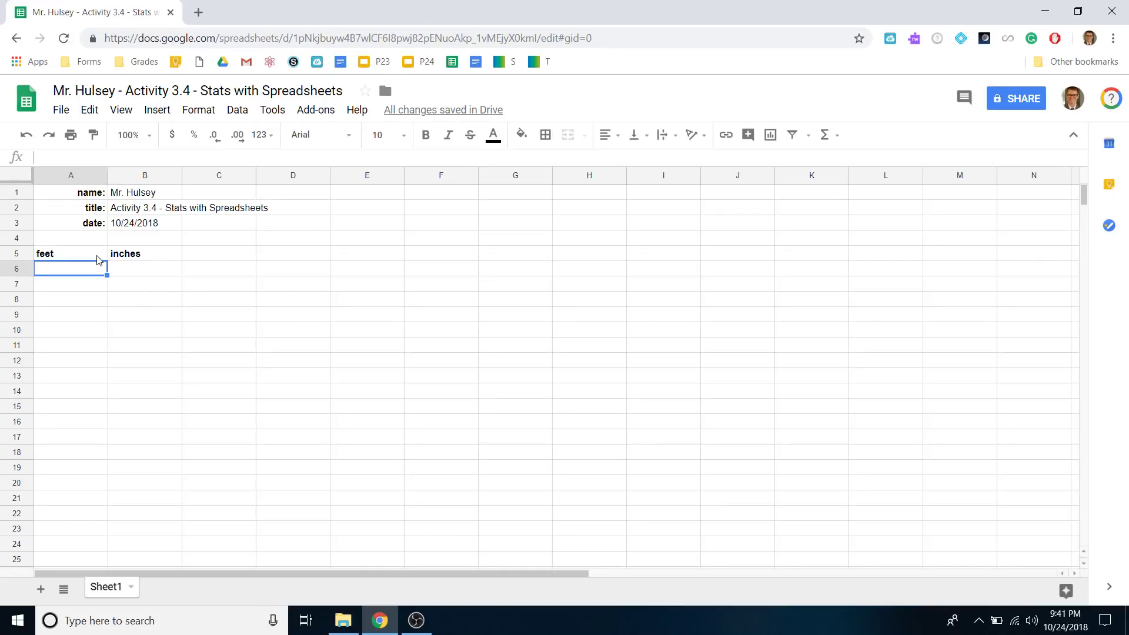
key("Down")
key("Right")
key("Down")
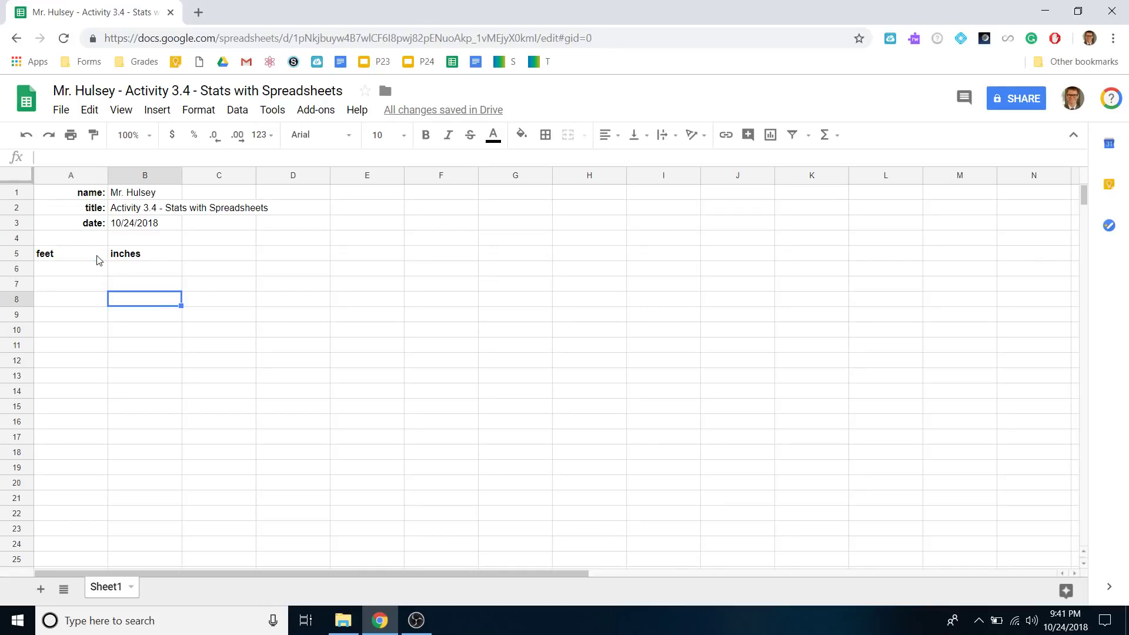
Step: Enter 5, 4, 5, 6 and 7 in the feet column, cells A6 to A10
key("Left")
key("Up")
key("Up")
type("5")
key("Return")
type("4")
key("Return")
type("5")
key("Return")
type("6")
key("Return")
type("7")
key("Return")
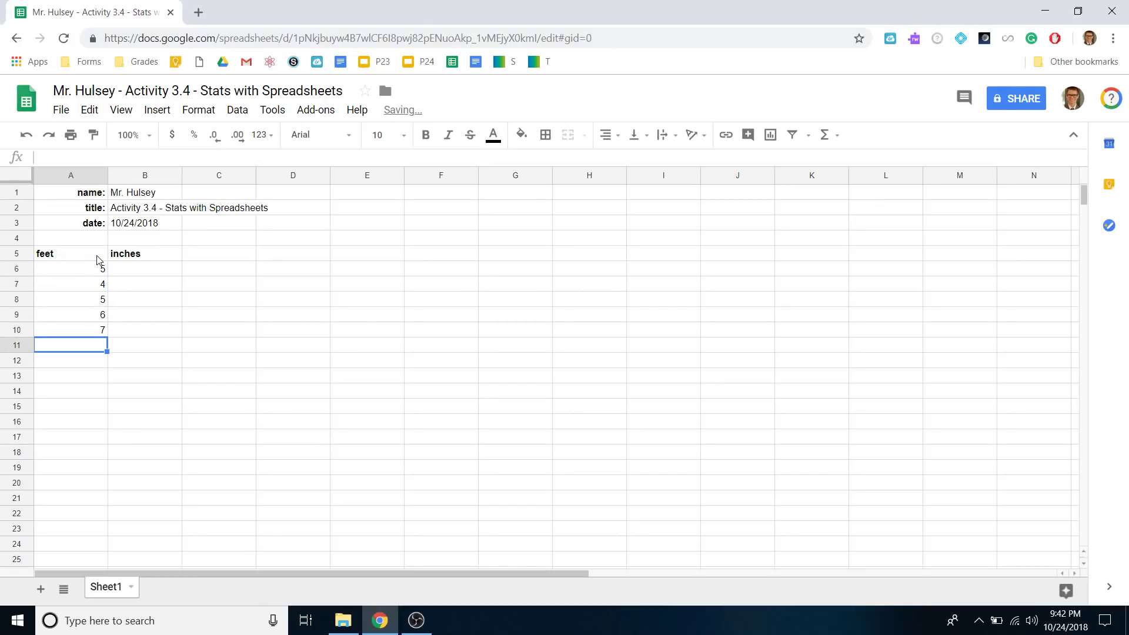
Step: Complete the feet column with 6, 4 and 8 in cells A11 to A13
type("6")
key("Return")
type("4")
key("Return")
type("2")
key("Return")
key("Up")
type("8")
key("Return")
left_click_drag(95, 274, 95, 376)
left_click(137, 266)
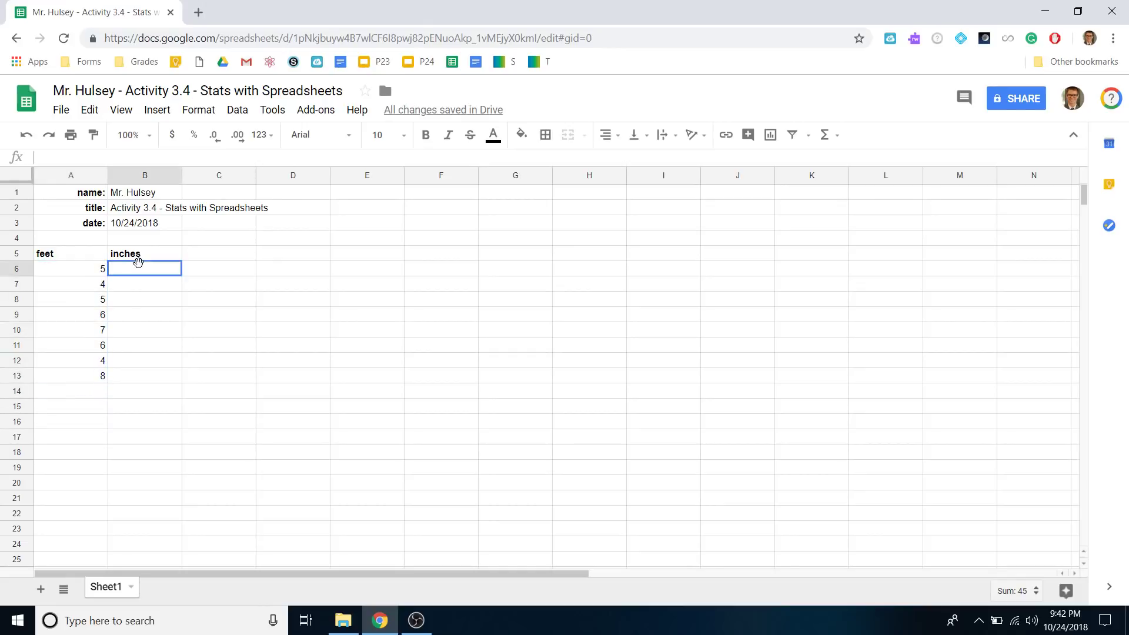
left_click(58, 274)
left_click_drag(58, 251, 159, 378)
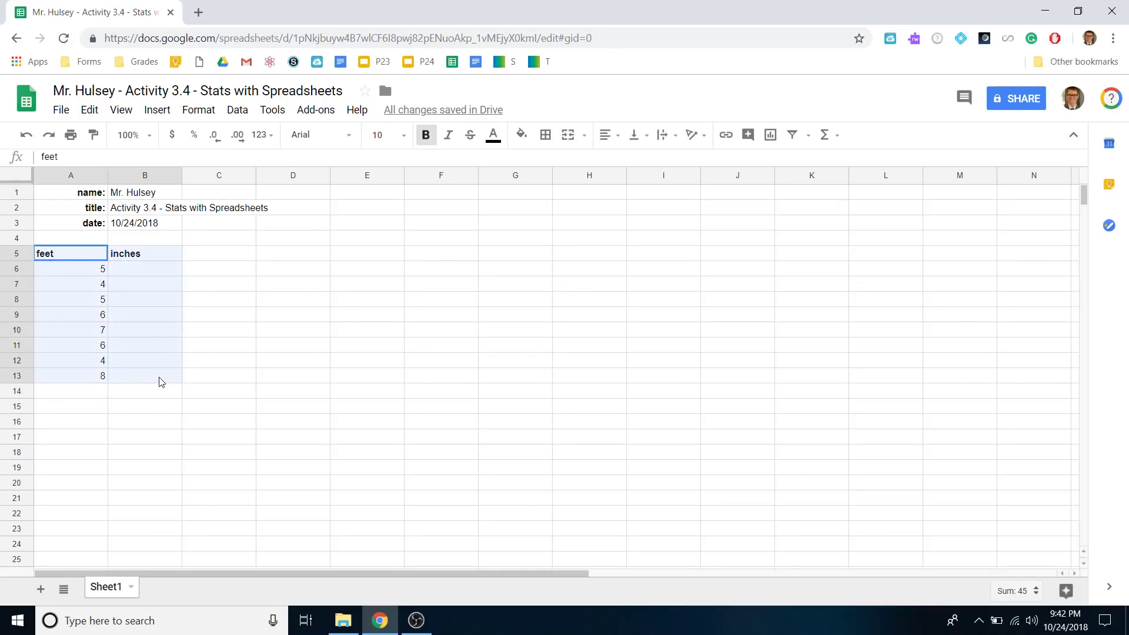
left_click(136, 274)
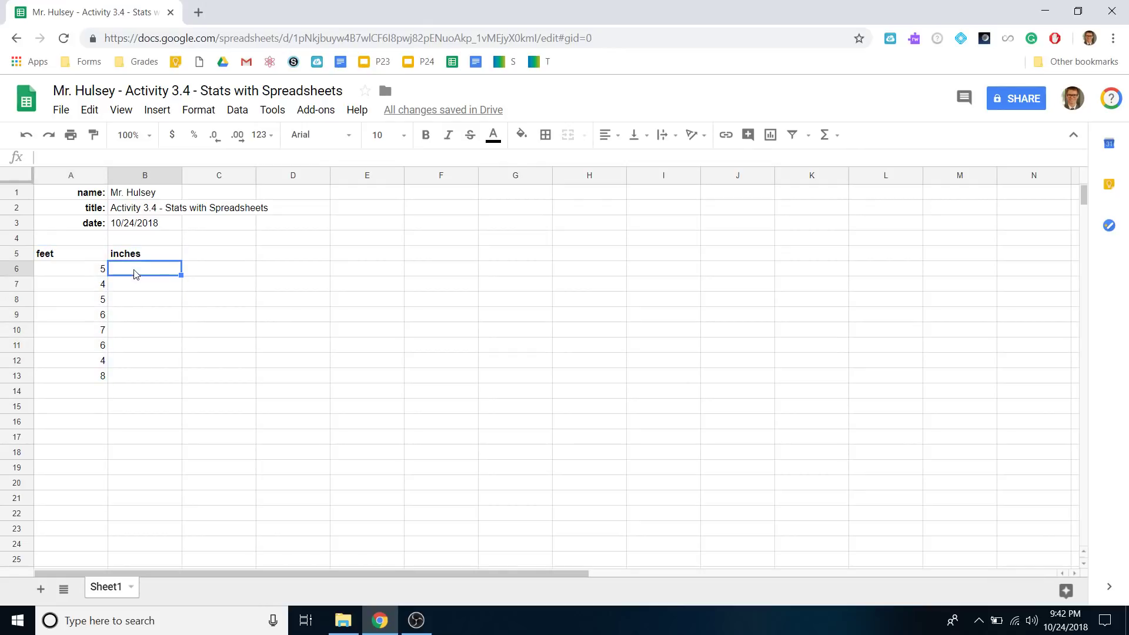
left_click_drag(89, 254, 160, 381)
Step: Enter 6, 2.25 and 2.5 in the inches column, cells B6 to B8
left_click(140, 276)
type("6")
key("Return")
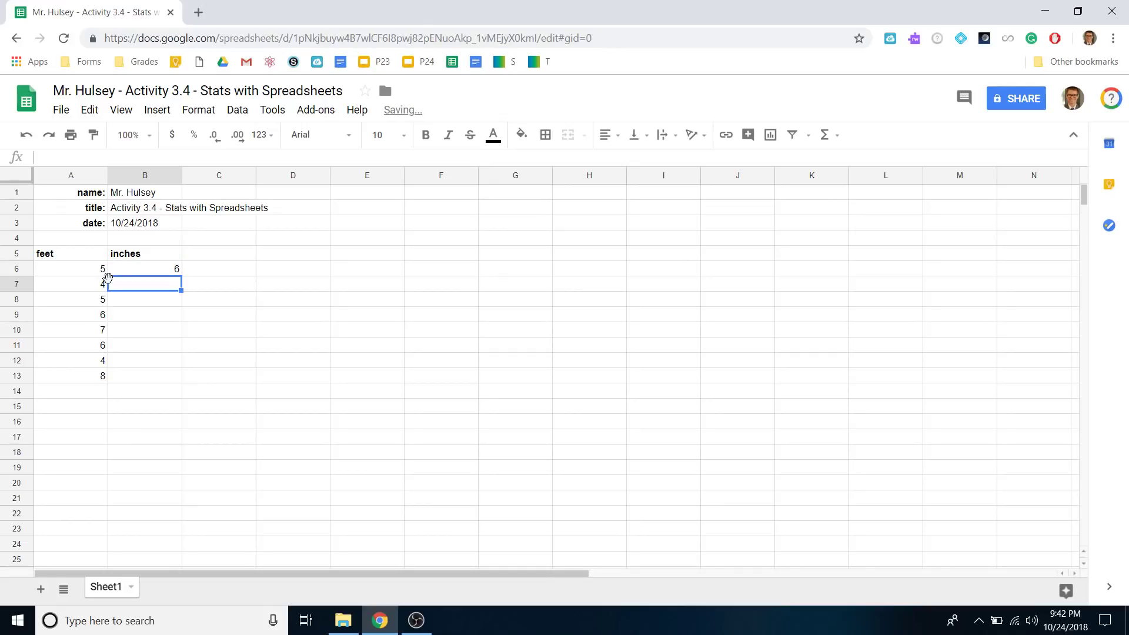
type("2.25")
key("Return")
type("2.5")
key("Return")
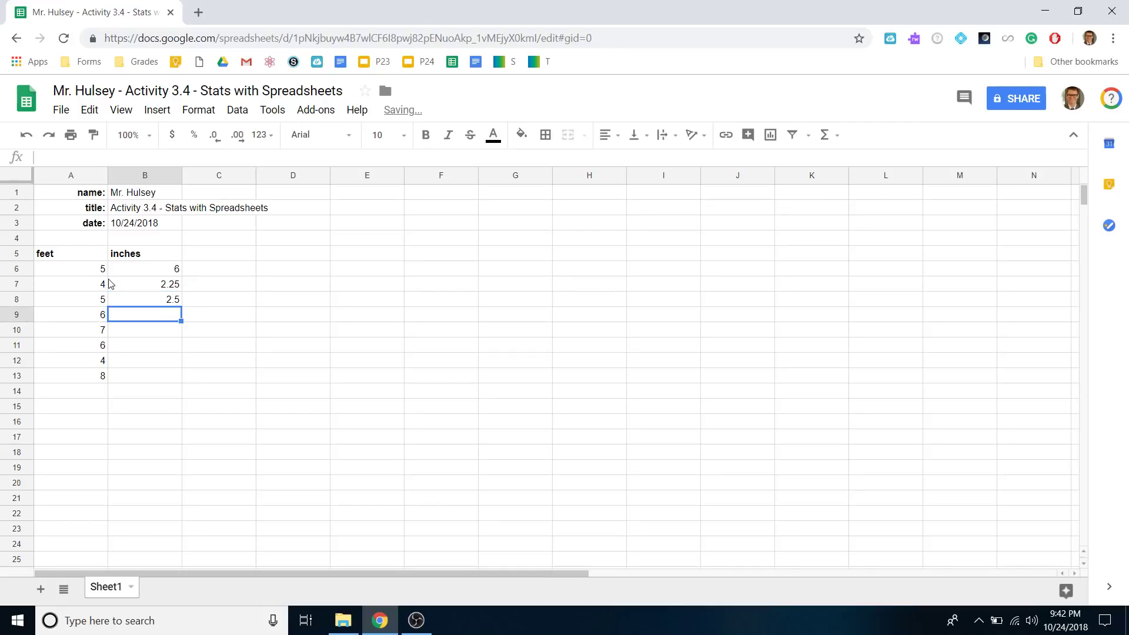
Step: Complete the inches column with 7.5, 2.25, 2, 10.25 and 11.25 in cells B9 to B13
type("7.")
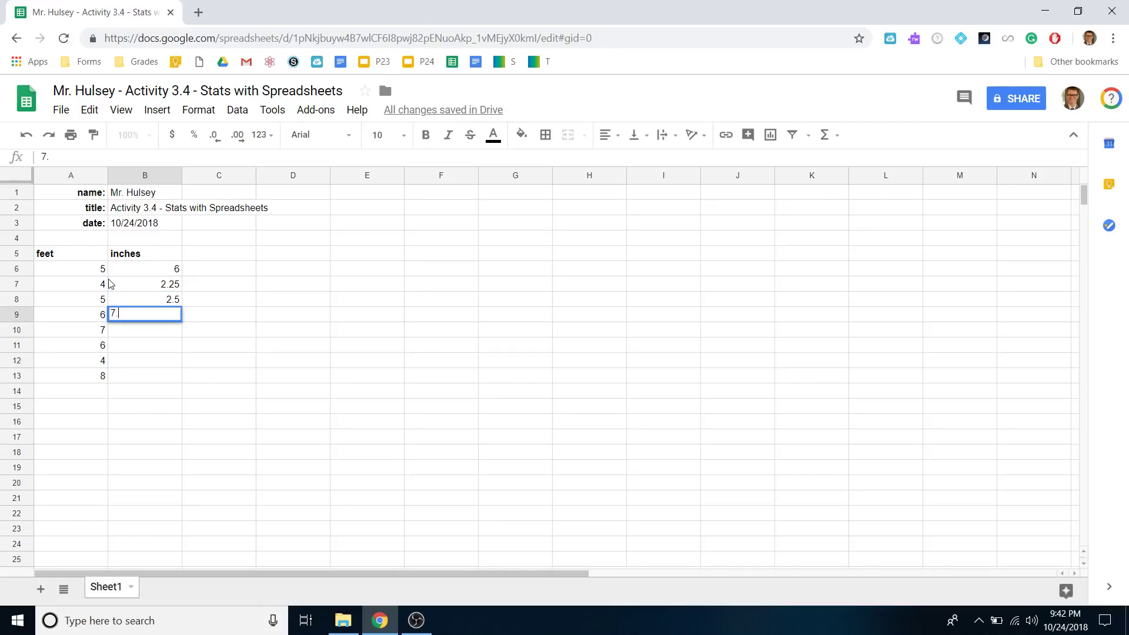
type("50")
key("Return")
type("2.25")
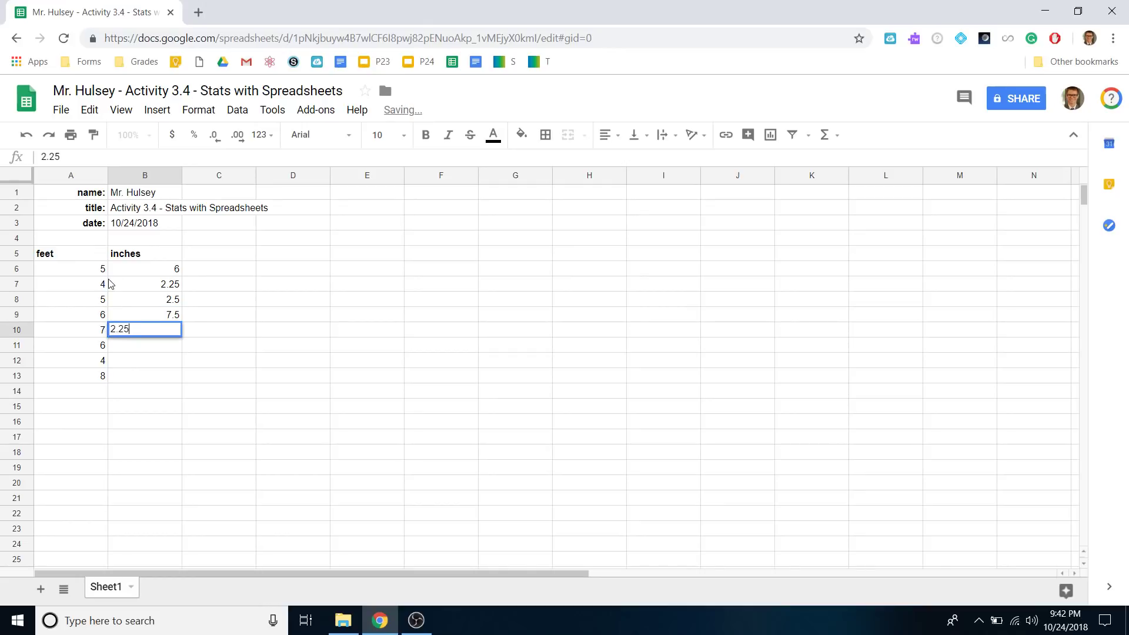
key("Return")
type("2.0")
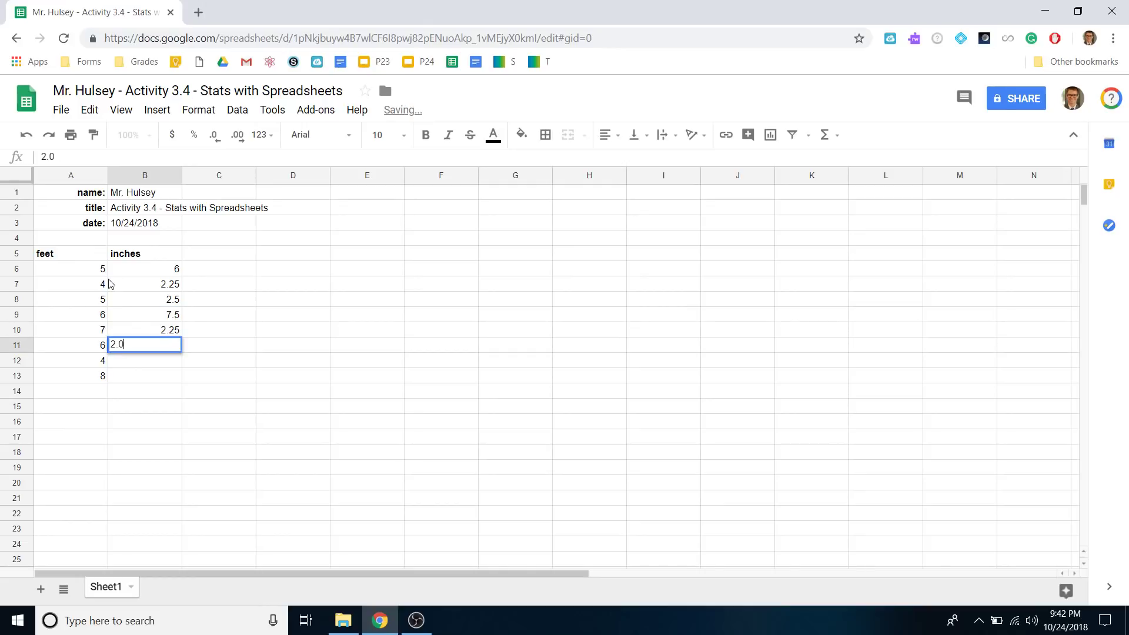
key("Return")
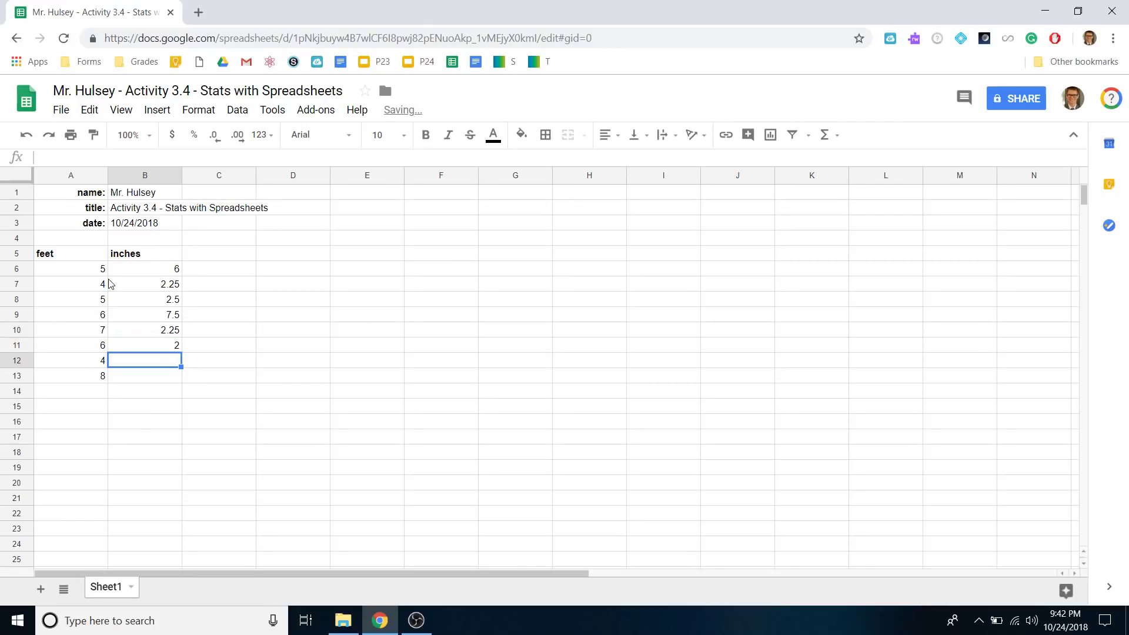
type("10.25")
key("Return")
type("11.25")
key("Return")
Step: Try to re-enter the inches value in cell B11 as 2.0
key("Left")
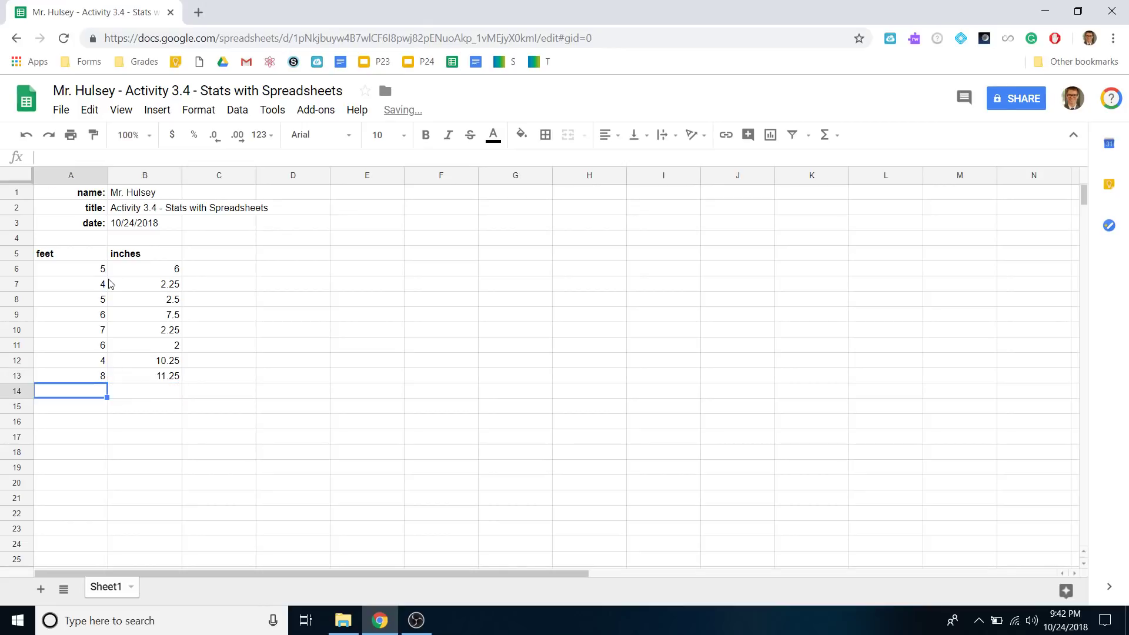
key("Up")
key("Right")
key("Up")
key("Up")
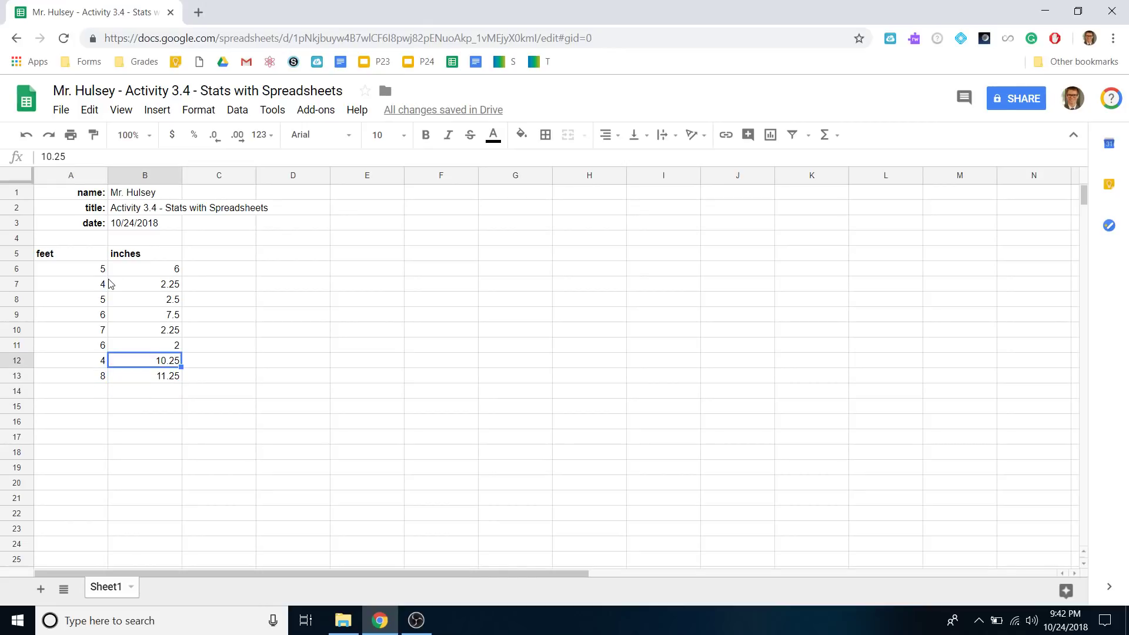
key("Return")
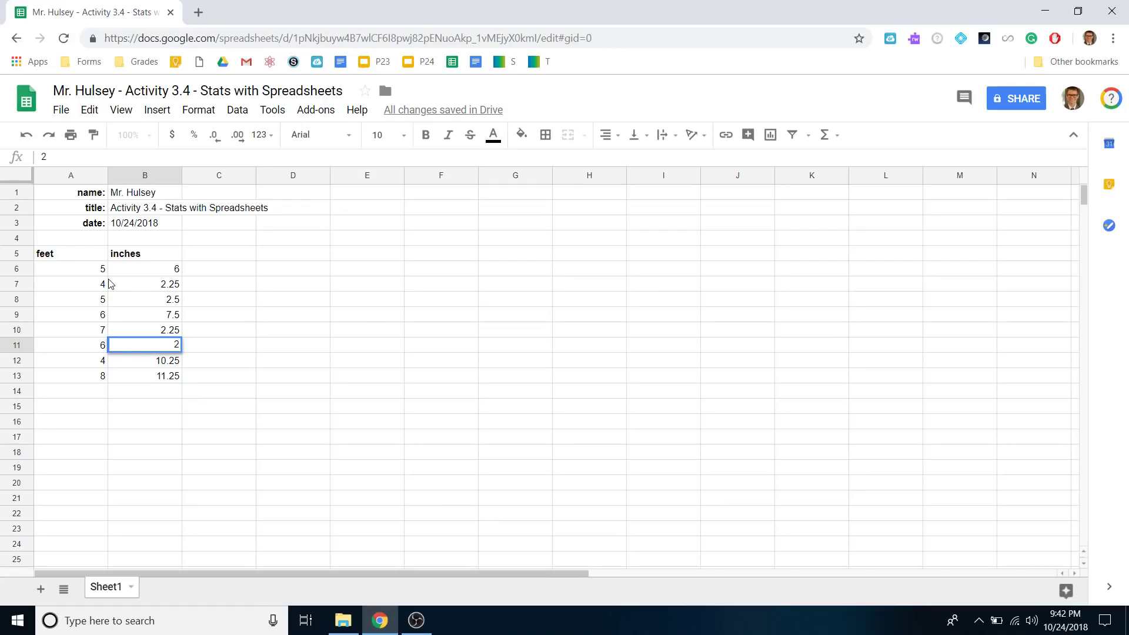
type(".0")
key("Return")
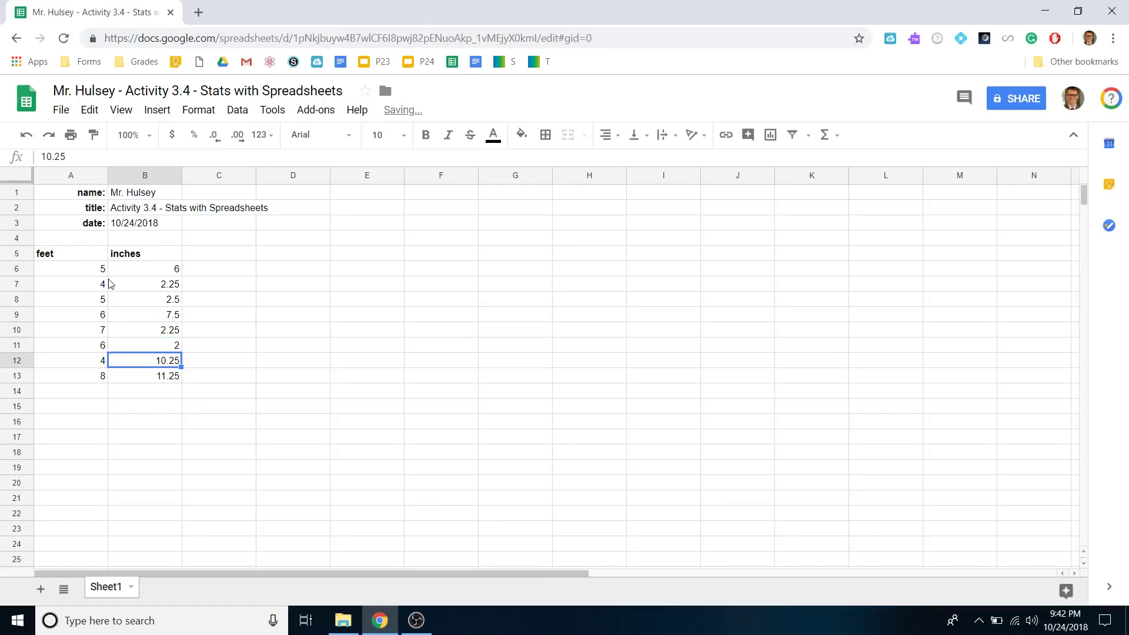
key("Up")
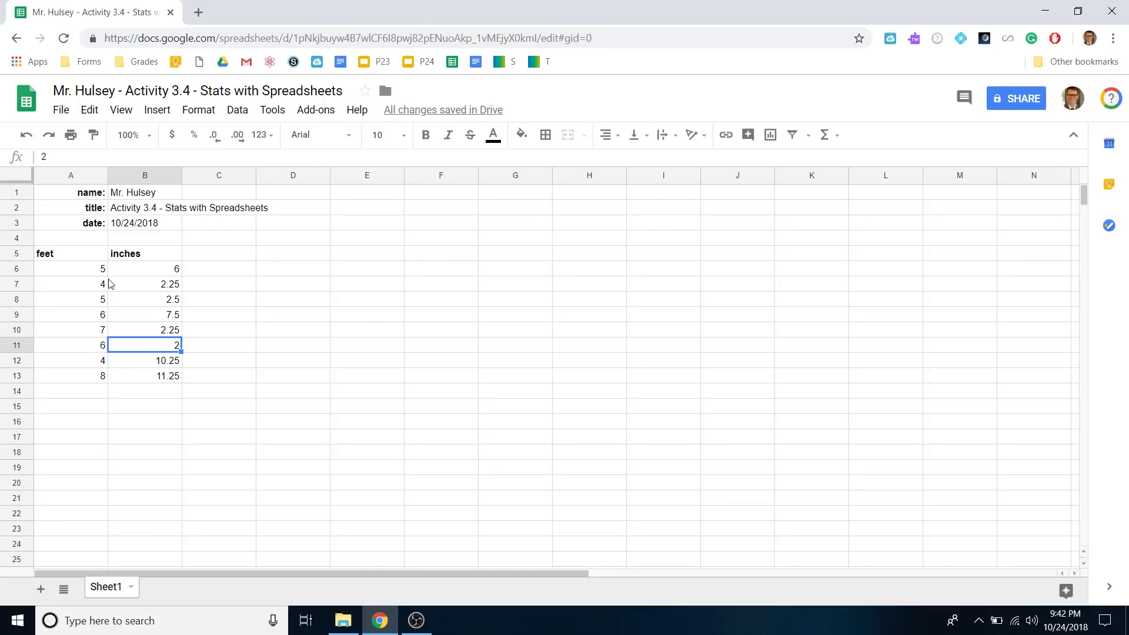
Step: Format the inches values in cells B6 to B13 with two decimal places
key("Up")
key("Up")
key("Up")
key("Up")
key("Up")
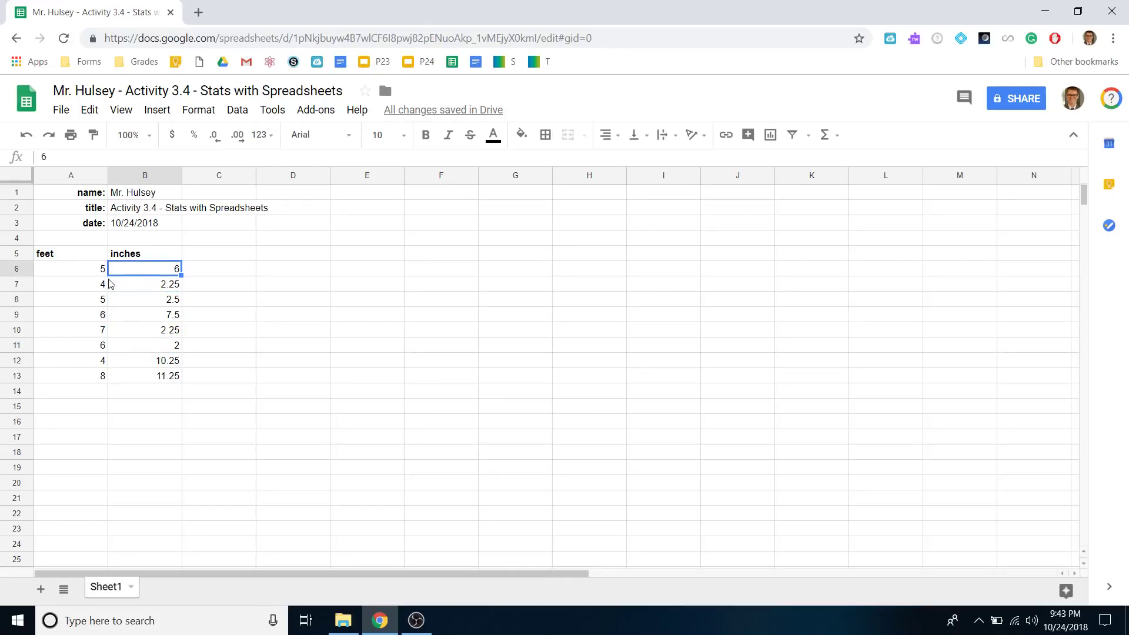
key("shift+Down")
key("shift+Down")
key("shift+Down")
key("shift+Down")
key("shift+Down")
key("shift+Down")
key("shift+Down")
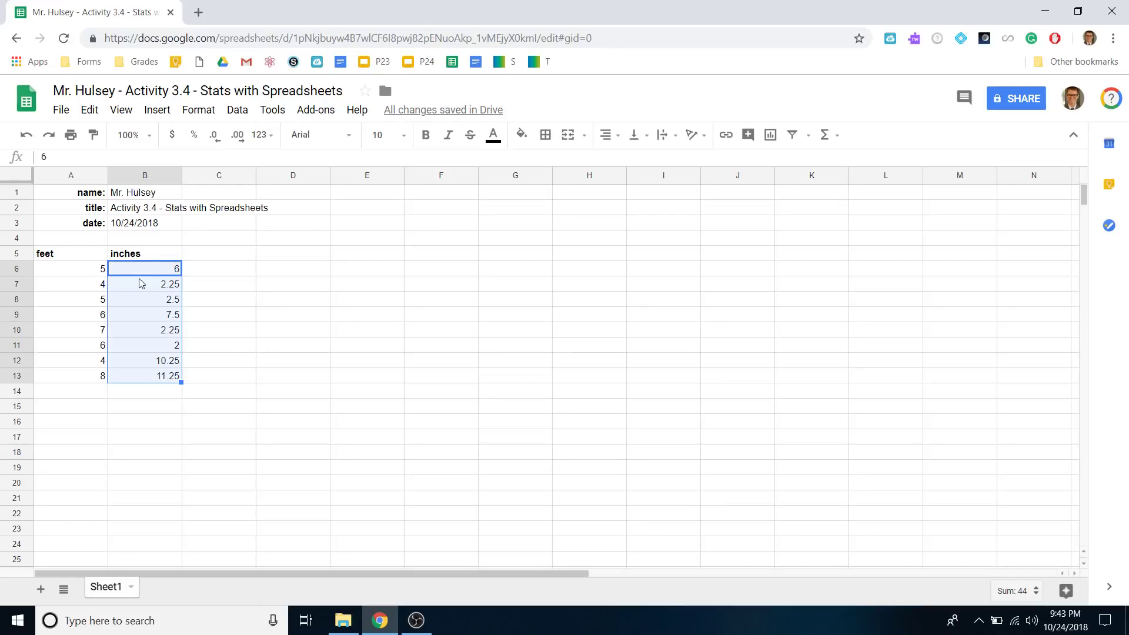
left_click(236, 137)
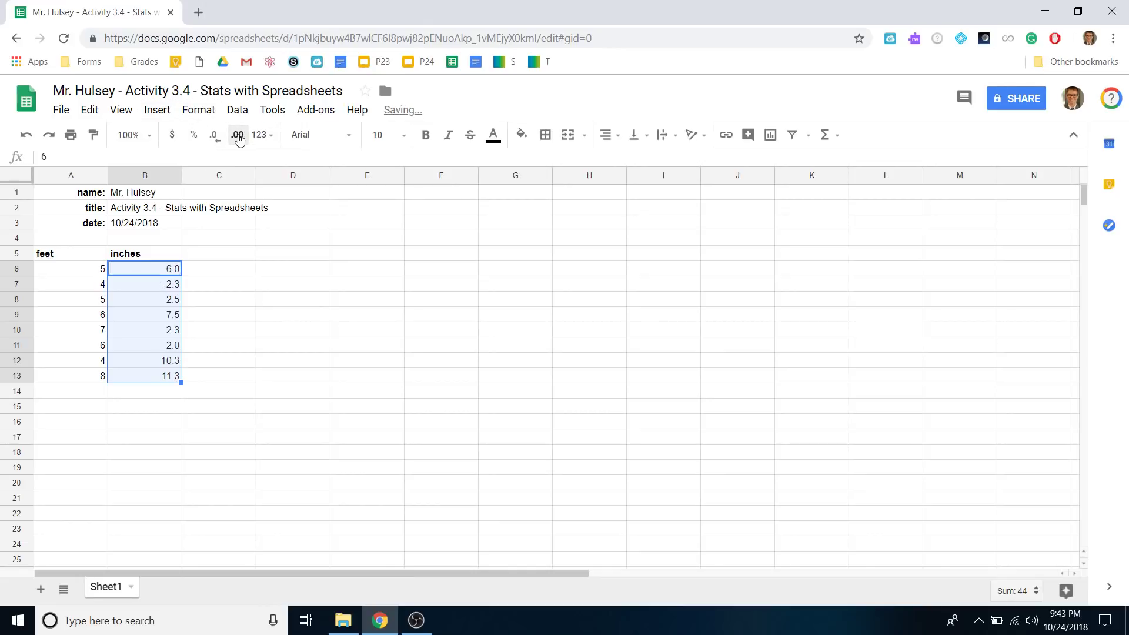
left_click(235, 136)
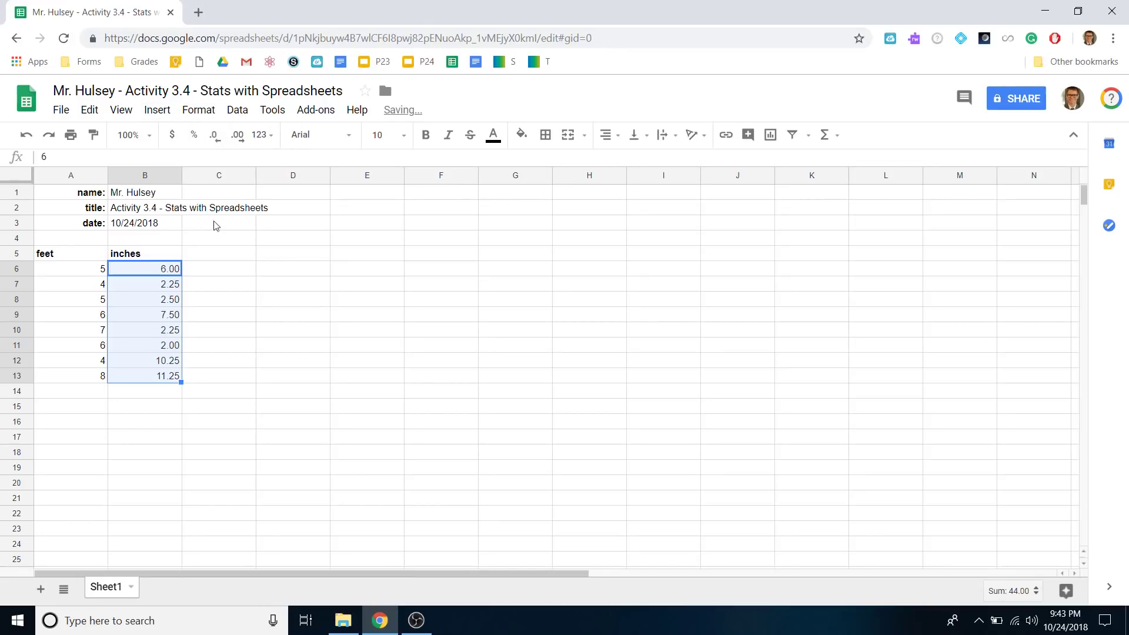
Step: Check the formatted inches values in column B against what their cells actually contain
left_click(156, 272)
left_click(163, 391)
left_click(164, 358)
left_click(167, 271)
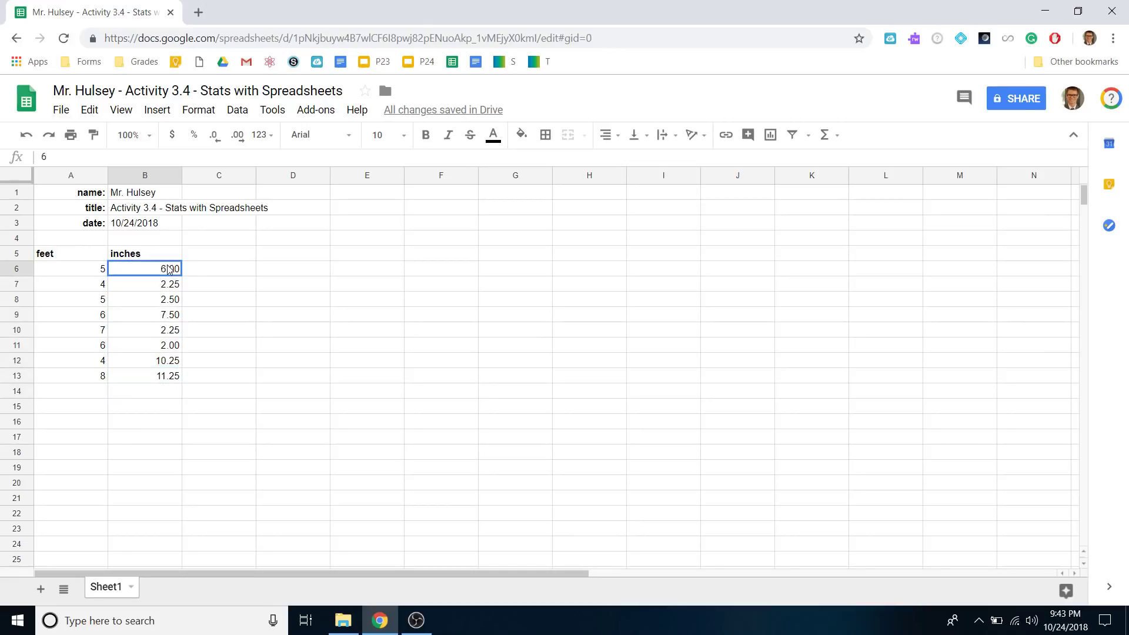
left_click(173, 383)
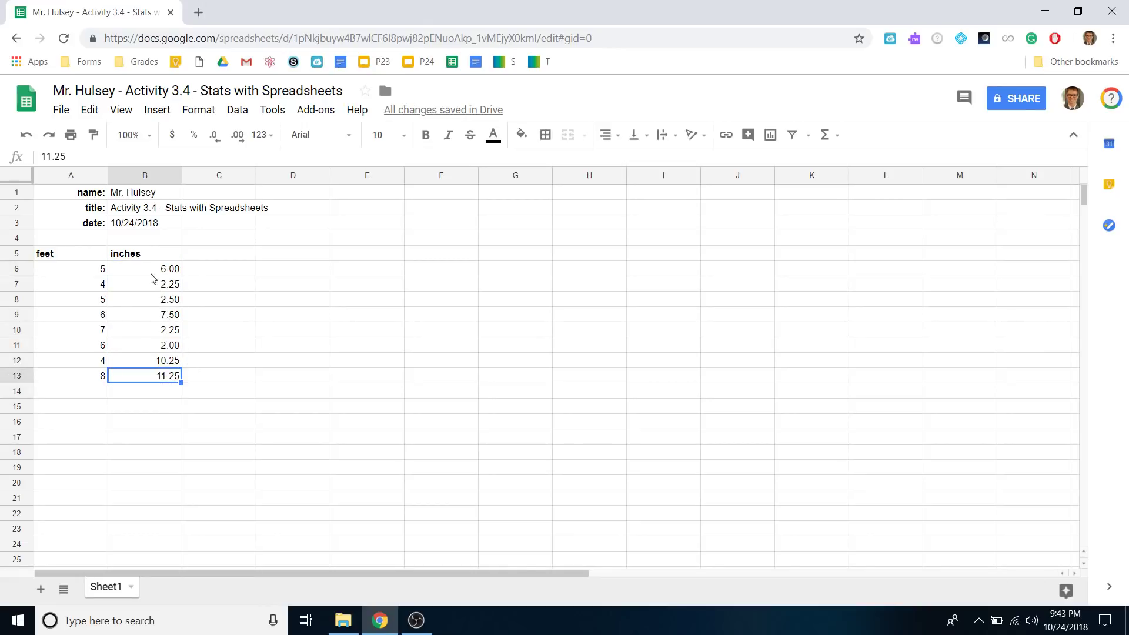
left_click_drag(183, 271, 167, 261)
left_click(170, 272)
left_click(173, 287)
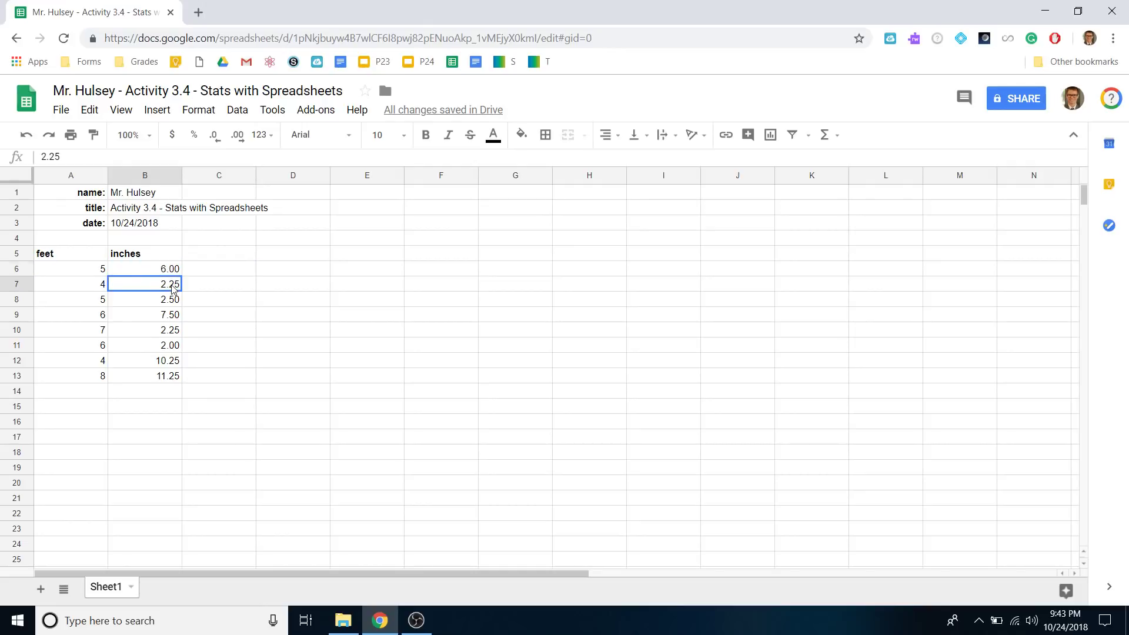
left_click(176, 303)
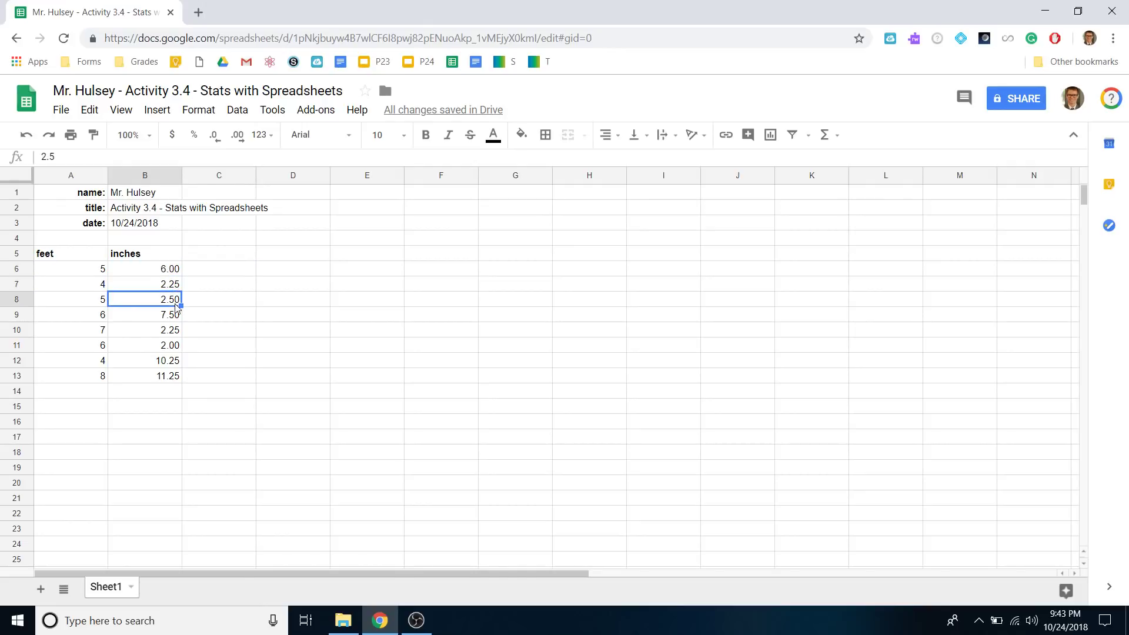
left_click(176, 380)
Step: Extend the feet column with 5 and 4 in cells A14 and A15
left_click(85, 270)
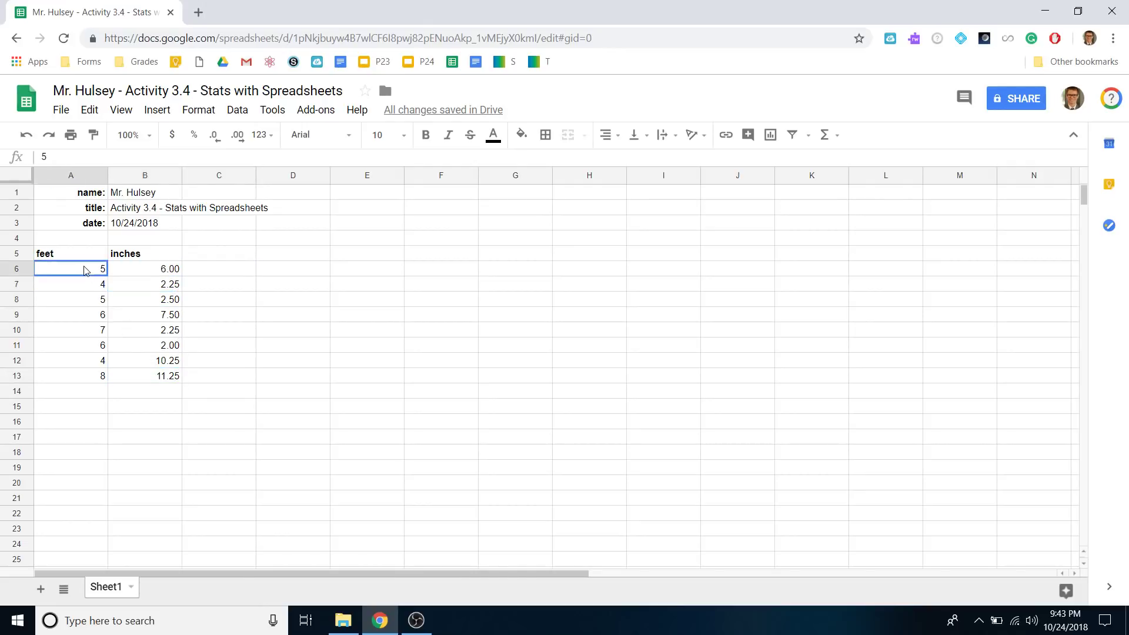
key("Down")
key("Down")
key("Down")
key("Down")
key("Down")
key("Down")
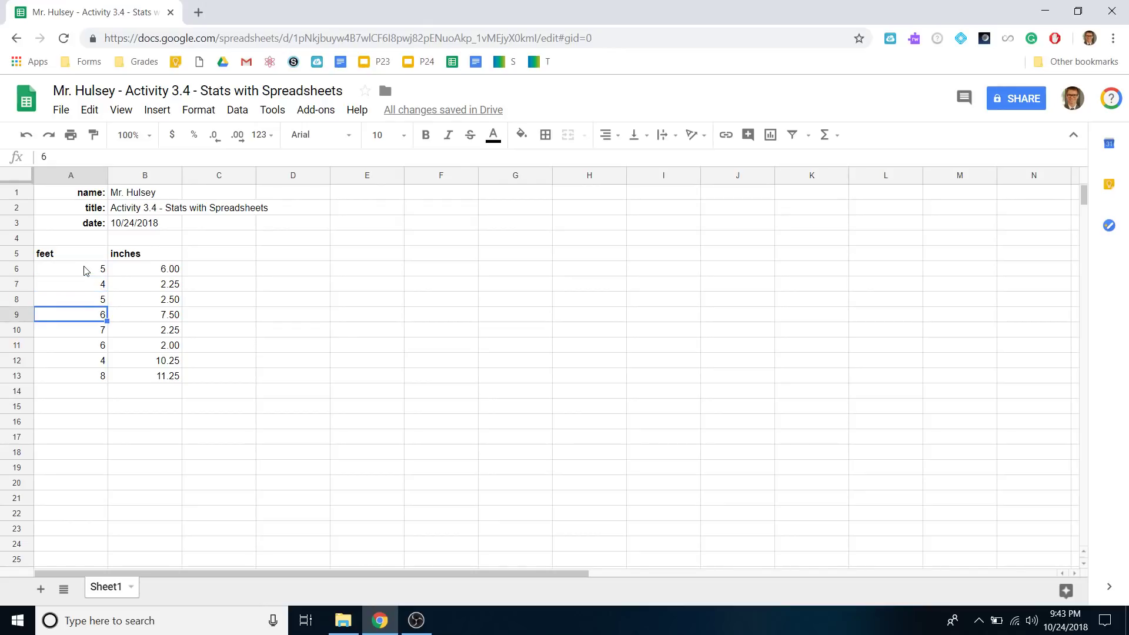
key("Down")
key("Down")
type("5")
key("Return")
type("4")
key("Return")
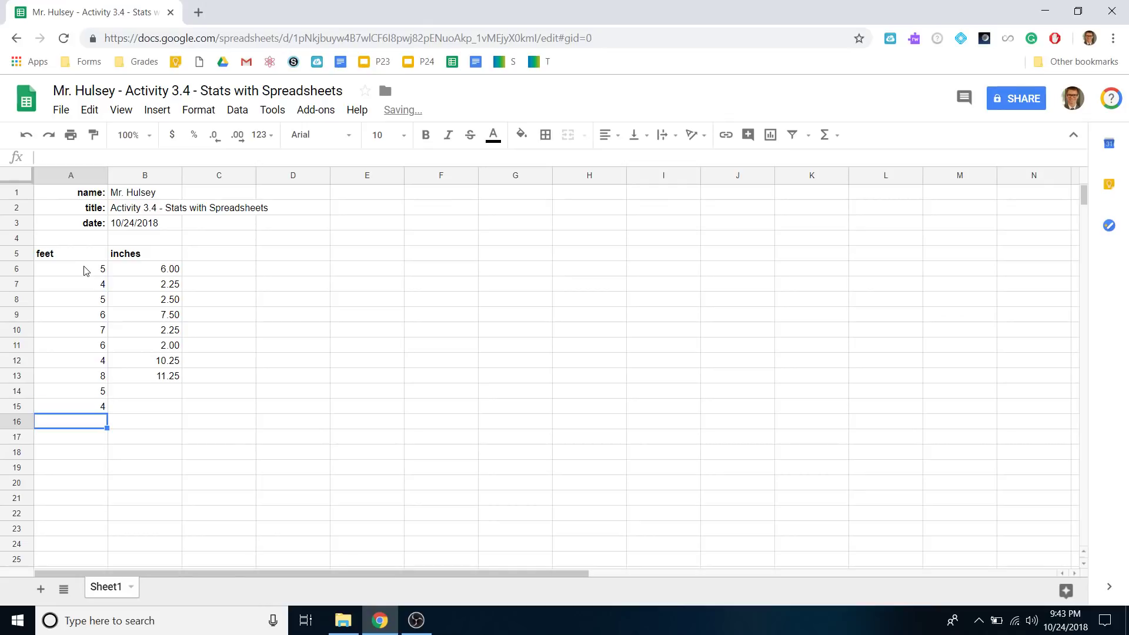
Step: Extend the inches column with 0.00 and 0.25 in cells B14 and B15
key("Right")
key("Up")
key("Up")
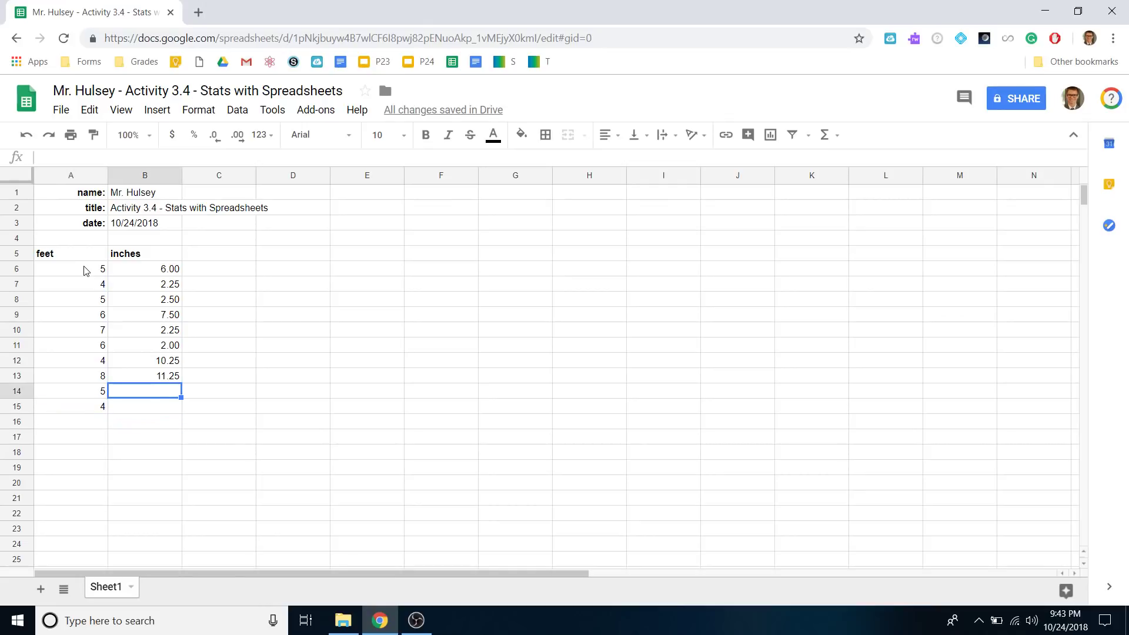
type("0.00")
key("Return")
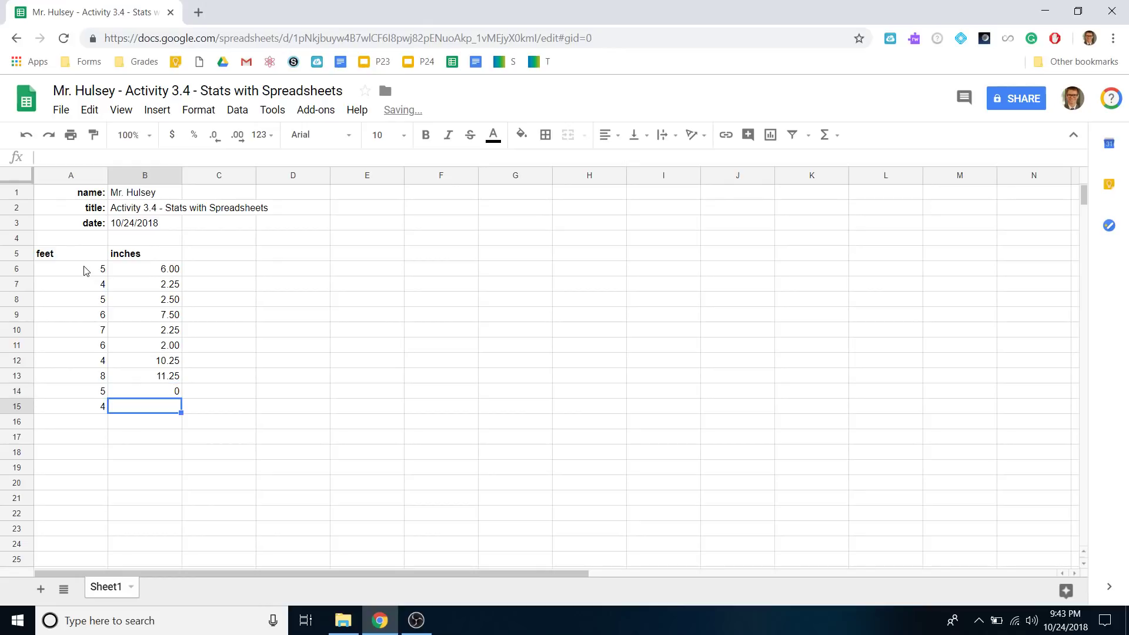
type("0.25")
key("Return")
Step: Apply a consistent two-decimal format to the inches values in cells B6 to B15
key("Up")
key("Up")
key("Down")
key("ctrl+shift+Up")
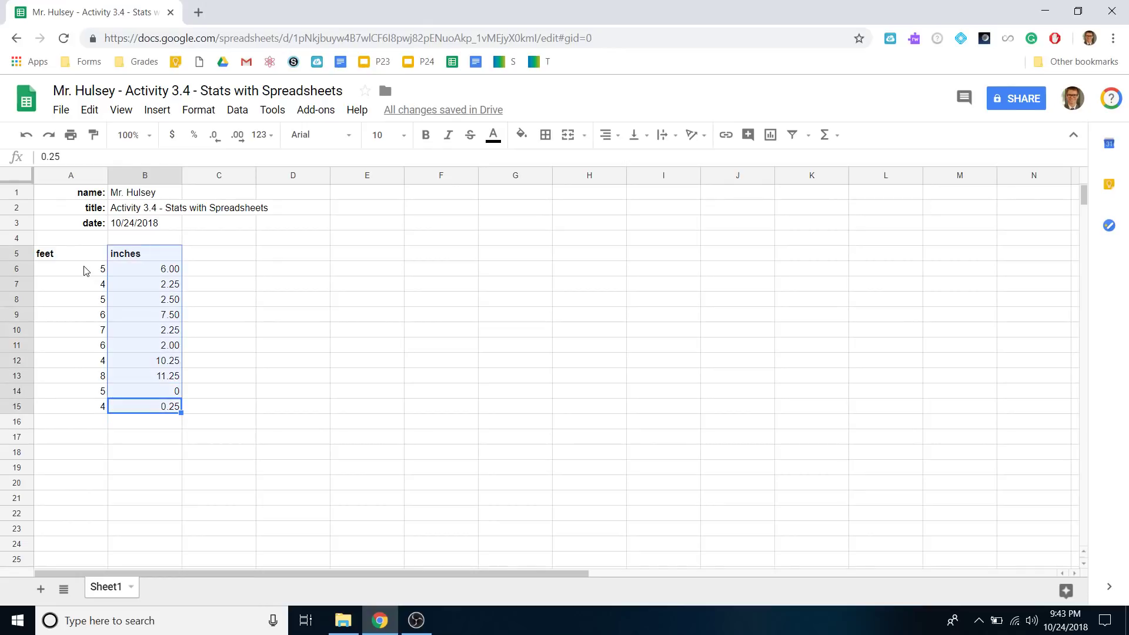
key("shift+Down")
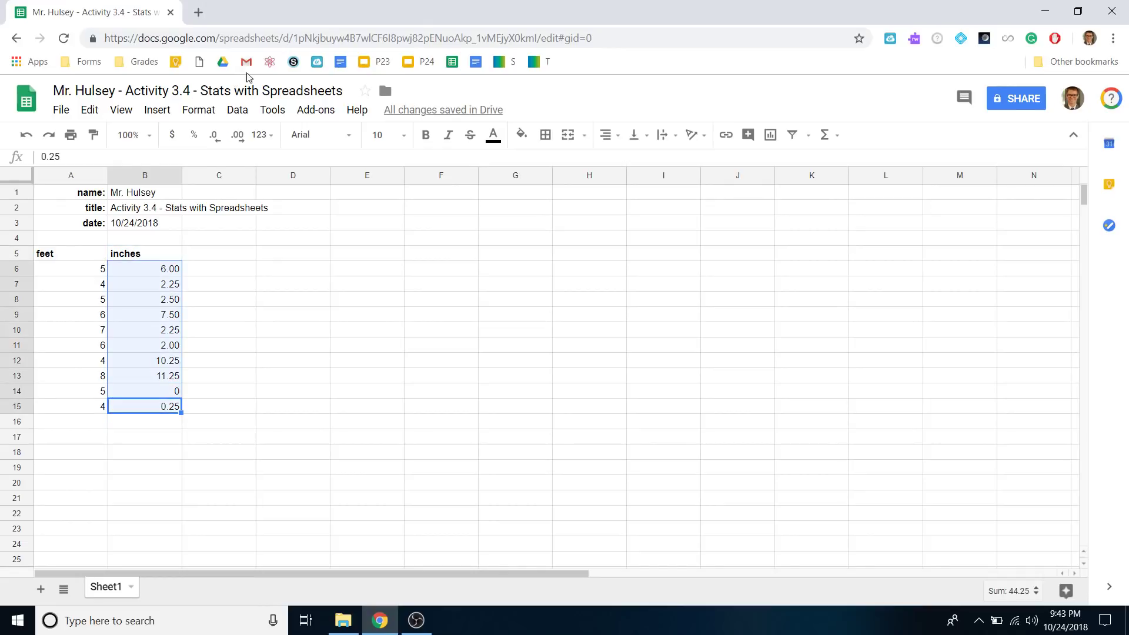
left_click(237, 135)
left_click(214, 135)
left_click(196, 412)
left_click(147, 399)
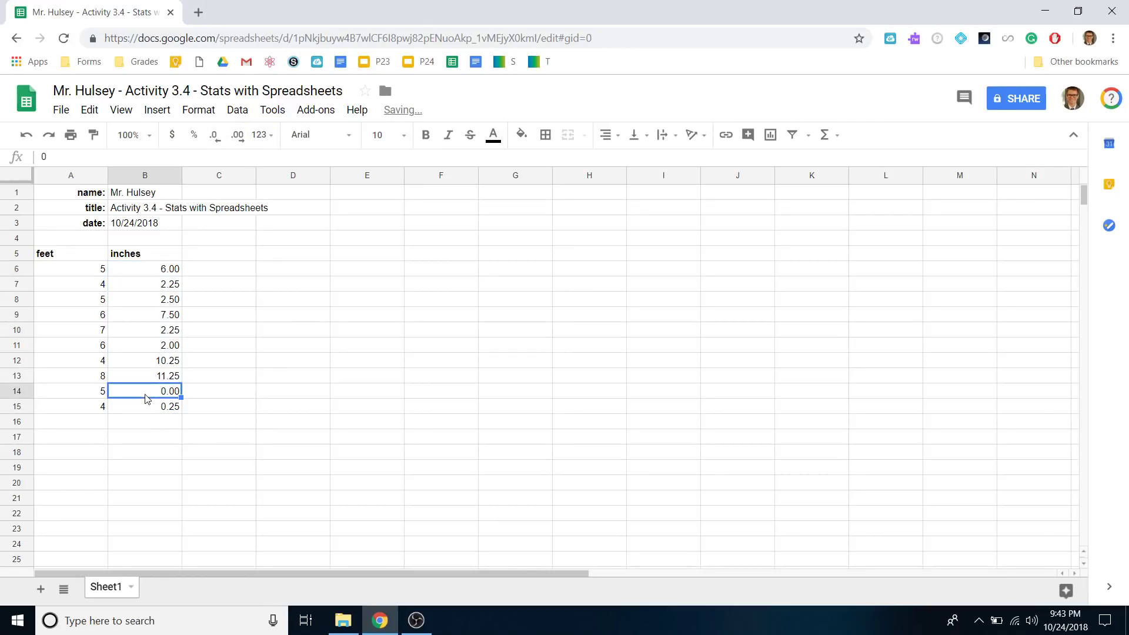
Step: Add the column heading "feet (decimal)" in cell C5, beside the inches heading
left_click(62, 249)
left_click(165, 270)
left_click(156, 257)
left_click(196, 262)
type("feet (decimal)")
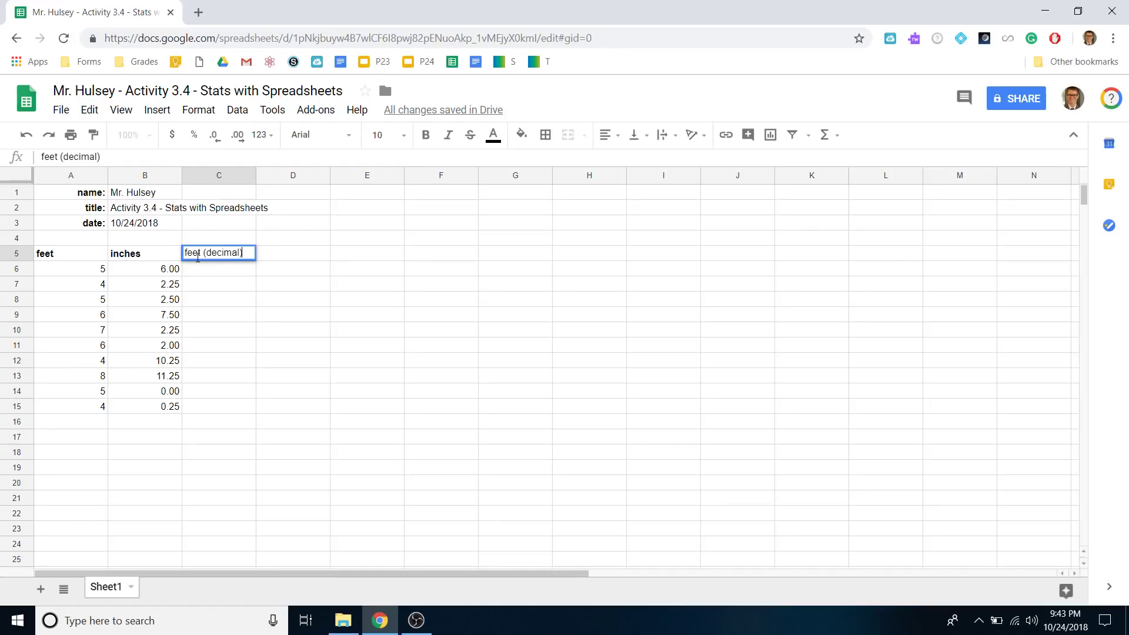
key("Left")
key("Left")
key("Down")
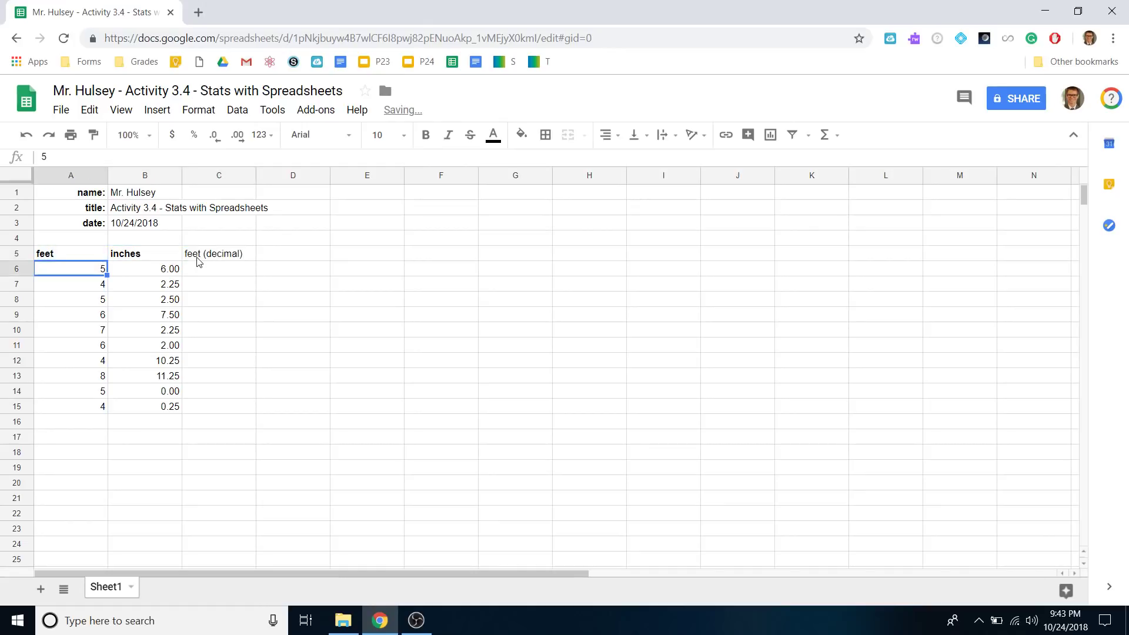
Step: Make the "feet (decimal)" heading in cell C5 bold
key("Right")
key("Right")
key("Up")
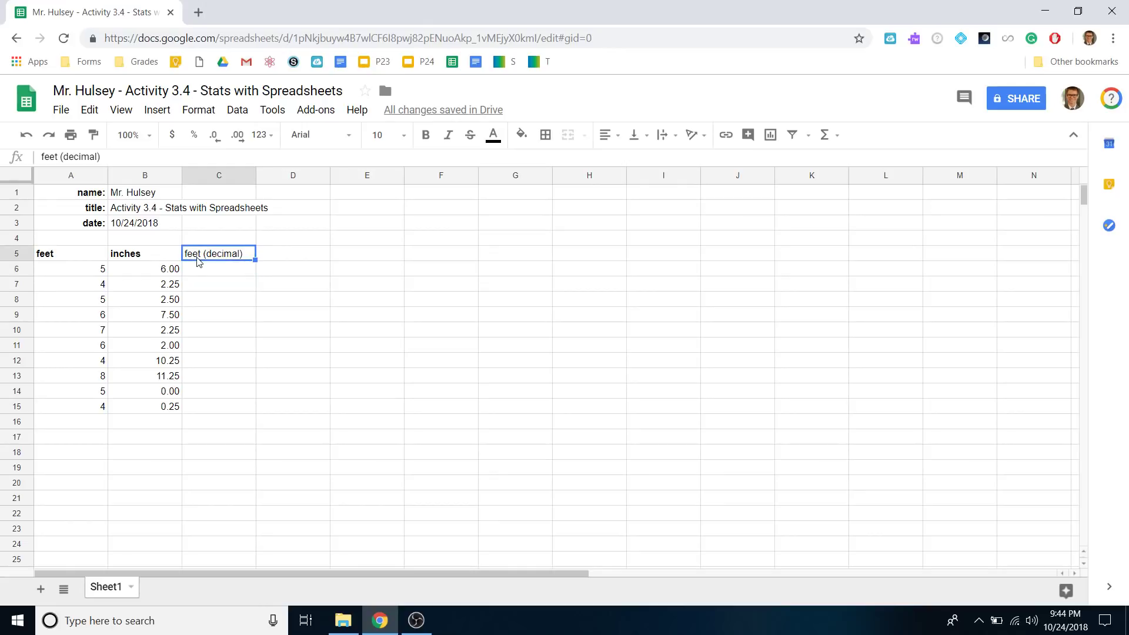
key("ctrl+b")
key("Down")
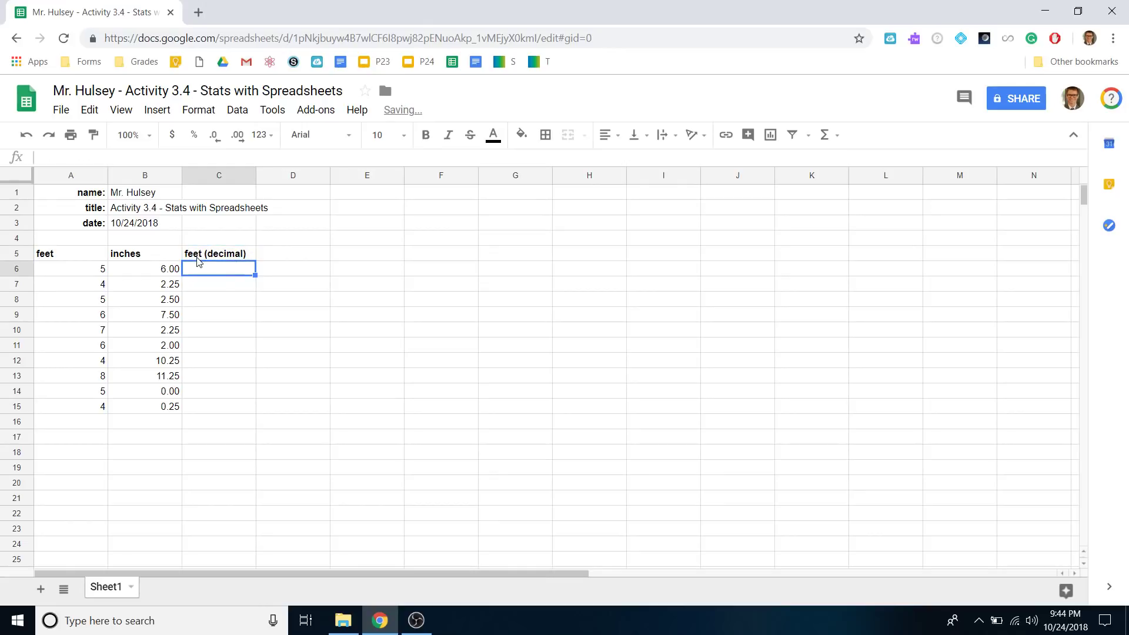
Step: Enter the note "5 ft = 5 ft" in cell E5
key("Right")
key("Right")
key("Up")
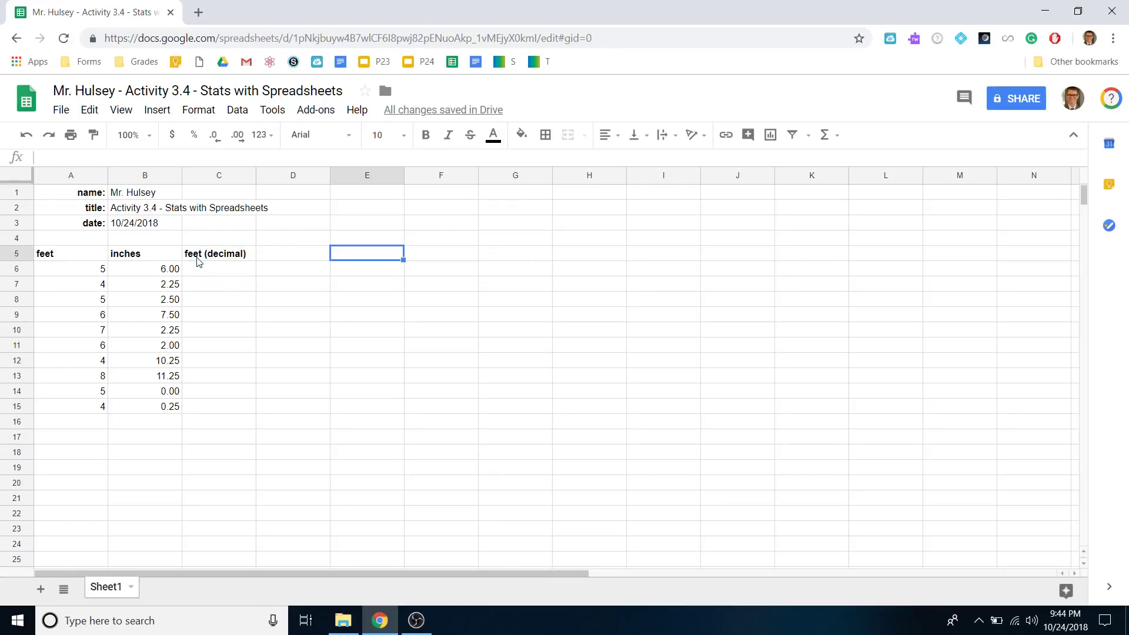
type("5")
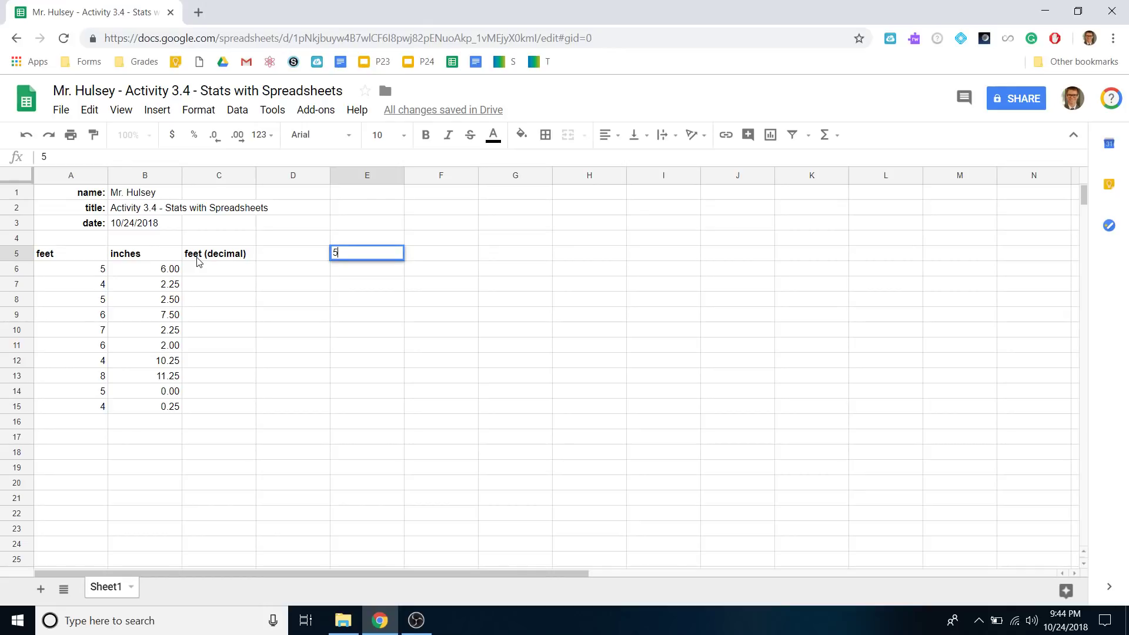
type(" ft = 5 ft")
key("Return")
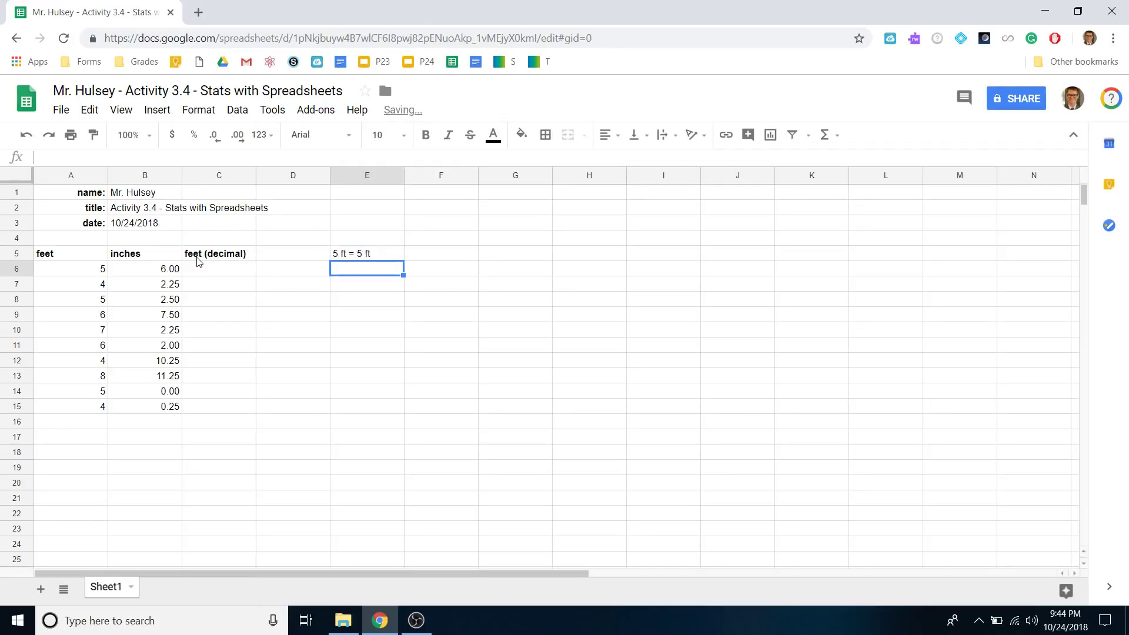
key("Up")
key("Up")
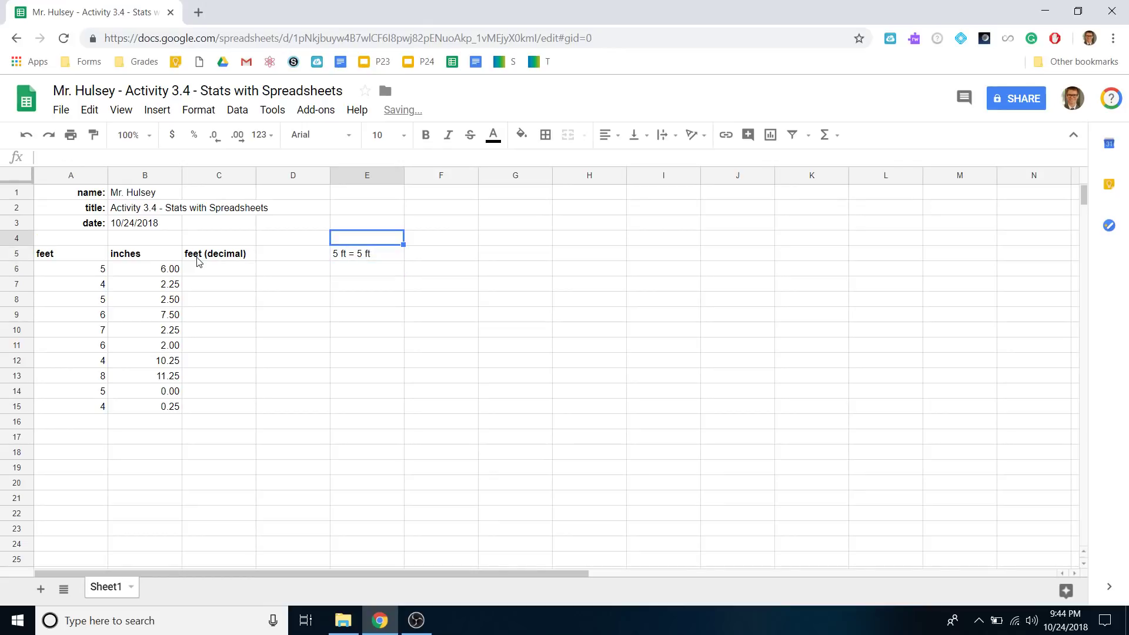
key("Down")
key("Down")
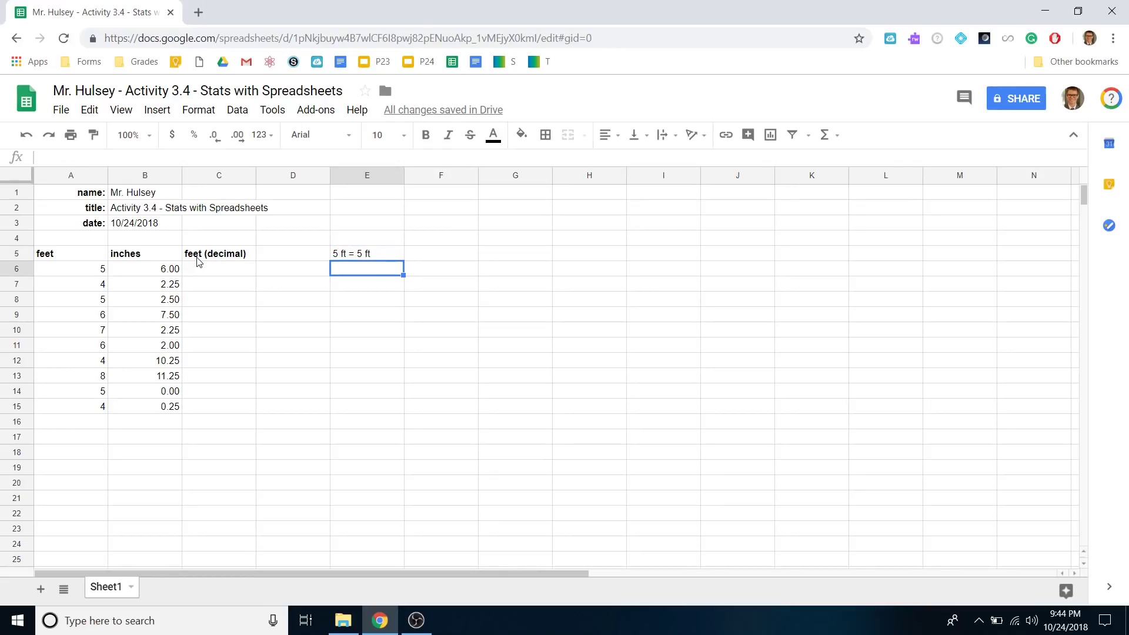
key("Up")
key("Down")
type("6")
key("Escape")
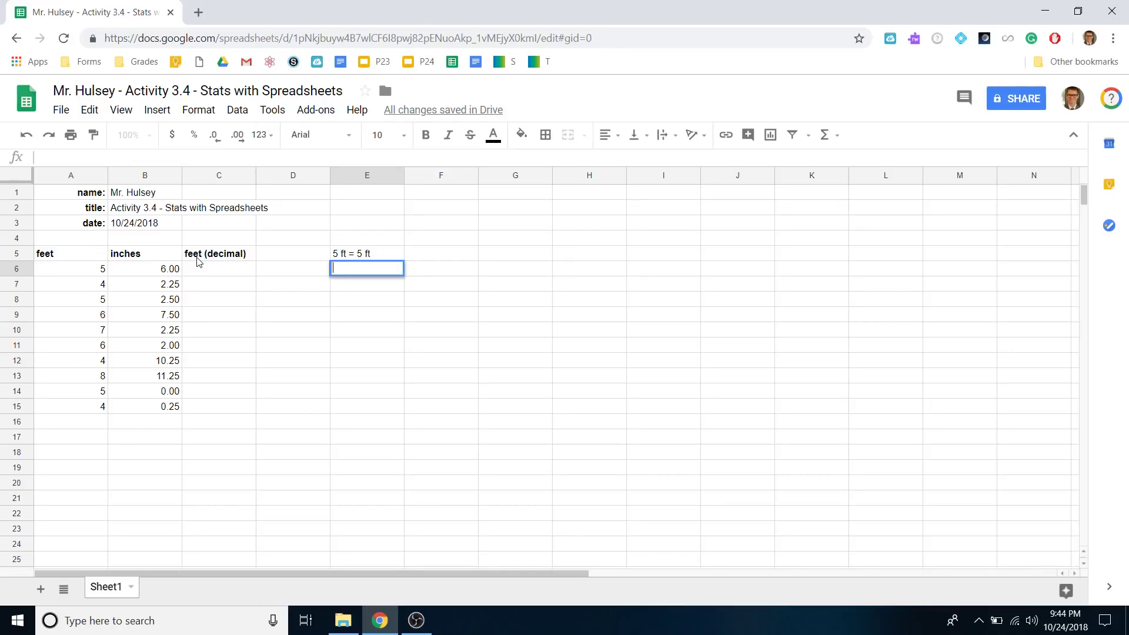
Step: Replace the note in cell E5 with "6in" and enter 1 in cell E6 below it
key("Up")
key("Delete")
type("6in")
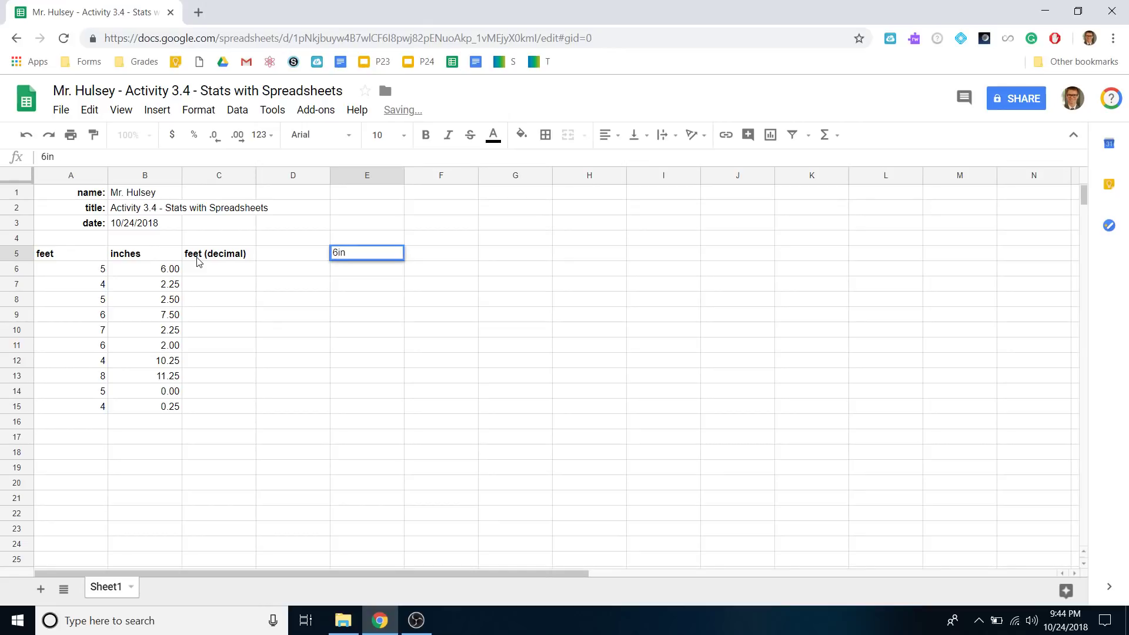
key("Return")
type("1")
key("Return")
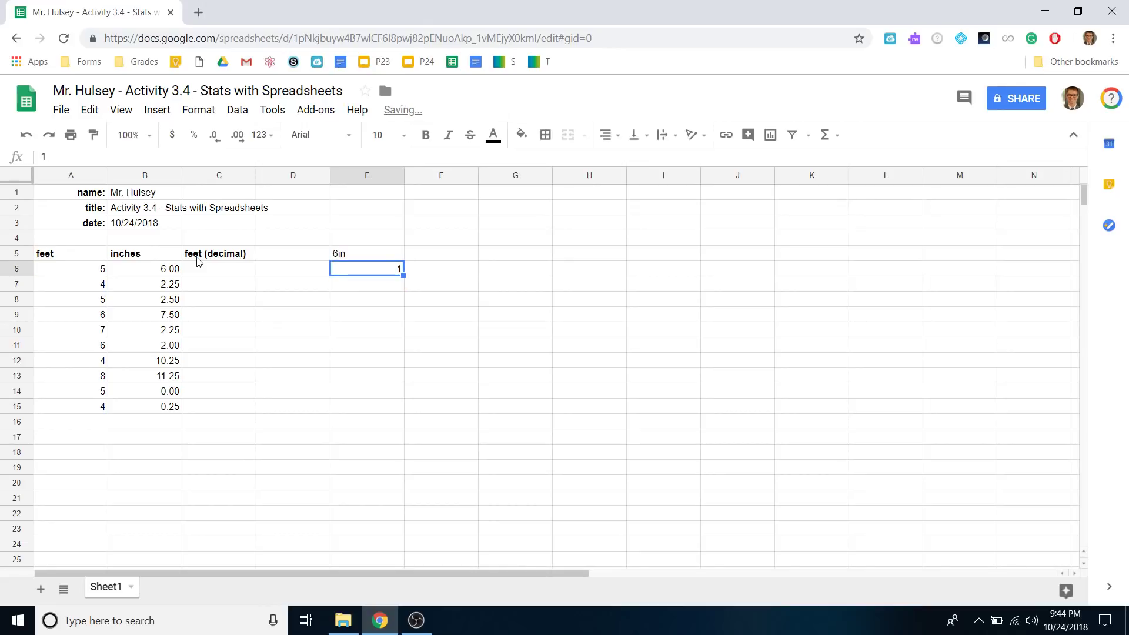
Step: Left-align the cells E5 to G6 that hold the unit conversion notes
left_click_drag(371, 255, 538, 272)
left_click(607, 135)
left_click(605, 157)
left_click(497, 239)
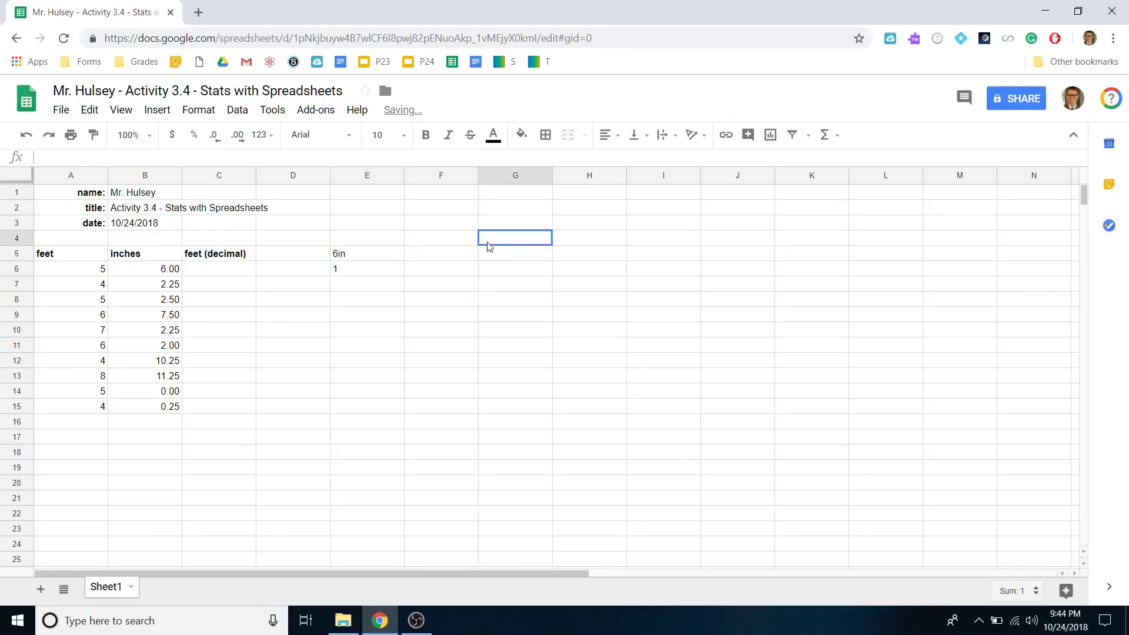
left_click(361, 257)
left_click(365, 269)
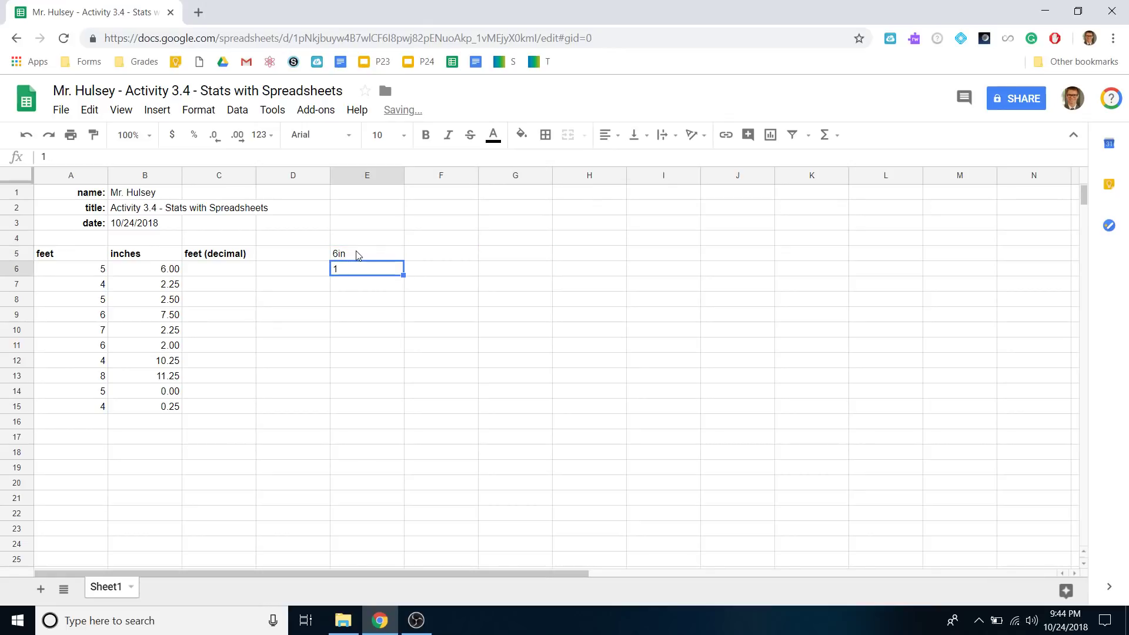
Step: Enter the conversion factor "1 ft" in cell F5 over "12 in" in cell F6
left_click(355, 254)
left_click(442, 257)
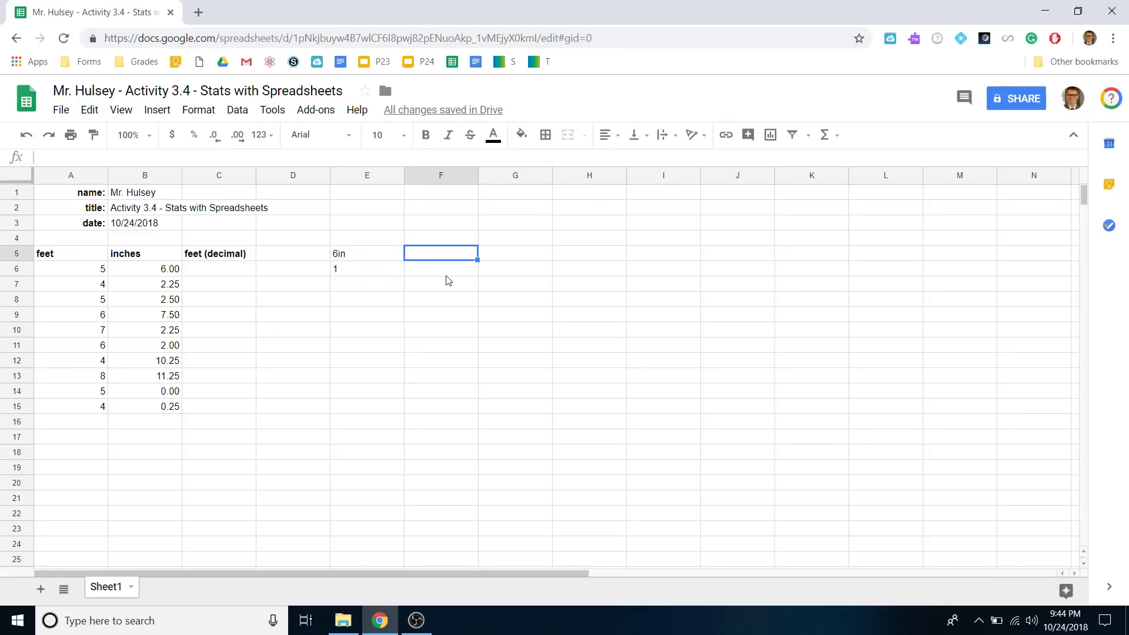
left_click(446, 275)
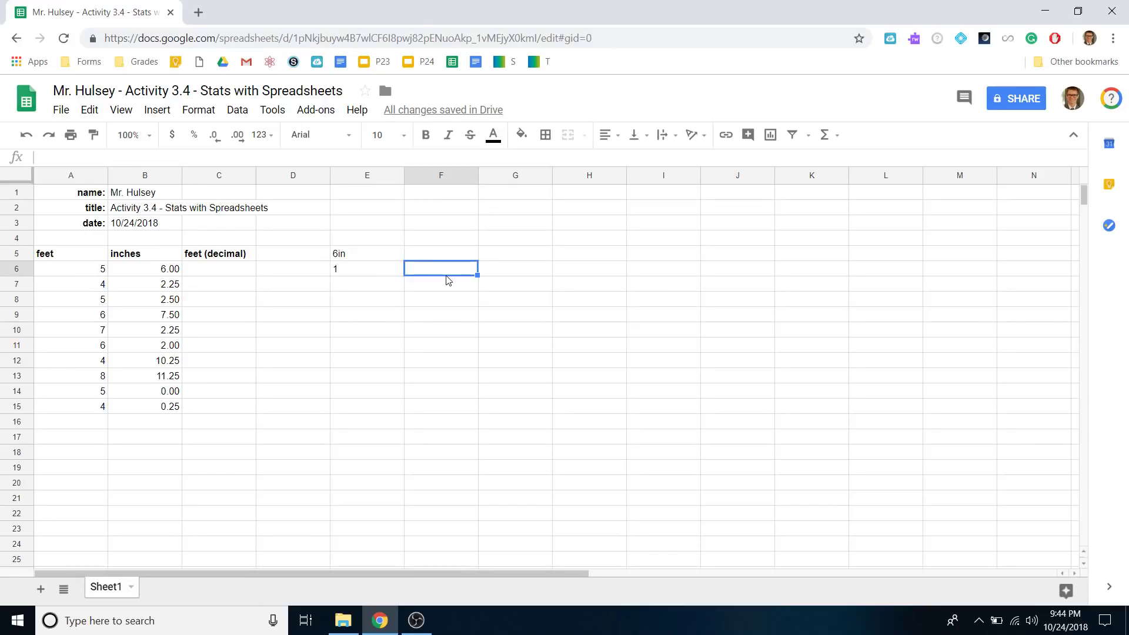
type("12 in")
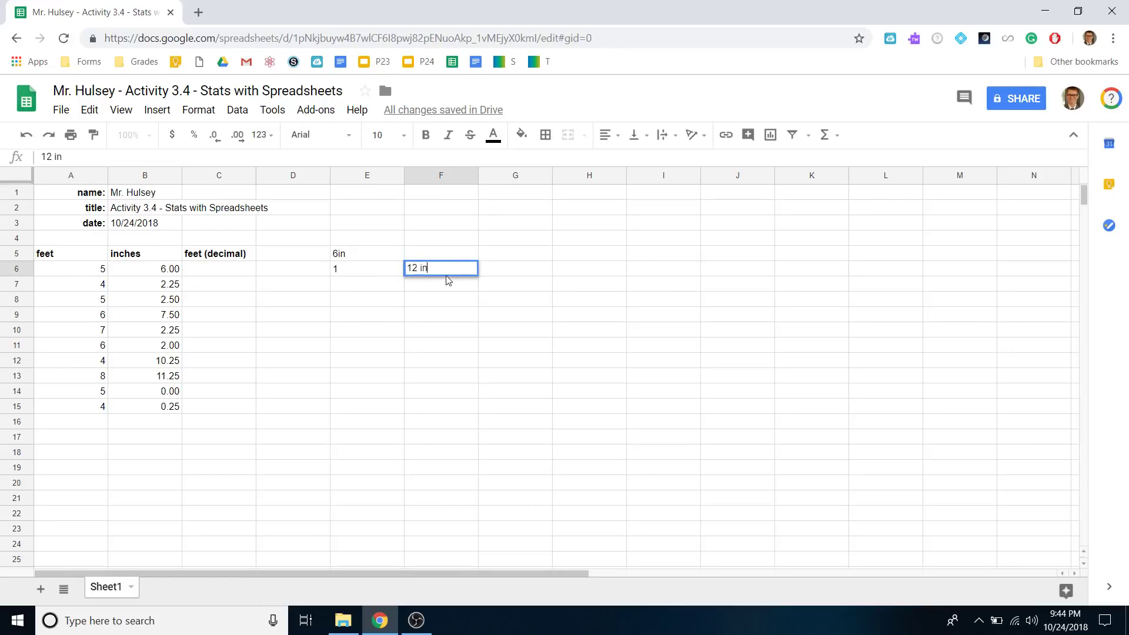
key("Up")
type("1 ft")
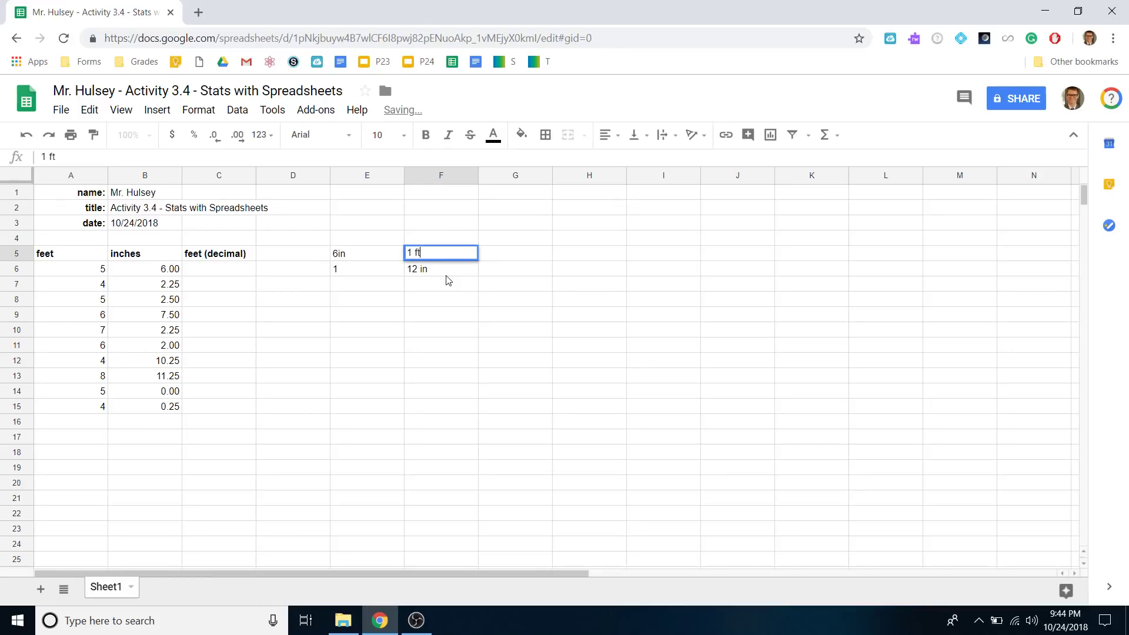
key("Return")
Step: Enter the converted value "0.5 ft" in cell G5
key("Left")
key("Up")
key("Right")
key("Down")
key("Left")
key("Up")
key("Right")
key("Right")
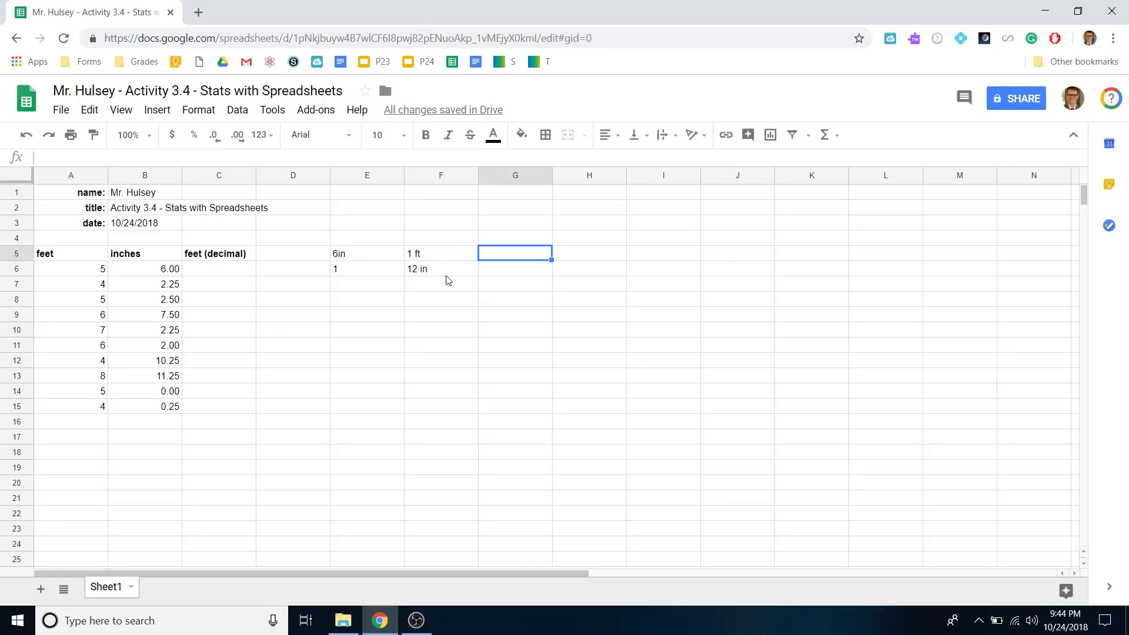
type("6")
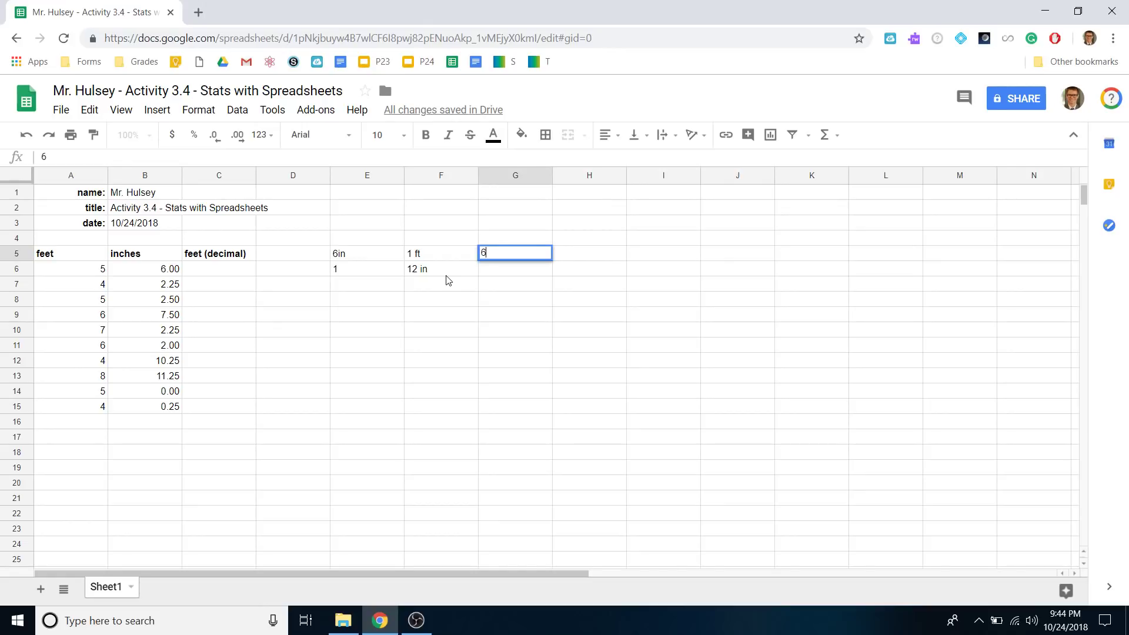
key("BackSpace")
type("0.5 ft")
key("Return")
key("Up")
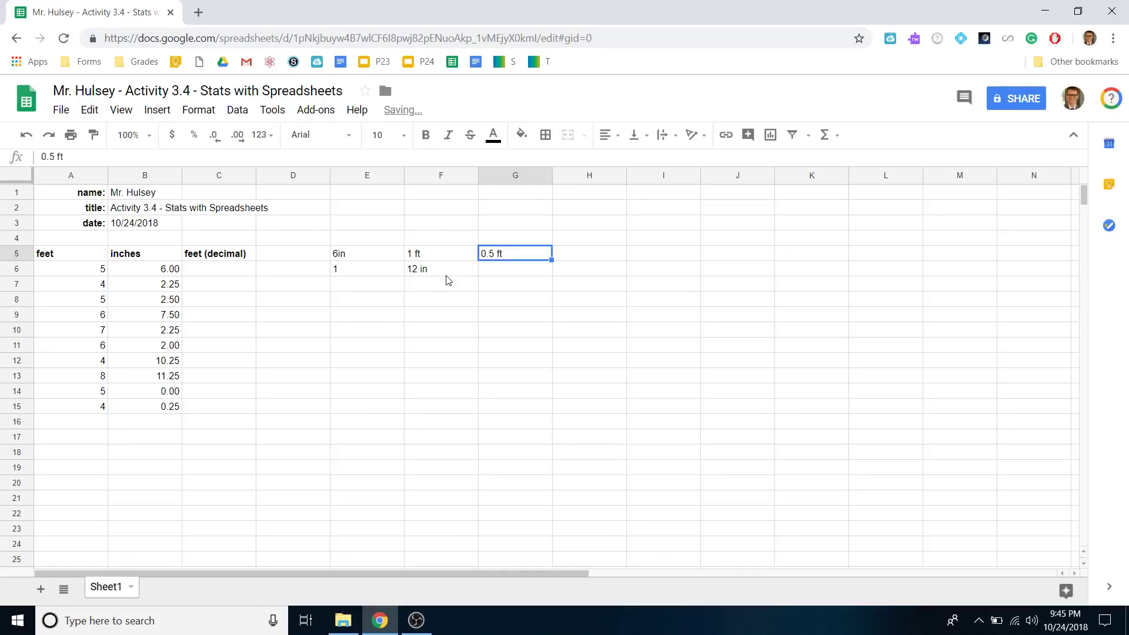
Step: Review the inches-to-feet conversion example in cells E5 to G6
key("Left")
key("Left")
key("Left")
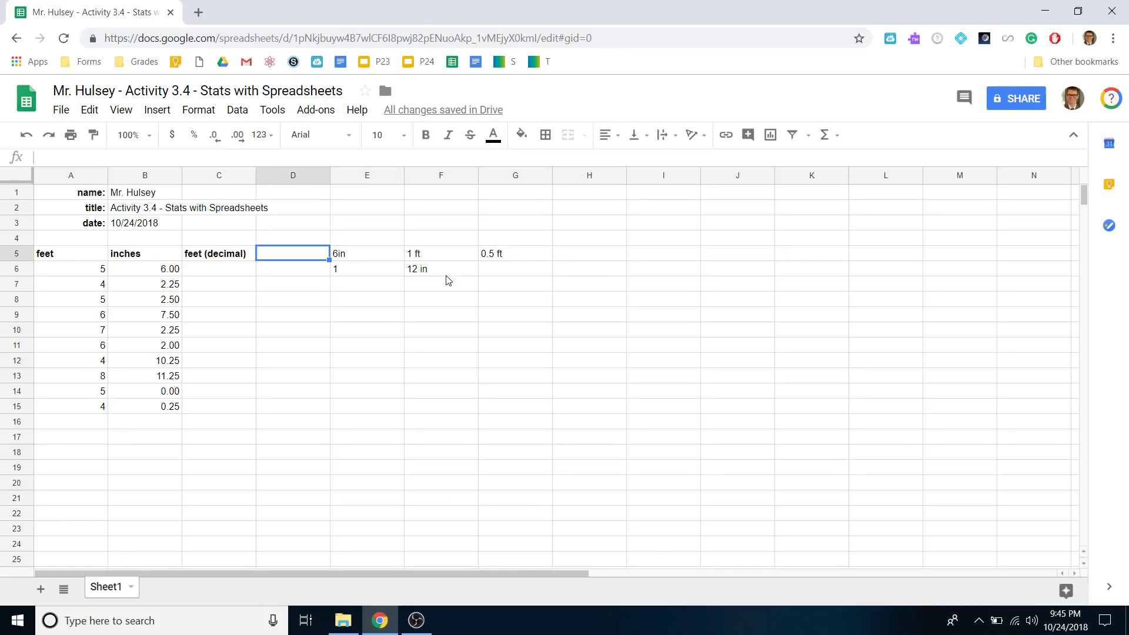
key("Right")
key("Right")
key("Left")
key("Down")
key("Right")
key("Up")
key("Left")
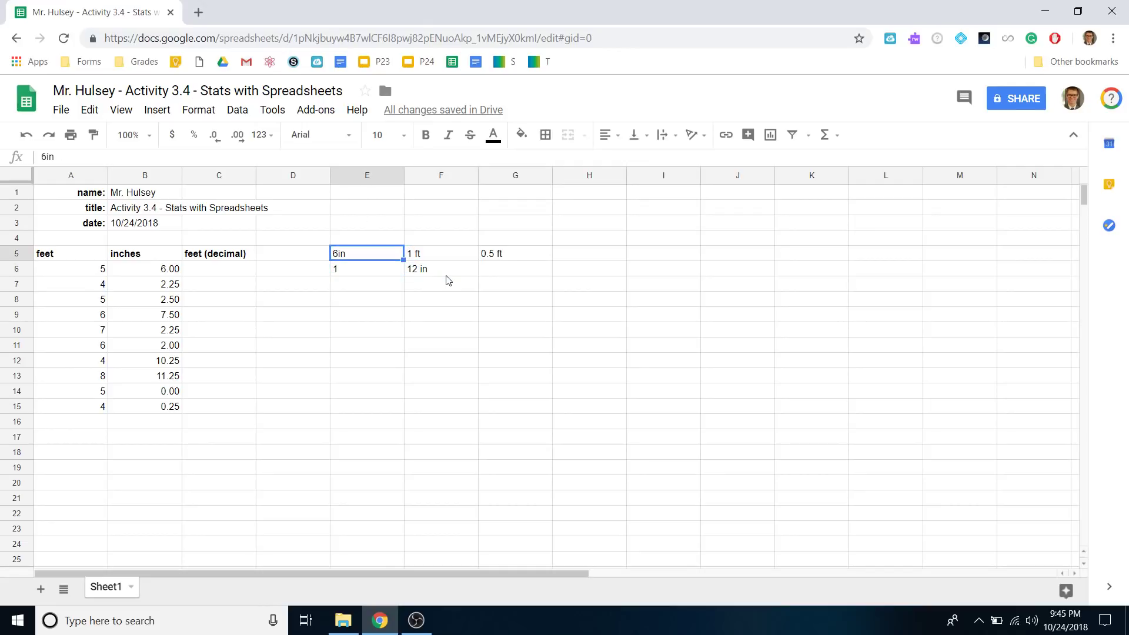
Step: Enter "5 ft" in cell H5 and "5.5 ft" in cell I5
key("Right")
key("Right")
key("Right")
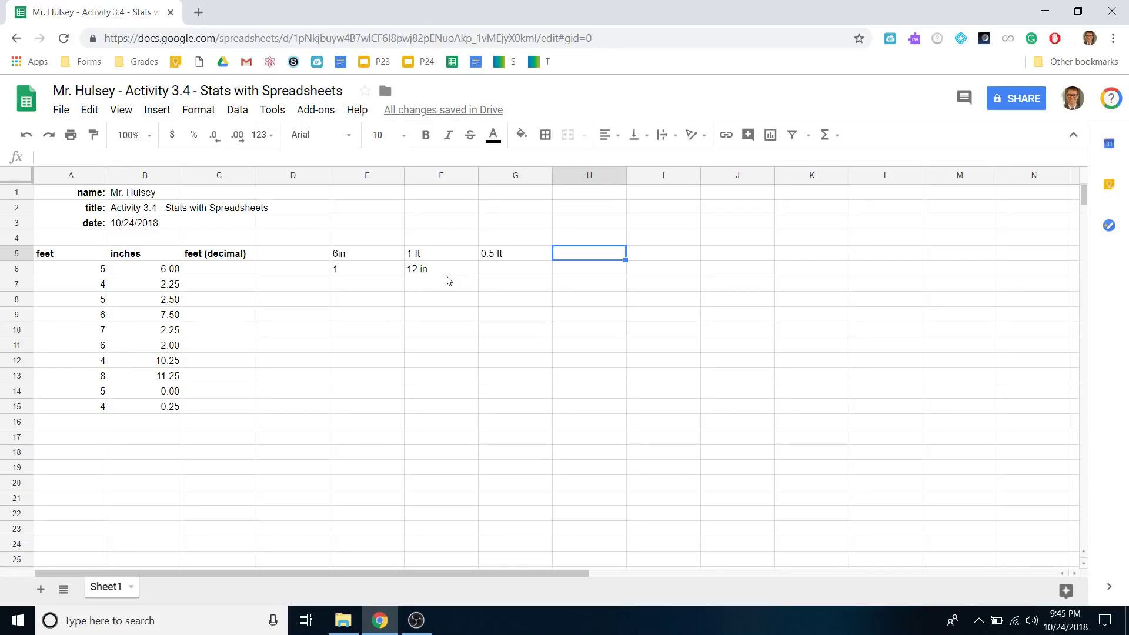
type("5 ft")
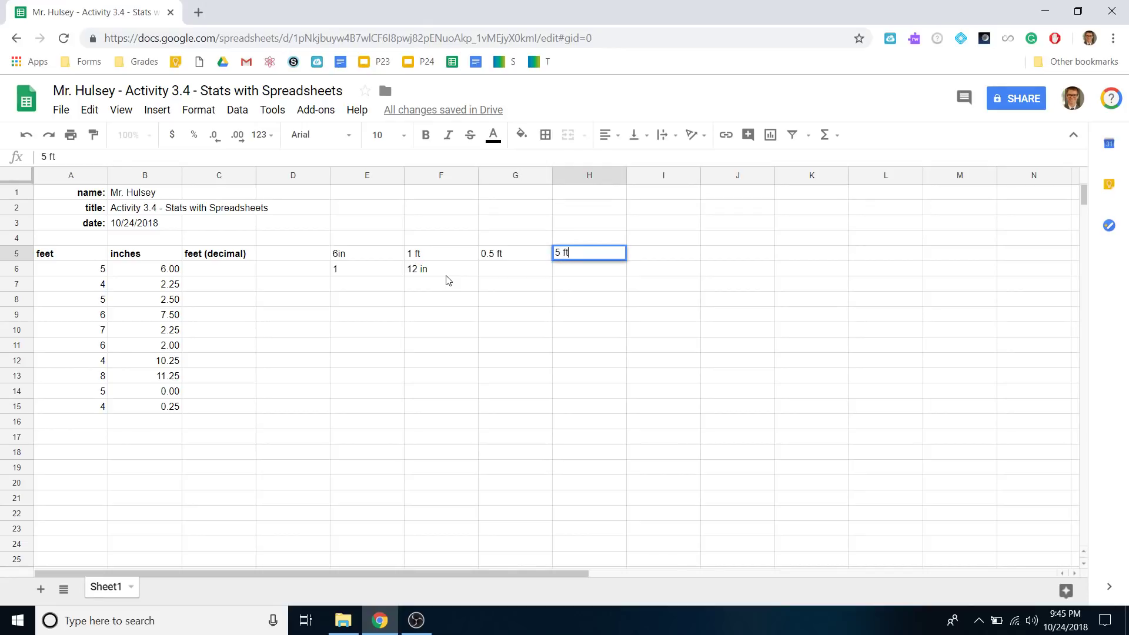
key("Tab")
type("5.")
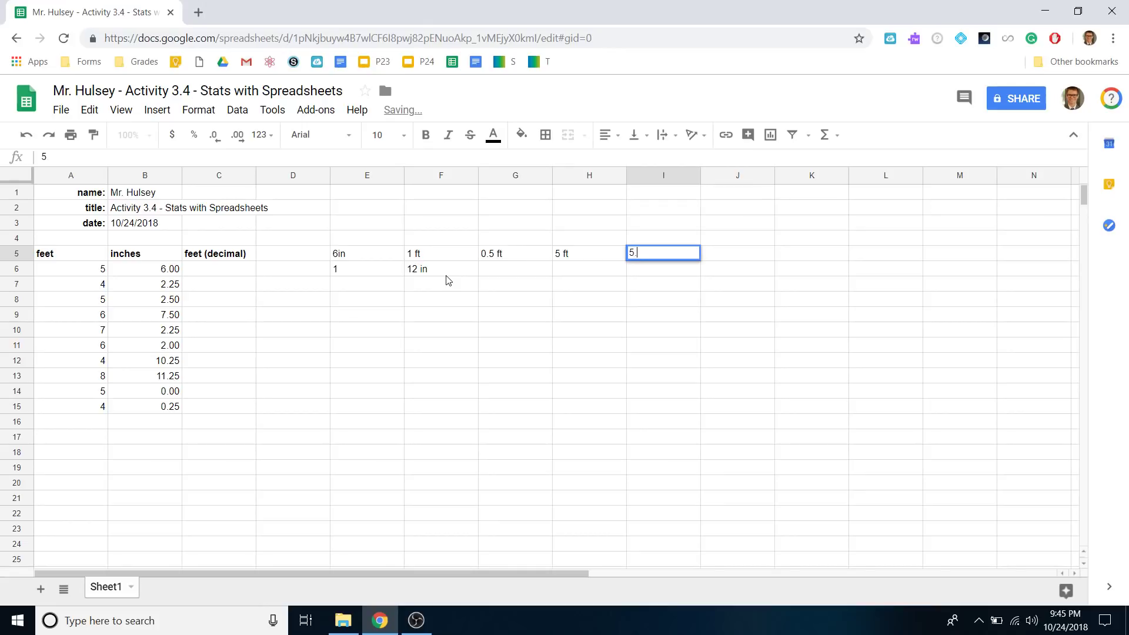
type("5 ft")
key("Return")
key("Up")
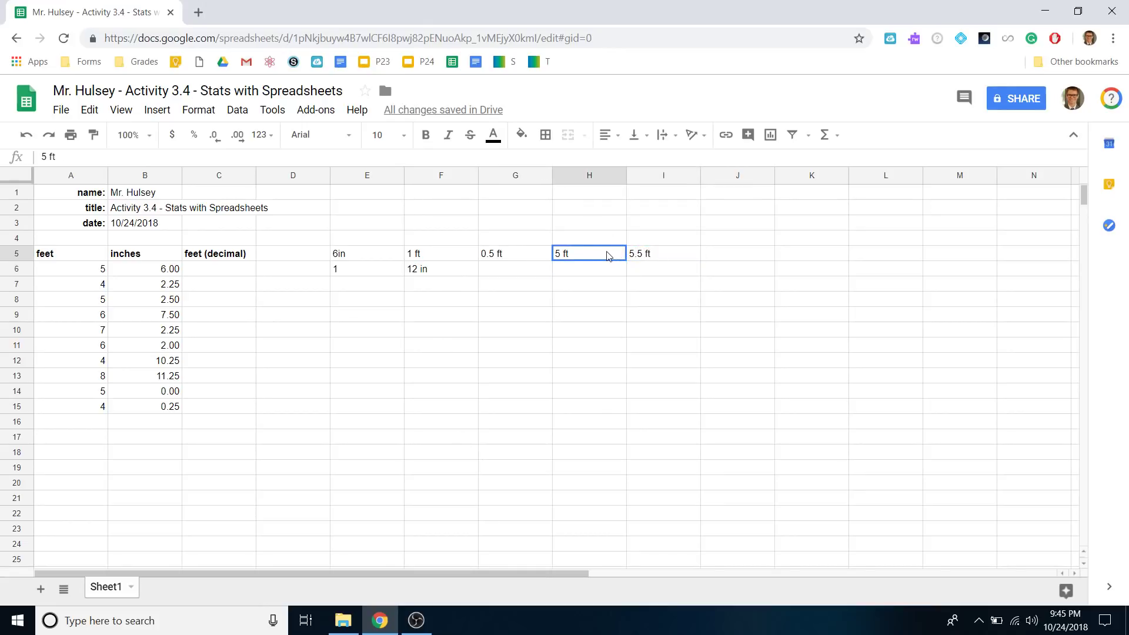
Step: Review the conversion notes in rows 5 and 6 against the first feet and inches entries in A6 and B6
double_click(588, 259)
key("Return")
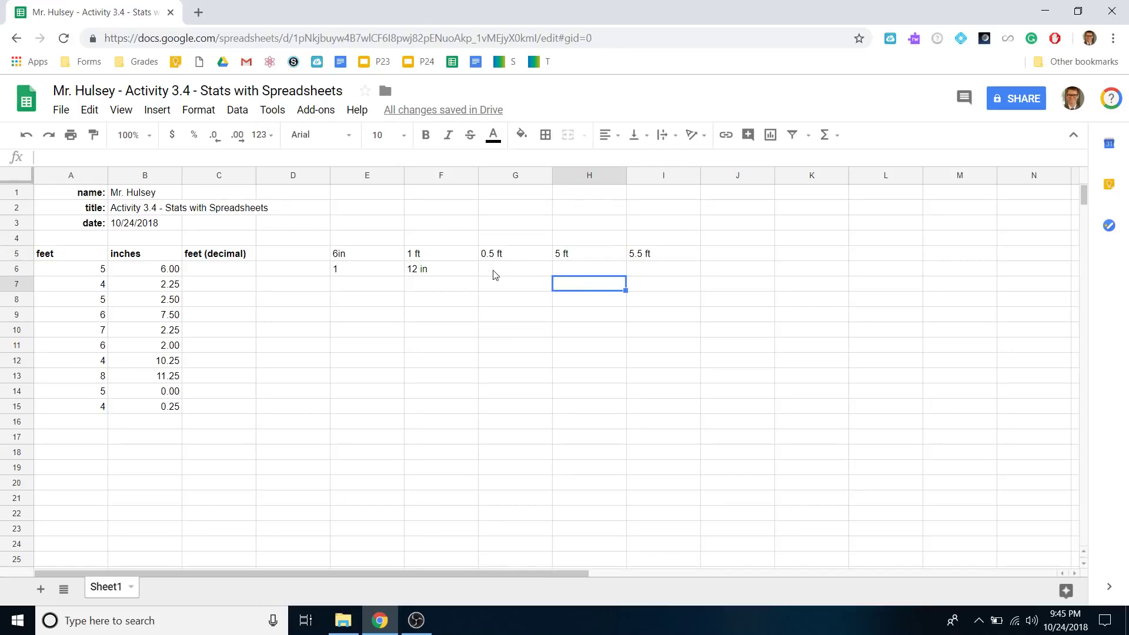
left_click(574, 260)
left_click(649, 254)
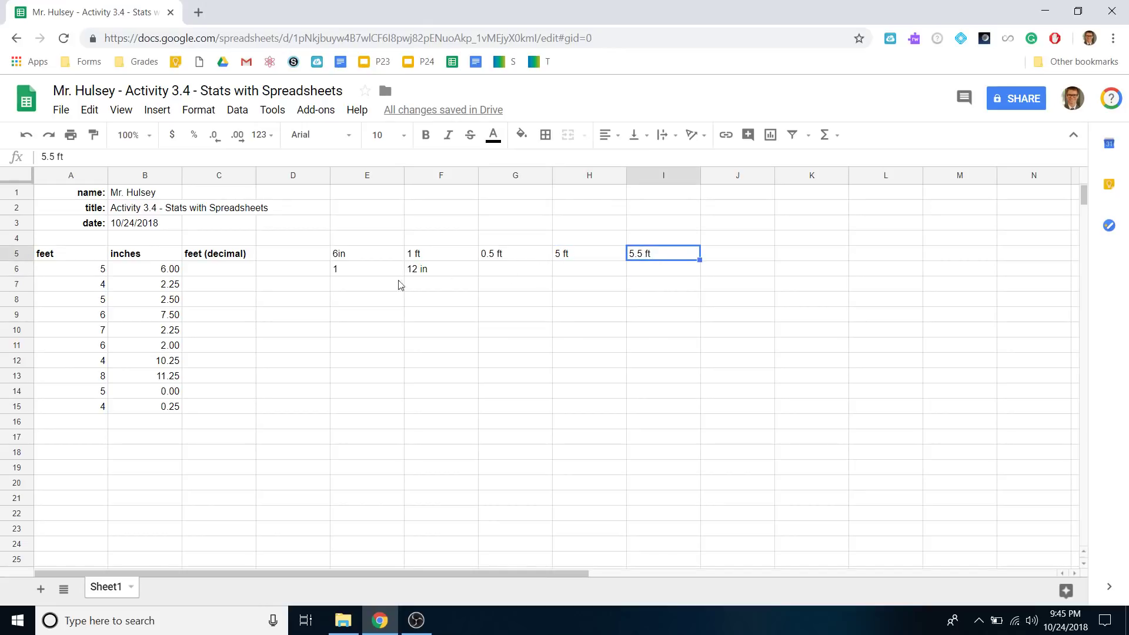
left_click(360, 259)
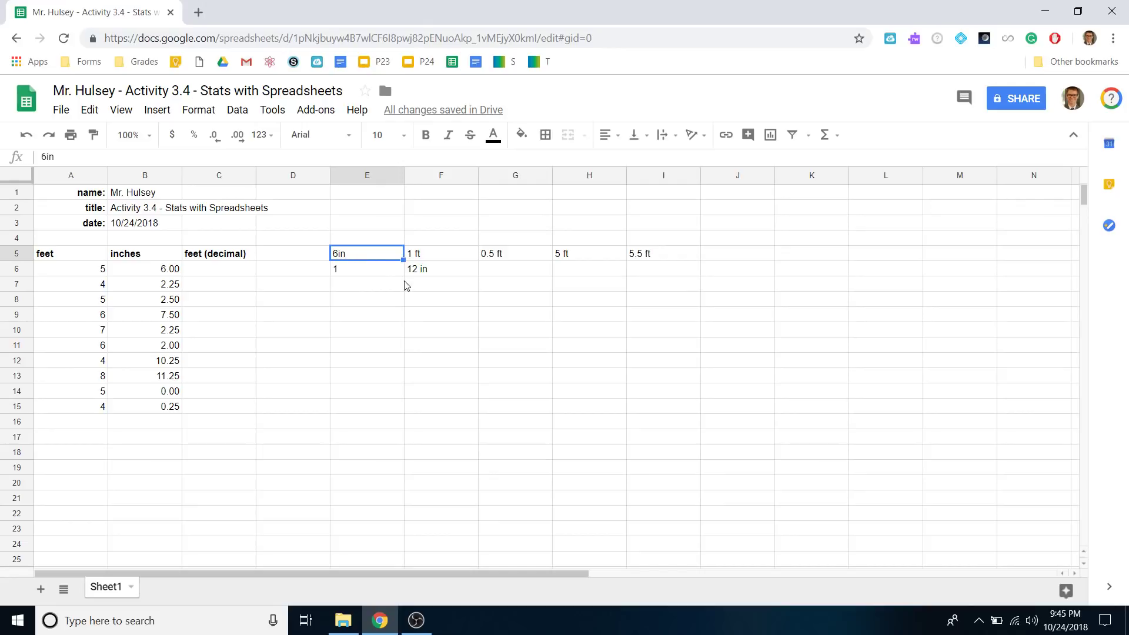
left_click(422, 275)
left_click(510, 255)
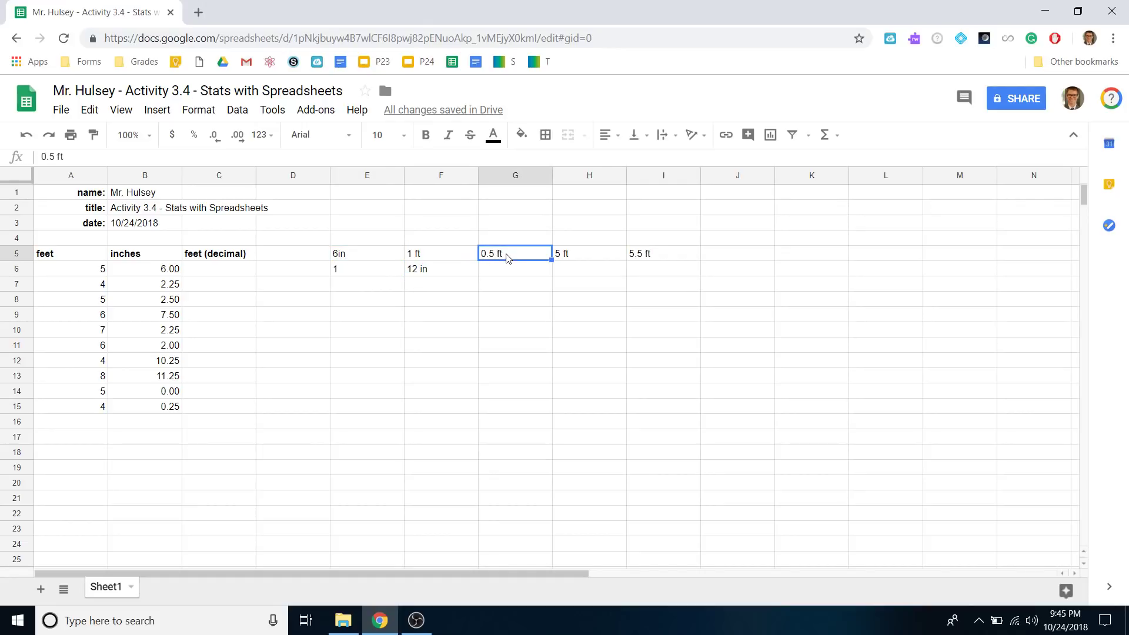
left_click(562, 260)
left_click(209, 272)
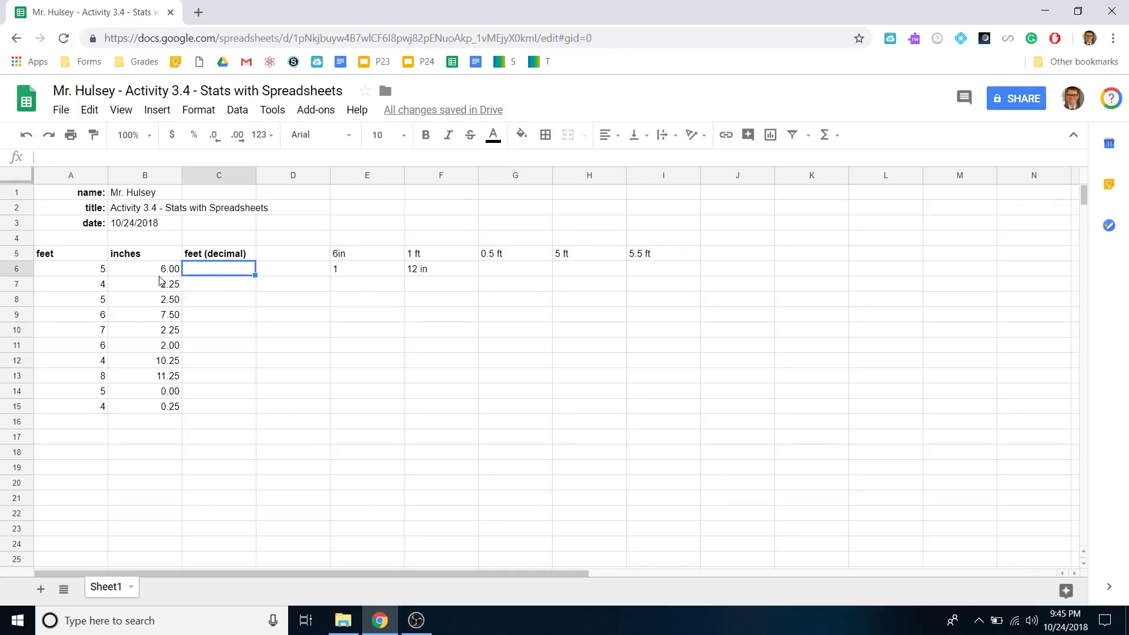
left_click(103, 269)
left_click(134, 277)
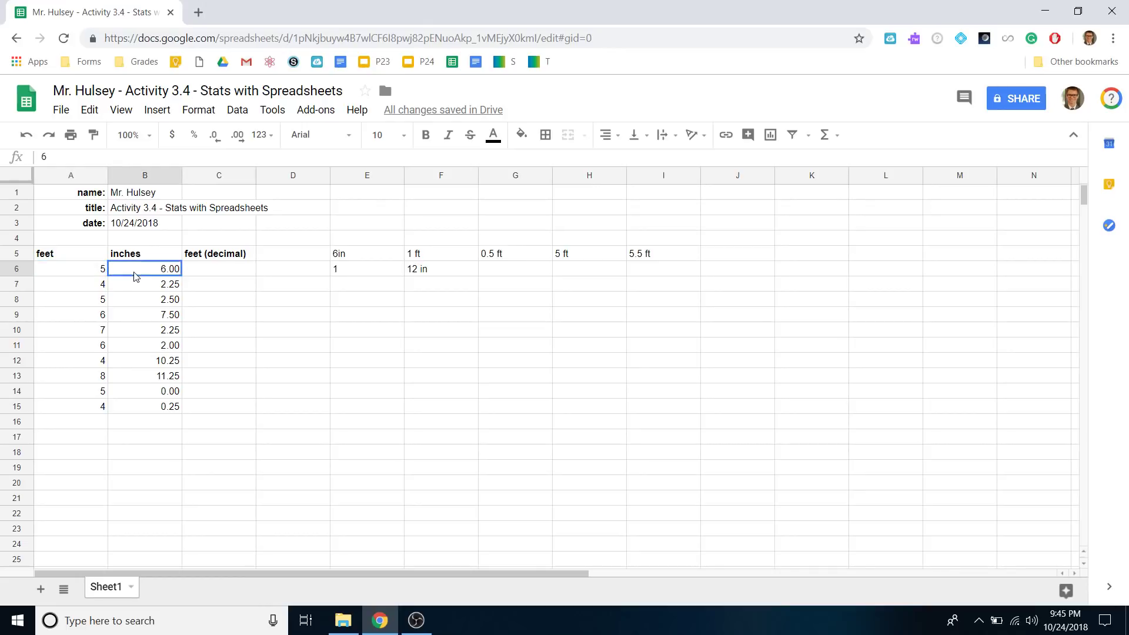
Step: Enter the formula =5+6/12 in cell C6 under the "feet (decimal)" heading
left_click(211, 272)
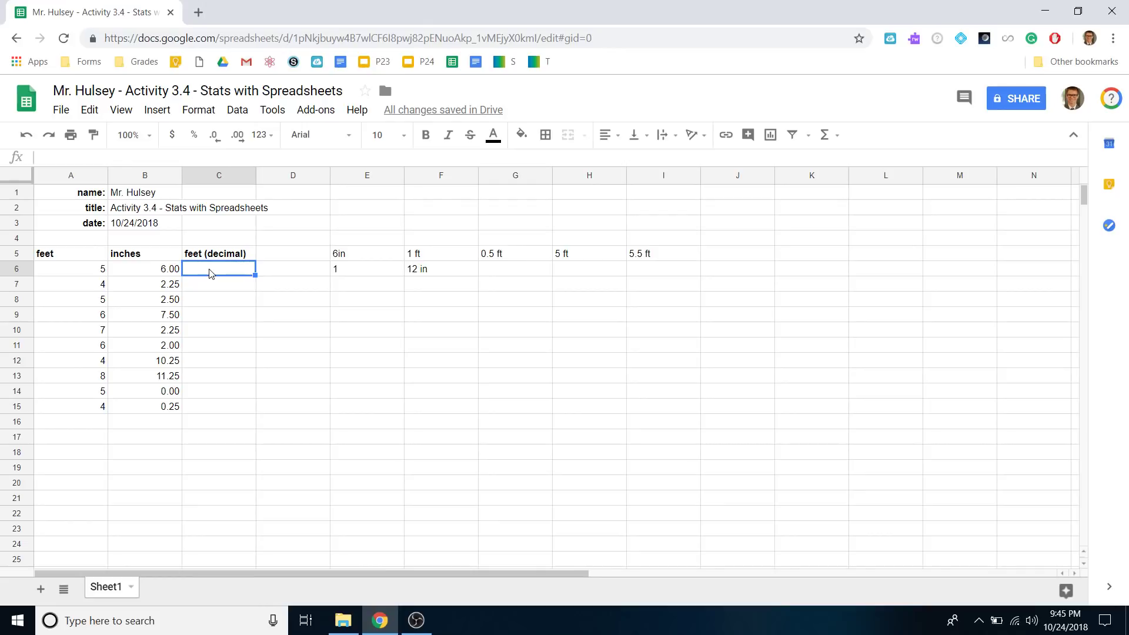
type("=")
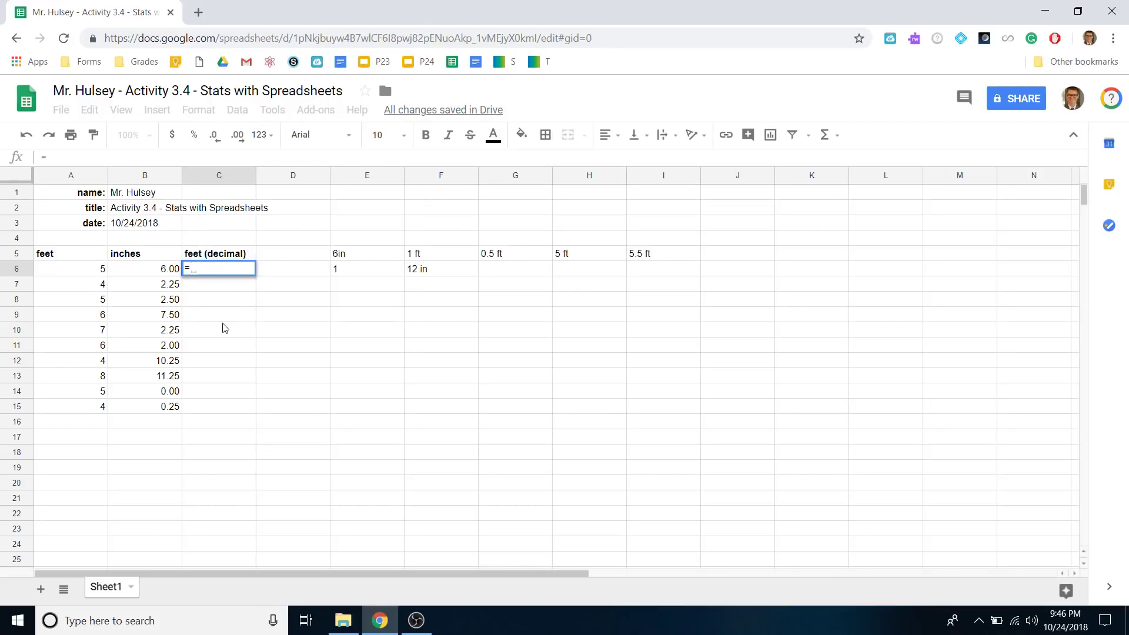
type("5")
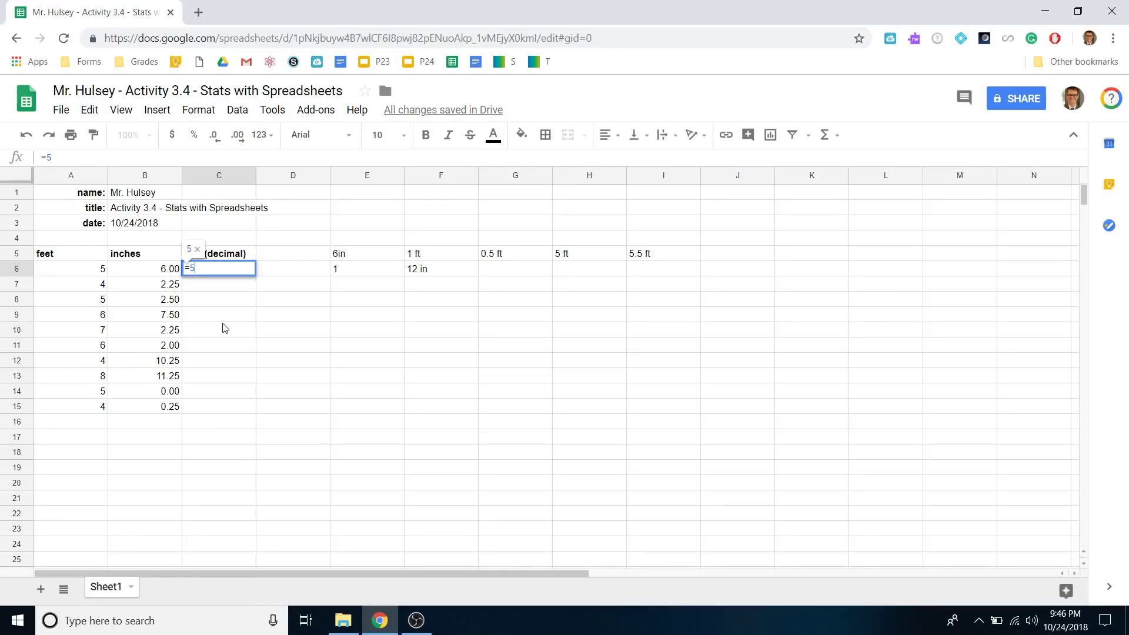
type("+6/12")
key("Return")
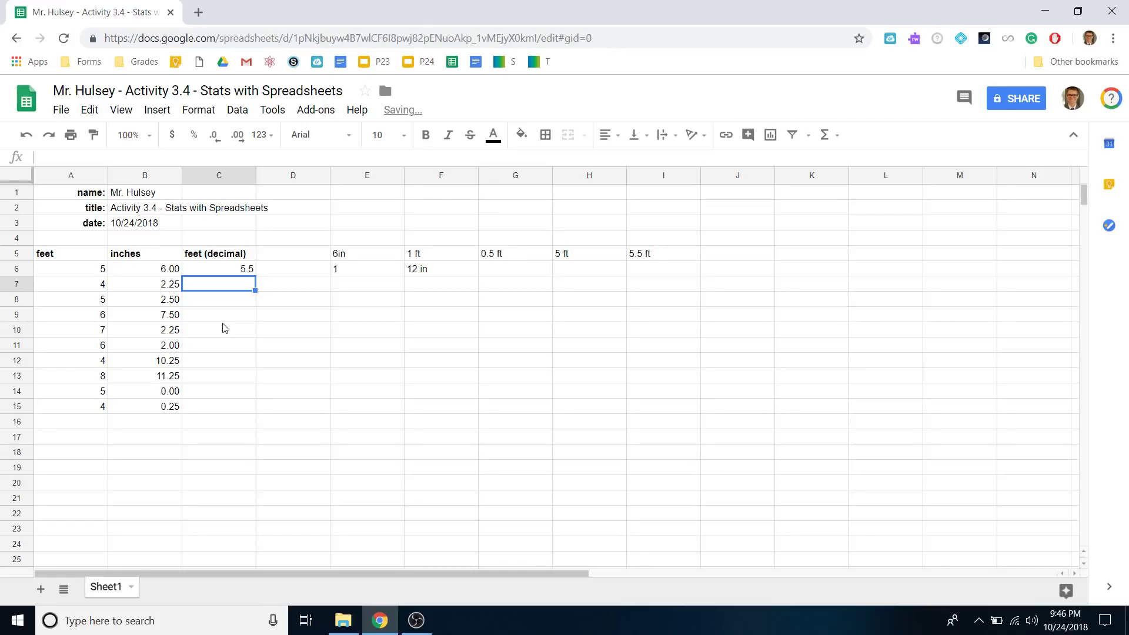
key("Up")
key("Down")
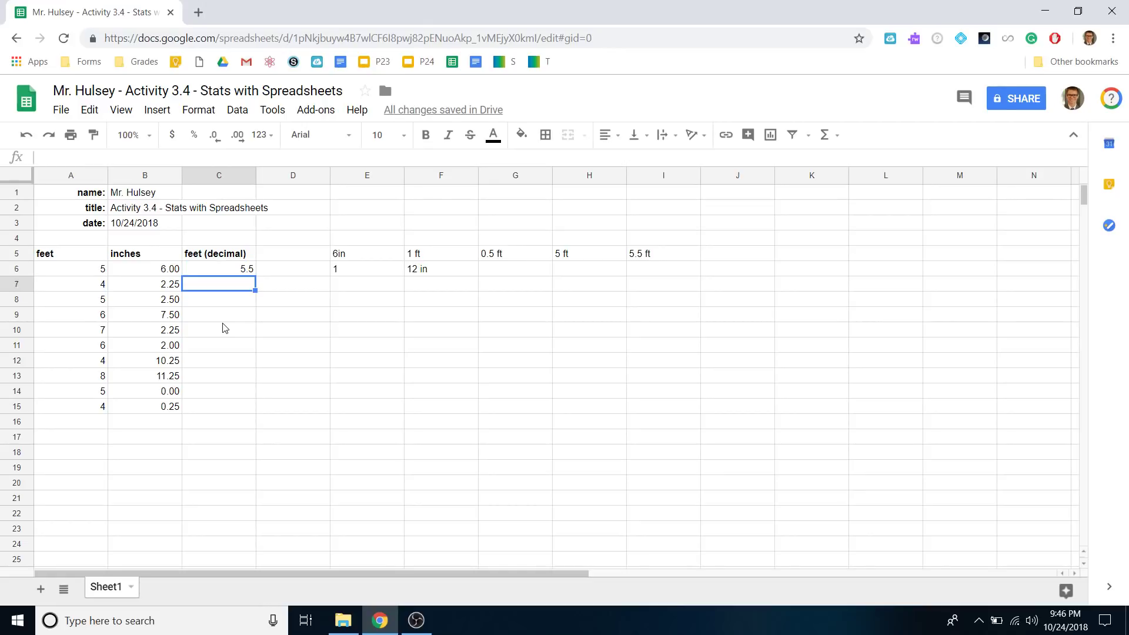
Step: Replace the formula in cell C6 with the cell reference =A6
key("Up")
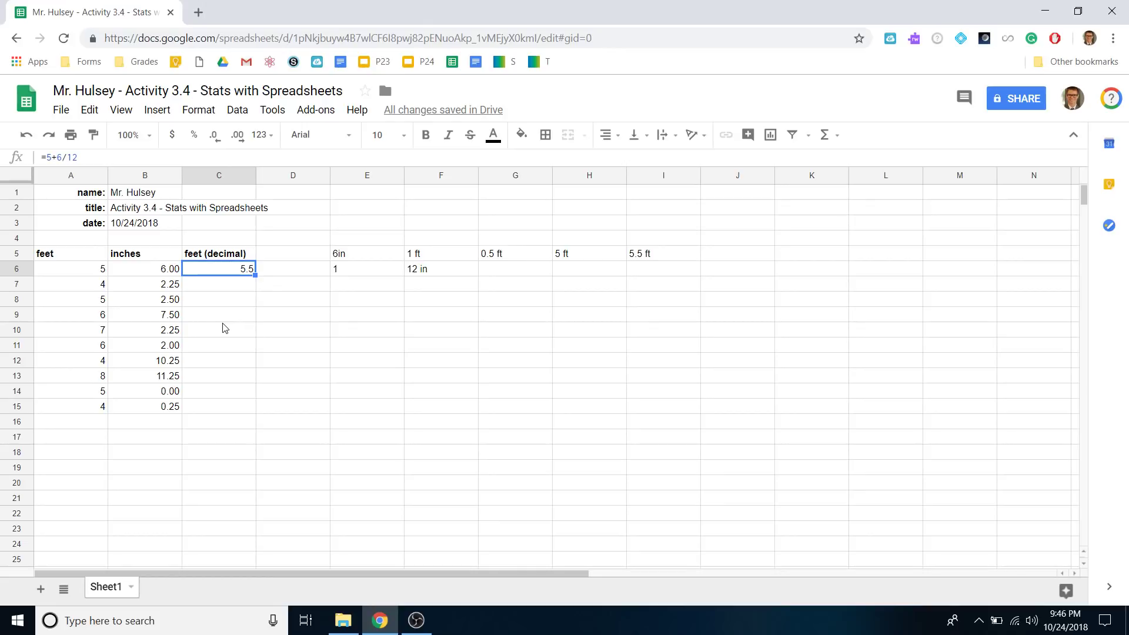
type("=")
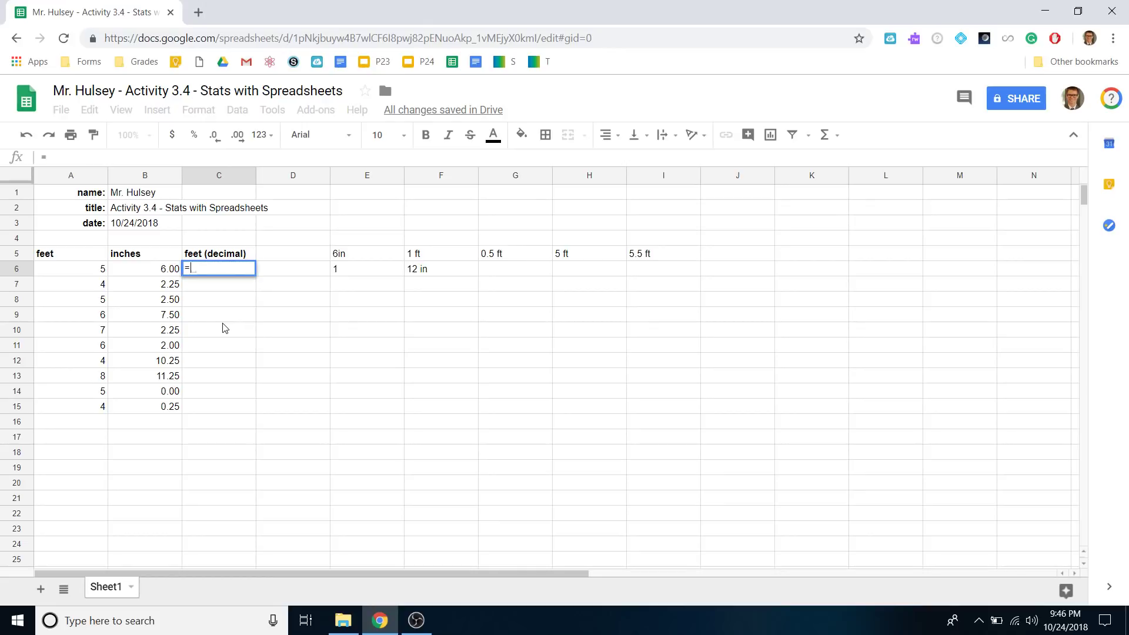
left_click(100, 271)
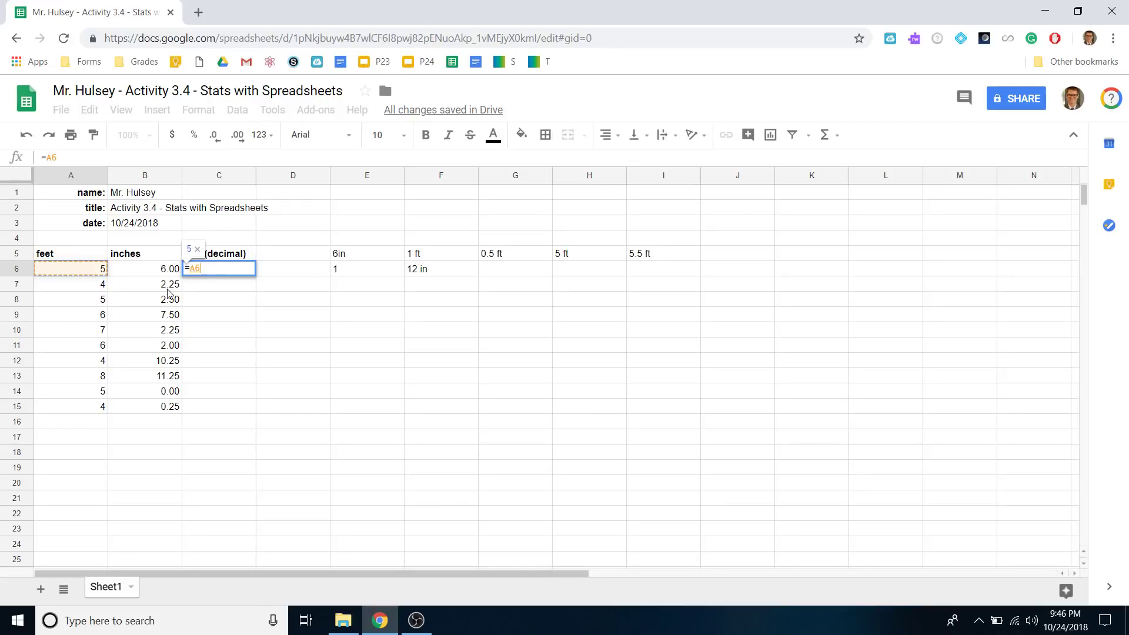
key("Return")
Step: Set the feet value in cell A6 to 65468 to test the reference
key("Up")
key("Left")
key("Left")
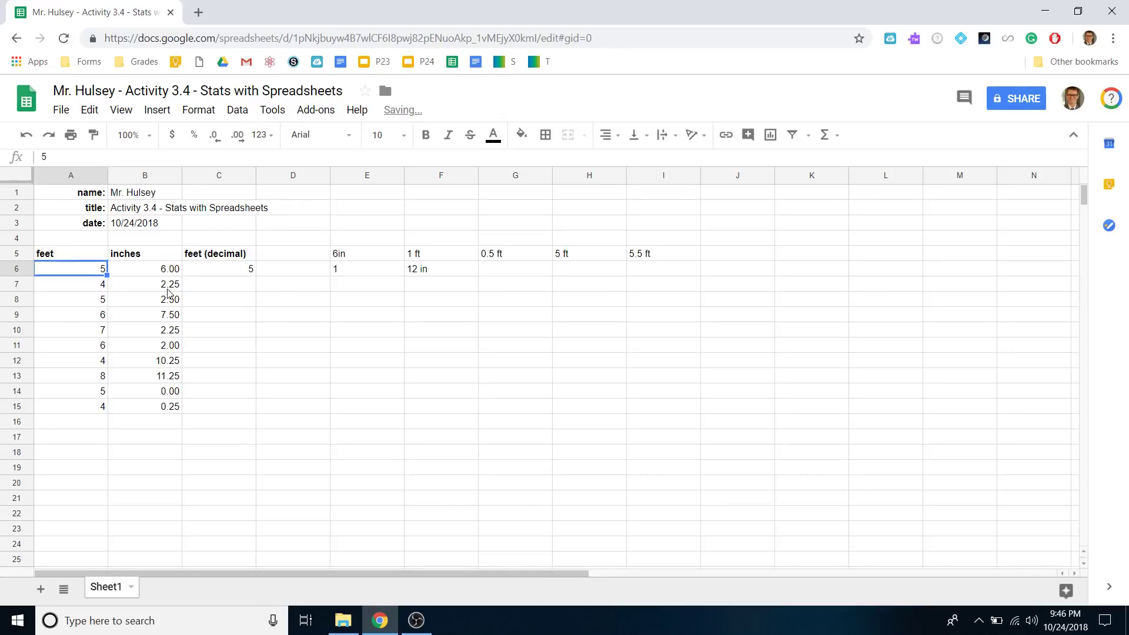
type("65468")
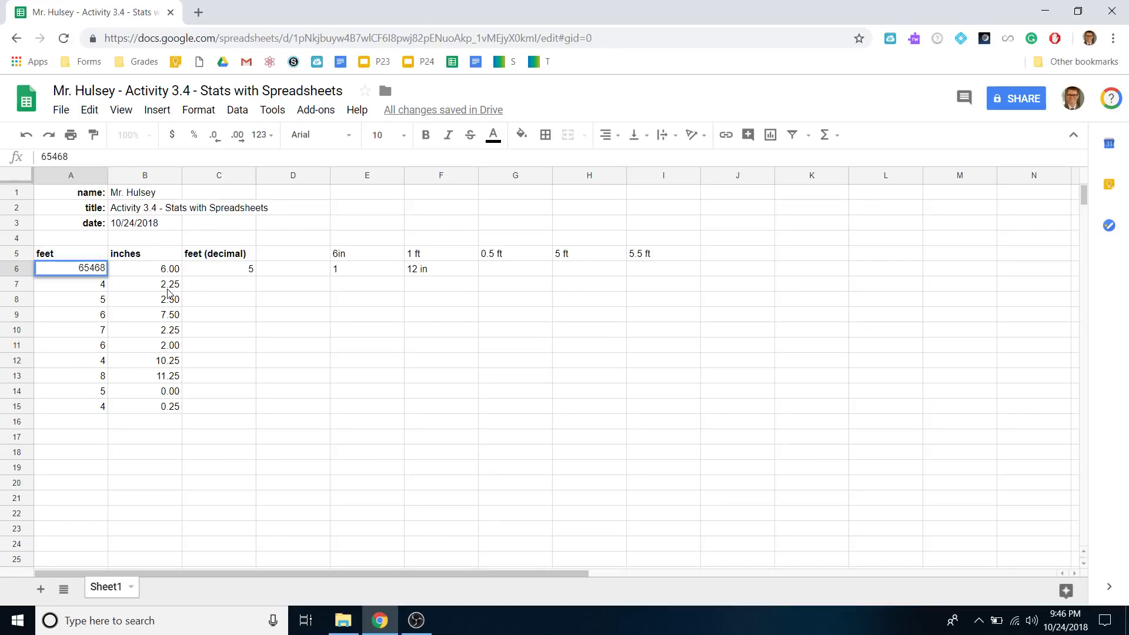
key("Return")
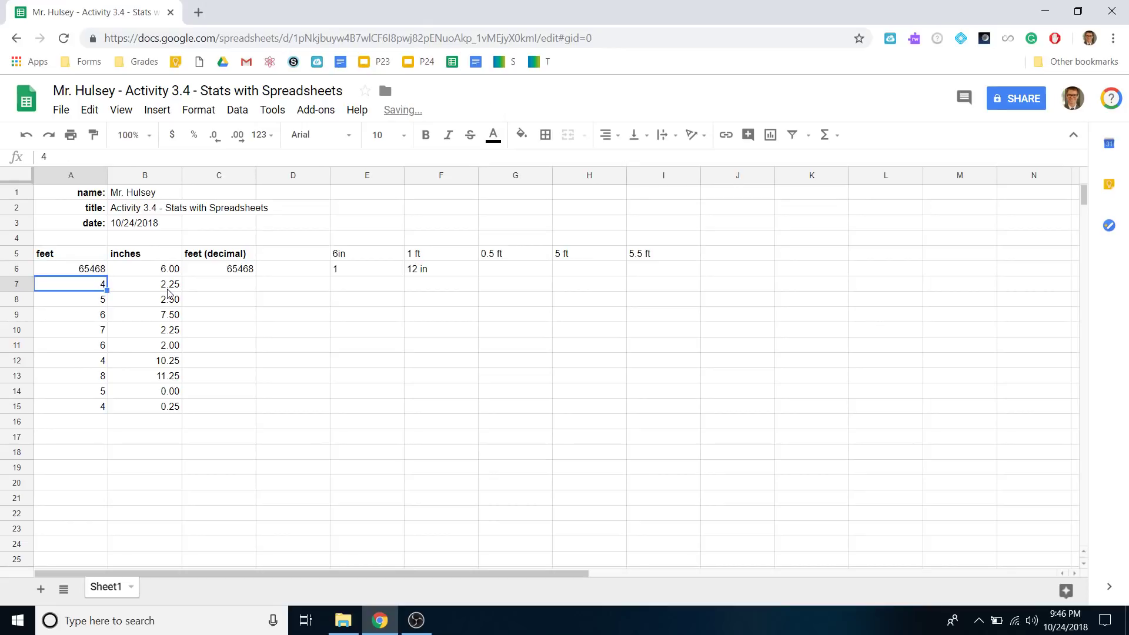
Step: Extend the formula in cell C6 to =A6*2
key("Right")
key("Right")
key("Up")
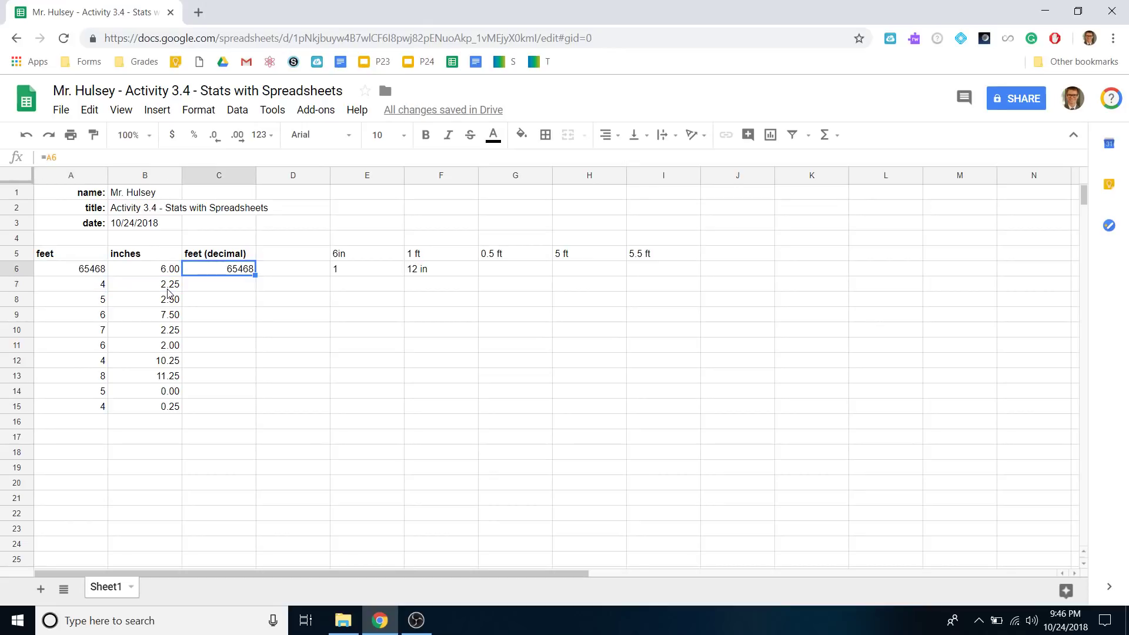
left_click(129, 160)
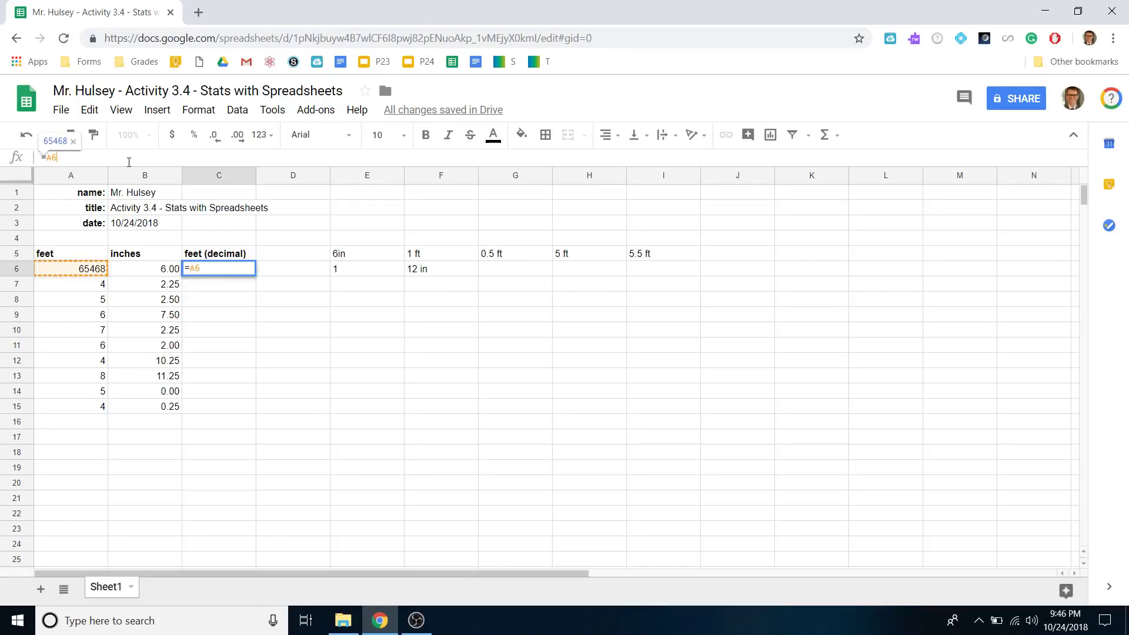
type("*2")
key("Return")
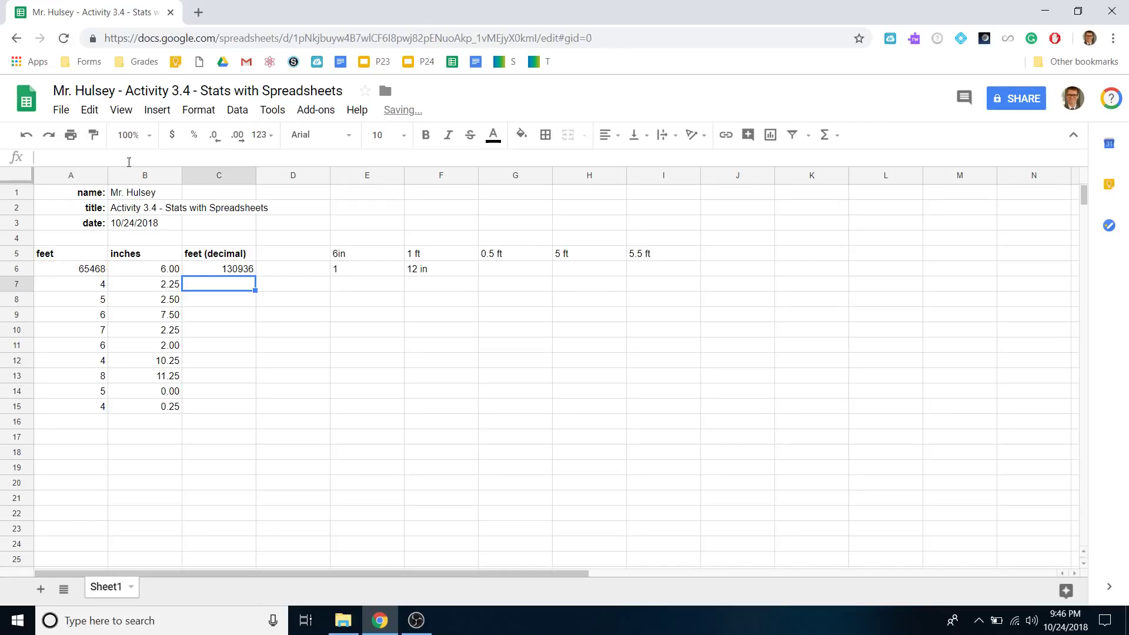
Step: Test the doubling formula by setting cell A6 to 2, 4 and finally 8
key("Up")
key("Left")
key("Left")
type("2")
key("Return")
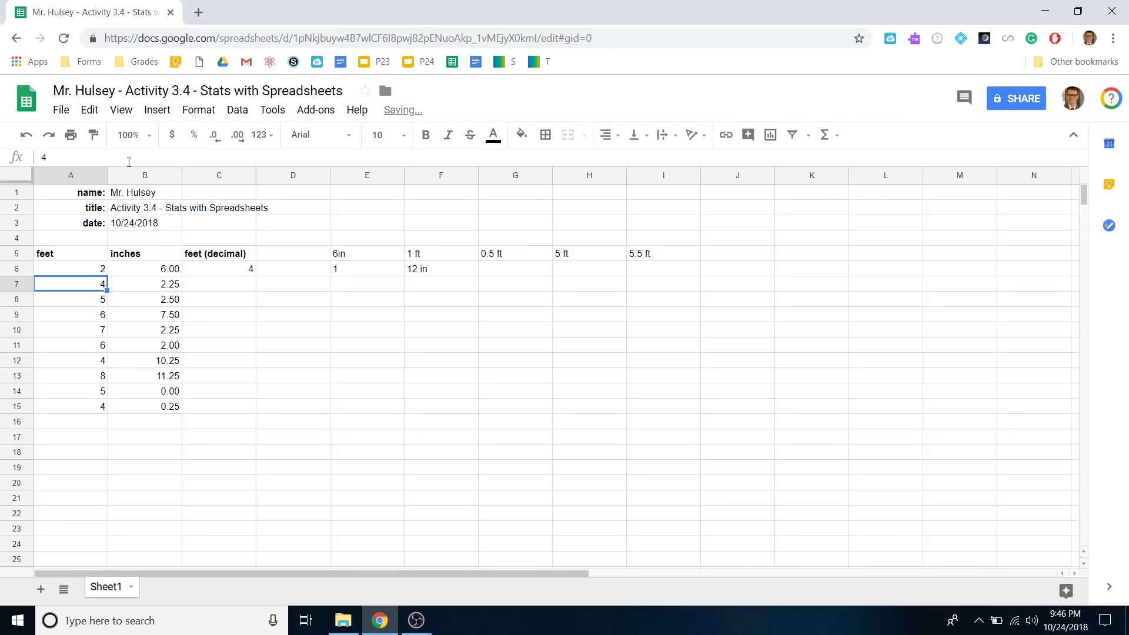
key("Up")
type("4")
key("Return")
key("Up")
type("8")
key("Tab")
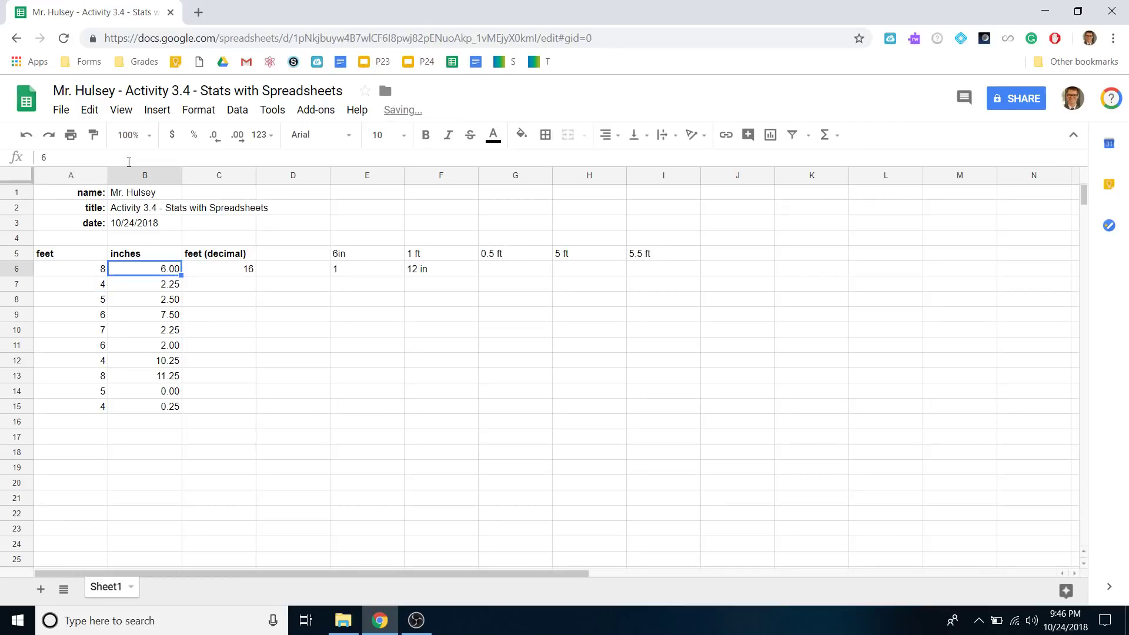
Step: Set the feet value in cell A6 to 5
key("Tab")
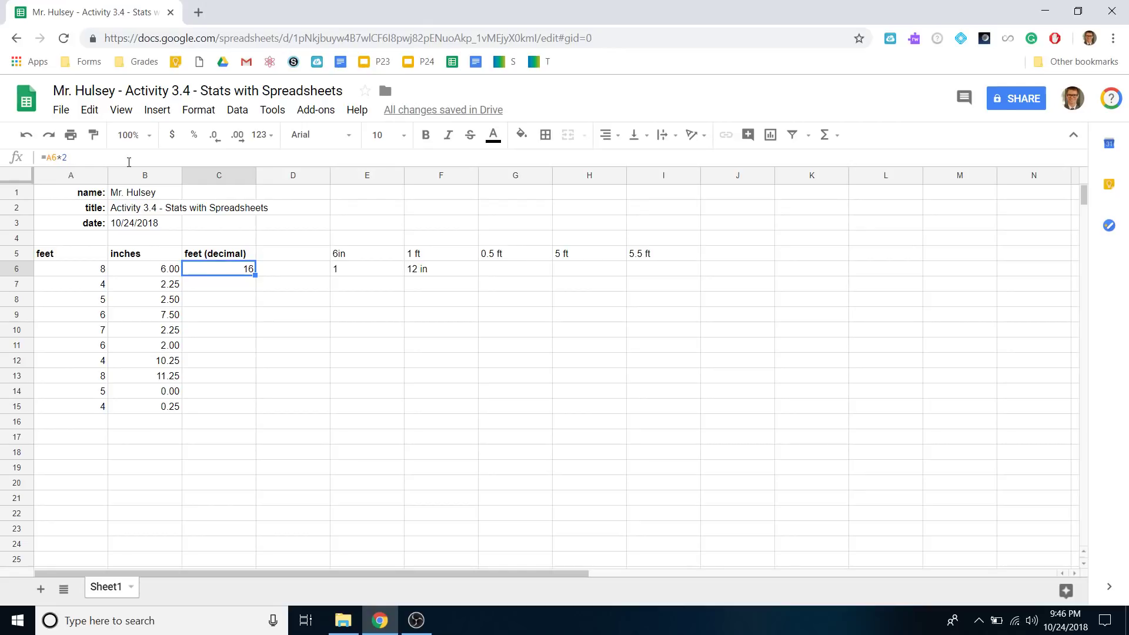
key("Left")
key("Left")
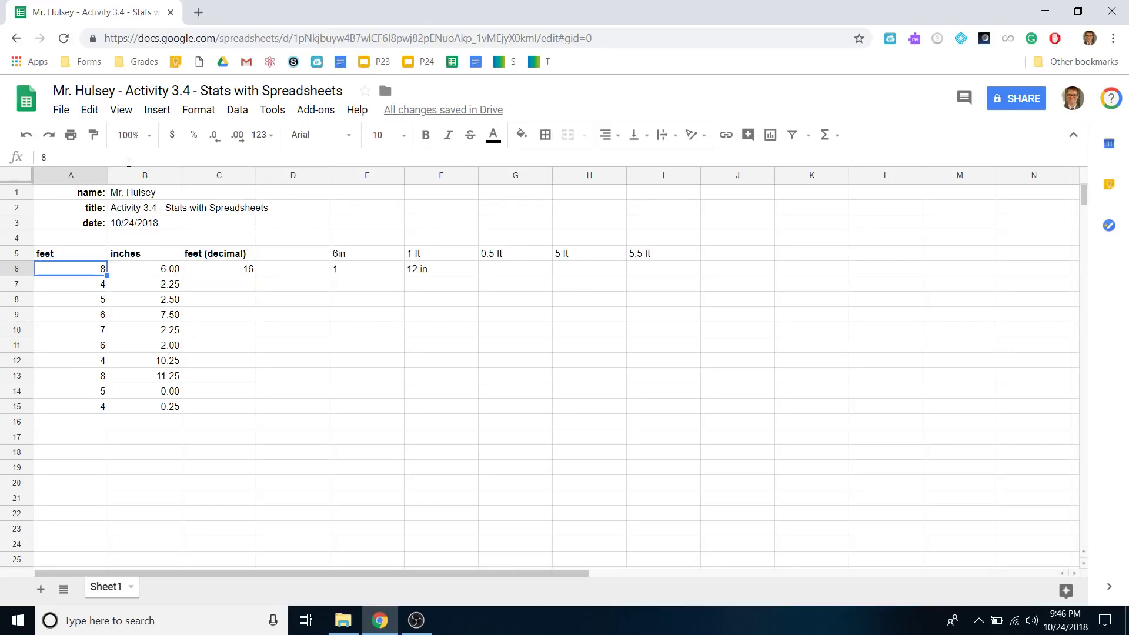
type("5")
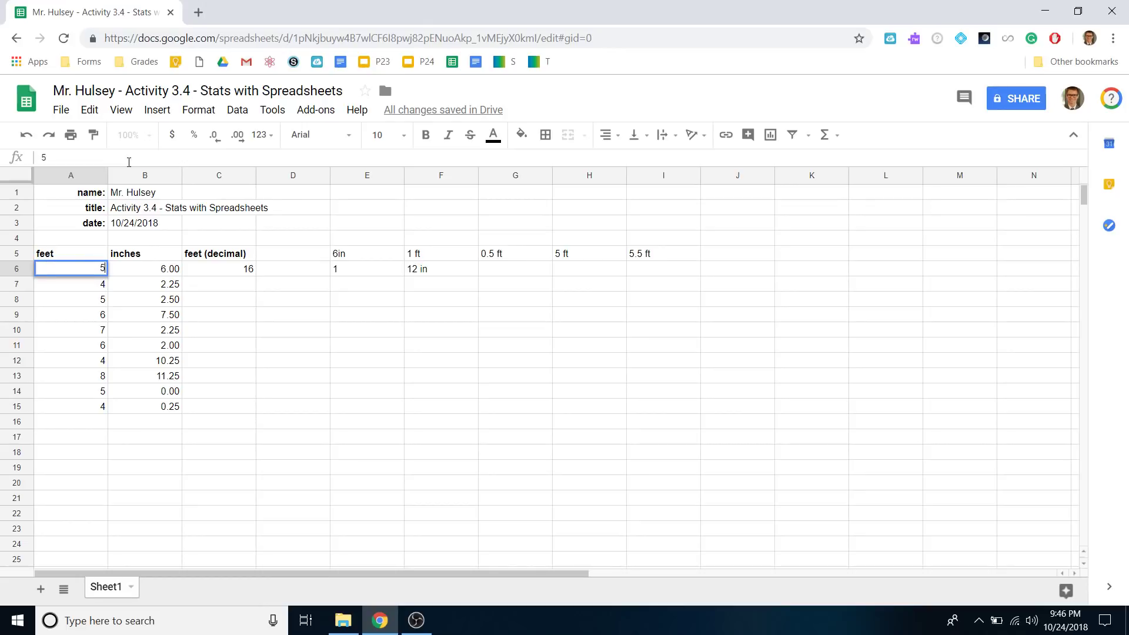
key("Tab")
Step: Change the formula in cell C6 to =A6+B6/12 to convert feet and inches to decimal feet
key("Tab")
key("Tab")
key("Left")
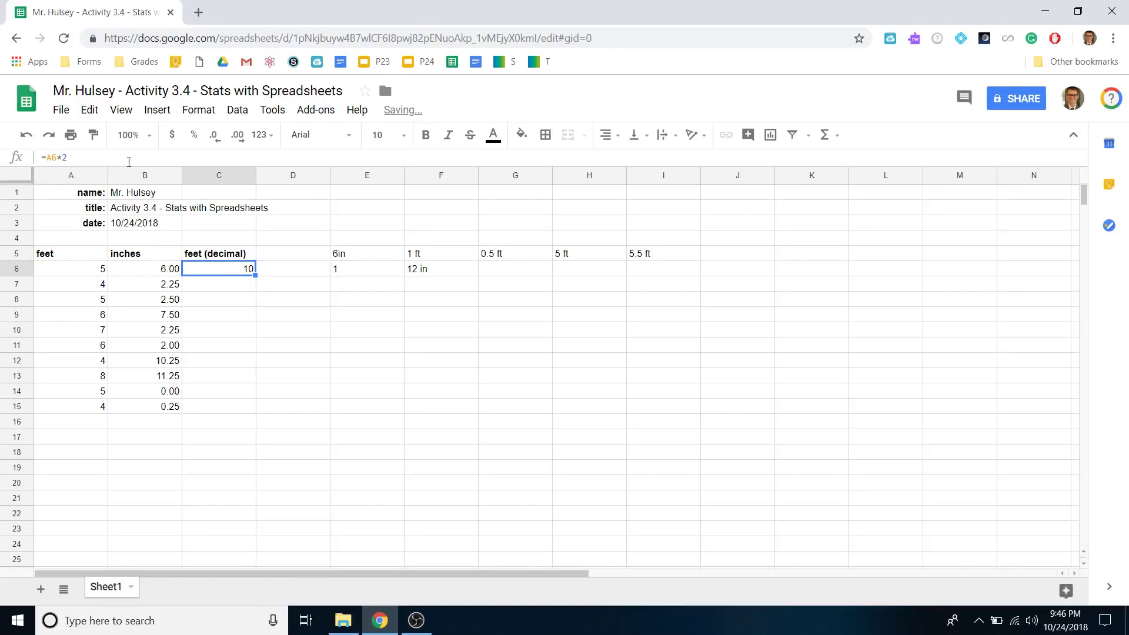
key("Return")
key("BackSpace")
key("BackSpace")
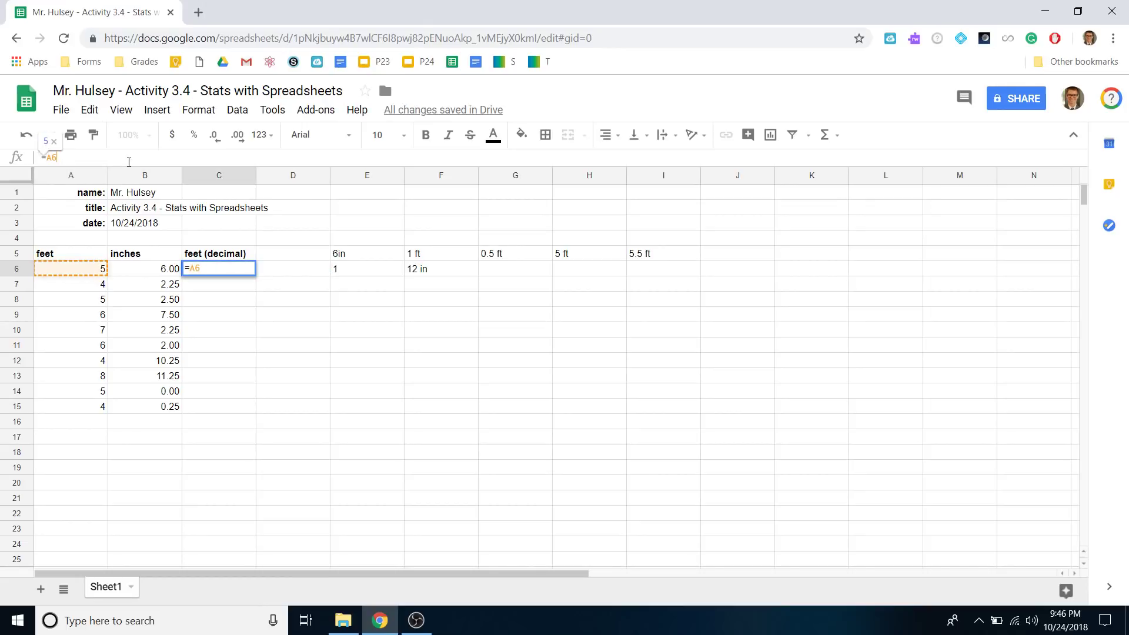
type("+")
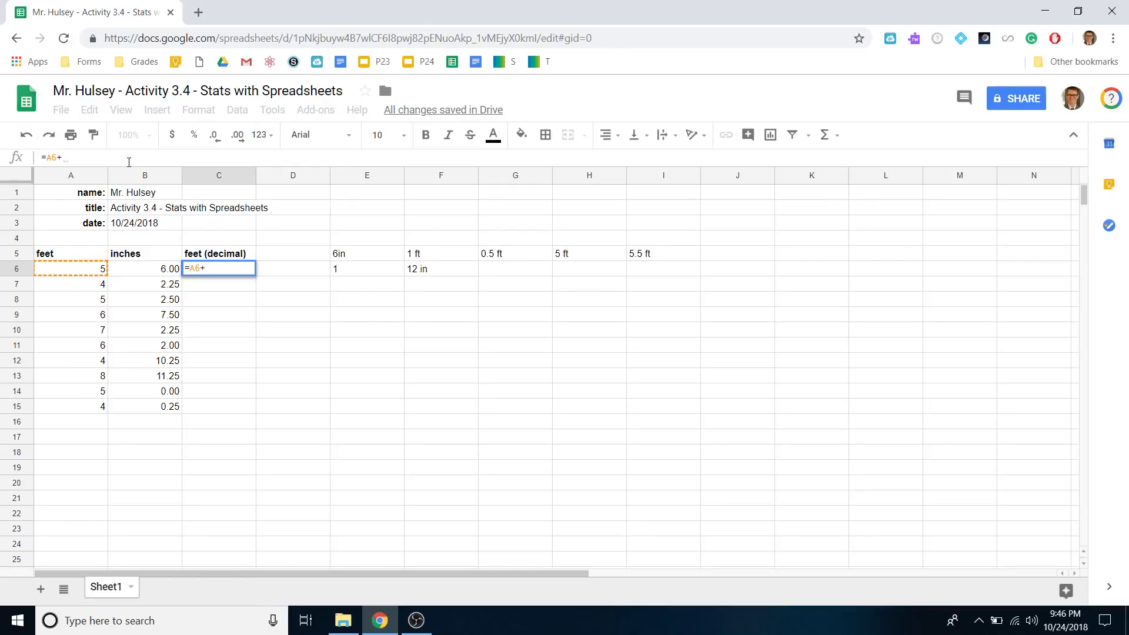
left_click(159, 274)
type("/12")
key("Return")
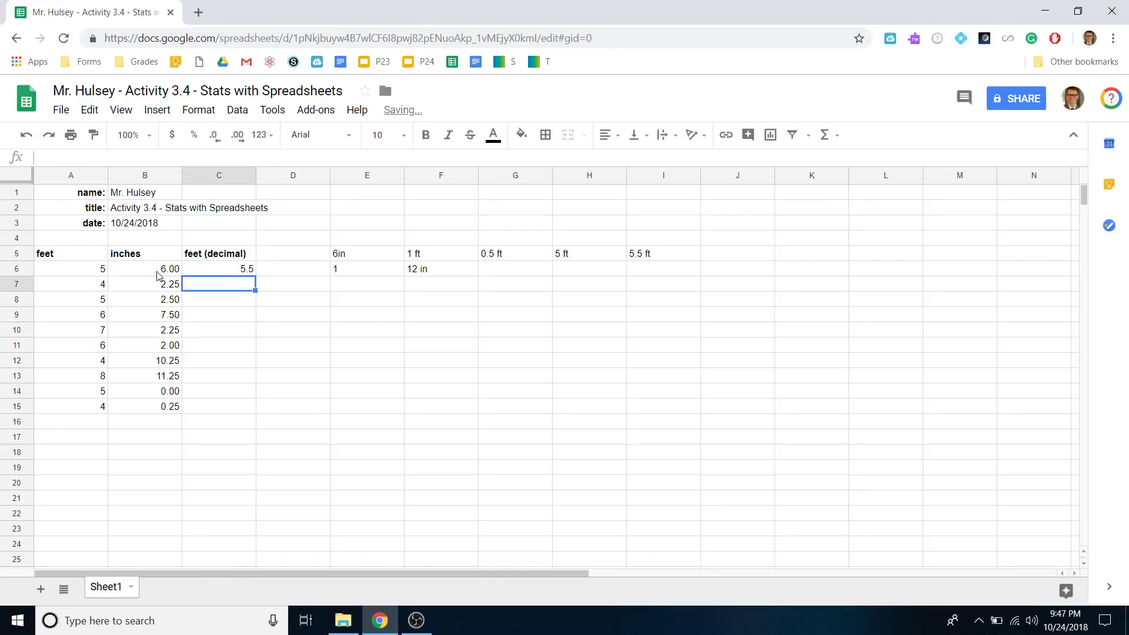
key("Up")
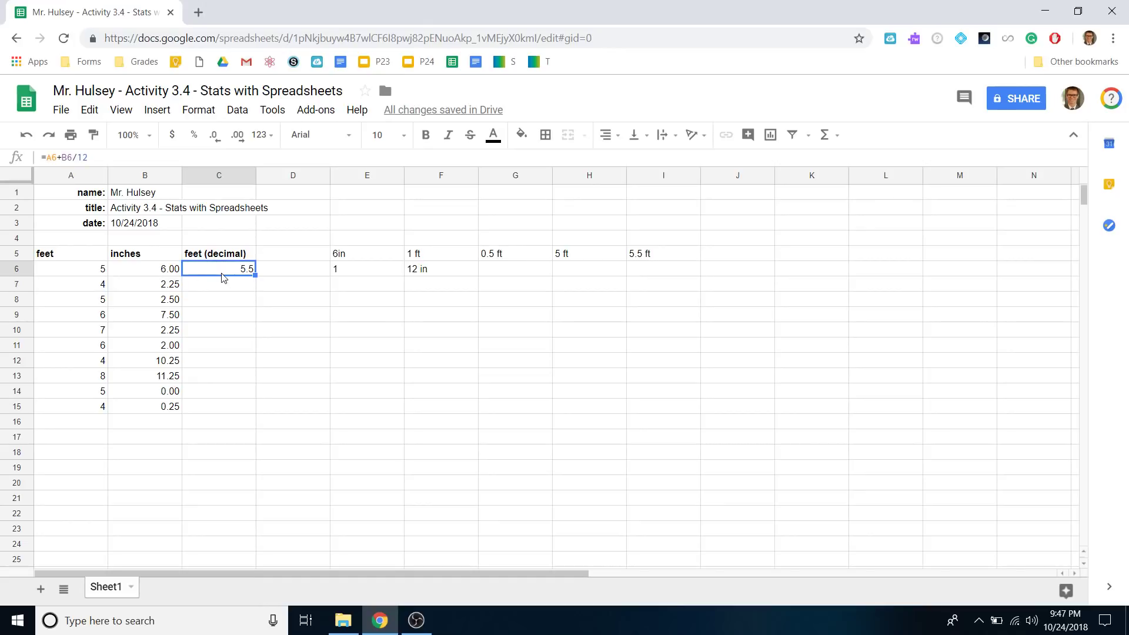
Step: Test the conversion formula by setting the feet value in cell A6 to 4 and back to 5
left_click(101, 269)
type("4")
key("Return")
key("Down")
key("Down")
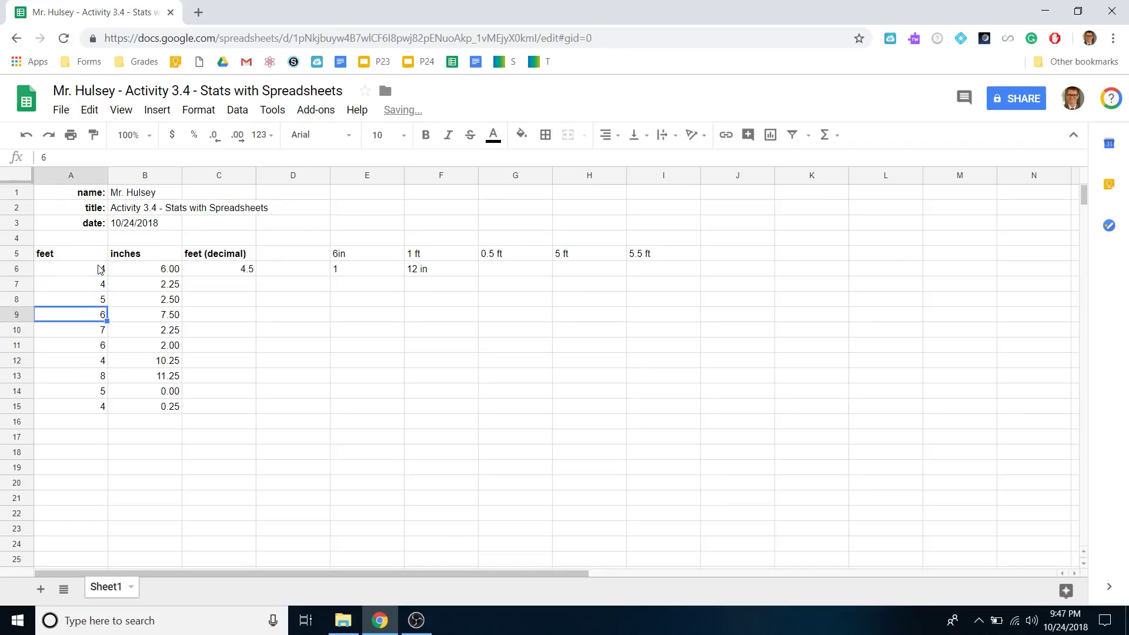
key("Right")
key("Up")
key("Up")
key("Up")
key("Right")
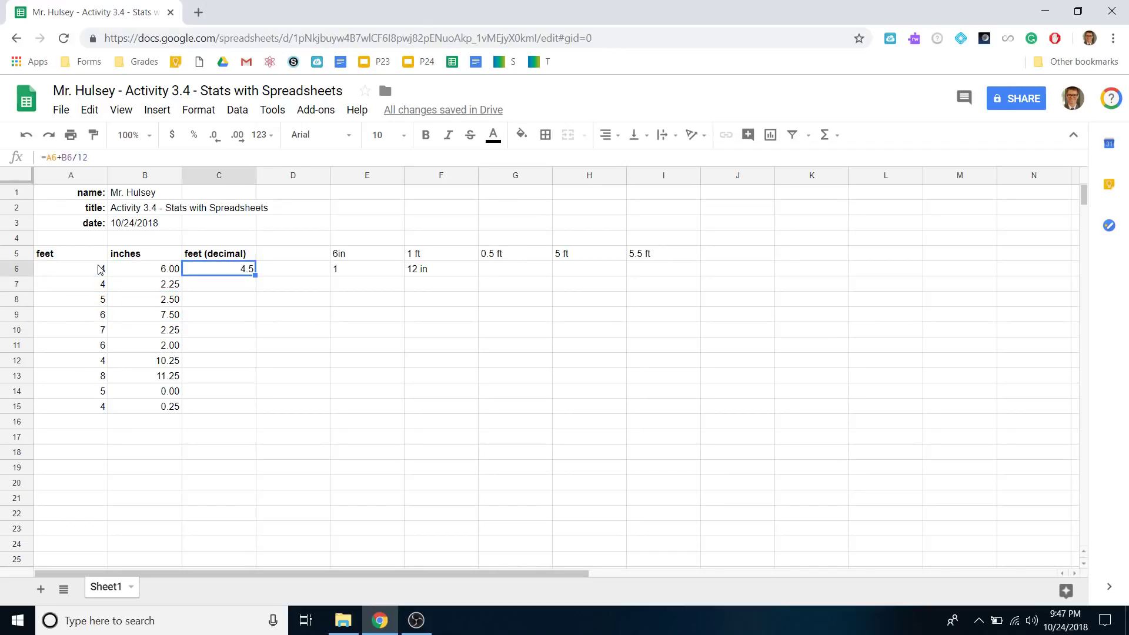
left_click(101, 269)
type("5")
key("Right")
key("Right")
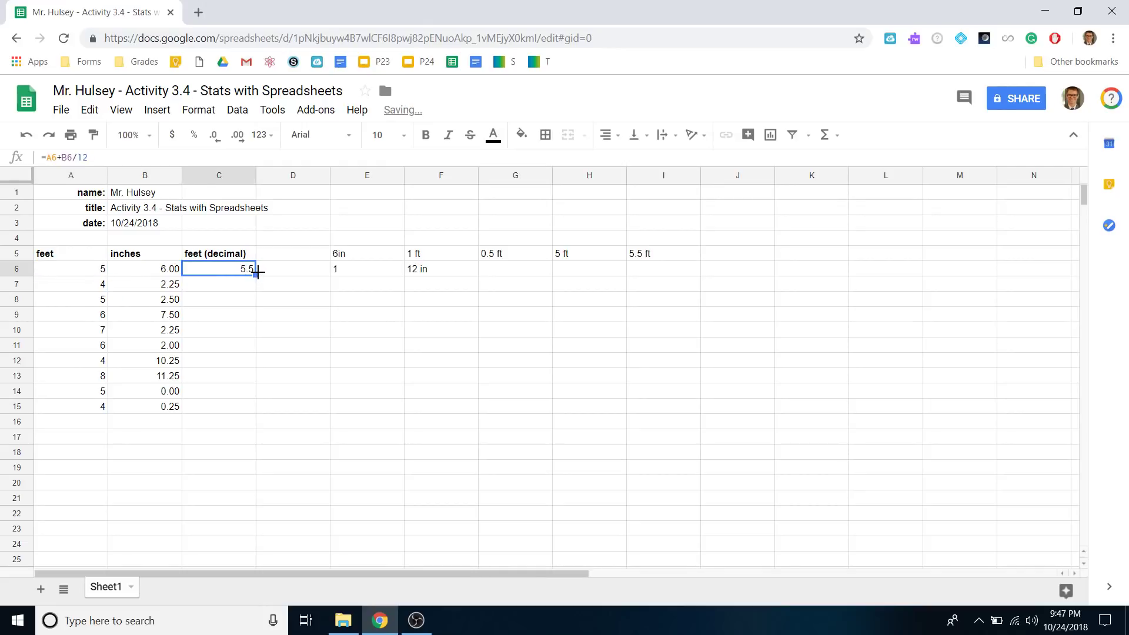
Step: Fill the conversion formula from cell C6 down through cell C15
key("Down")
key("Down")
key("Down")
key("Down")
left_click(230, 275)
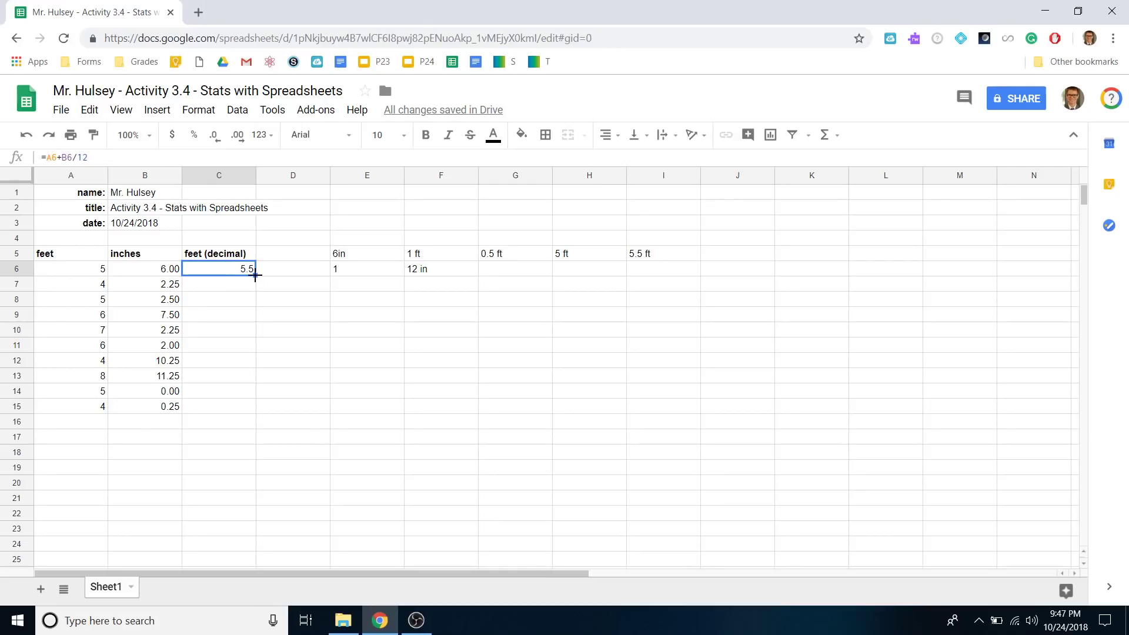
left_click_drag(255, 276, 259, 402)
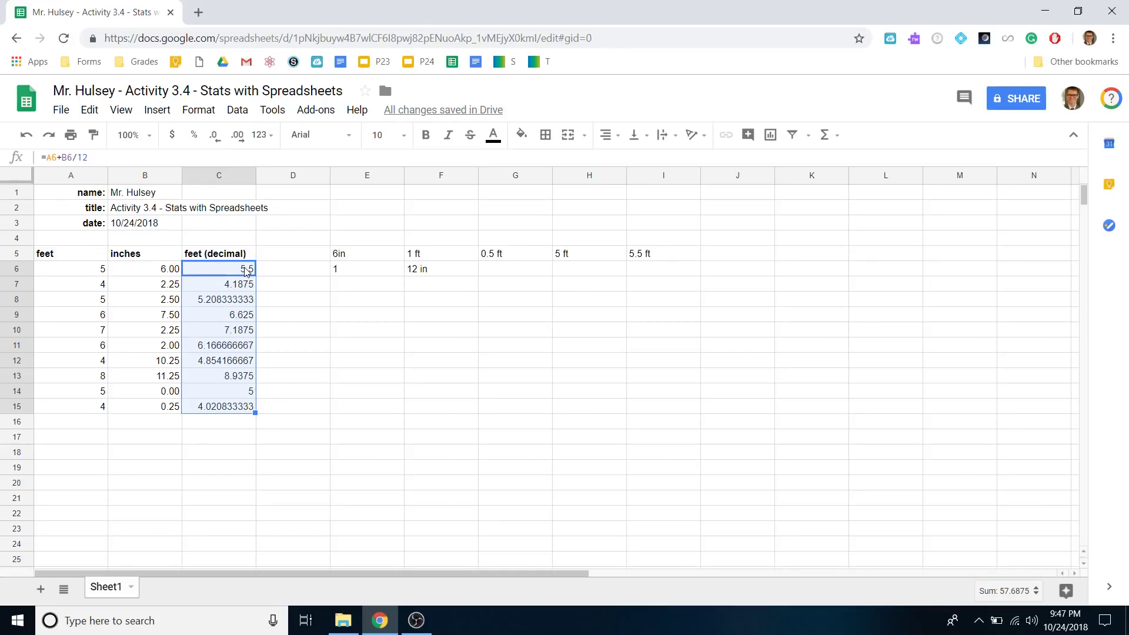
Step: Compare the formulas in cells C6 and C7 to examine how their row references differ
left_click(253, 288)
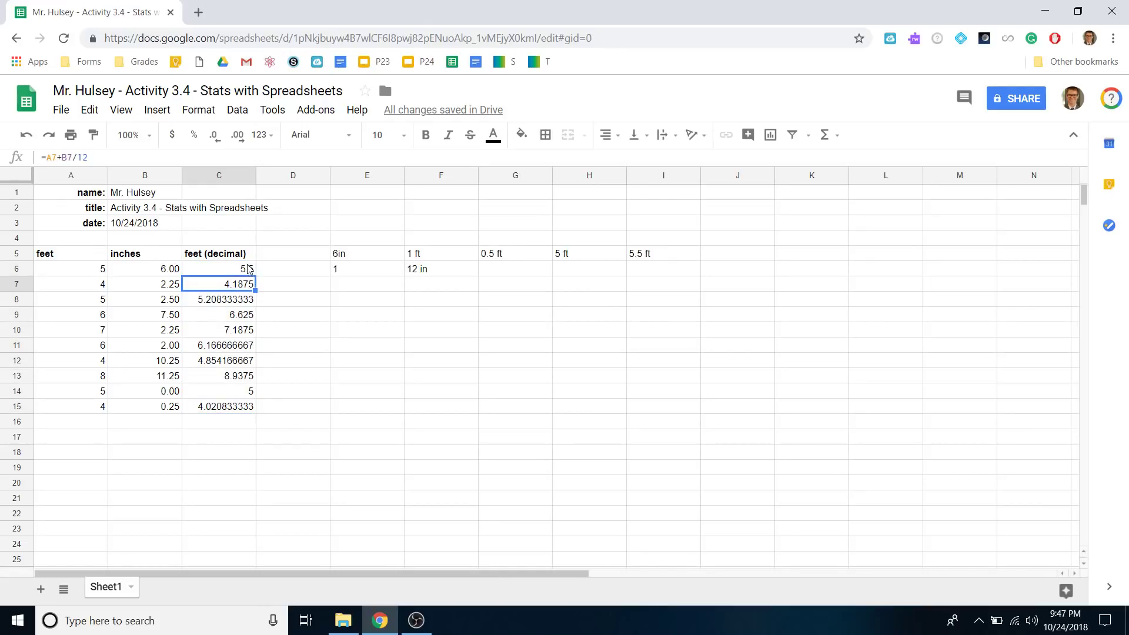
left_click(248, 269)
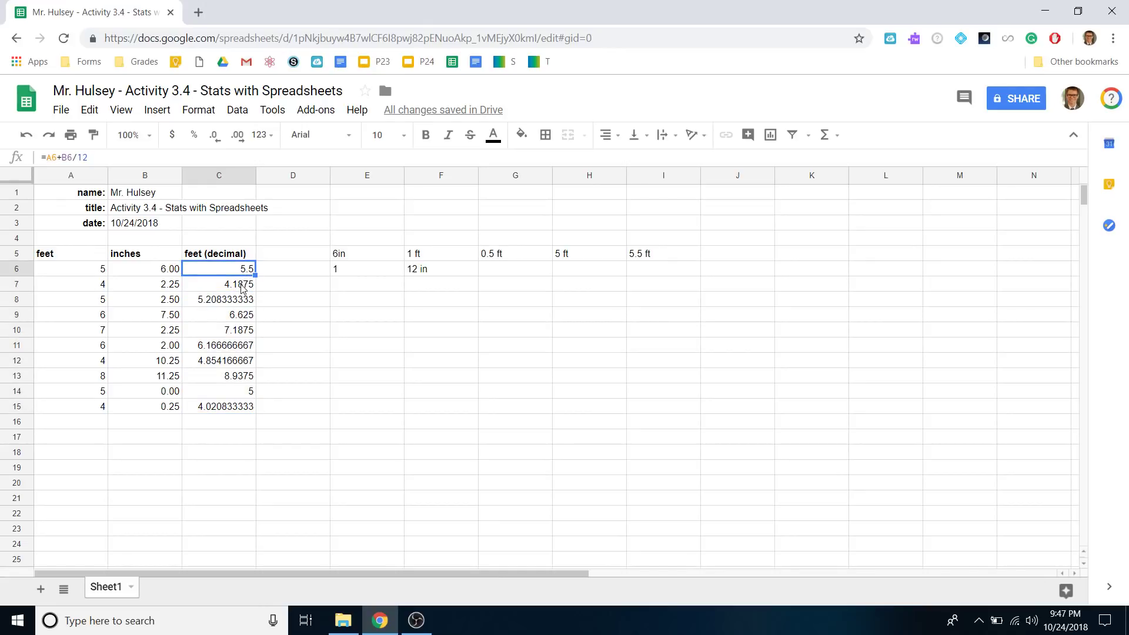
left_click(245, 287)
double_click(232, 269)
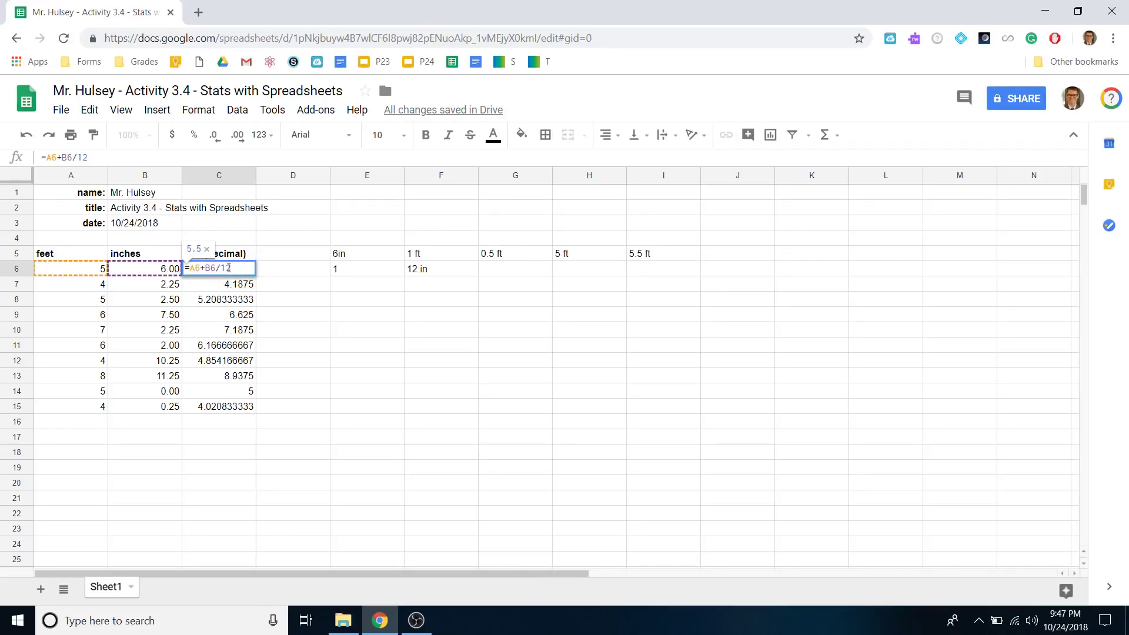
left_click_drag(191, 269, 243, 283)
left_click(249, 271)
key("Tab")
left_click(231, 268)
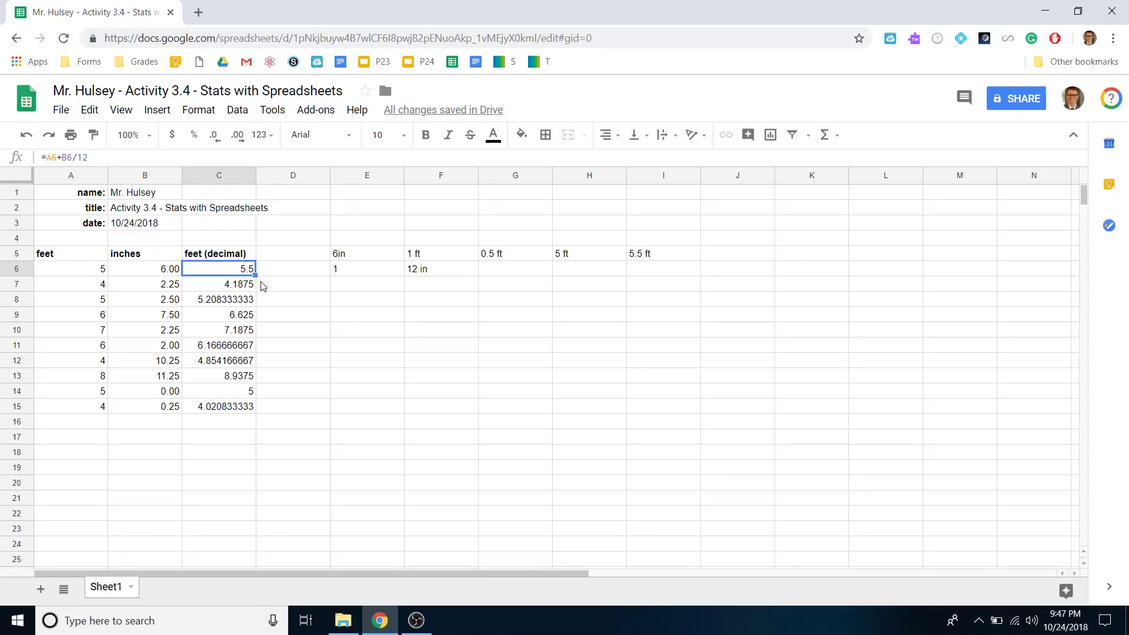
double_click(217, 268)
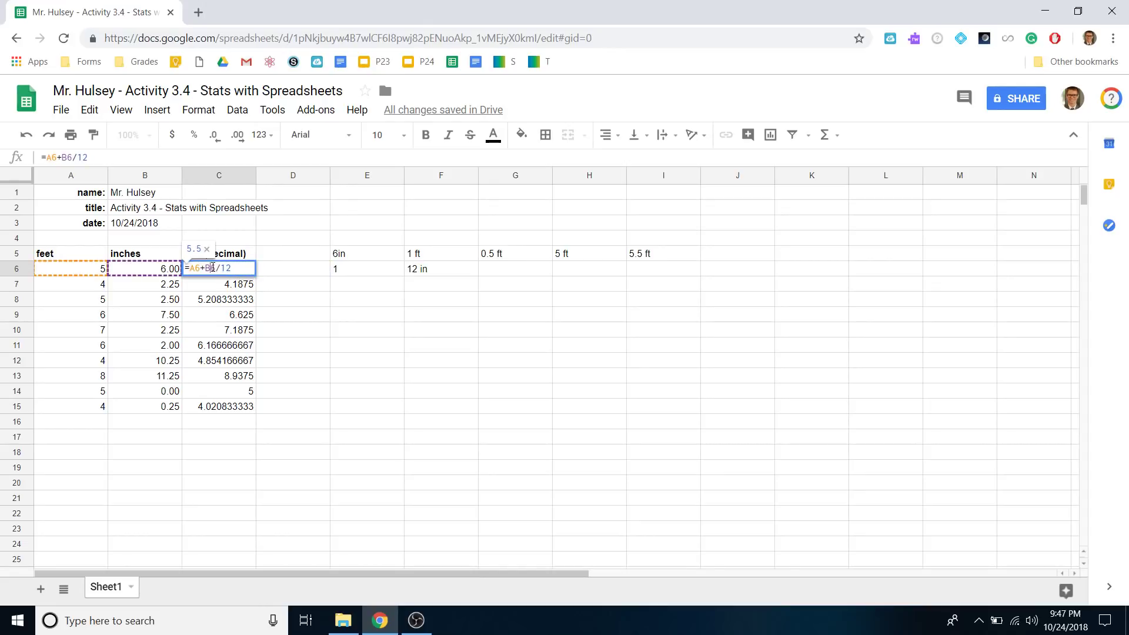
left_click(288, 288)
left_click(226, 260)
left_click(239, 271)
Step: Refill the formula from C6 down to C15 and format the decimal feet values with two decimal places
left_click_drag(253, 273, 262, 408)
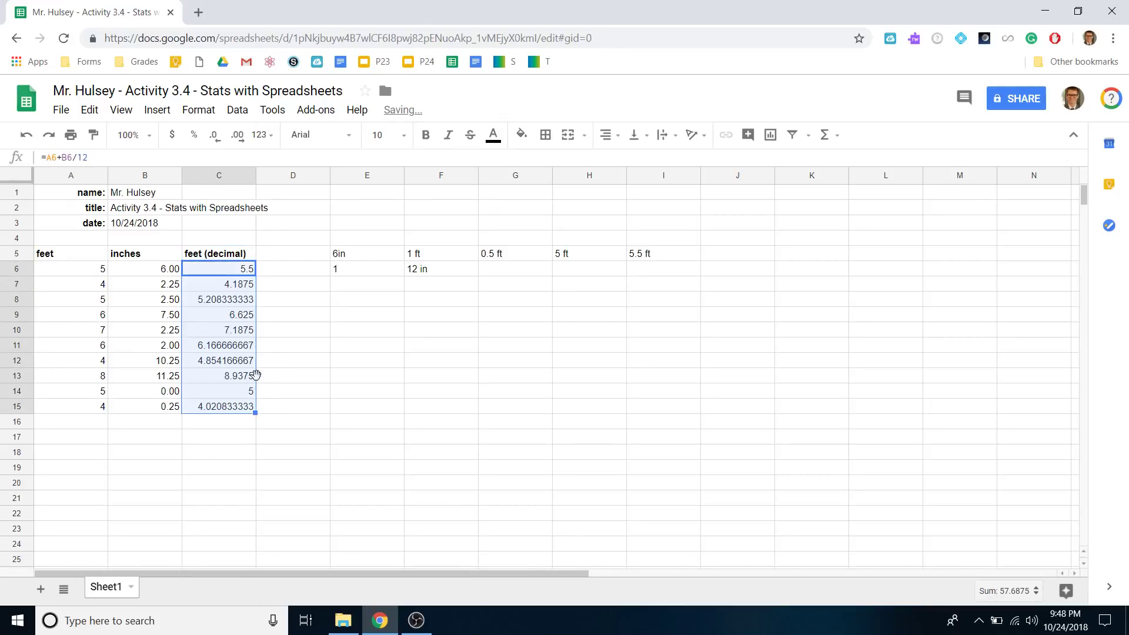
left_click(236, 142)
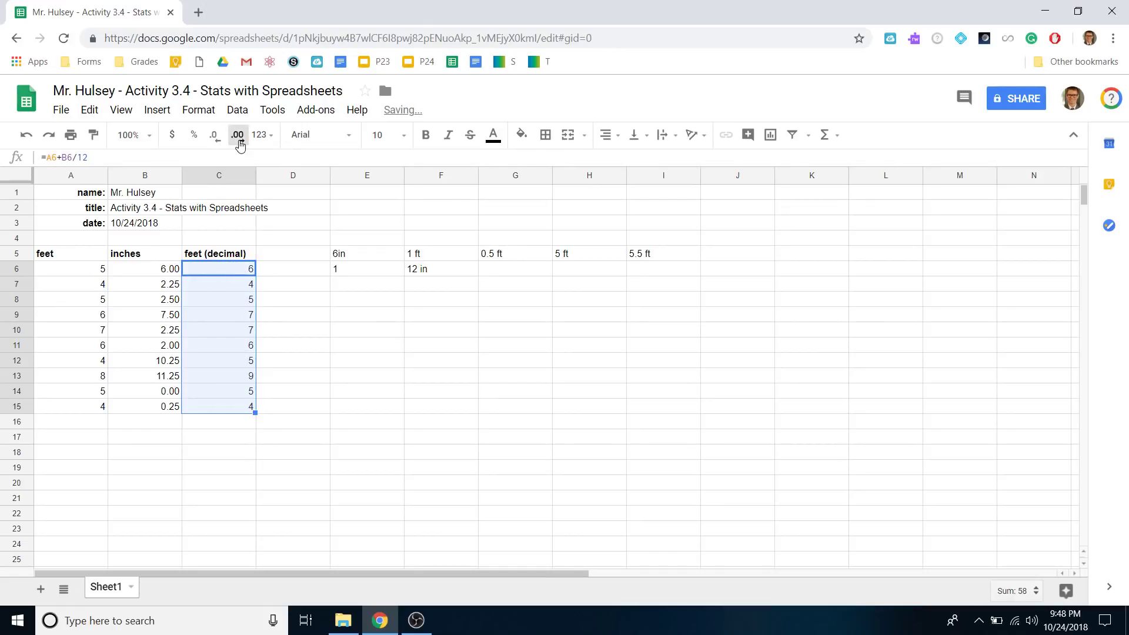
double_click(238, 138)
left_click(274, 297)
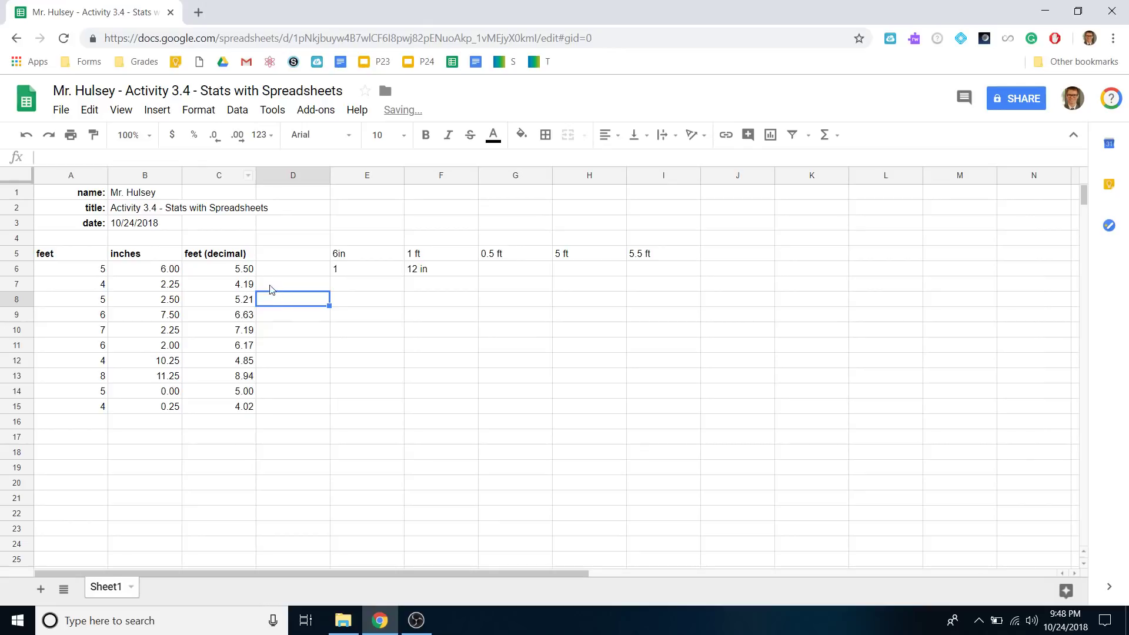
Step: Delete the scratch conversion notes in the range E4:I7
left_click_drag(351, 241, 661, 293)
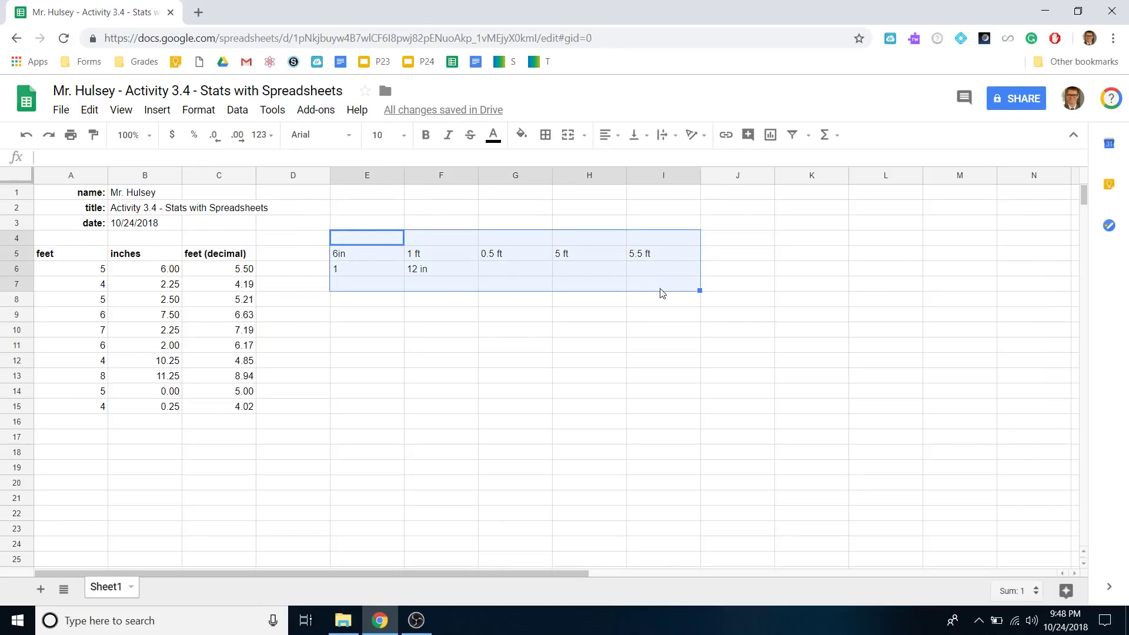
key("Delete")
left_click(486, 330)
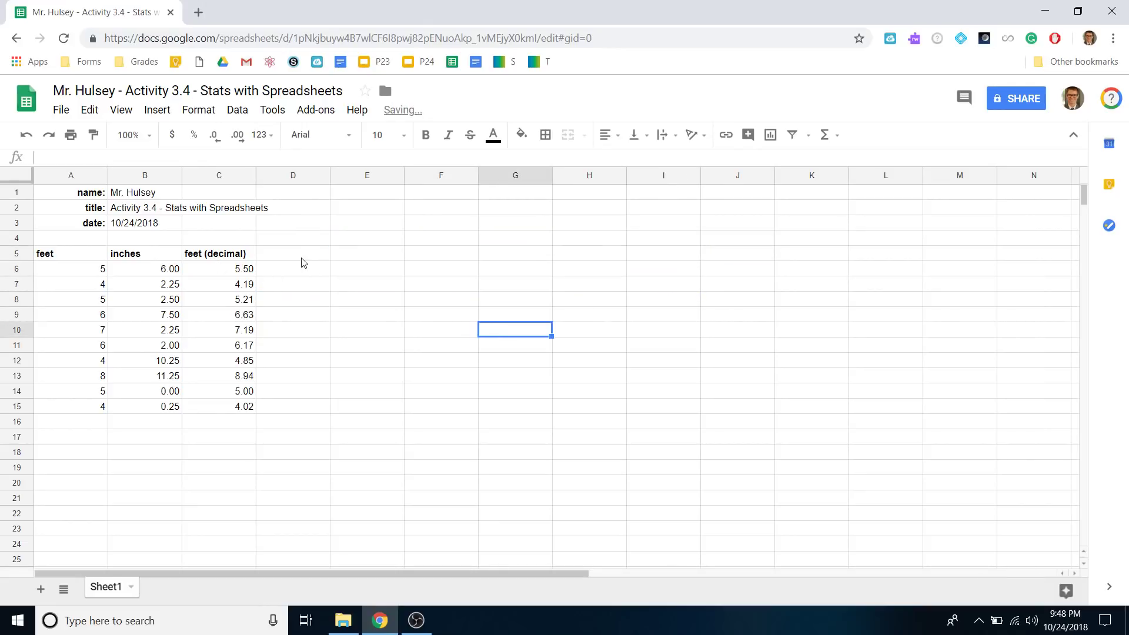
left_click(232, 259)
left_click(233, 269)
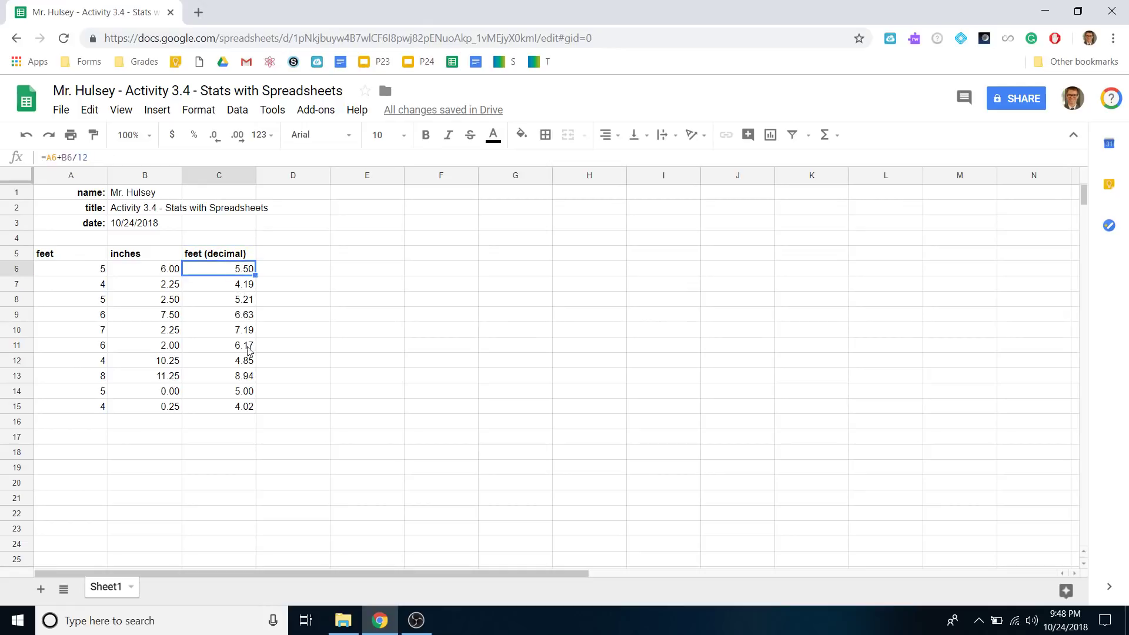
left_click(243, 412)
left_click_drag(250, 270, 249, 408)
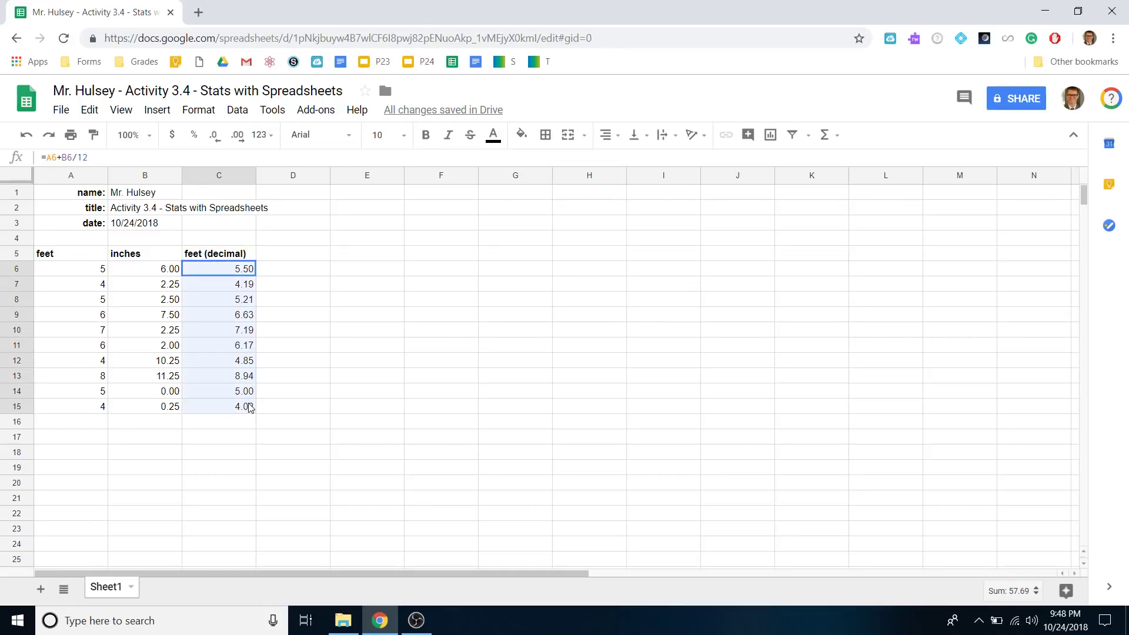
Step: Test a value with a text unit by entering 5 ft in cell A6, and set the cell back to 5
left_click(94, 274)
key("Return")
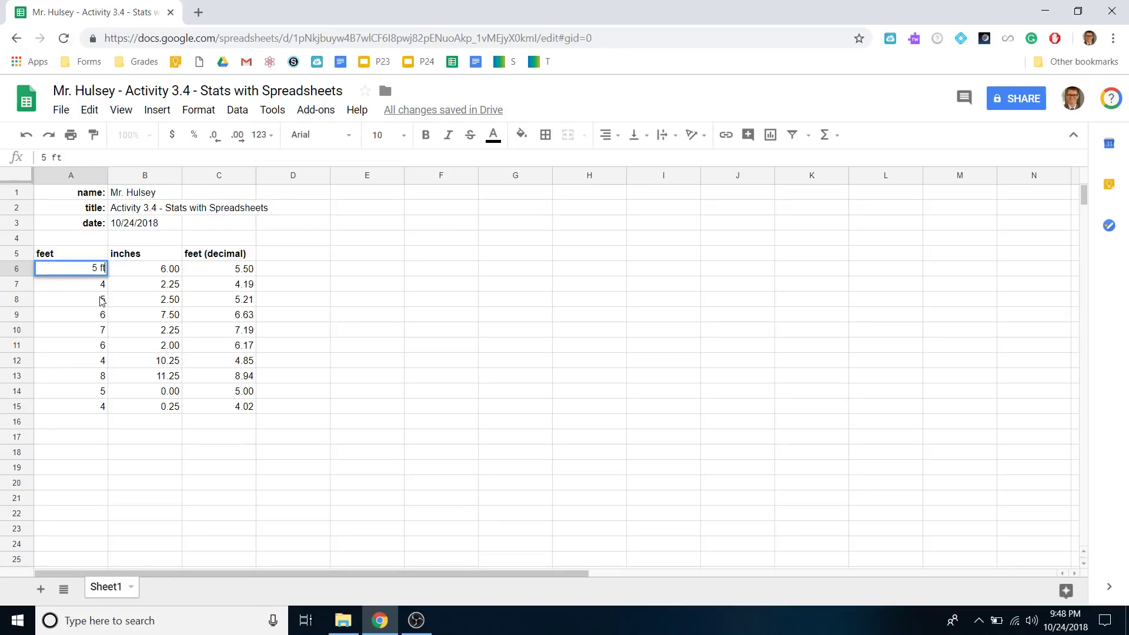
type("ft")
key("Return")
key("Up")
key("Right")
key("Right")
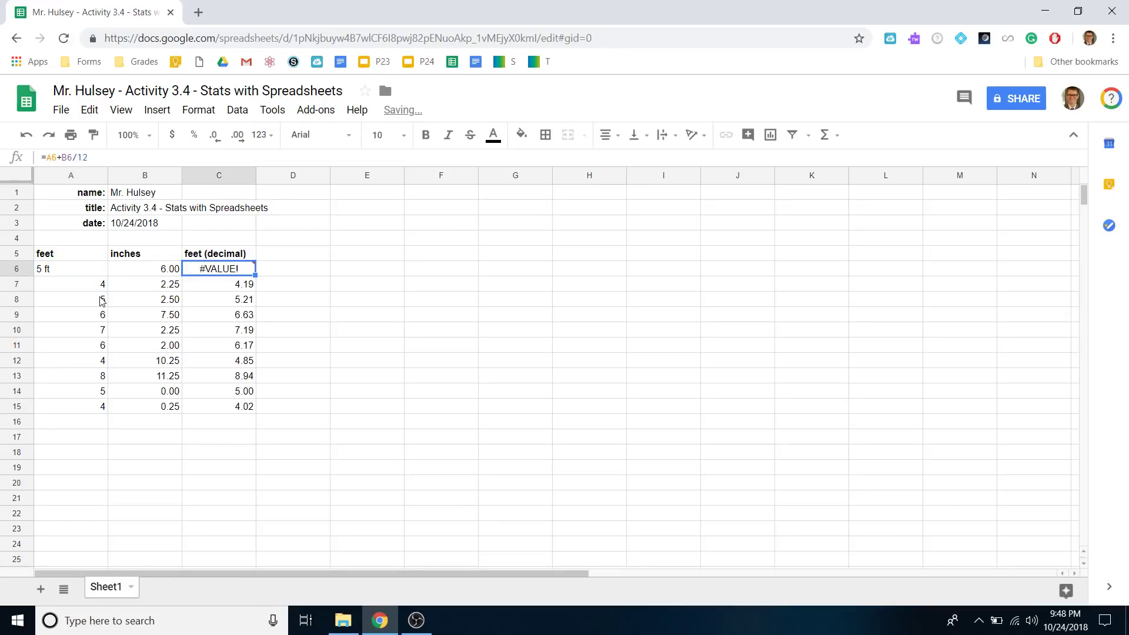
key("Left")
key("Left")
type("5")
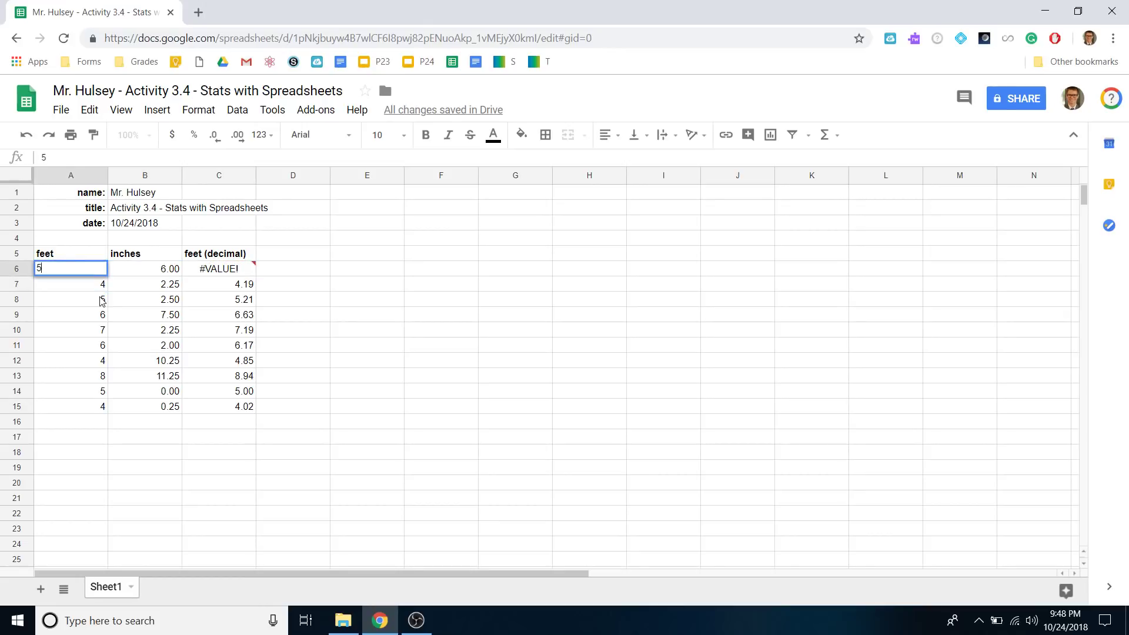
key("Return")
left_click(208, 437)
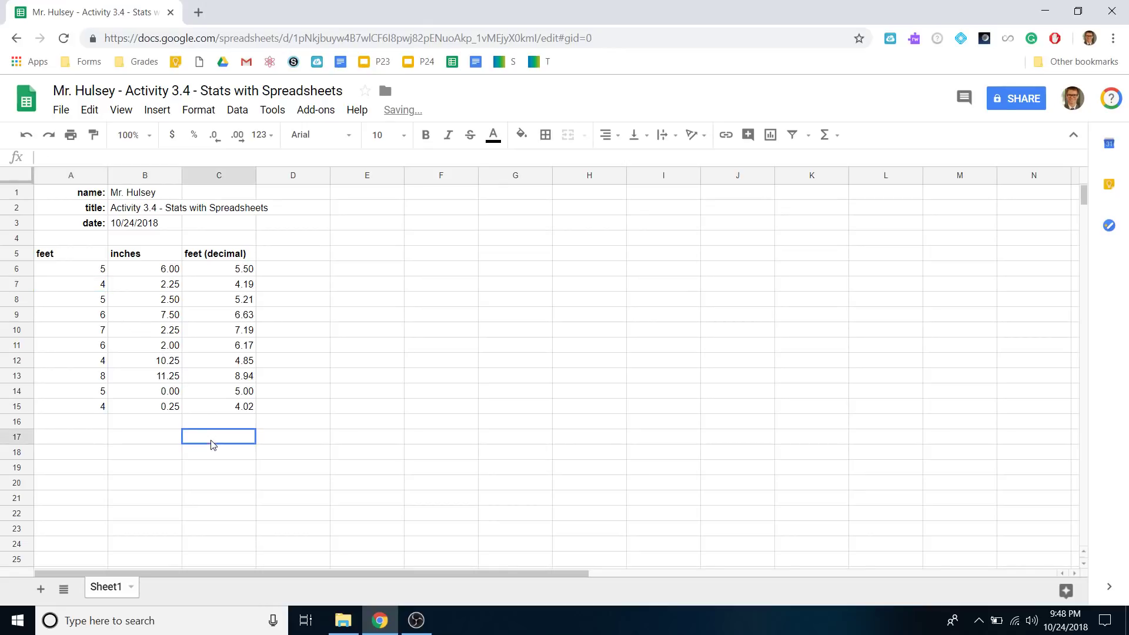
left_click(131, 441)
left_click_drag(212, 272, 231, 413)
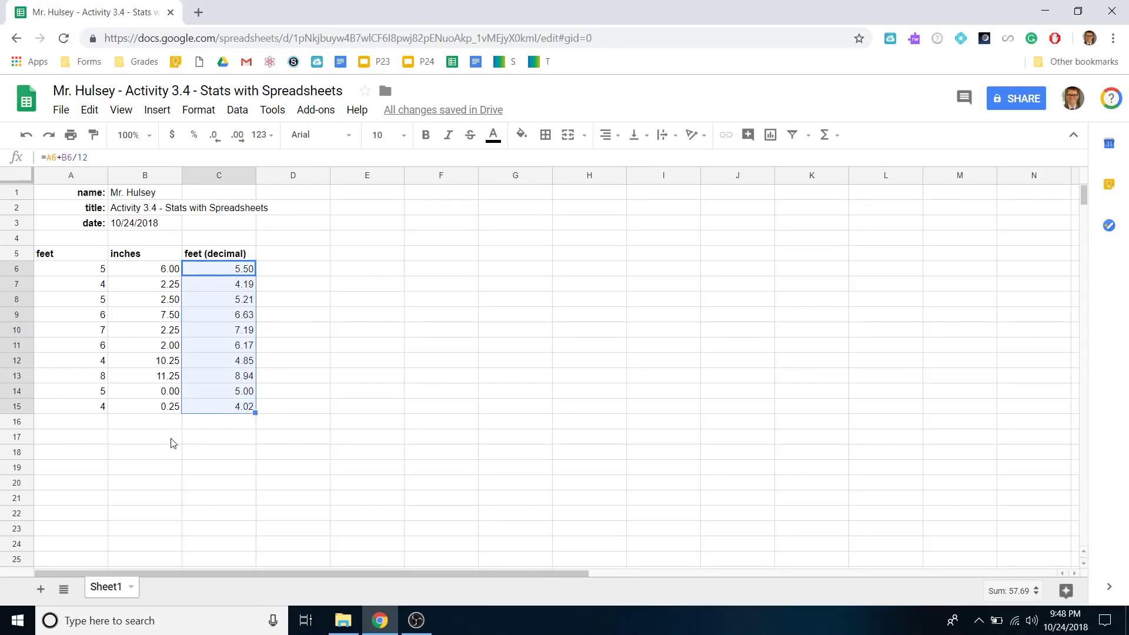
left_click_drag(74, 254, 183, 384)
left_click_drag(88, 274, 184, 409)
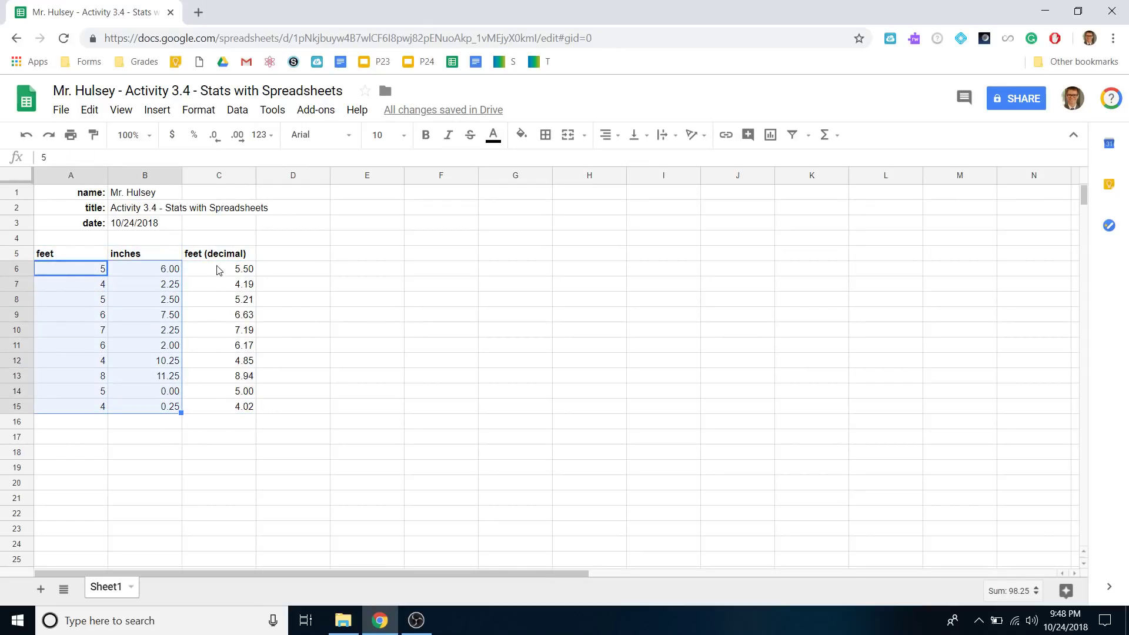
left_click_drag(203, 276, 223, 410)
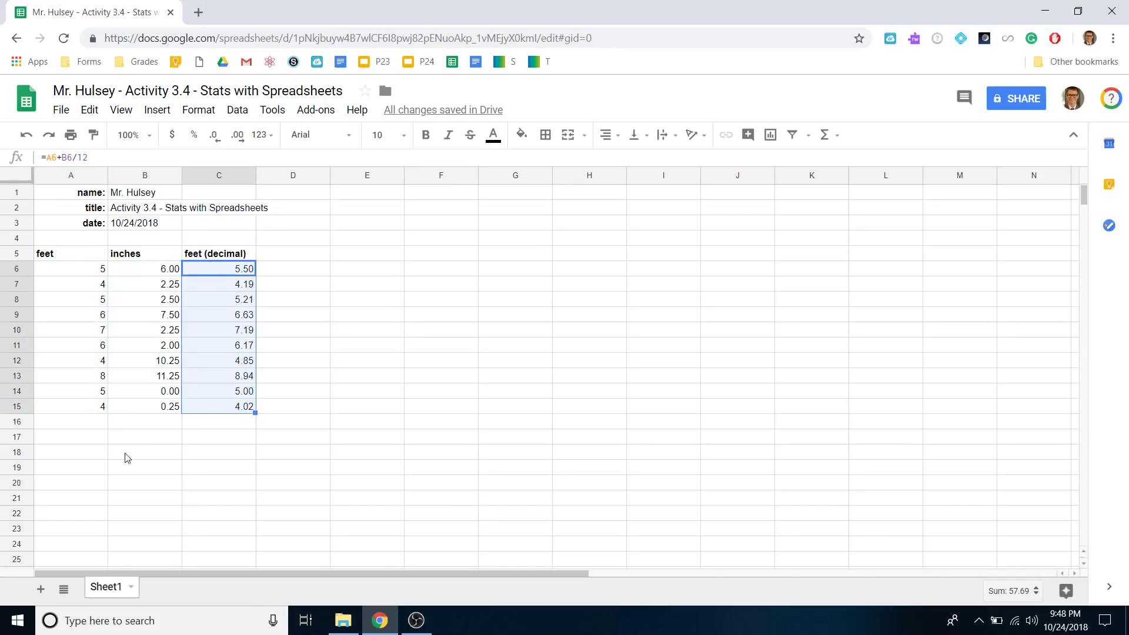
Step: Add the column header inches (decimal) in cell D5
left_click(294, 255)
type("in")
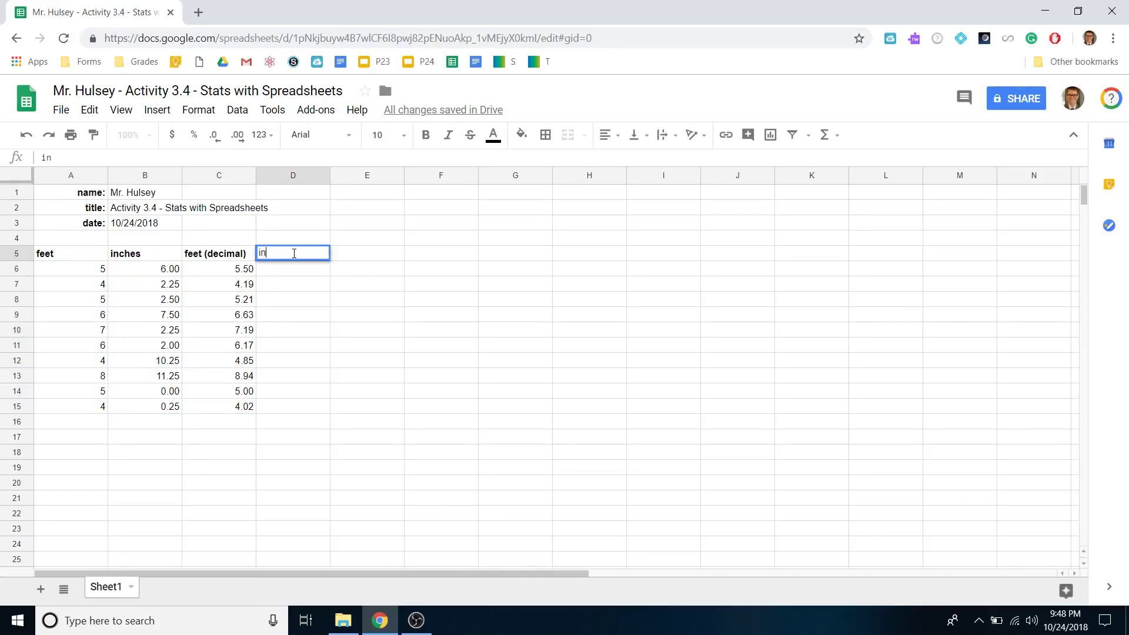
type("ches (decimal)")
key("Return")
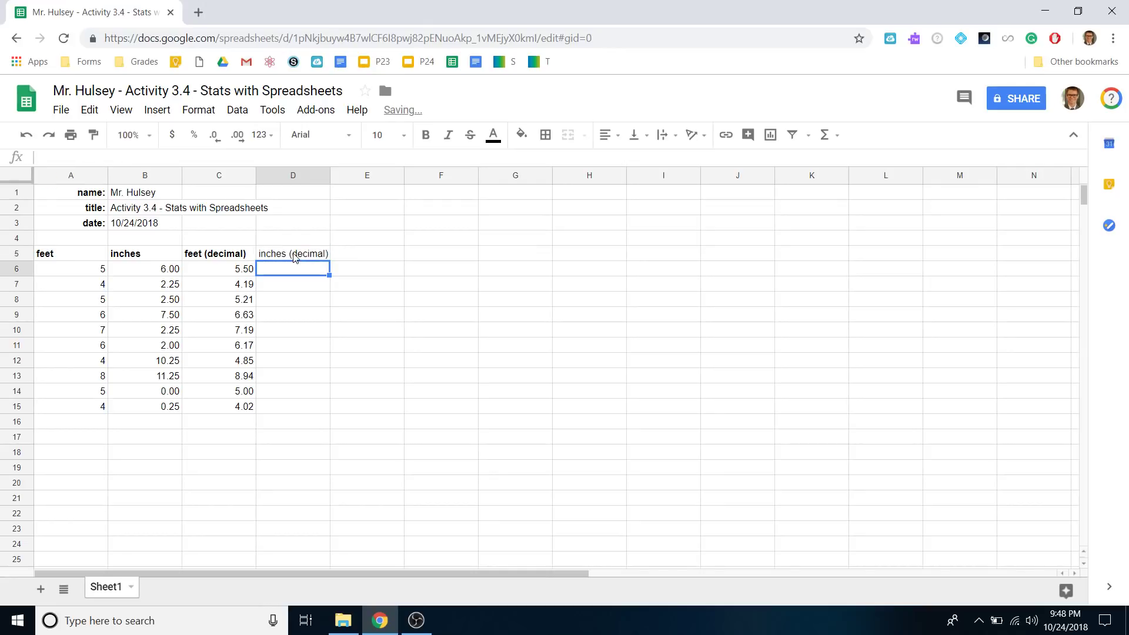
type("=")
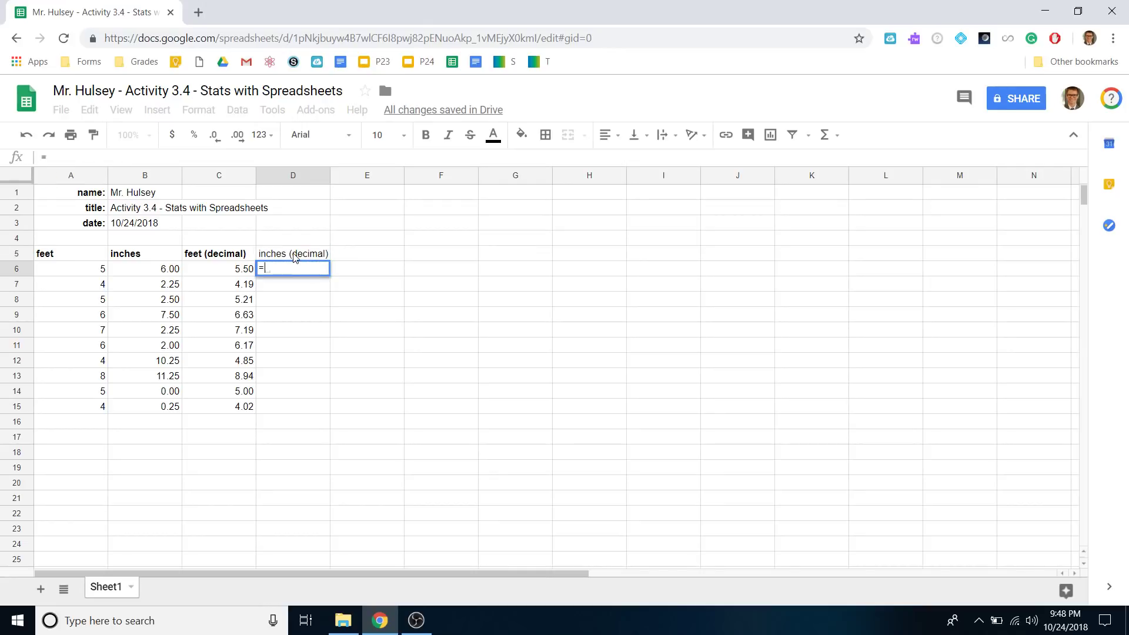
left_click(133, 270)
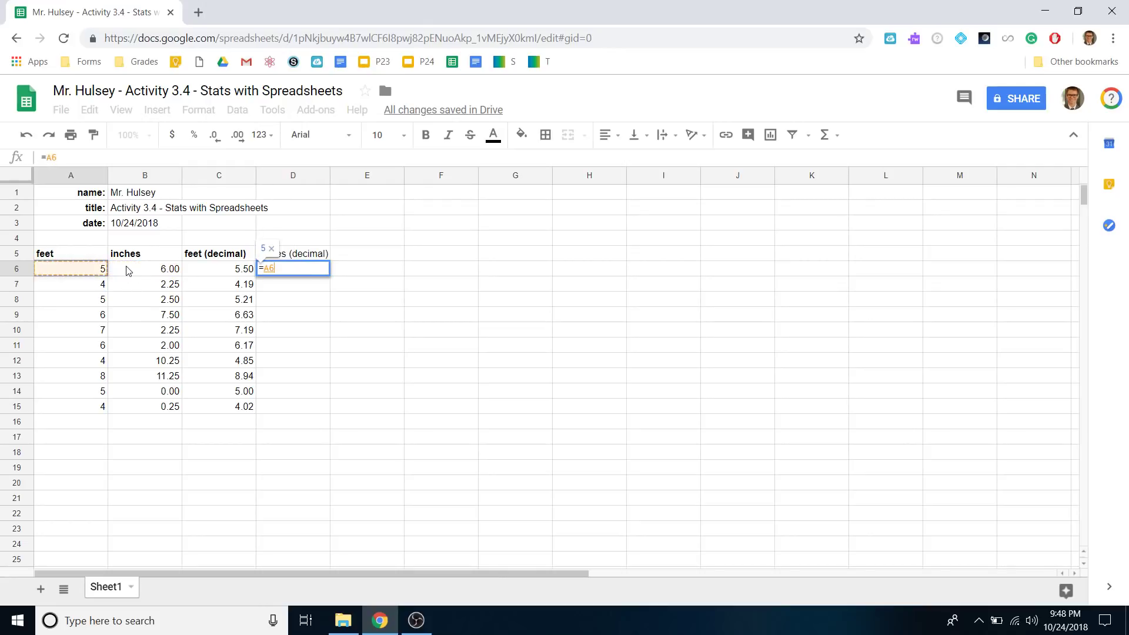
key("BackSpace")
key("BackSpace")
key("BackSpace")
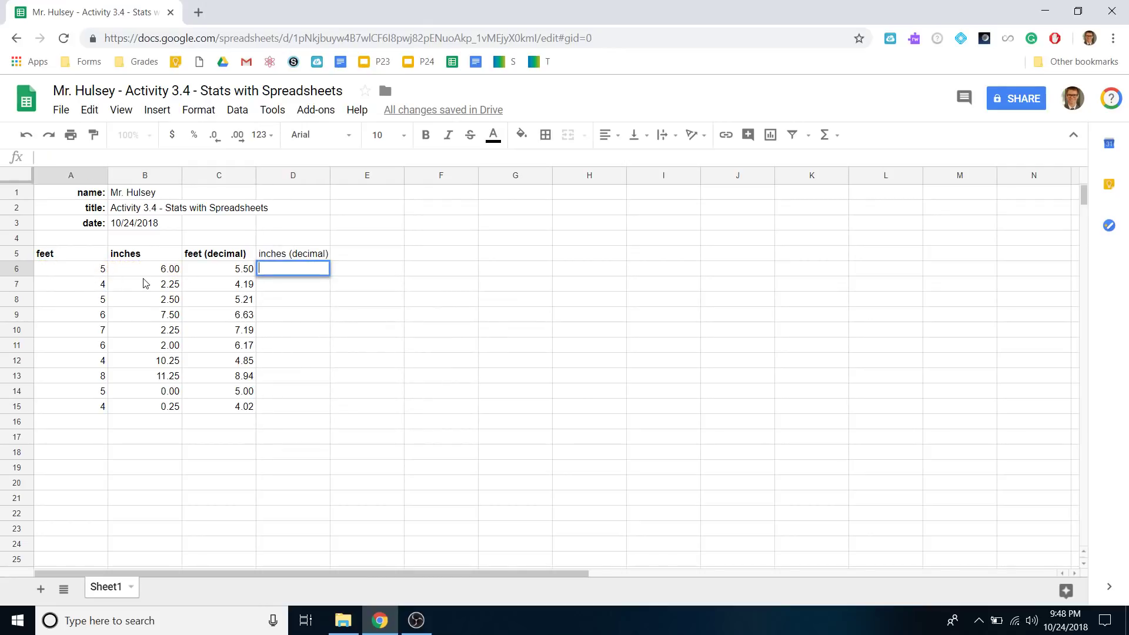
left_click(391, 393)
Step: Delete the inches (decimal) header from cell D5
left_click(284, 255)
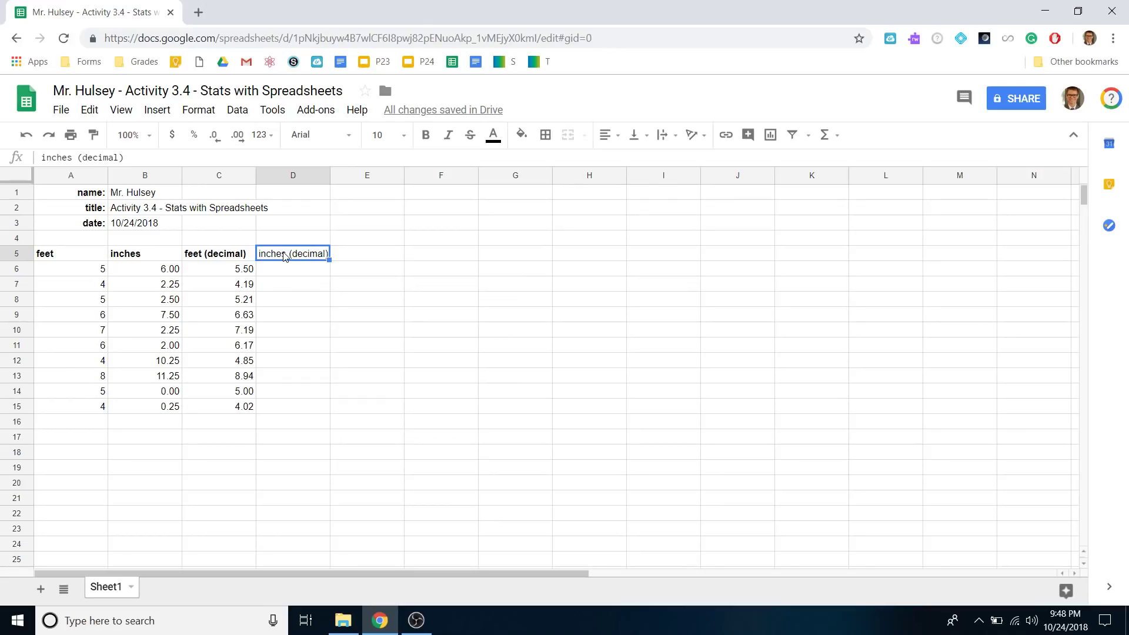
key("Delete")
left_click(240, 259)
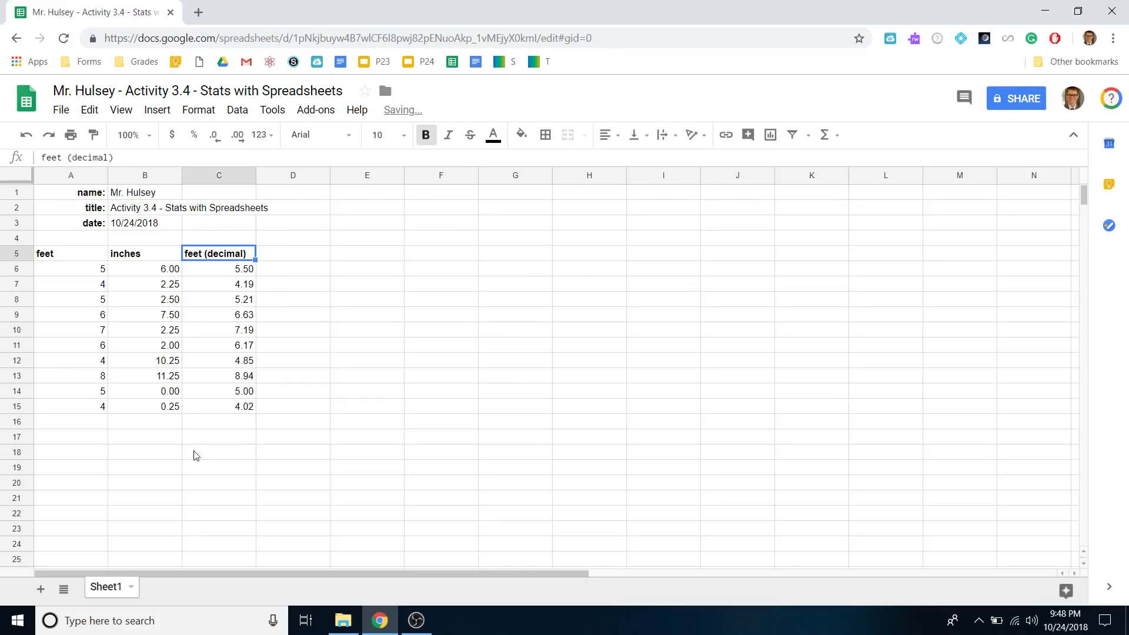
Step: Enter the labels mean, median, mode, range, minimum and maximum down cells B17 to B22
left_click(122, 446)
type("mean")
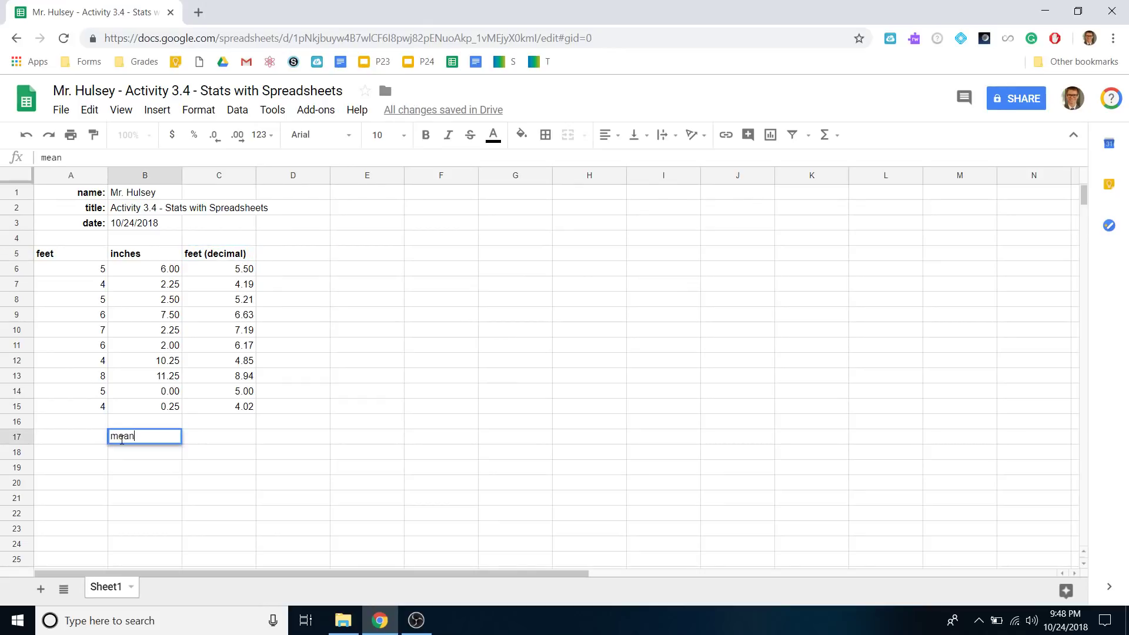
key("Return")
type("median")
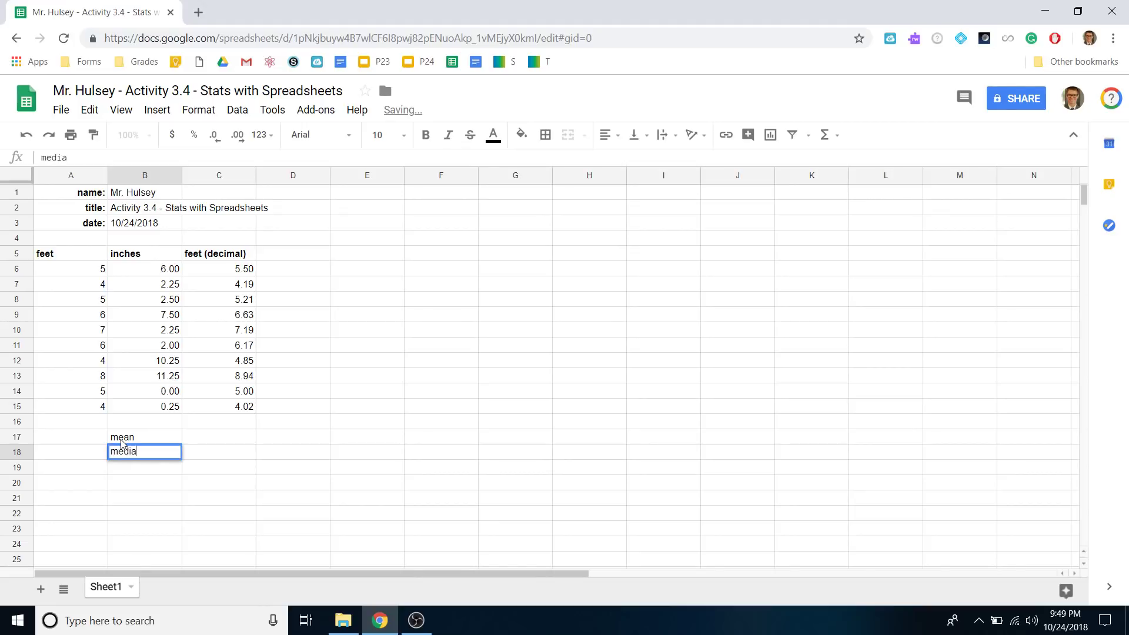
key("Return")
type("mode")
key("Return")
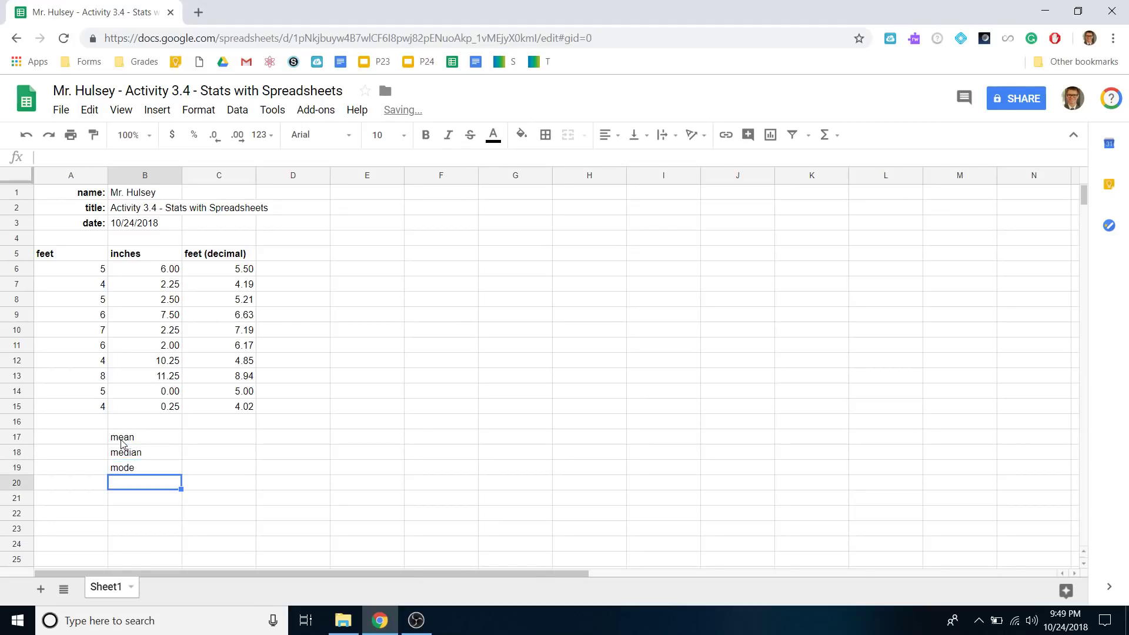
type("range")
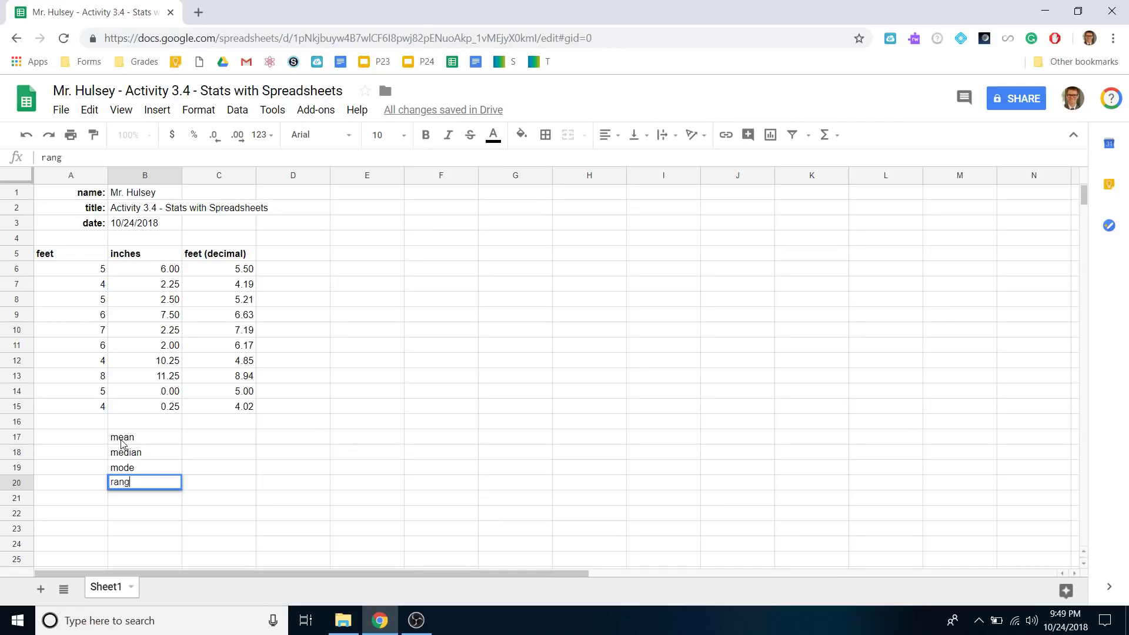
key("Return")
type("minimum")
key("Return")
type("maxim")
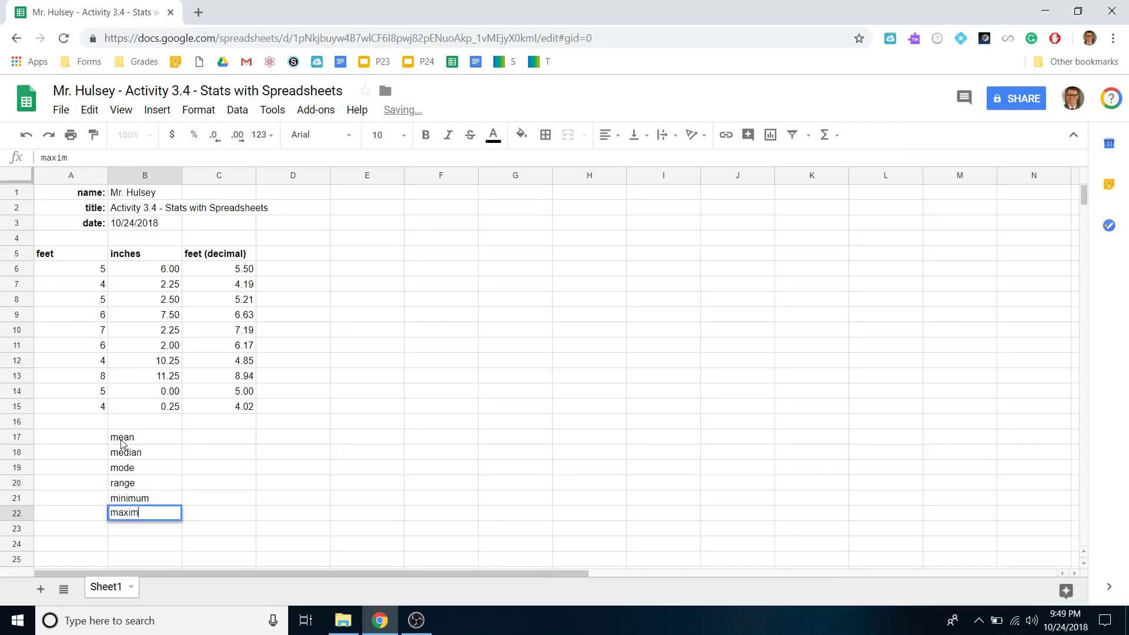
key("Return")
Step: Make the statistics labels in B17:B22 bold
key("Up")
key("Up")
key("Up")
key("Up")
key("Up")
key("Up")
key("ctrl+shift+Down")
key("ctrl+b")
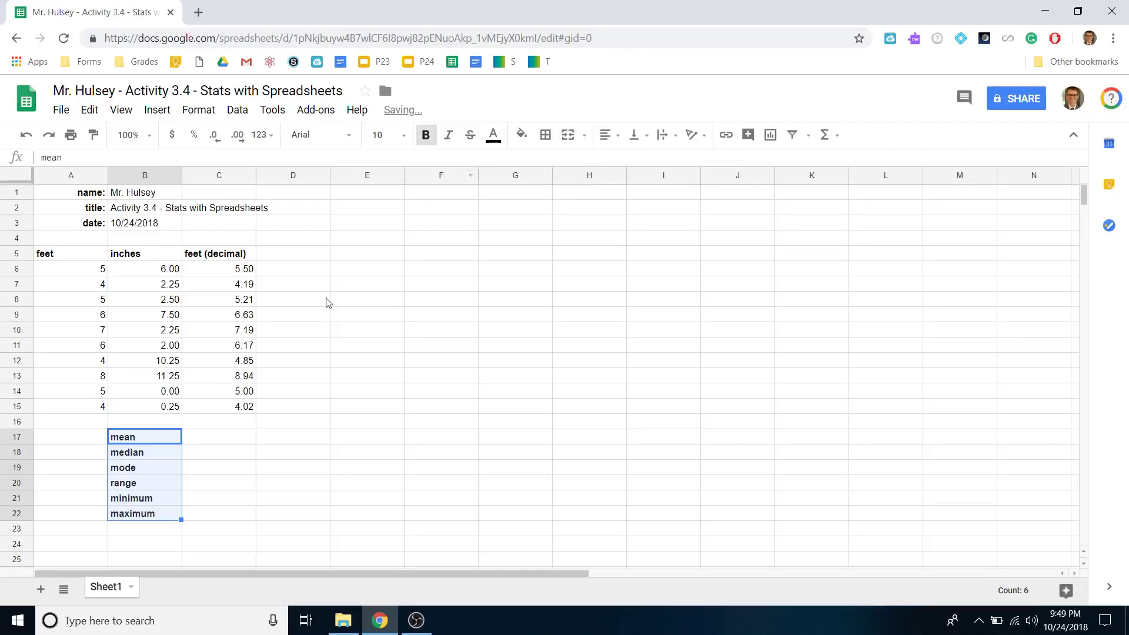
Step: Add a colon to the end of each statistics label in B17:B22
double_click(170, 440)
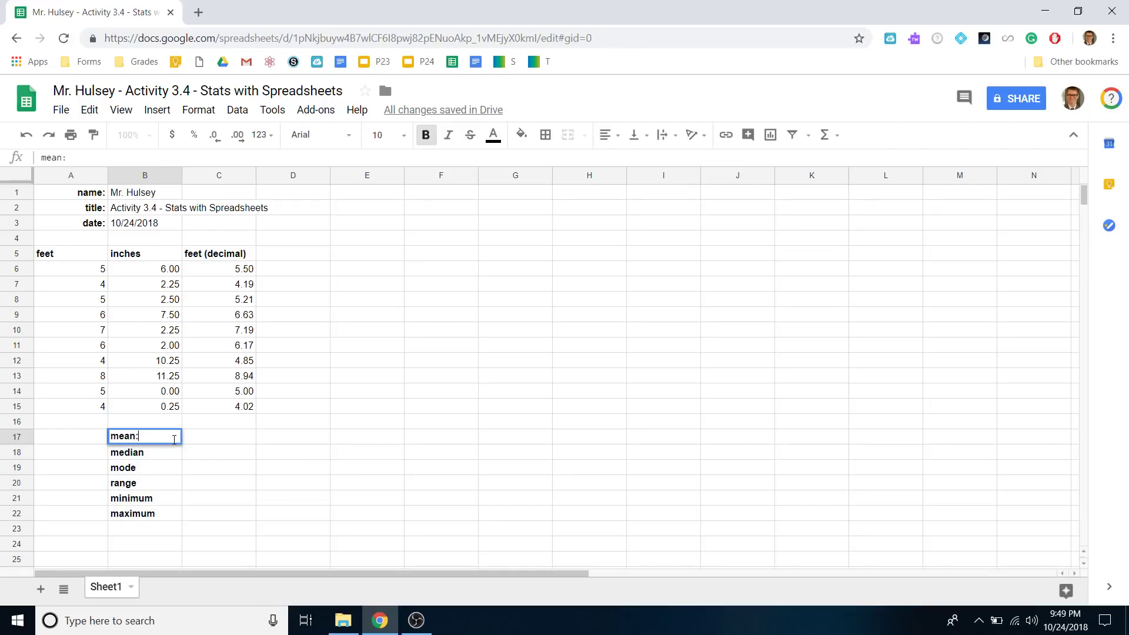
left_click(163, 451)
double_click(163, 450)
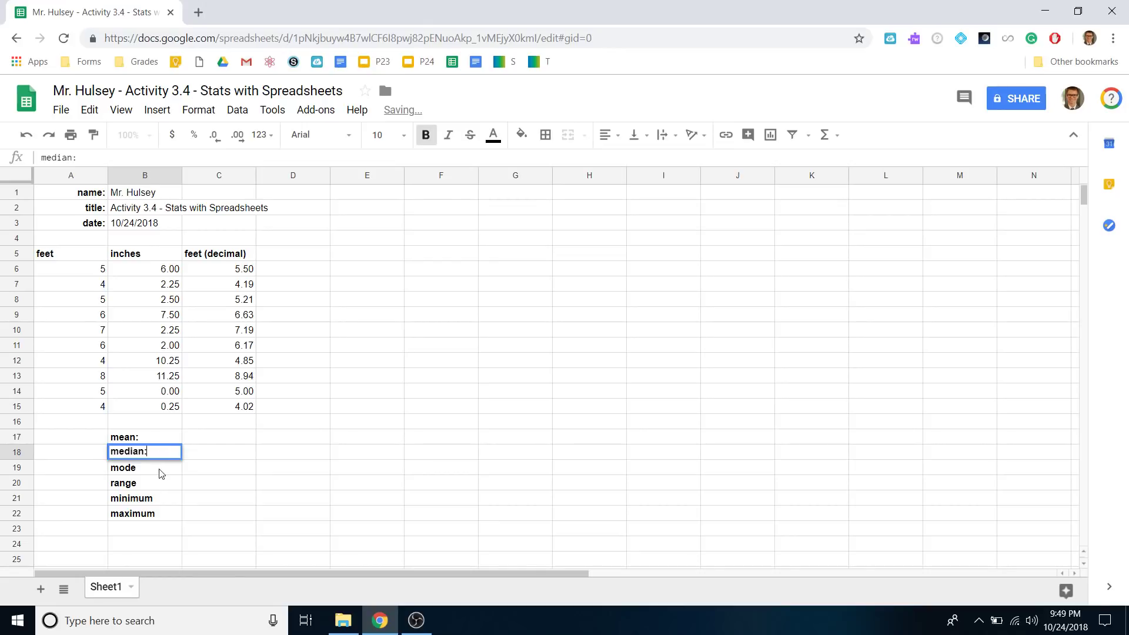
double_click(160, 468)
type(":")
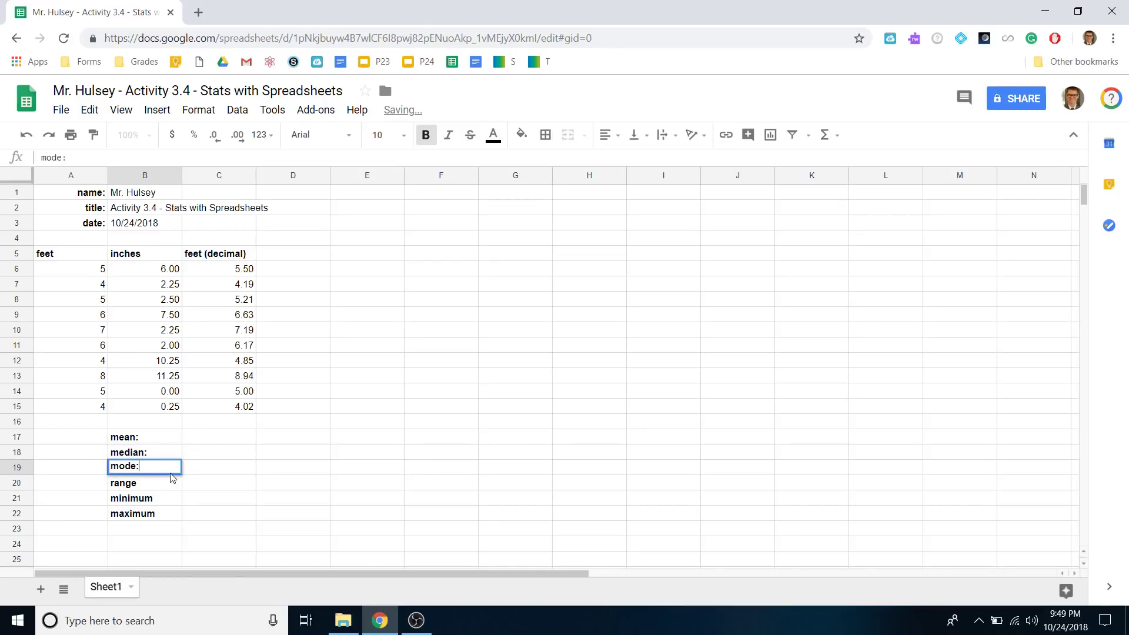
left_click(171, 485)
double_click(172, 485)
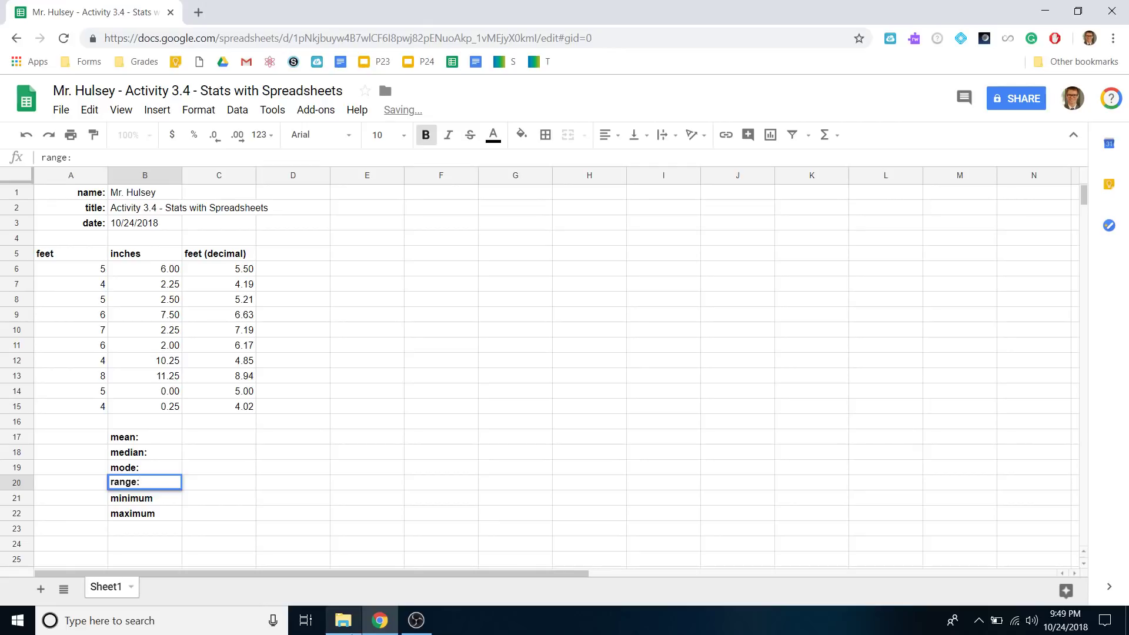
left_click(174, 498)
double_click(177, 501)
type(":")
left_click(177, 515)
double_click(174, 520)
Step: Right-align the statistics labels in B17:B22
left_click_drag(144, 436, 164, 520)
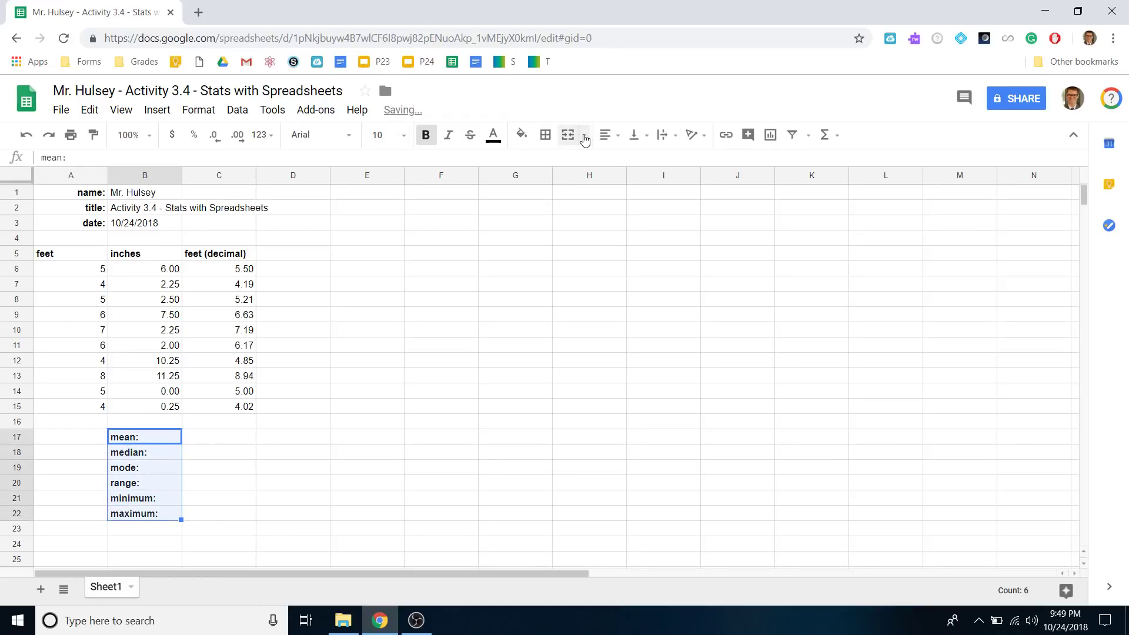
left_click(608, 135)
left_click(649, 162)
Step: Calculate the mean of the decimal feet values in cell C17 with the formula =AVERAGE(C6:C15)
left_click(216, 440)
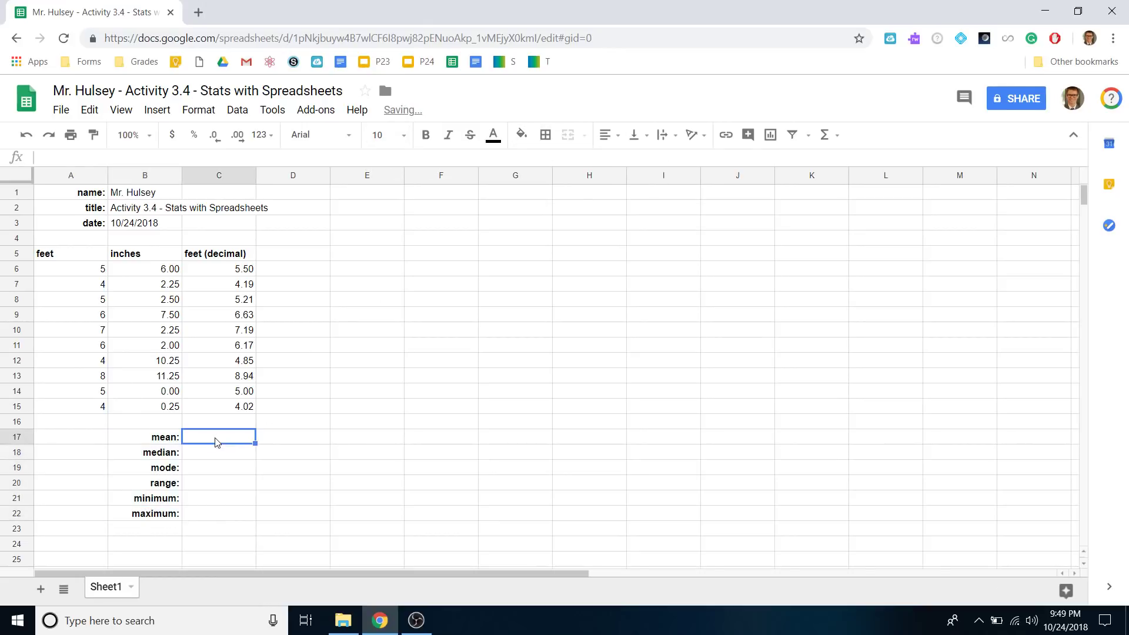
type("=")
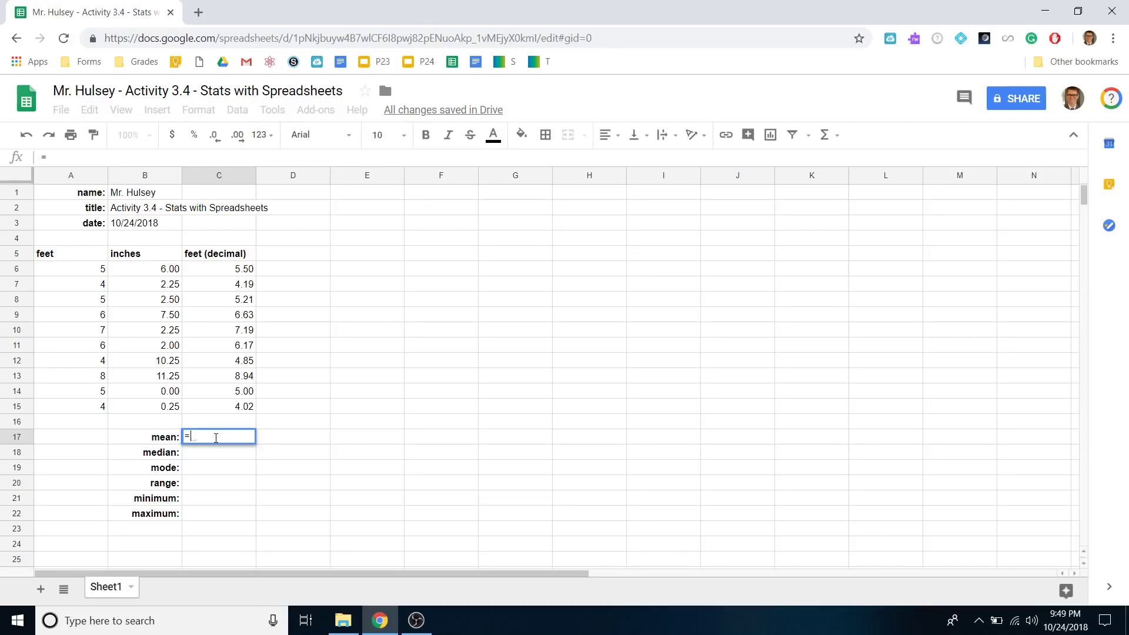
type("averag")
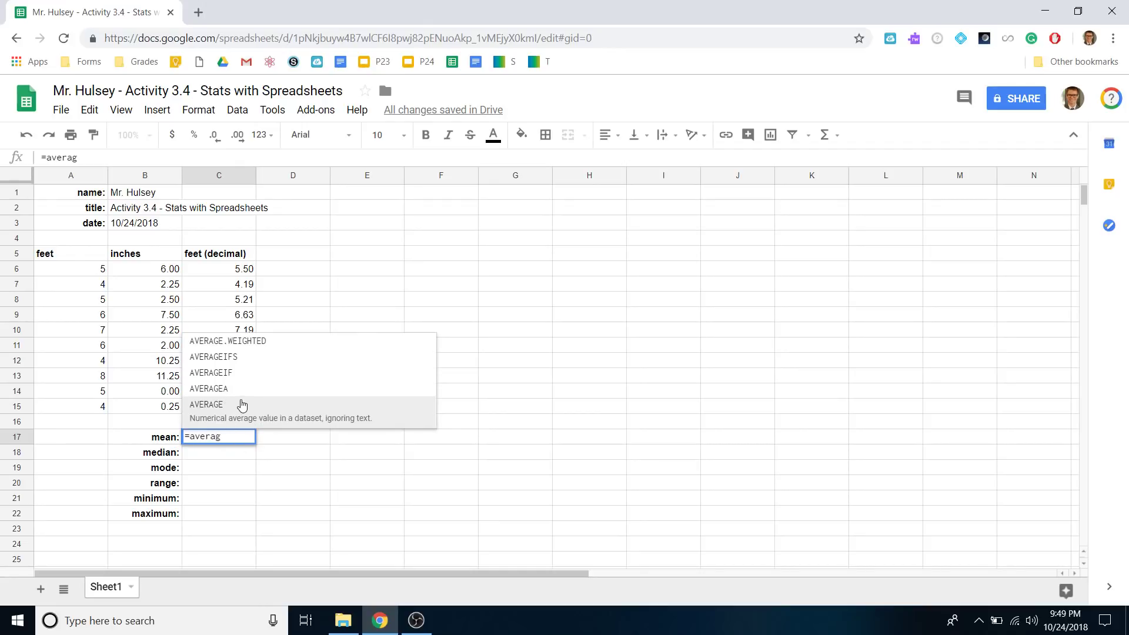
left_click(264, 419)
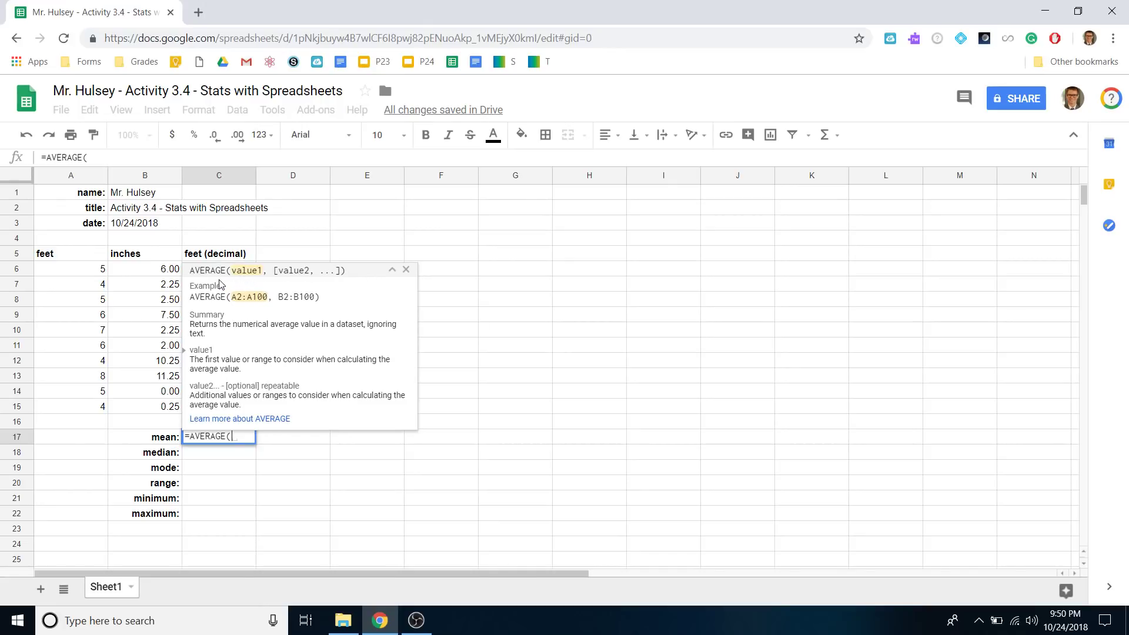
left_click_drag(231, 297, 261, 302)
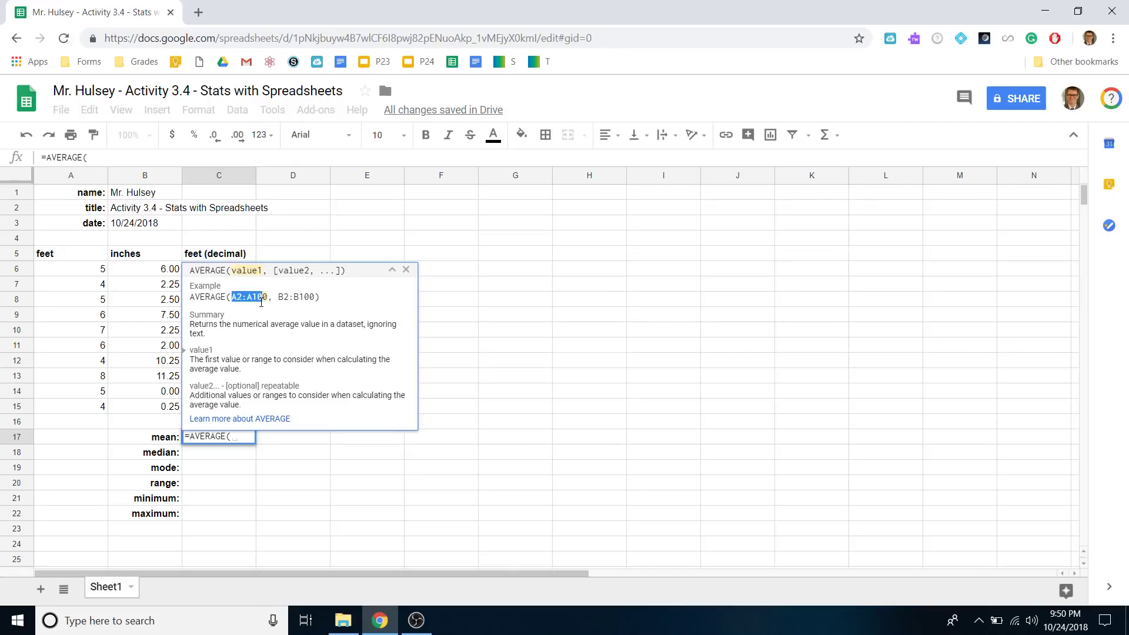
left_click(406, 270)
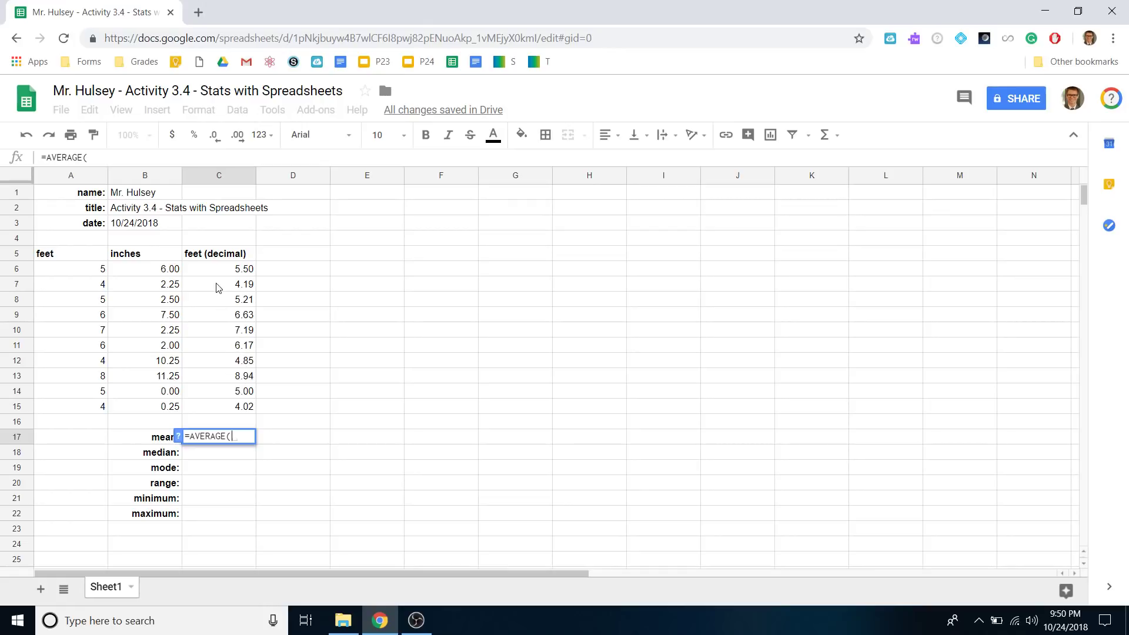
left_click_drag(222, 272, 241, 409)
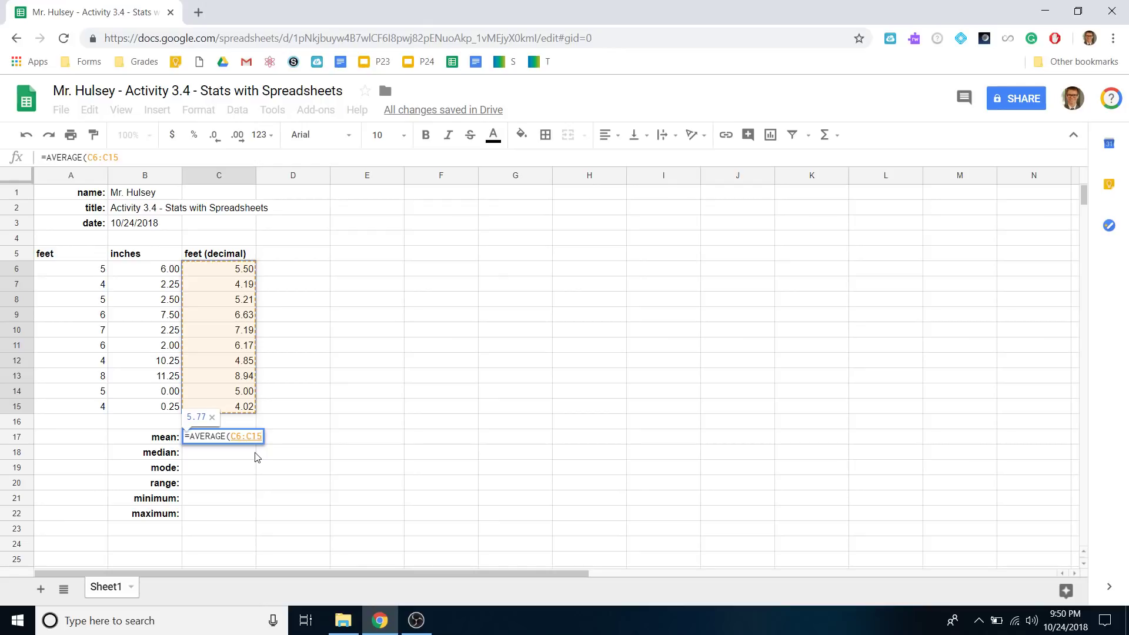
type(")")
key("BackSpace")
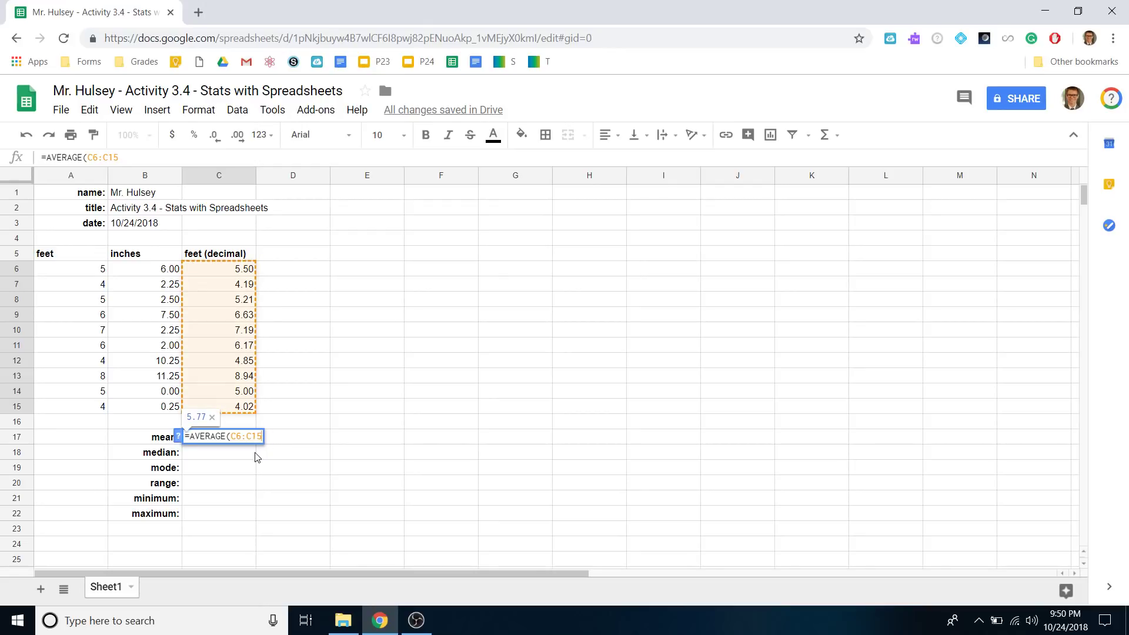
key("Return")
key("Up")
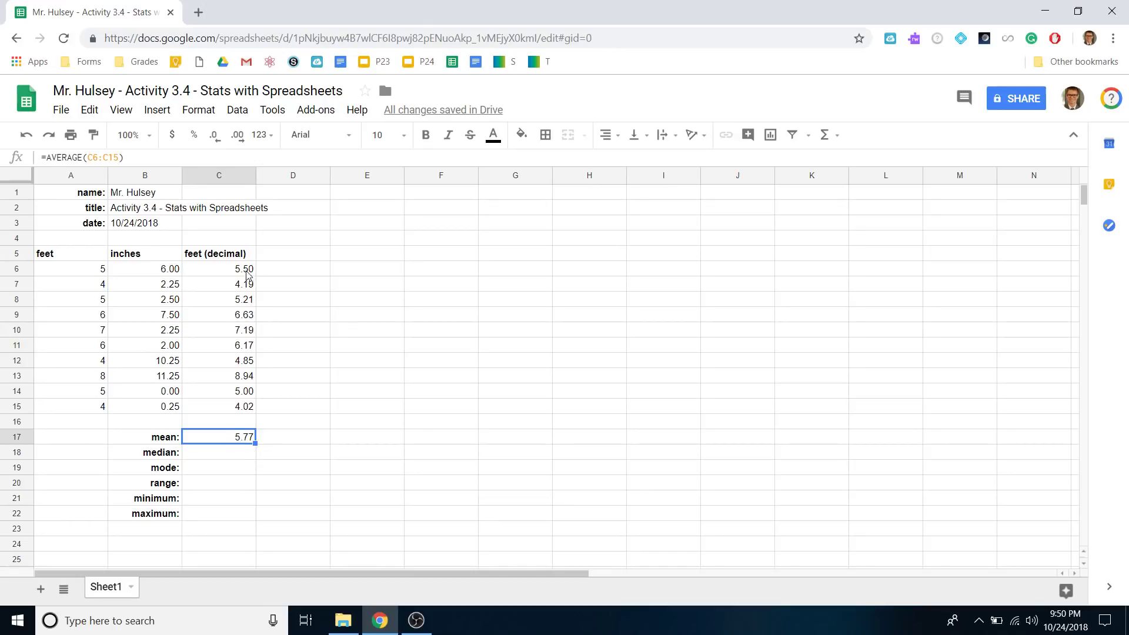
left_click(220, 459)
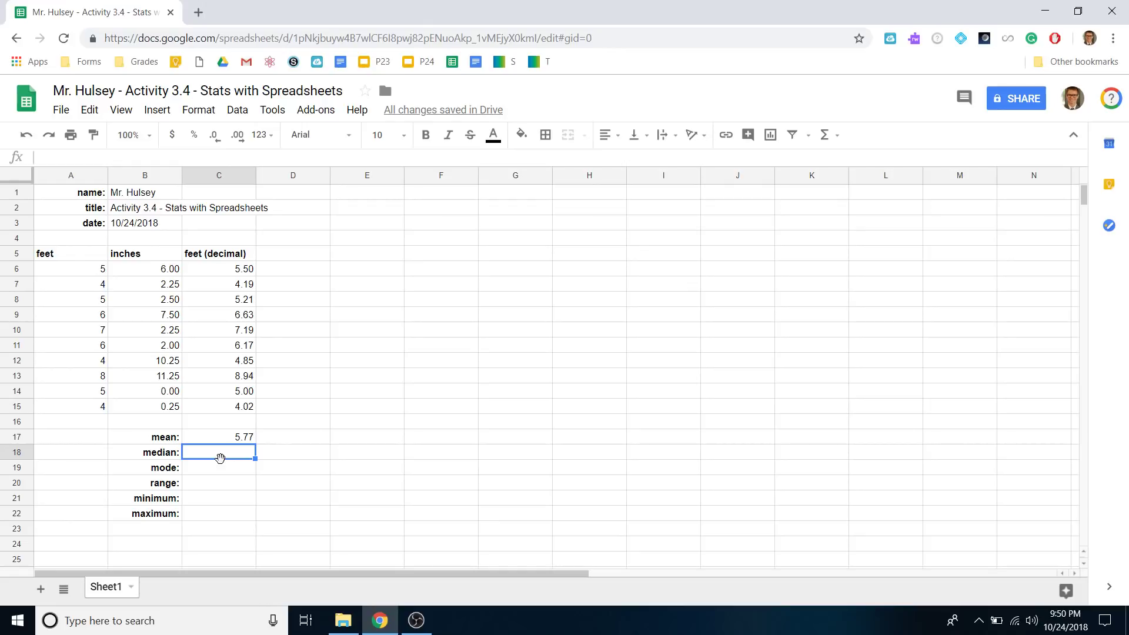
type("=me")
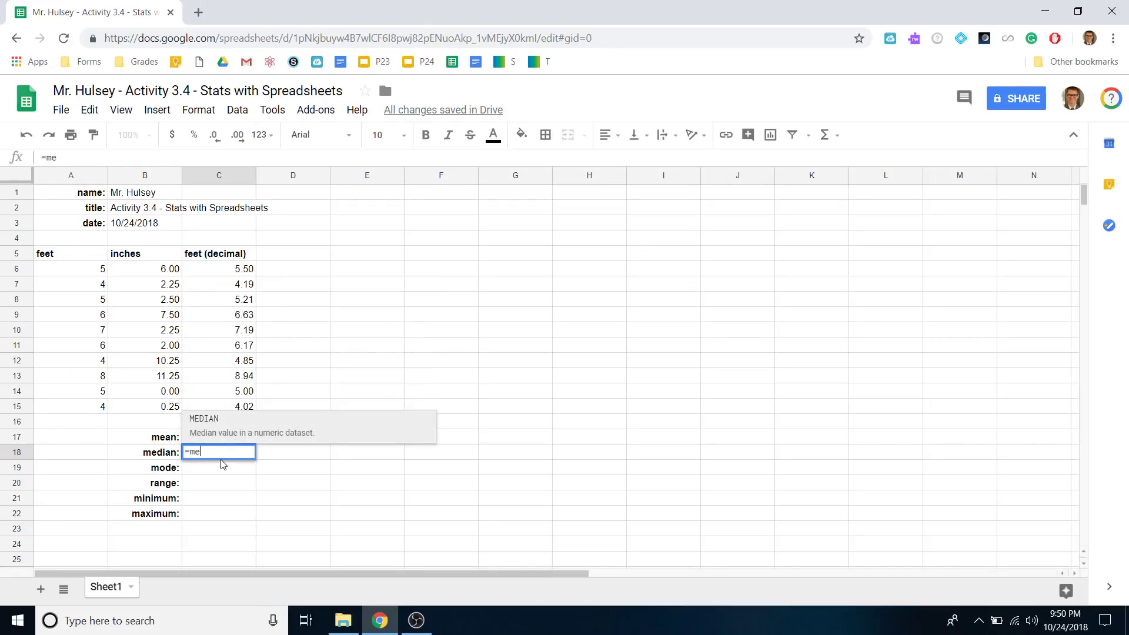
key("BackSpace")
key("BackSpace")
key("BackSpace")
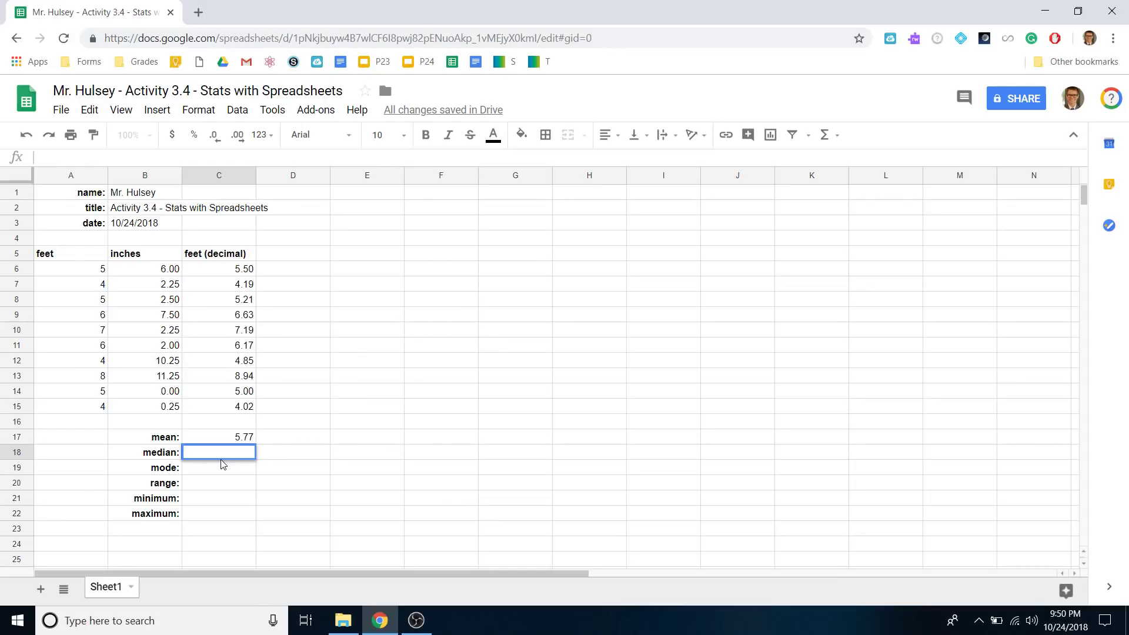
key("Return")
left_click(210, 498)
left_click(212, 485)
left_click(222, 513)
left_click(211, 501)
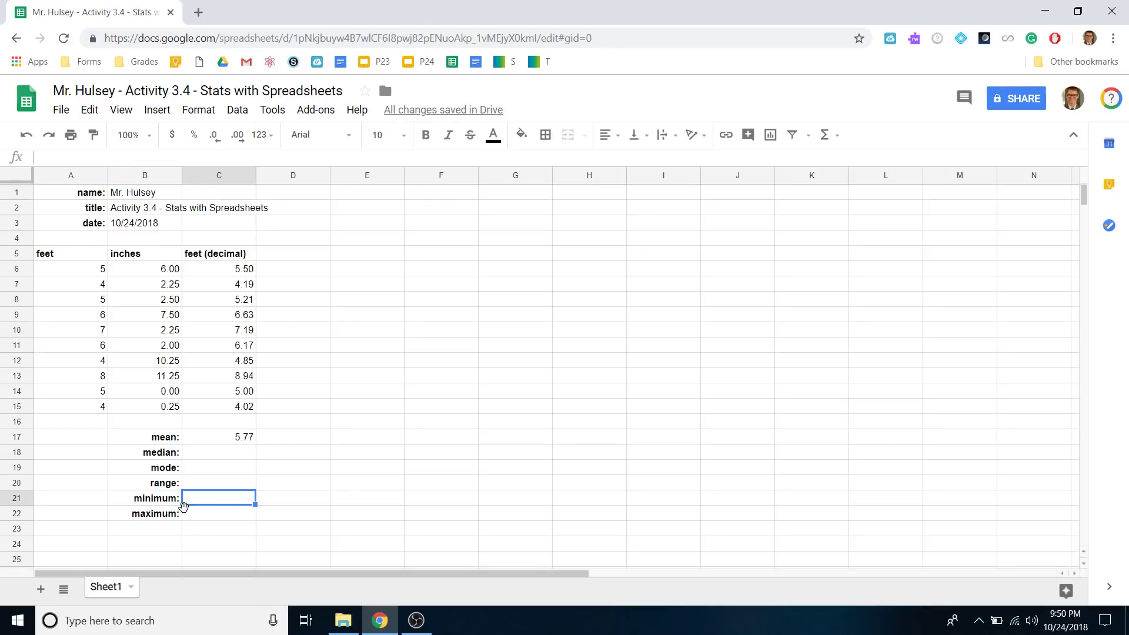
left_click(227, 441)
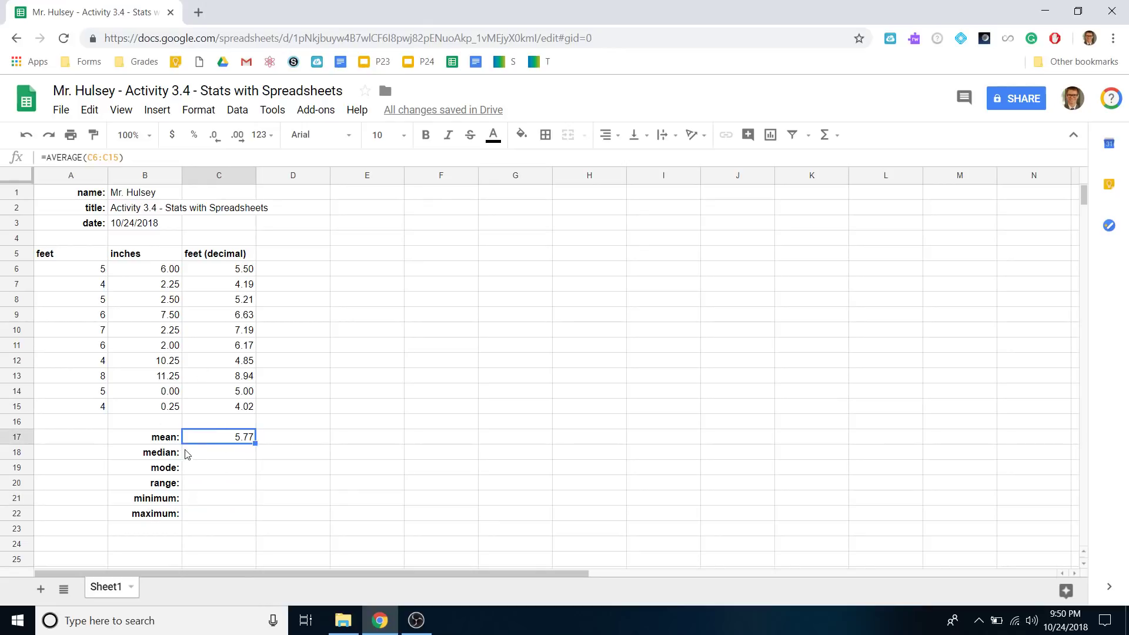
Step: Calculate the minimum of the decimal feet values in cell C21 with the formula =min(C6:C15)
left_click(203, 504)
type("=min")
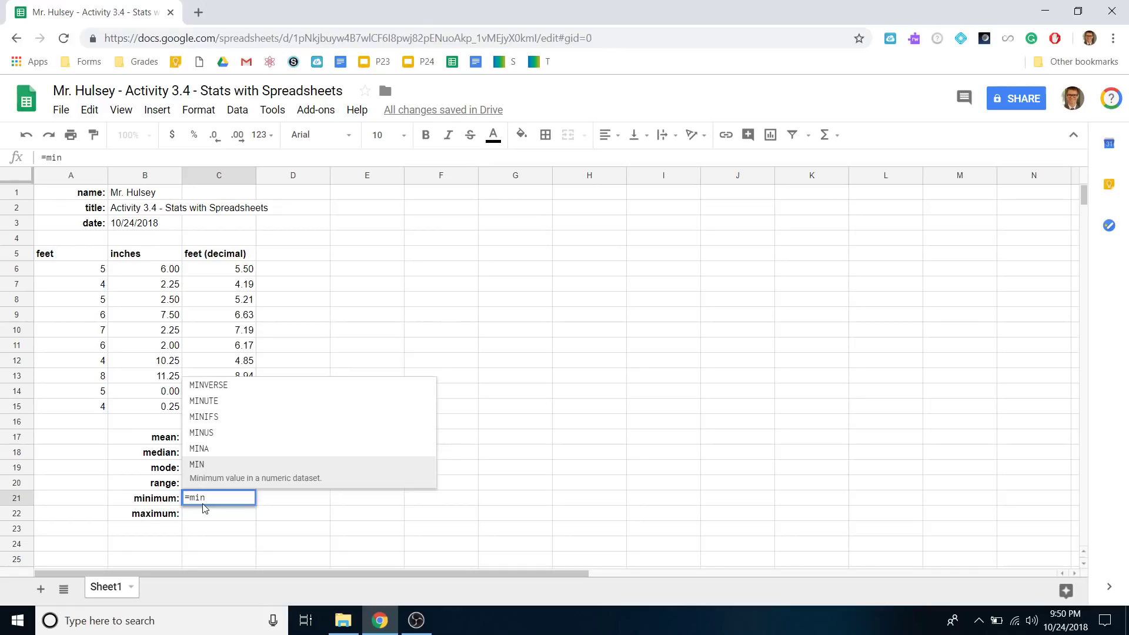
key("BackSpace")
key("BackSpace")
key("BackSpace")
key("BackSpace")
type("=min(")
left_click_drag(225, 268, 242, 405)
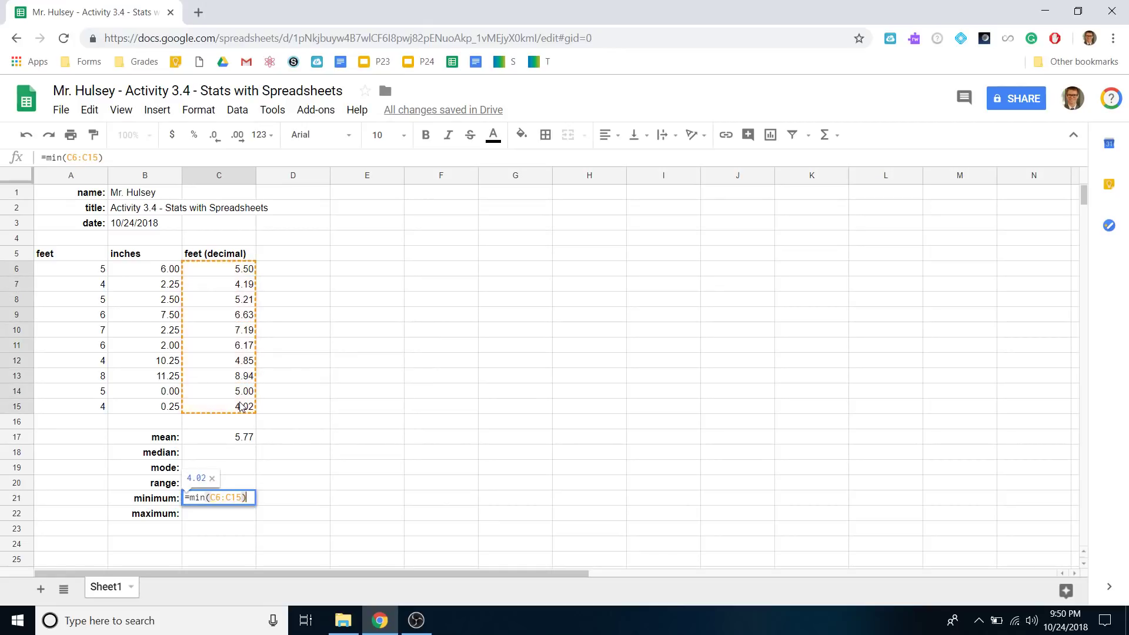
key("Return")
Step: Calculate the maximum of the decimal feet values in cell C22 with the MAX function over C6:C15
type("=")
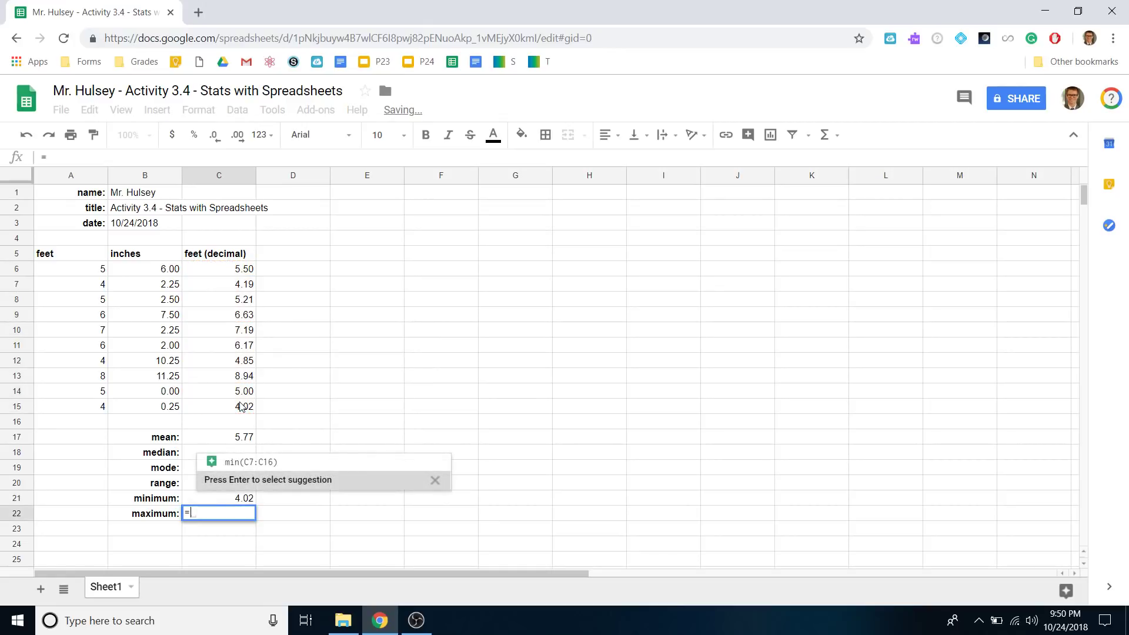
type("max(")
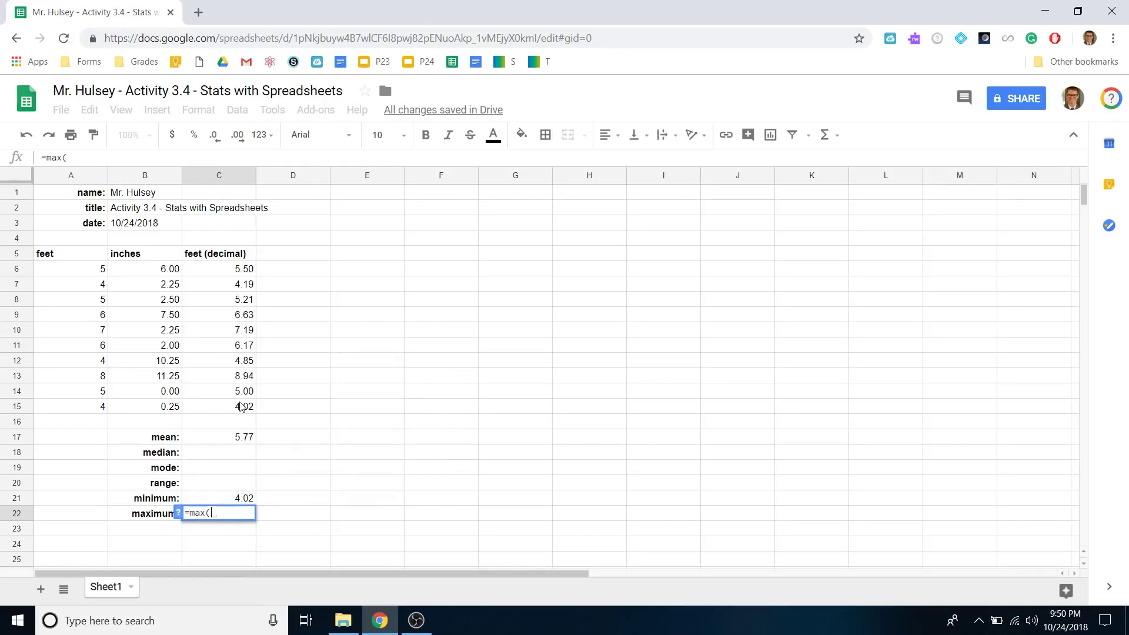
left_click_drag(239, 271, 247, 414)
key("Return")
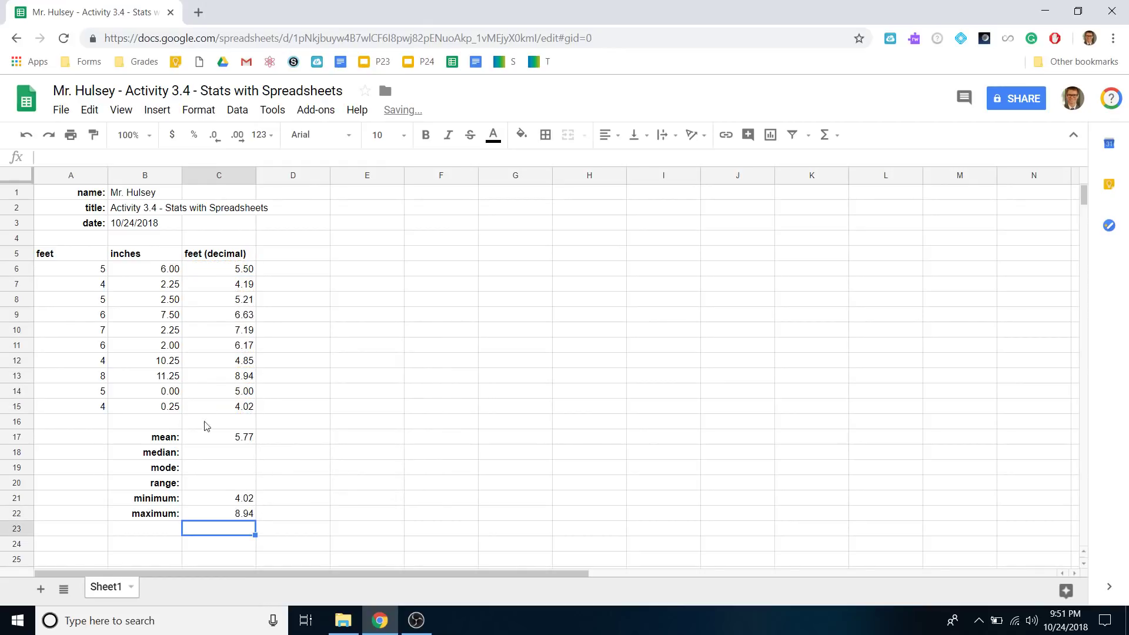
left_click(228, 483)
left_click(225, 445)
left_click(217, 483)
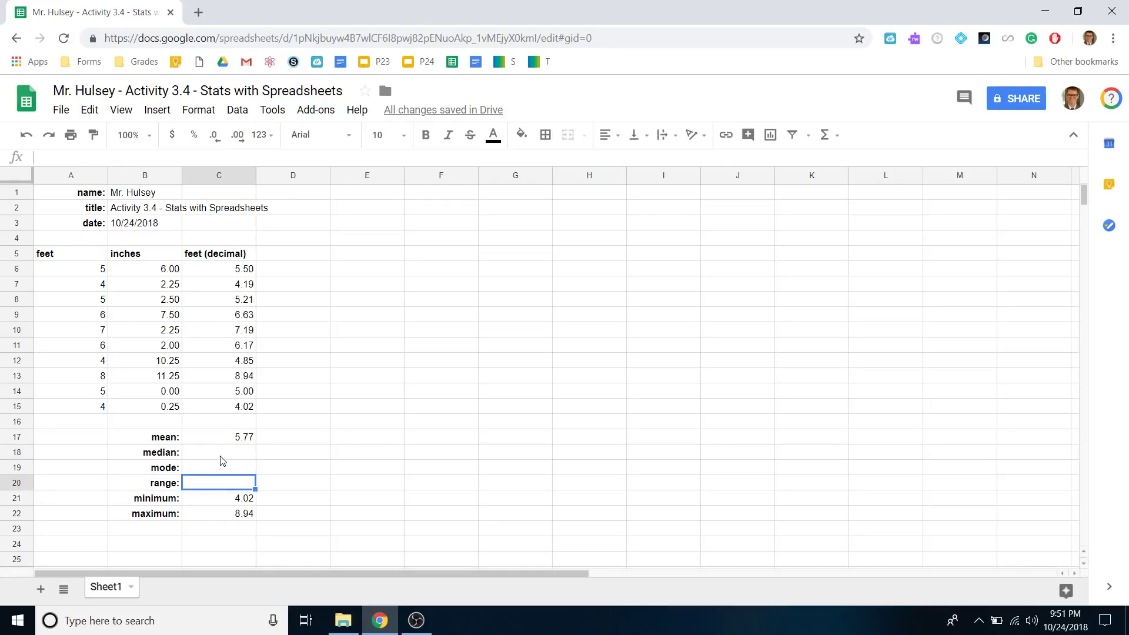
left_click(220, 456)
left_click(164, 456)
left_click(157, 472)
left_click(212, 488)
type("=range")
key("BackSpace")
key("BackSpace")
key("BackSpace")
key("BackSpace")
key("BackSpace")
key("BackSpace")
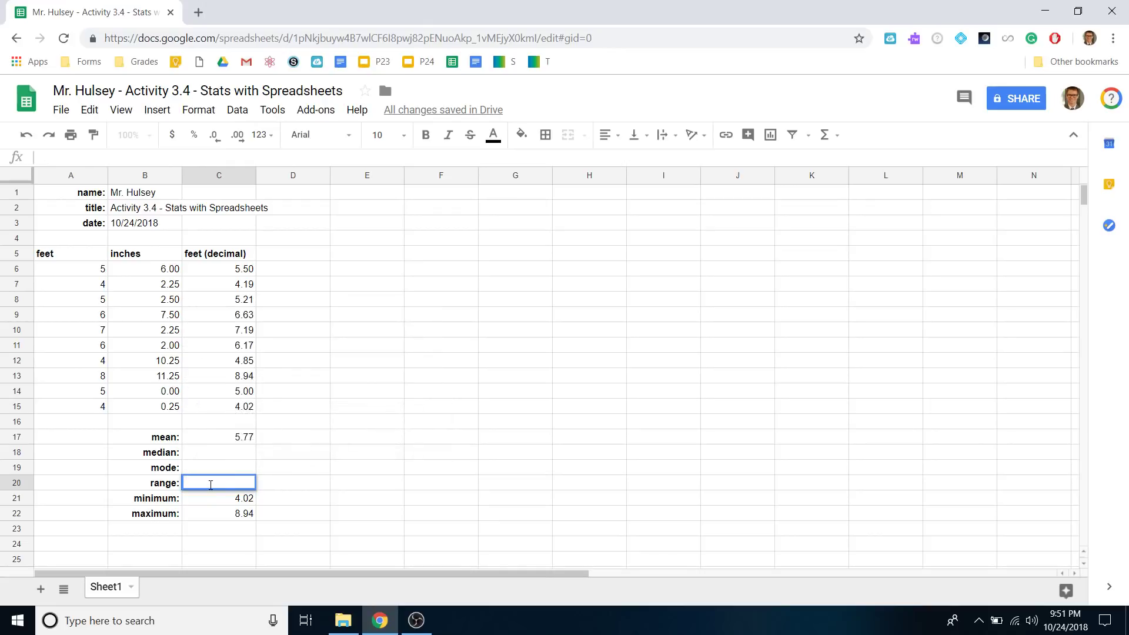
Step: Enter the range formula =C22-C21 in C20, subtracting the minimum from the maximum
type("=")
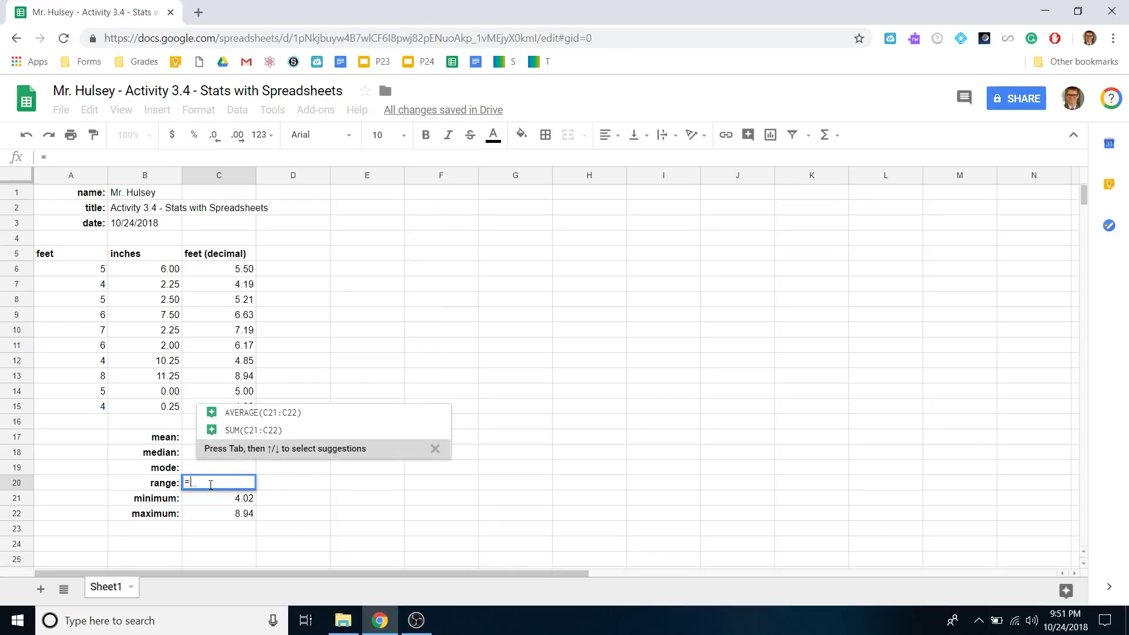
left_click(230, 518)
type("-")
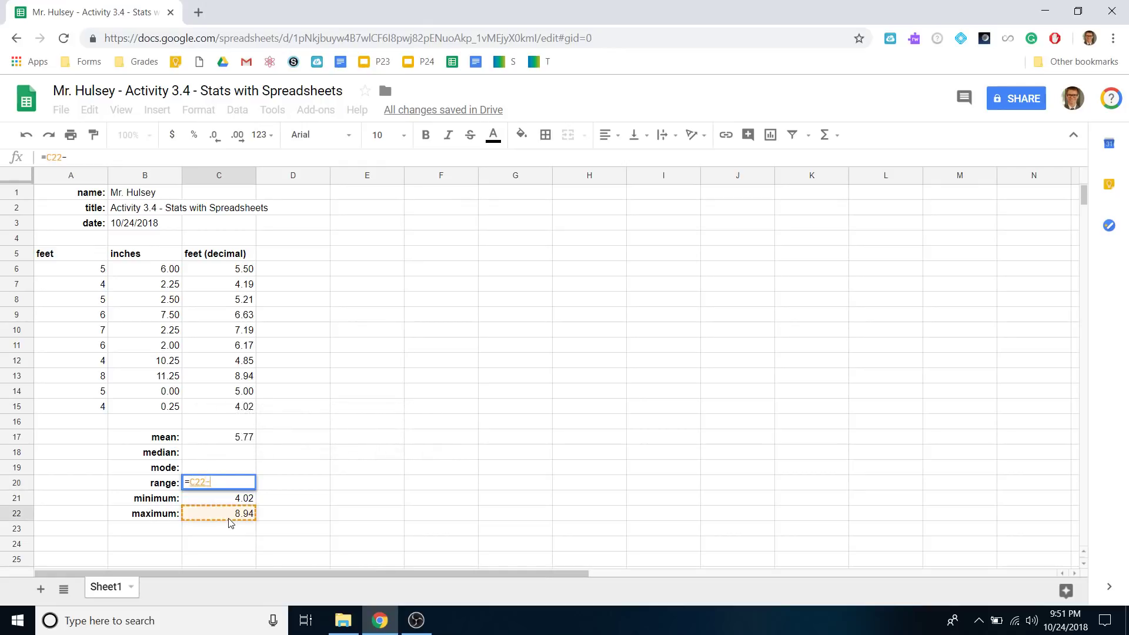
left_click(246, 503)
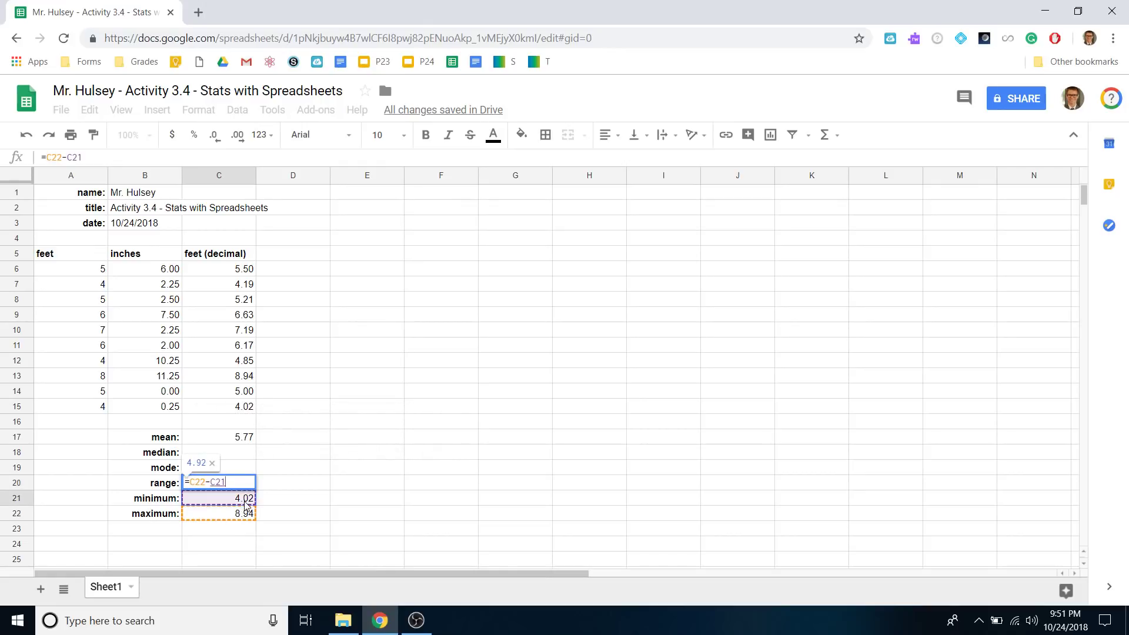
key("Return")
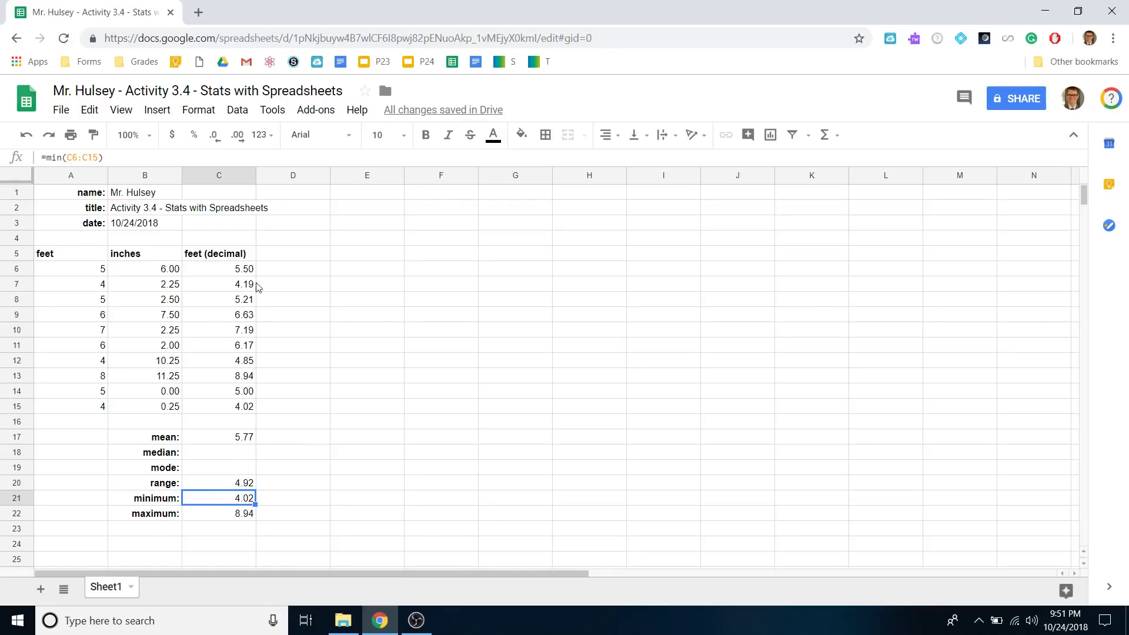
Step: Create a pivot table from the feet (decimal) column, C5:C15, including its header
left_click(239, 456)
left_click(264, 381)
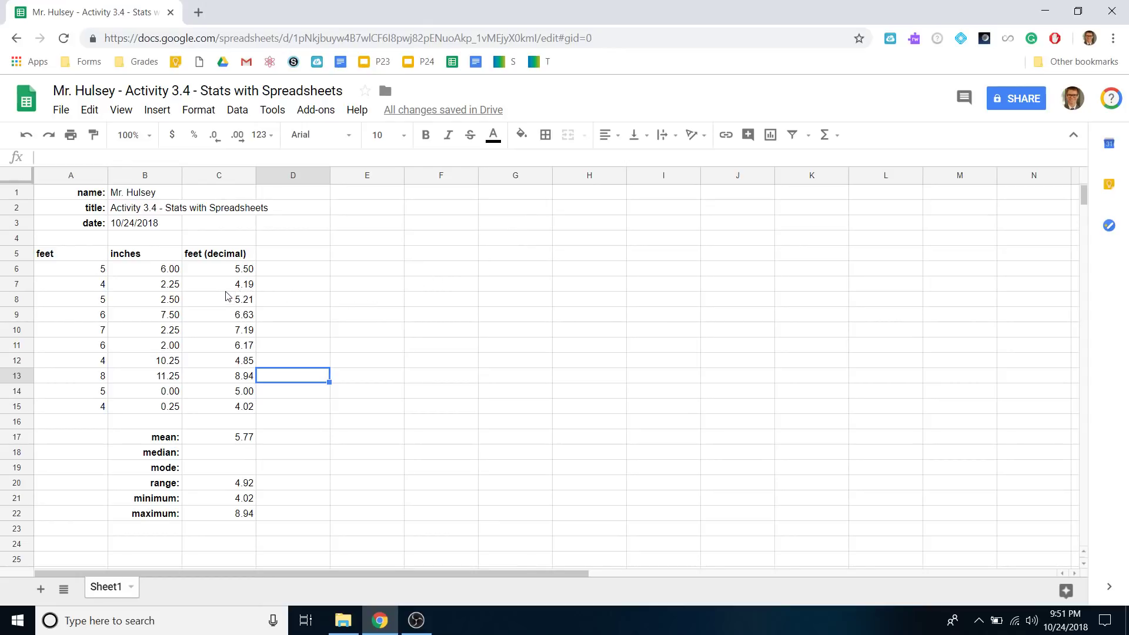
left_click(238, 256)
left_click(297, 274)
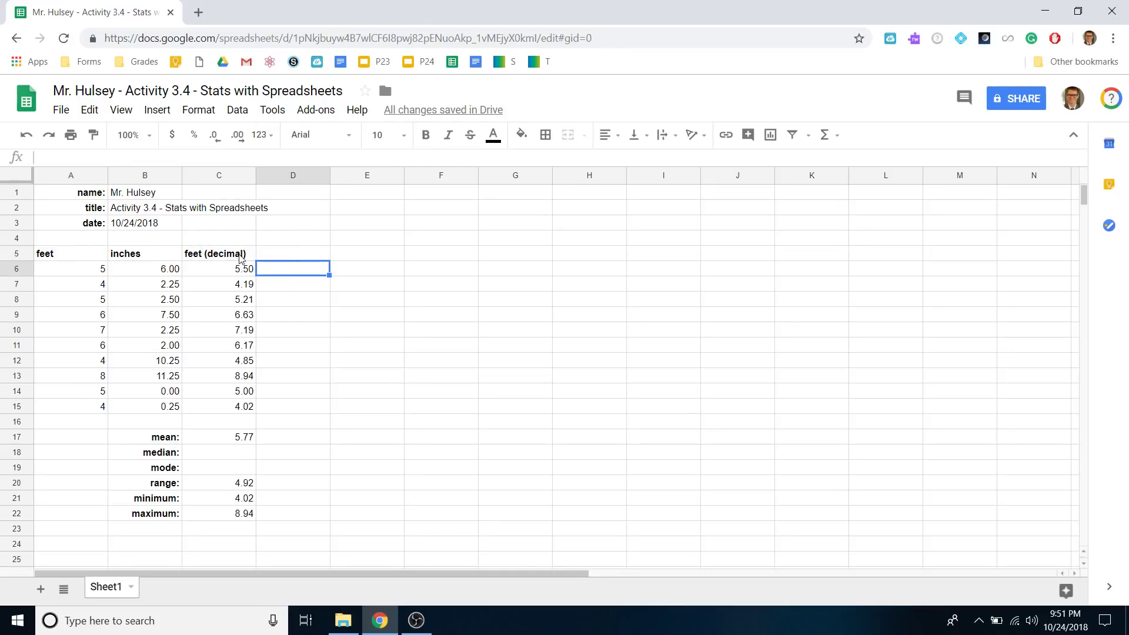
left_click(239, 257)
left_click_drag(241, 268, 246, 411)
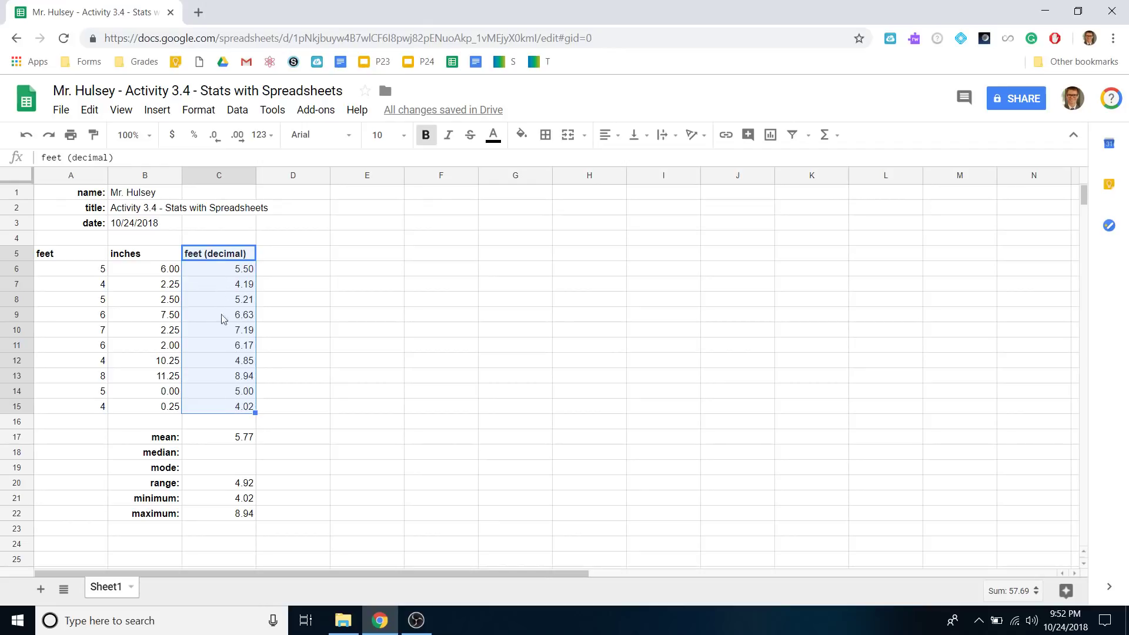
left_click(221, 257)
left_click(288, 257)
left_click_drag(232, 254, 254, 413)
left_click(245, 112)
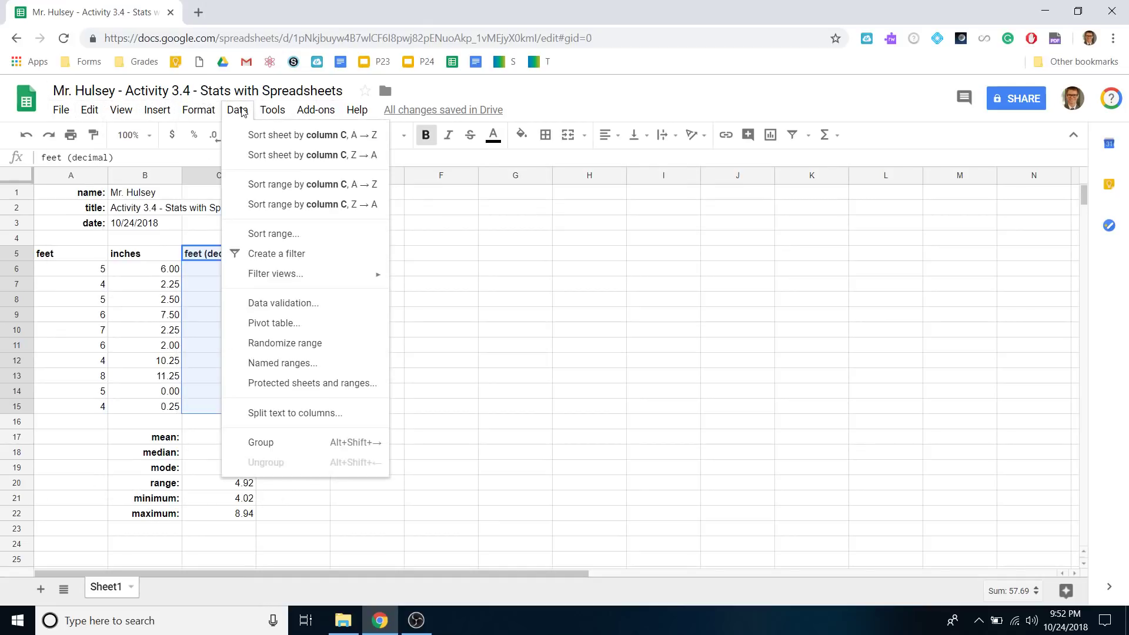
left_click(303, 329)
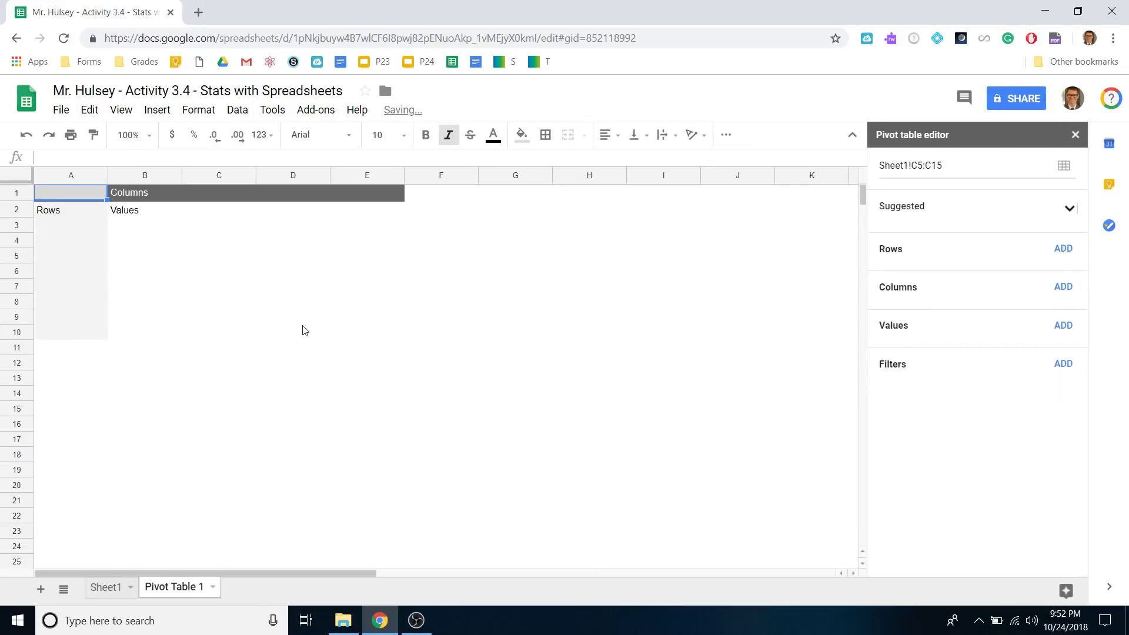
left_click(105, 587)
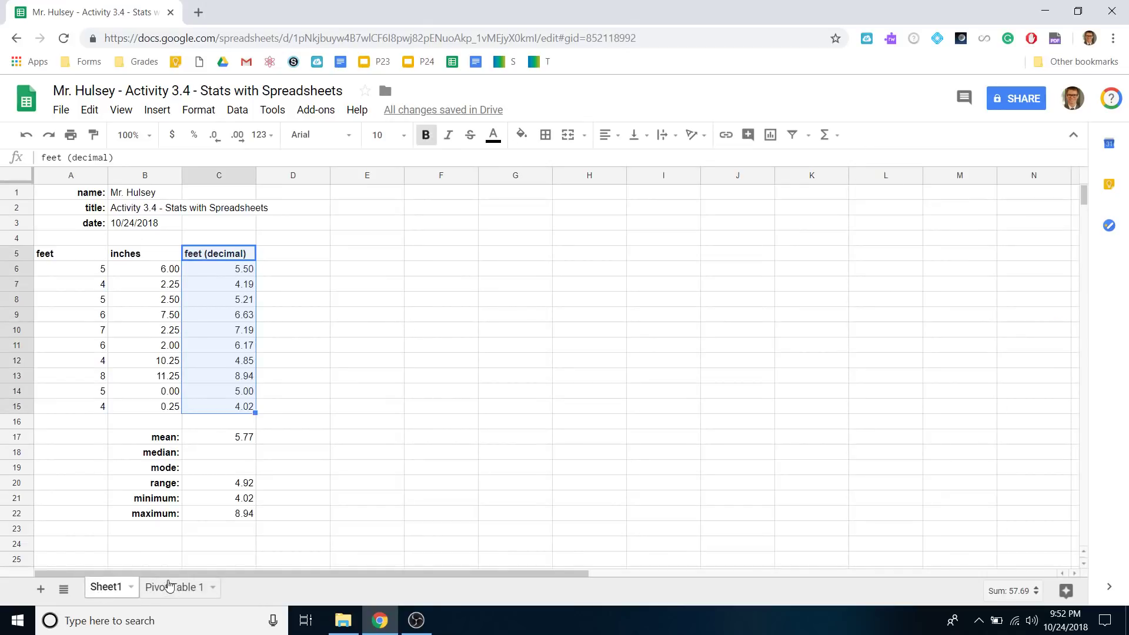
left_click(174, 587)
left_click(107, 590)
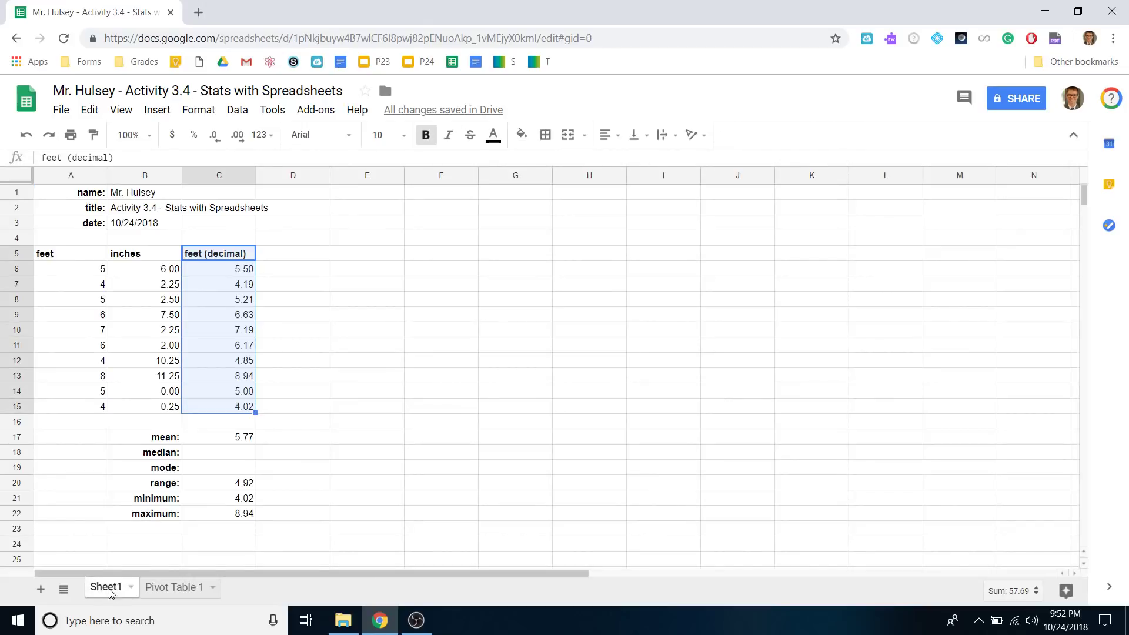
left_click(164, 587)
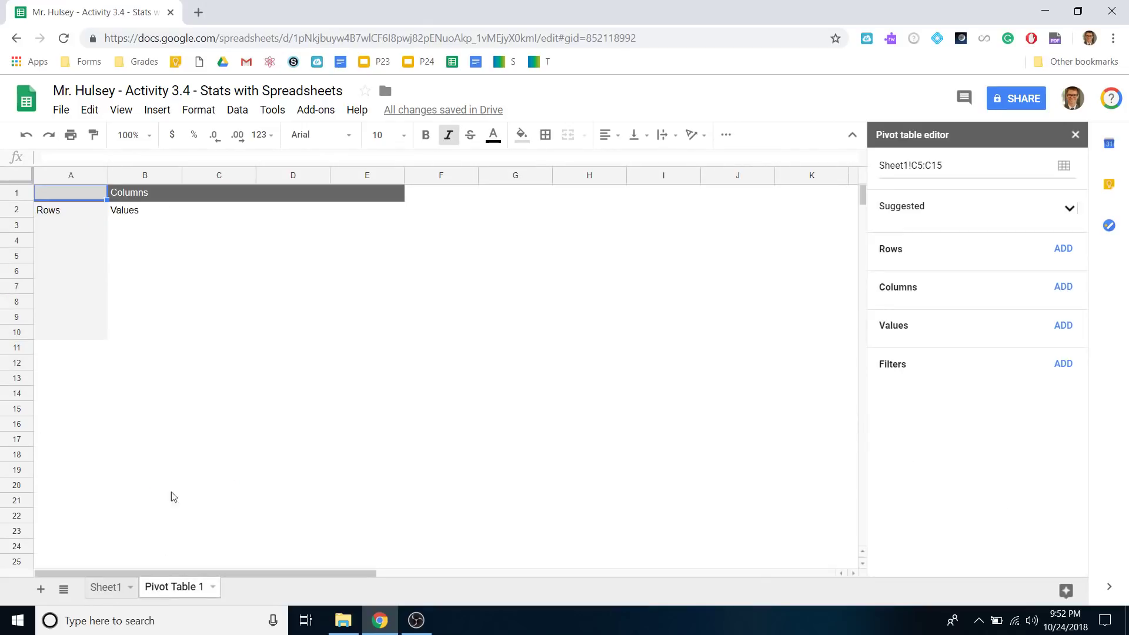
left_click_drag(72, 92, 288, 92)
left_click(288, 93)
left_click(149, 245)
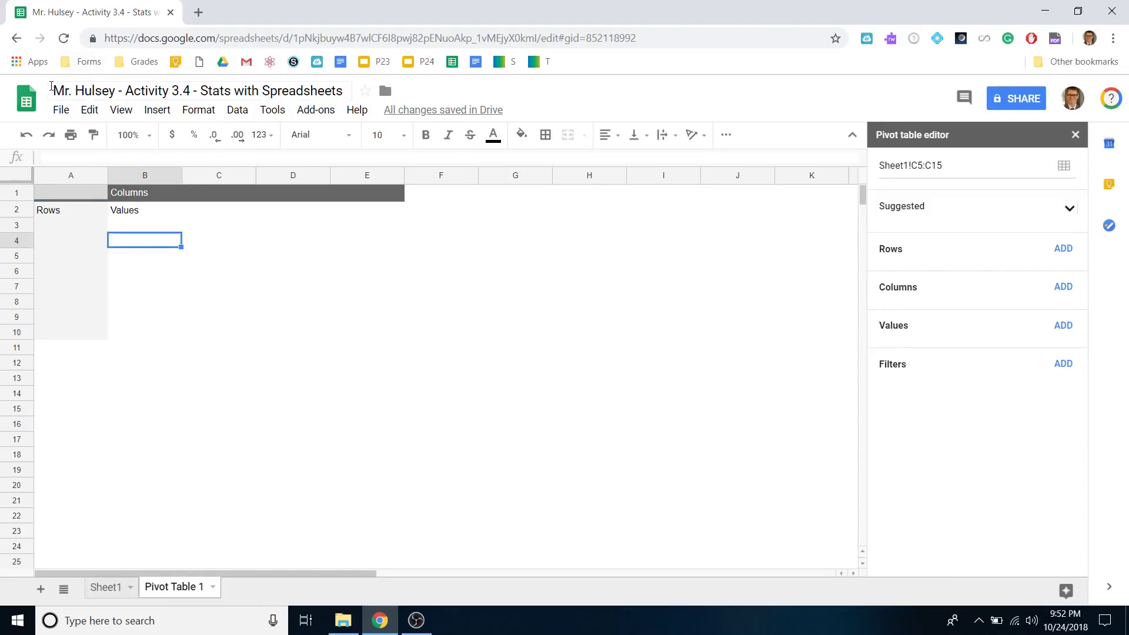
left_click(103, 587)
left_click(170, 586)
Step: Add feet (decimal) to the pivot table as rows and as values summarized by COUNT
left_click(1063, 248)
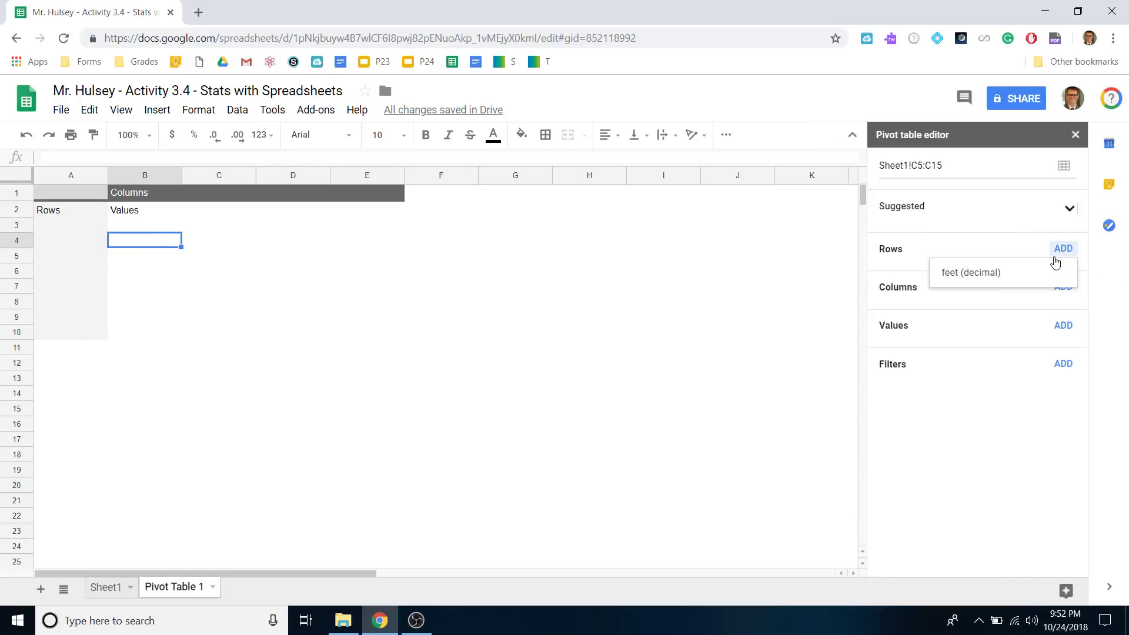
left_click(1036, 282)
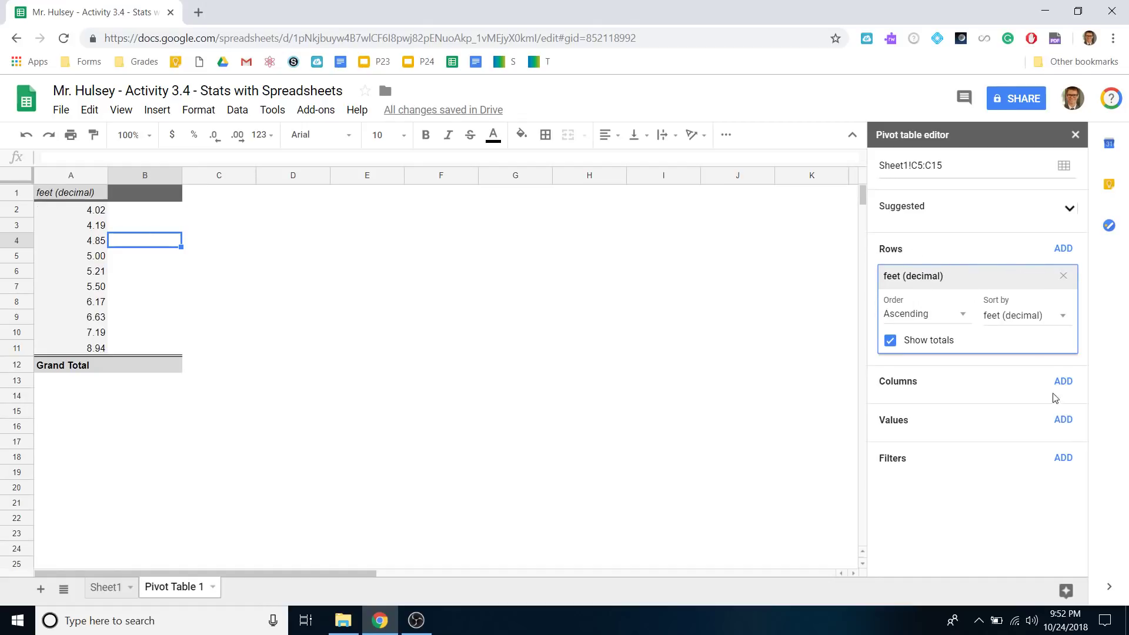
left_click(1064, 420)
left_click(981, 444)
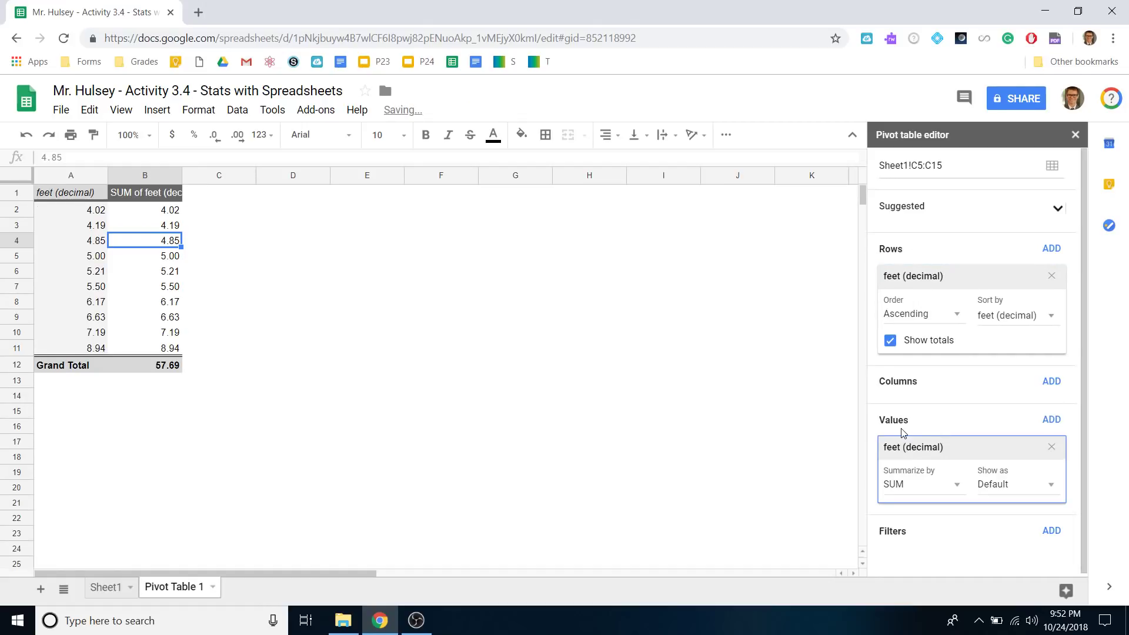
left_click(945, 491)
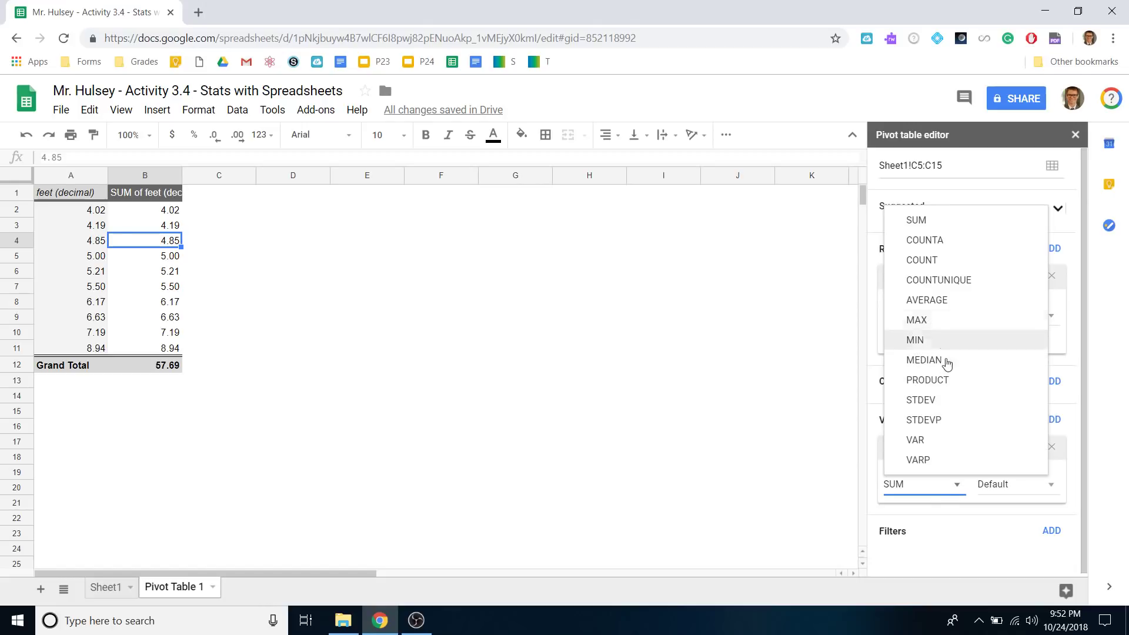
left_click(922, 260)
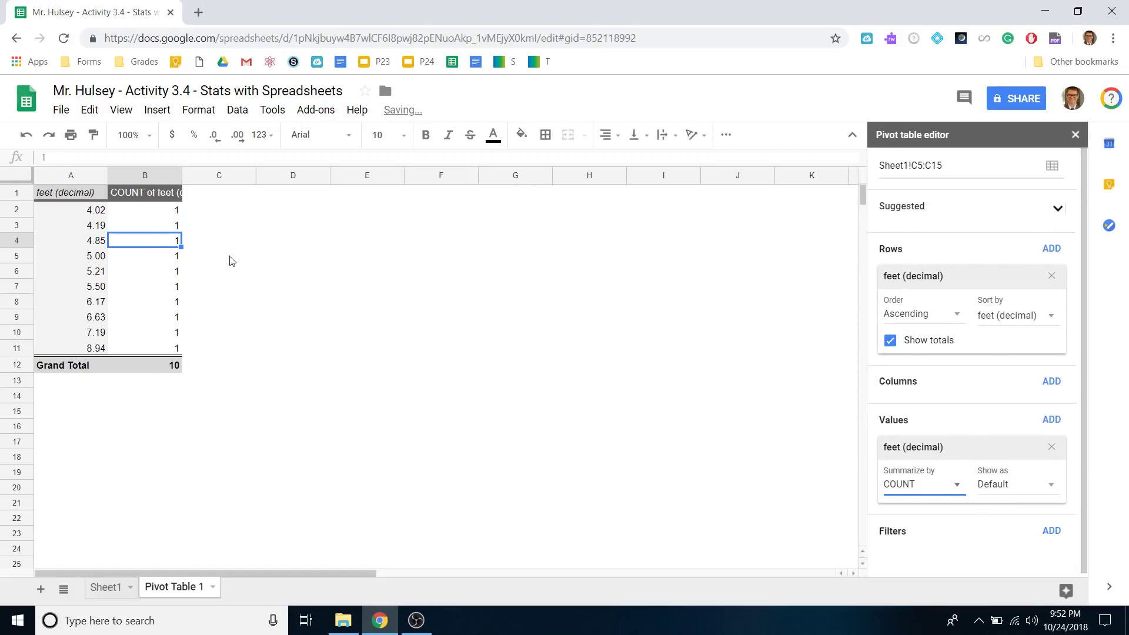
Step: Examine the count beside each decimal height in the pivot table to look for repeated values
left_click_drag(156, 210, 164, 348)
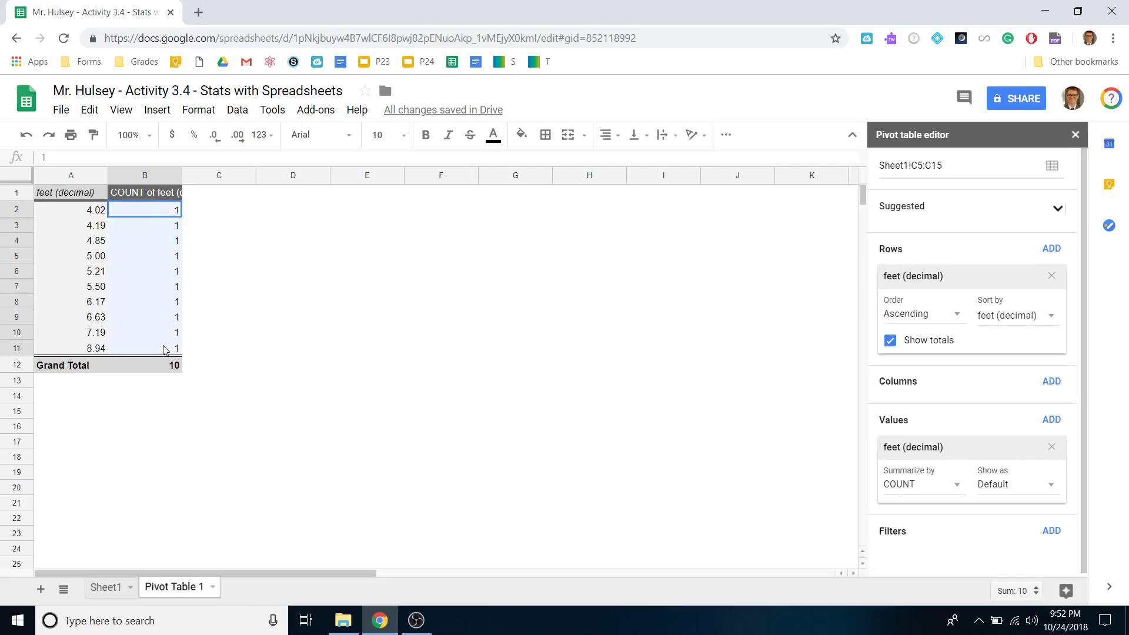
left_click(151, 213)
left_click(153, 226)
left_click(151, 214)
left_click(146, 240)
left_click(136, 289)
left_click(93, 286)
left_click(129, 301)
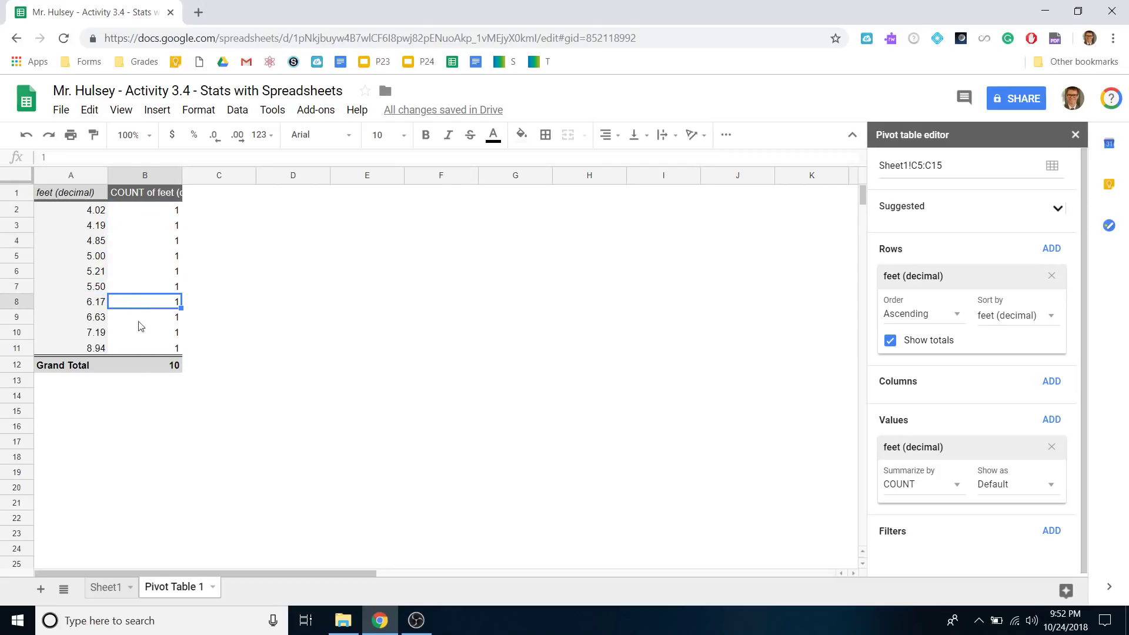
Step: On Sheet1, set the inches value in B15 to 2.25 so that it matches B7
left_click(104, 590)
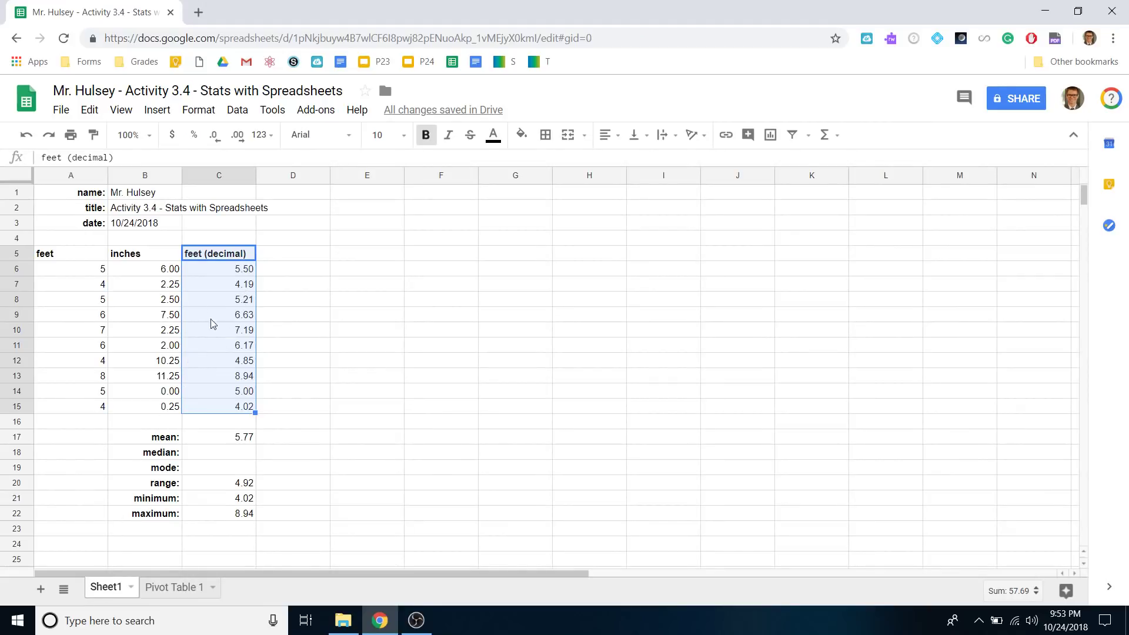
left_click(168, 410)
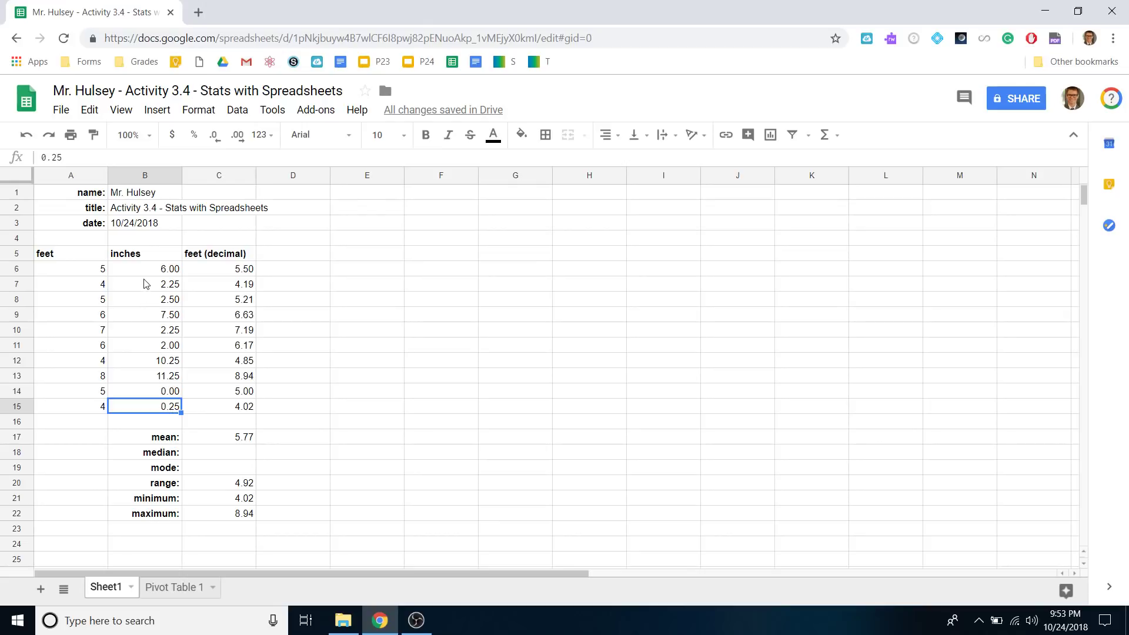
left_click(146, 288)
left_click(158, 412)
key("BackSpace")
type("2.25")
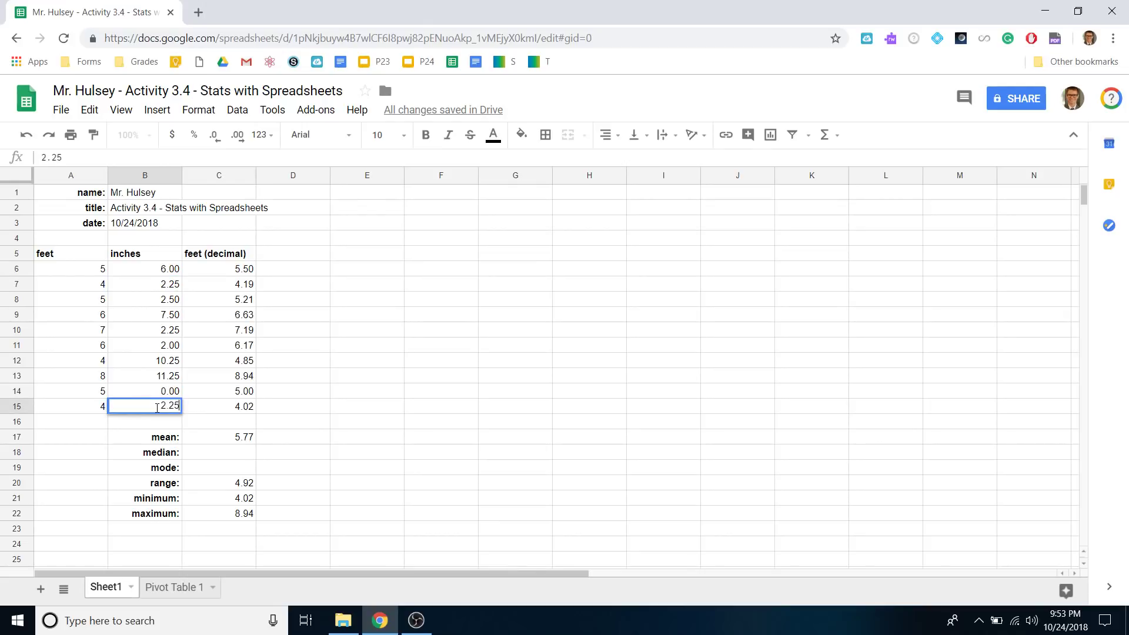
key("Return")
Step: Compare the decimal heights in C7 and C15, and check the count for that height in the pivot table
left_click(244, 290)
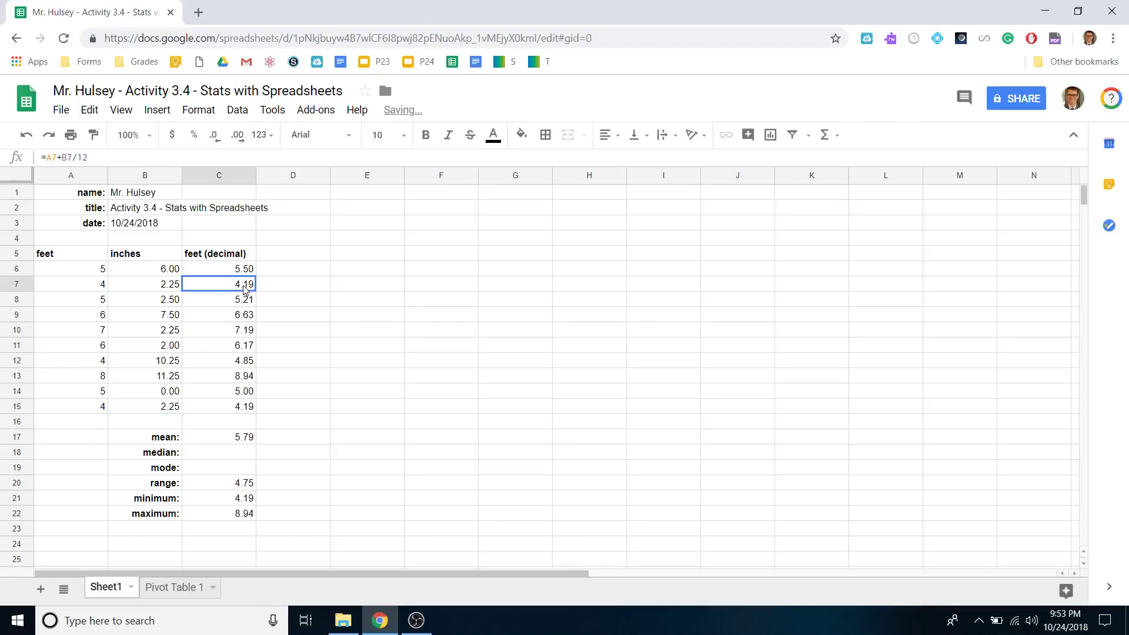
left_click(244, 410)
left_click(165, 588)
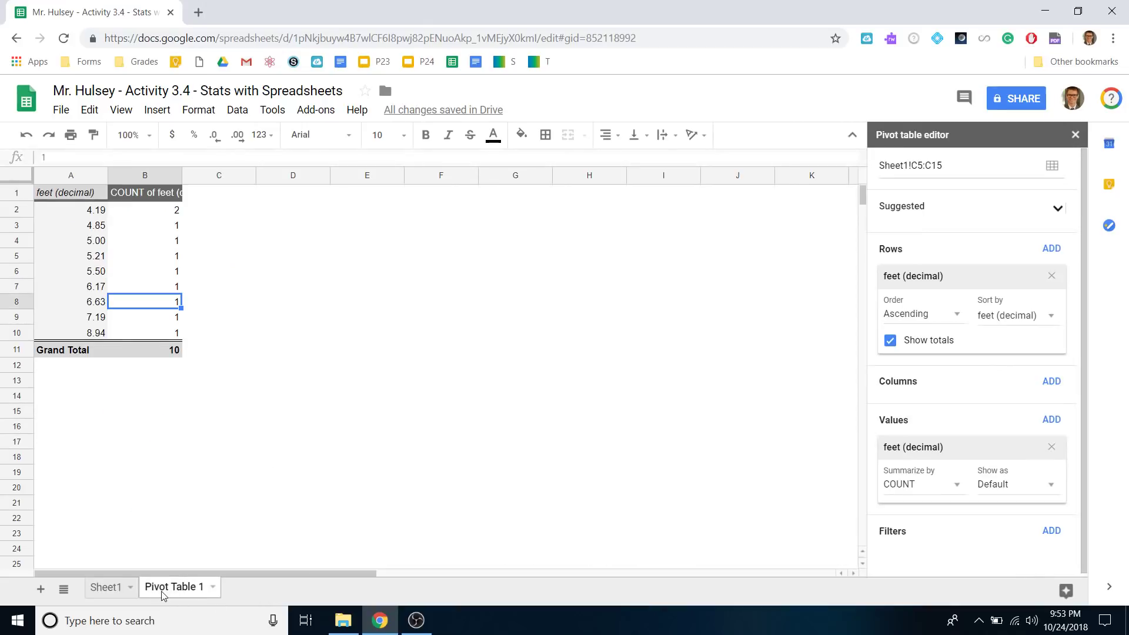
left_click(145, 215)
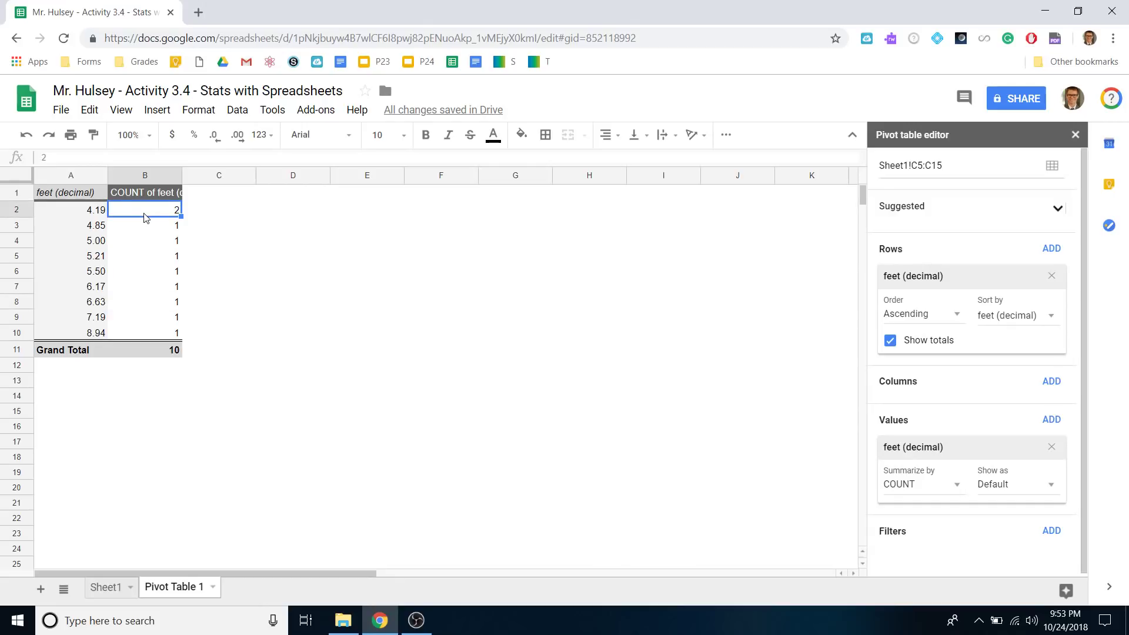
left_click(76, 211)
left_click(148, 213)
left_click(97, 213)
Step: Undo the change to the inches value in B15 on Sheet1
left_click(107, 587)
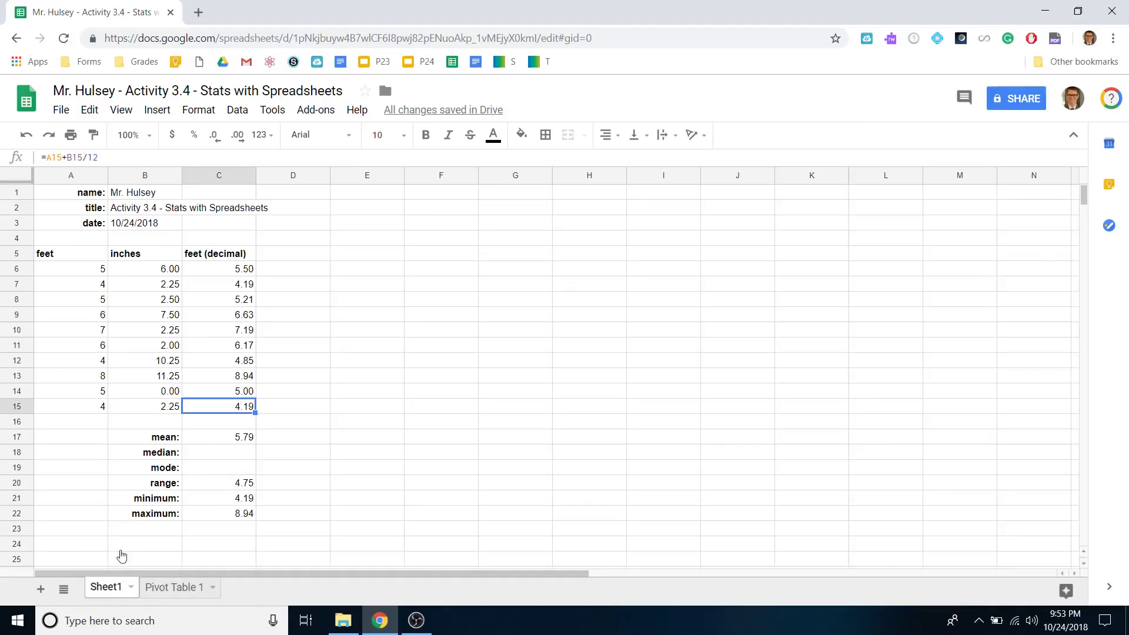
left_click(170, 410)
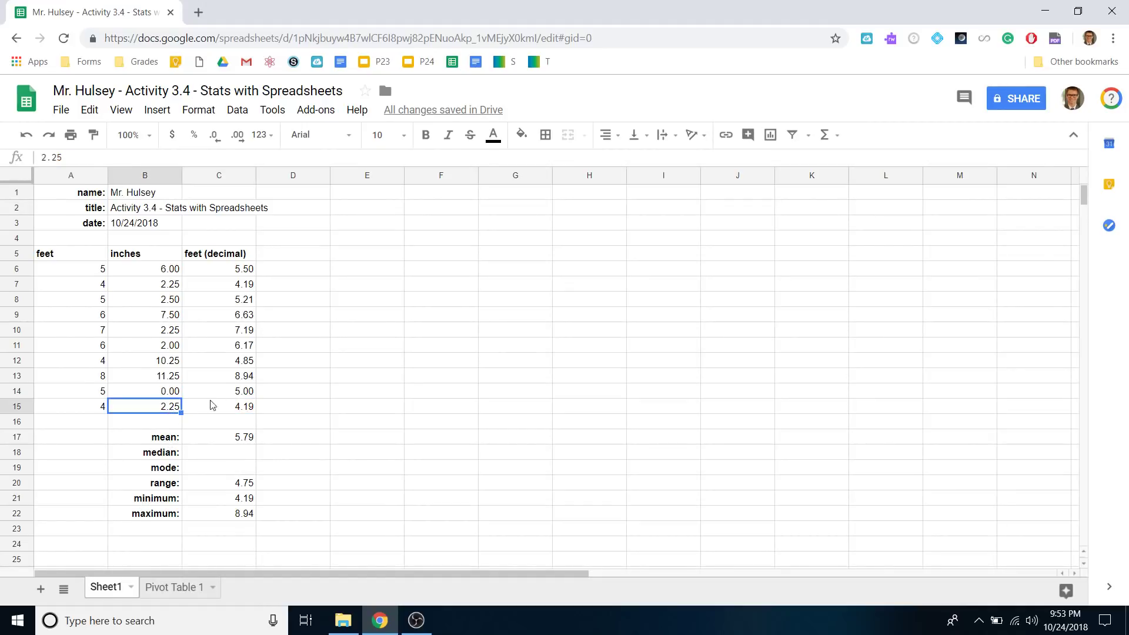
key("ctrl+z")
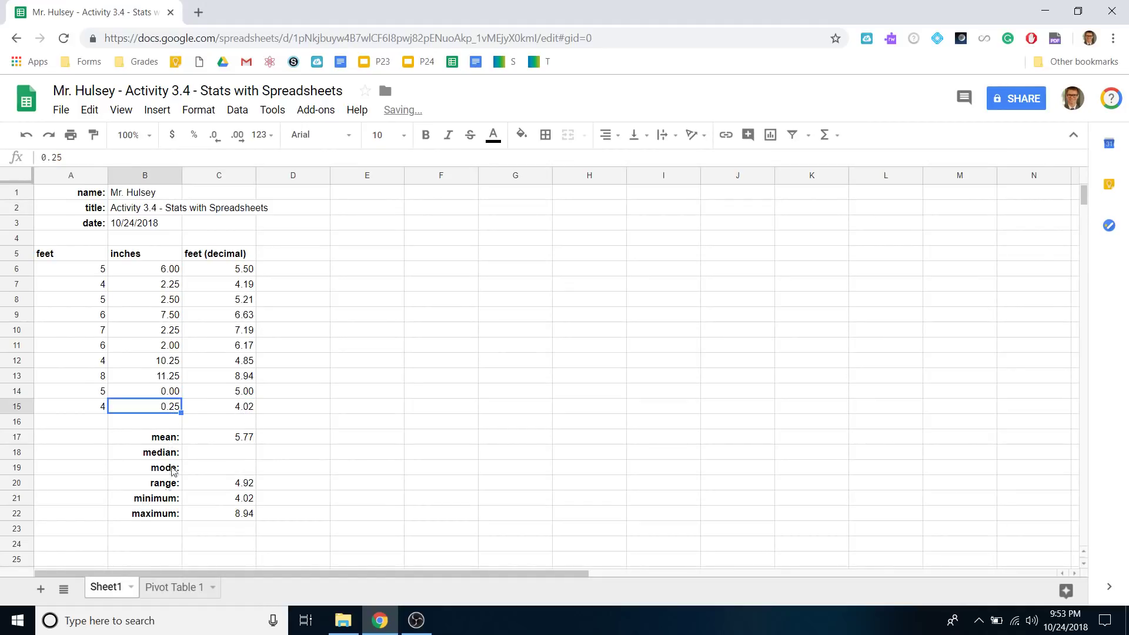
Step: Review all heights and their counts in the pivot table for a mode, and return to Sheet1
left_click(176, 586)
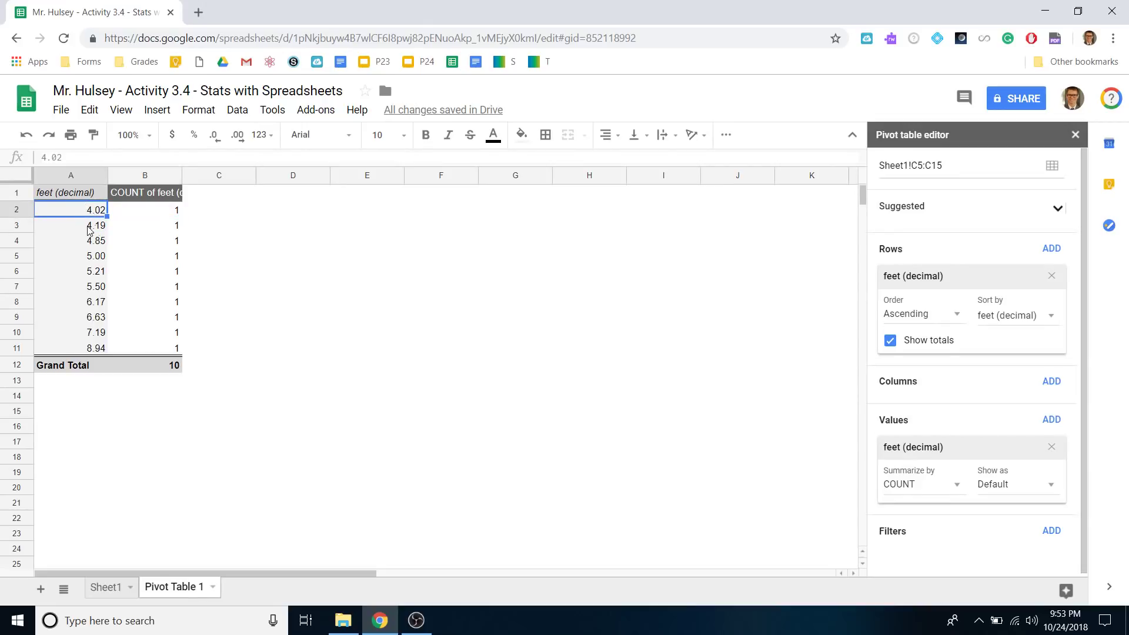
key("Down")
key("Down")
key("Down")
key("Down")
key("Down")
key("Down")
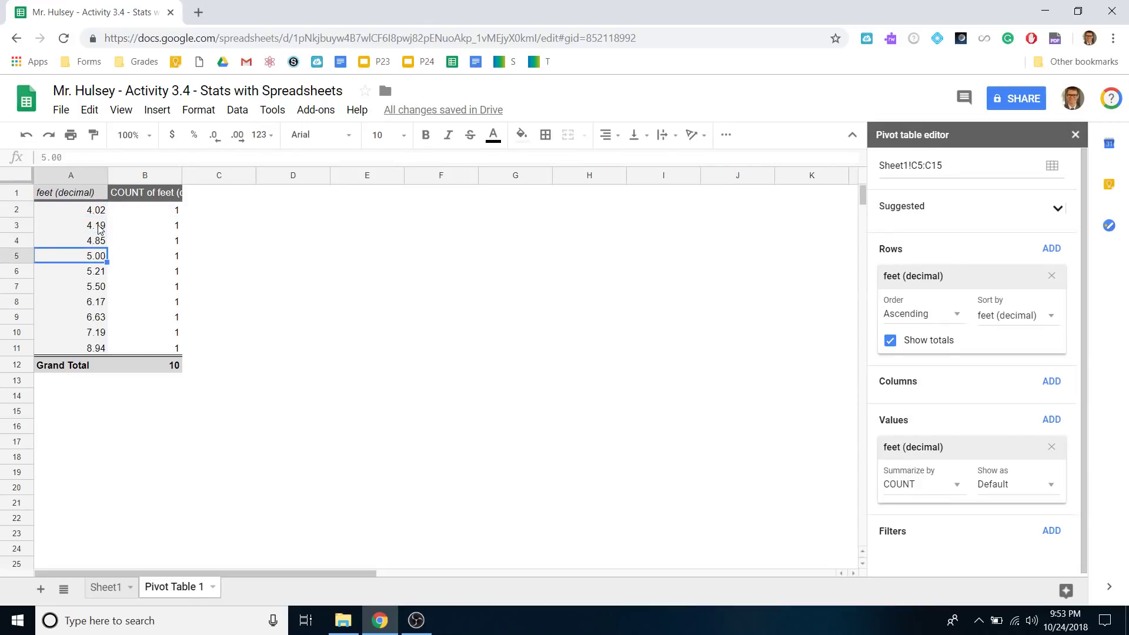
key("Down")
key("Down")
key("Down")
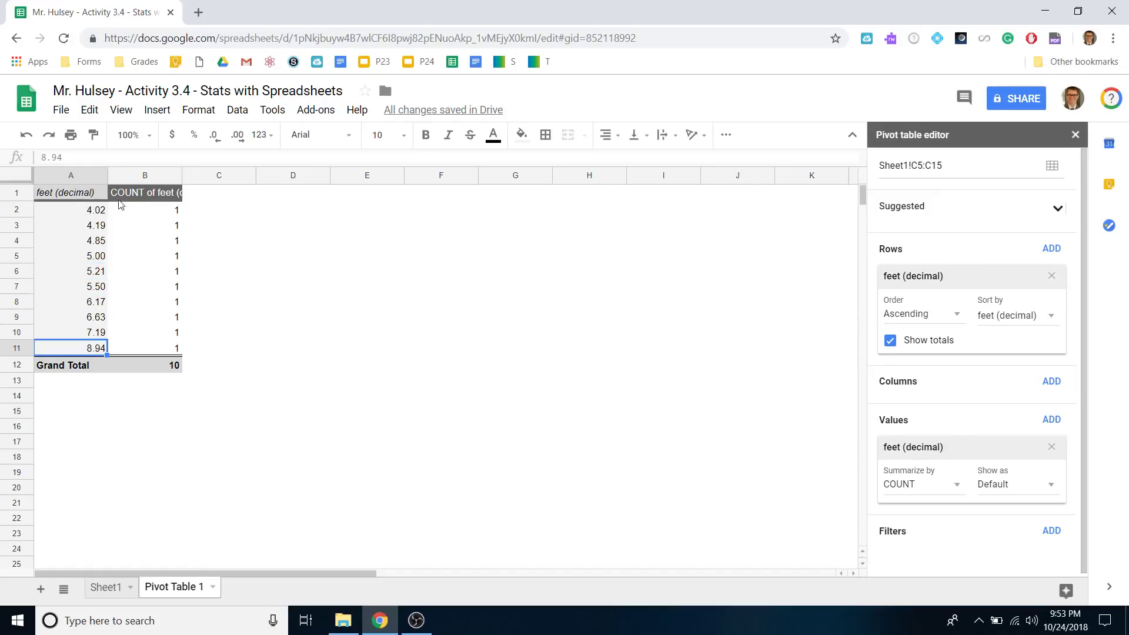
left_click(164, 214)
left_click(151, 352)
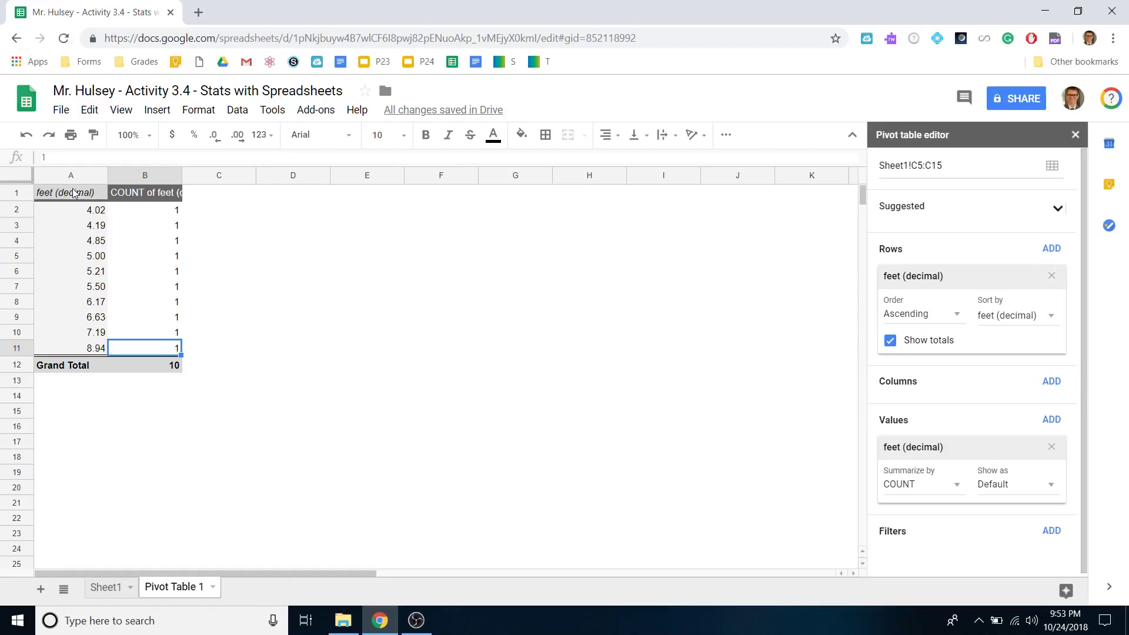
left_click_drag(69, 194, 164, 365)
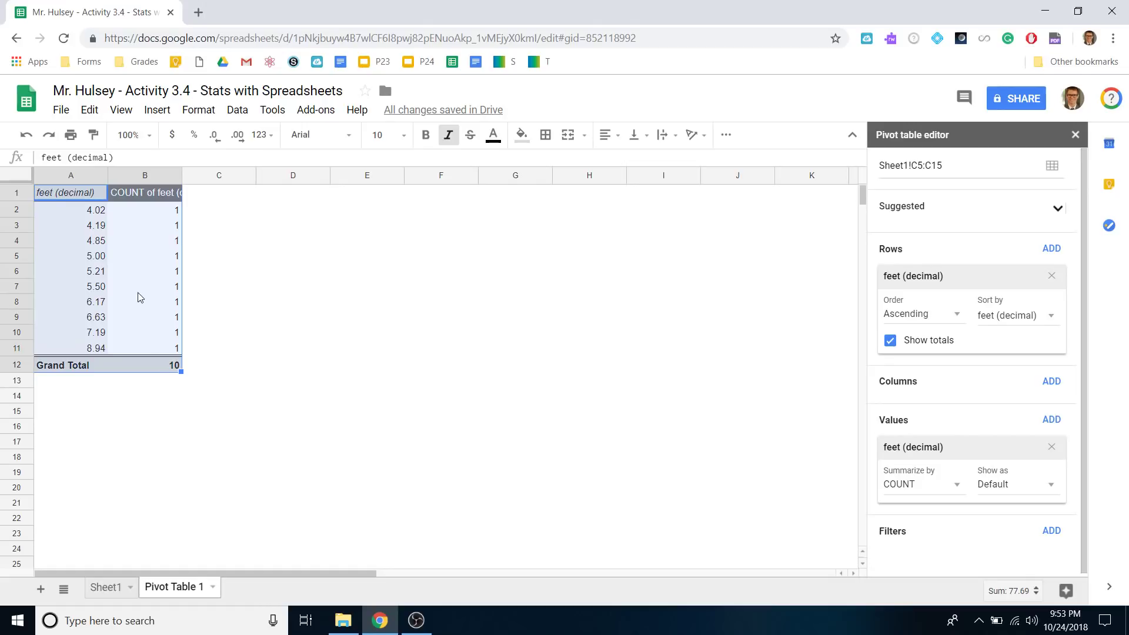
left_click(106, 587)
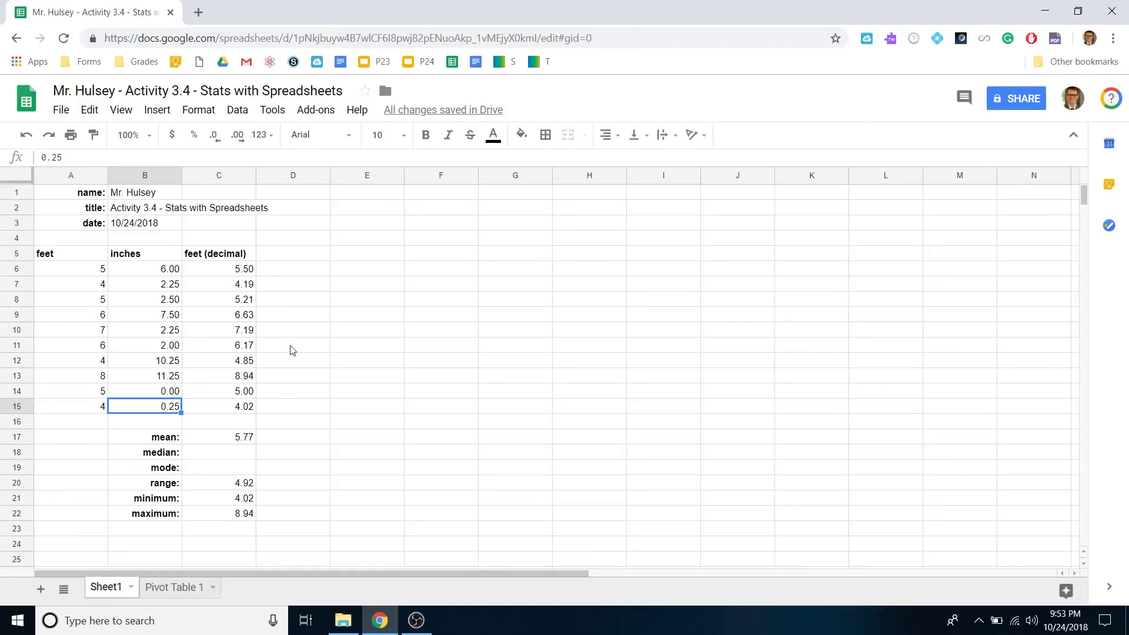
Step: Paste the copied pivot table of decimal feet values and counts into Sheet1 starting at E6
left_click(348, 274)
key("ctrl+v")
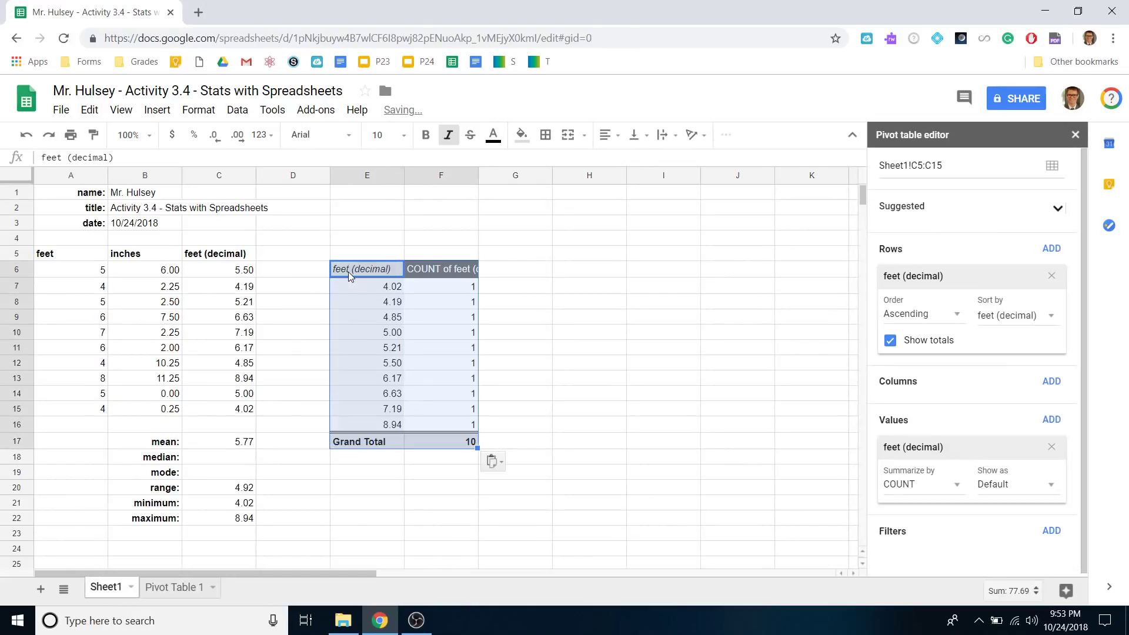
left_click(343, 479)
left_click(392, 362)
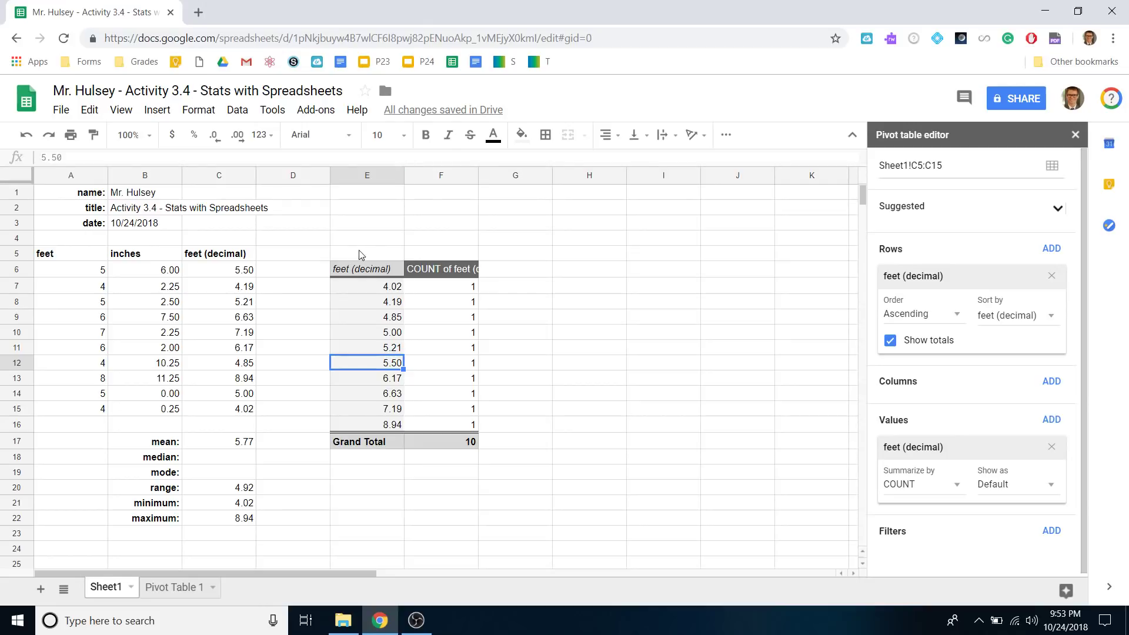
left_click(377, 225)
left_click(387, 324)
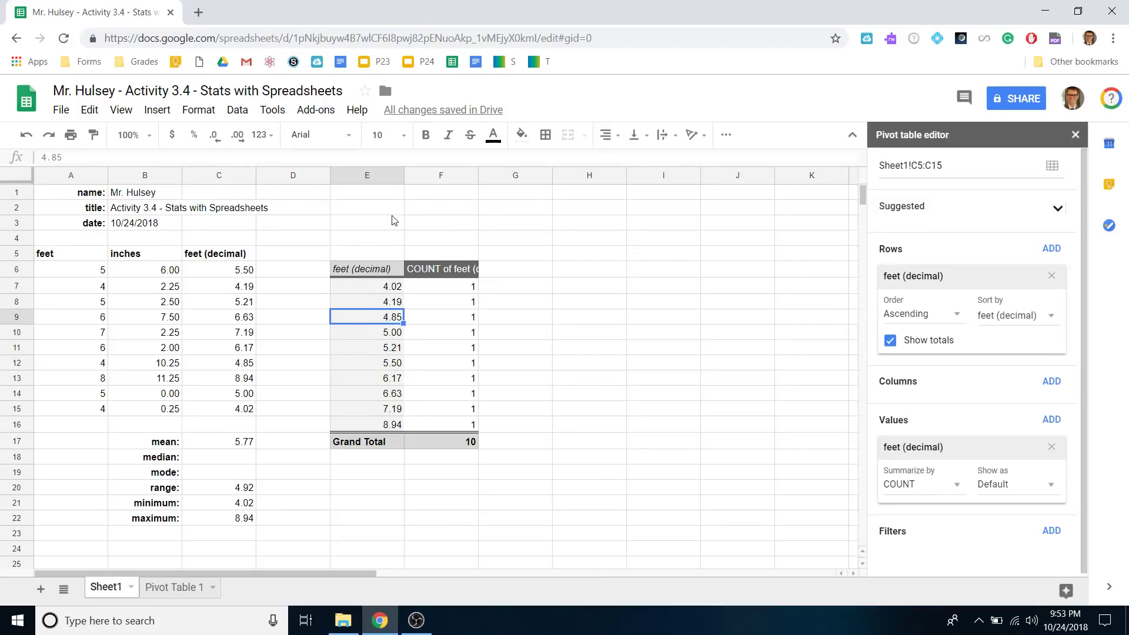
left_click(442, 269)
left_click(386, 213)
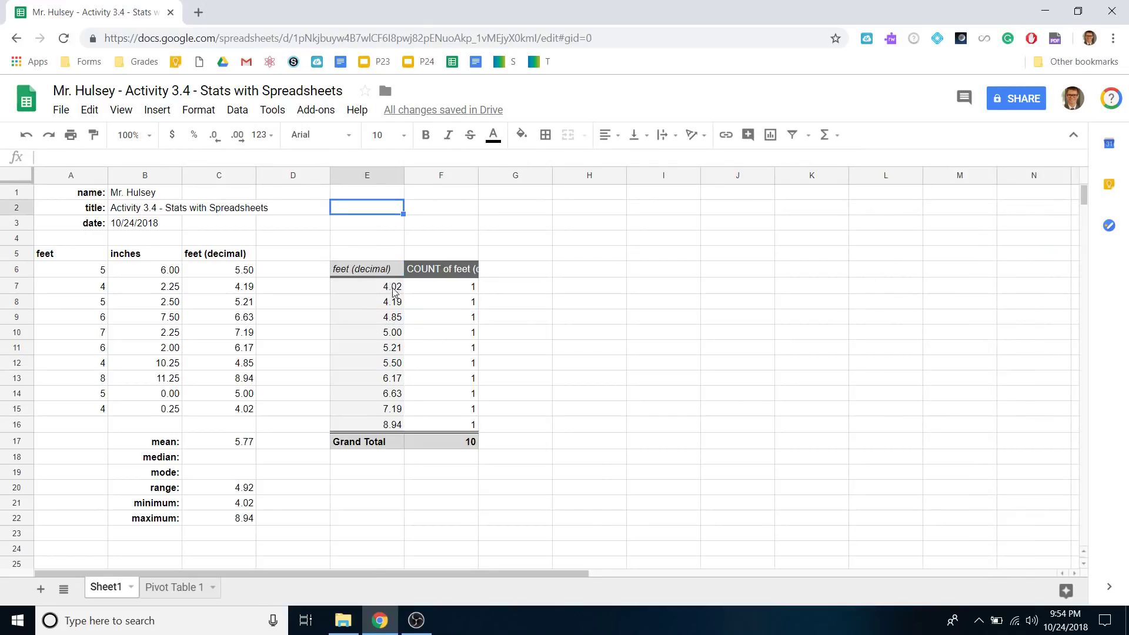
Step: Try pasting only cells A1:A4 of the Pivot Table 1 sheet into Sheet1 at H8, and undo the paste
left_click(174, 587)
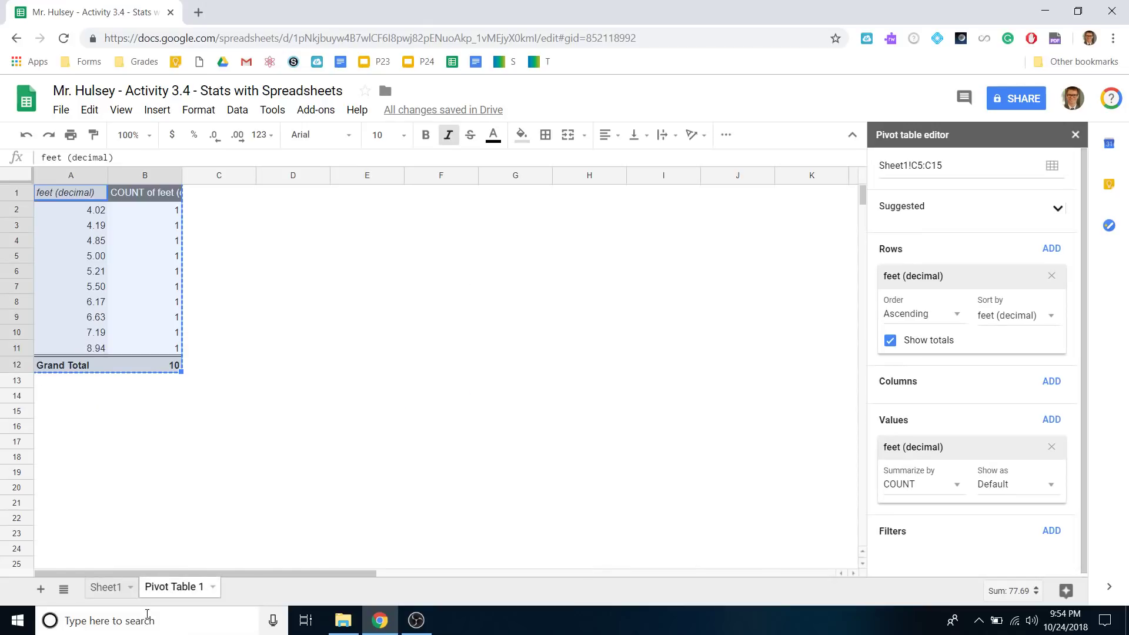
left_click(228, 350)
left_click_drag(61, 192, 164, 275)
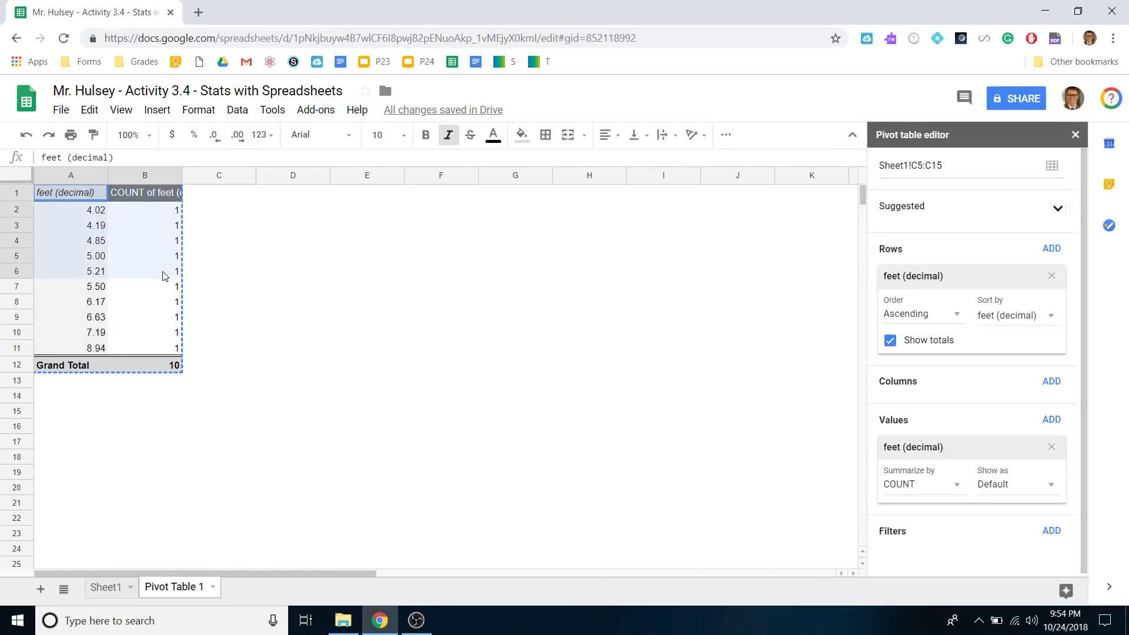
left_click(71, 225)
left_click_drag(66, 193, 76, 240)
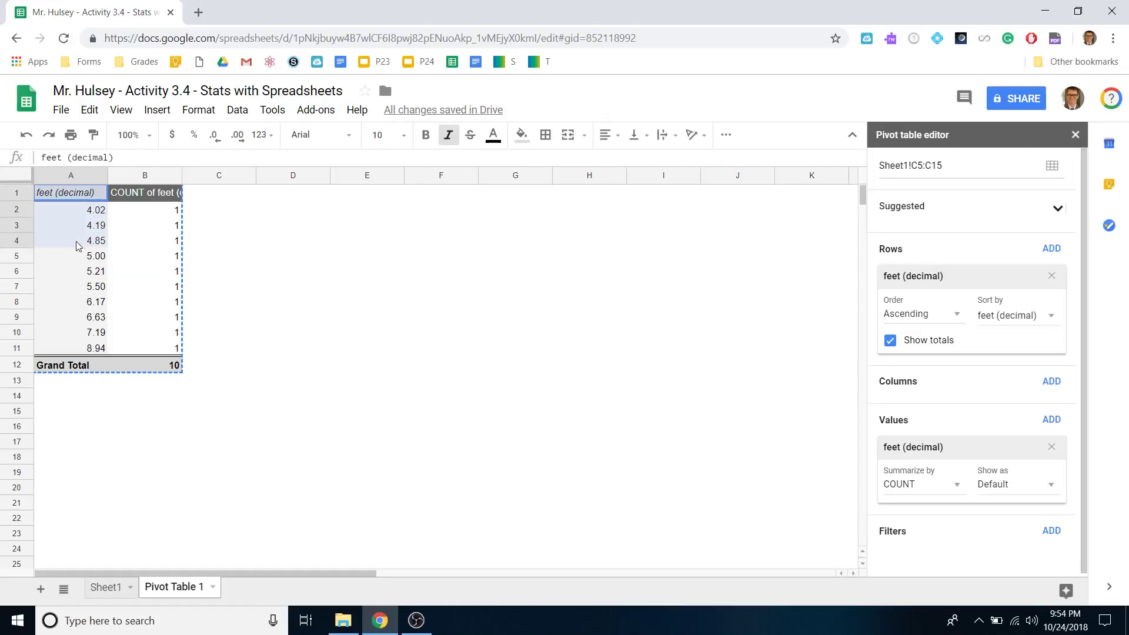
key("ctrl+c")
left_click(100, 588)
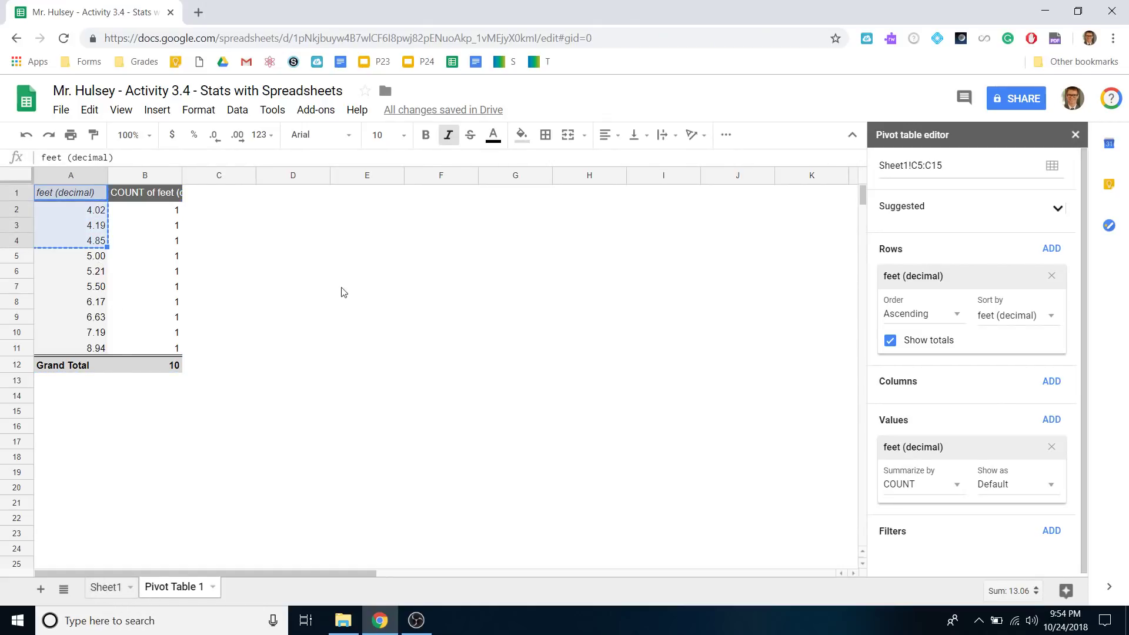
left_click(579, 301)
key("ctrl+v")
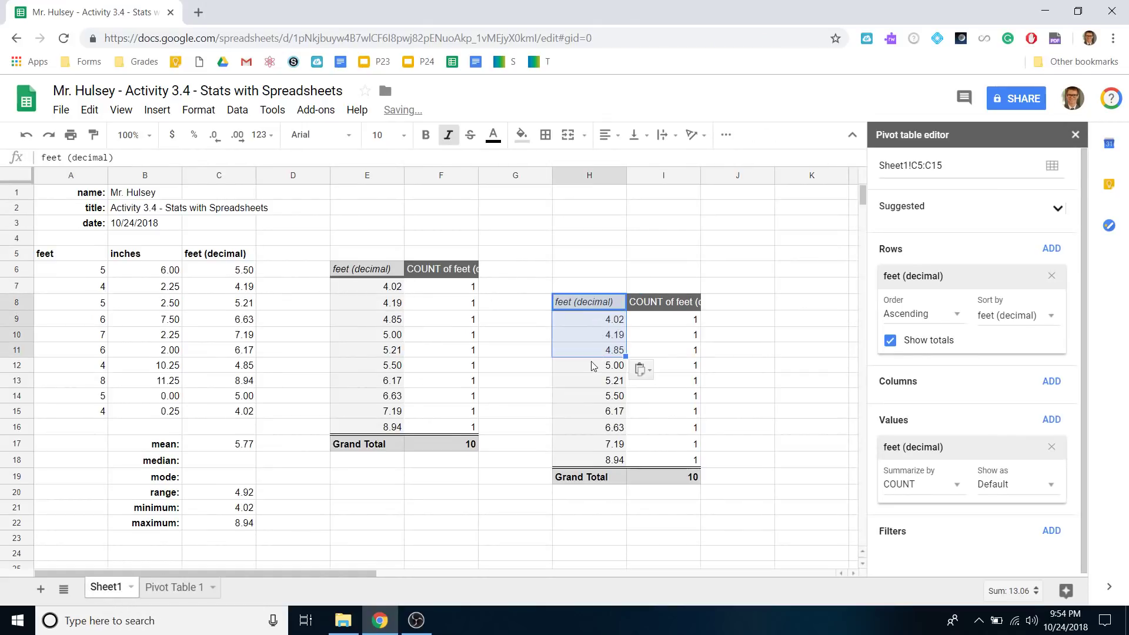
key("ctrl+z")
left_click(368, 302)
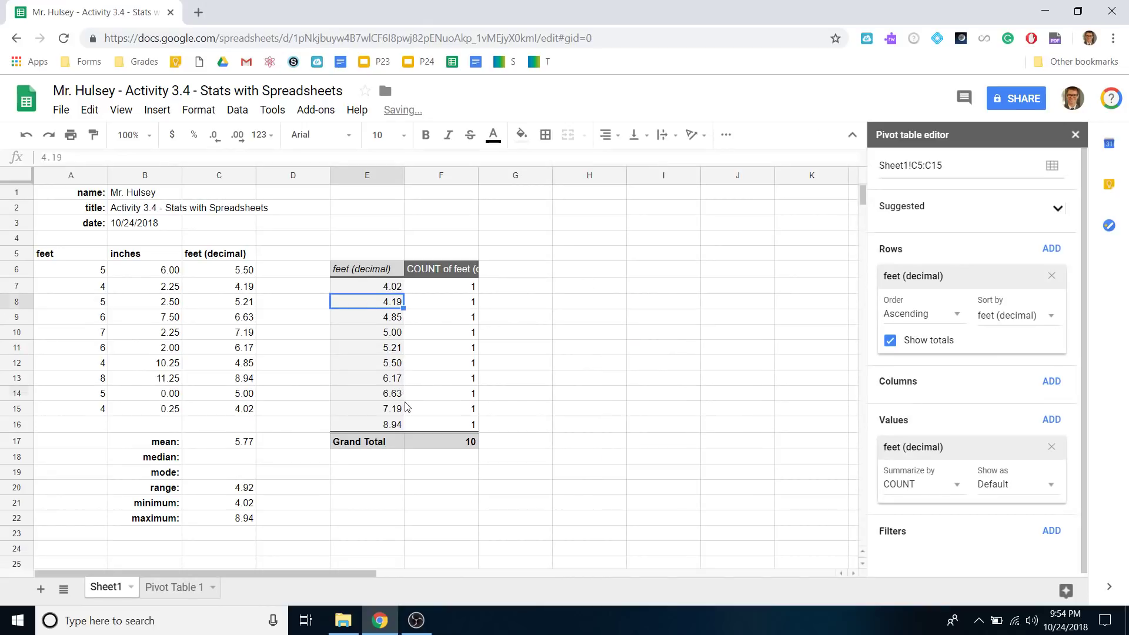
left_click(401, 394)
left_click(442, 307)
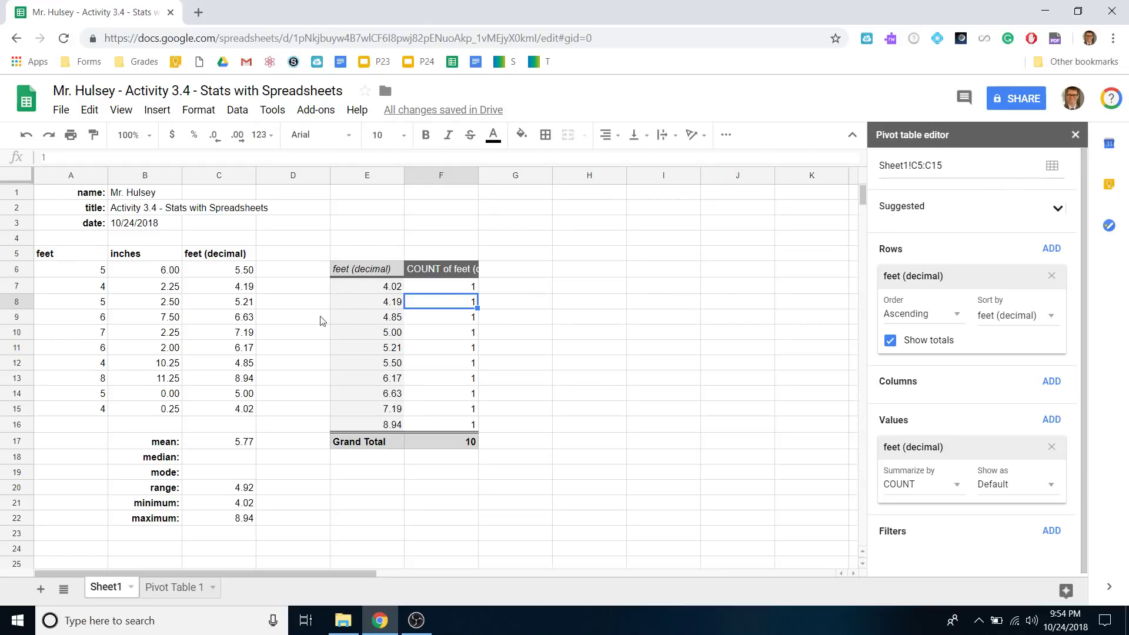
left_click(363, 305)
left_click(401, 394)
left_click(473, 379)
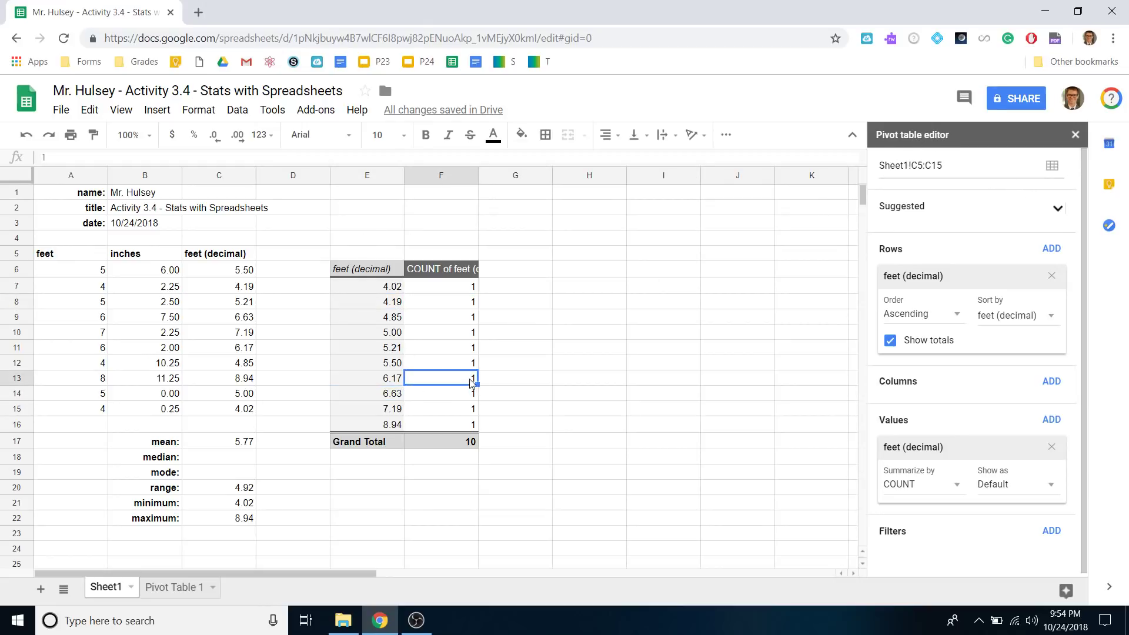
Step: Rename the headers of the pivot table on Sheet1 to Distance (ft) in E6 and Frequency in F6
left_click(375, 270)
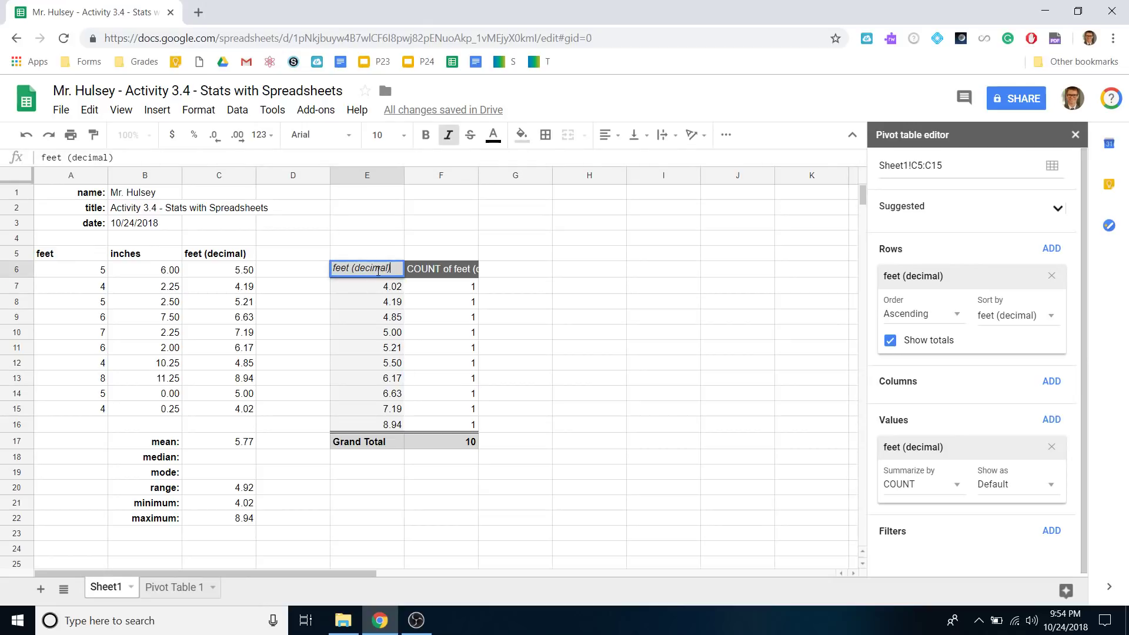
left_click_drag(396, 267, 304, 276)
type("Distance")
key("Tab")
type("Hi")
key("BackSpace")
key("BackSpace")
type("Frequency")
key("Return")
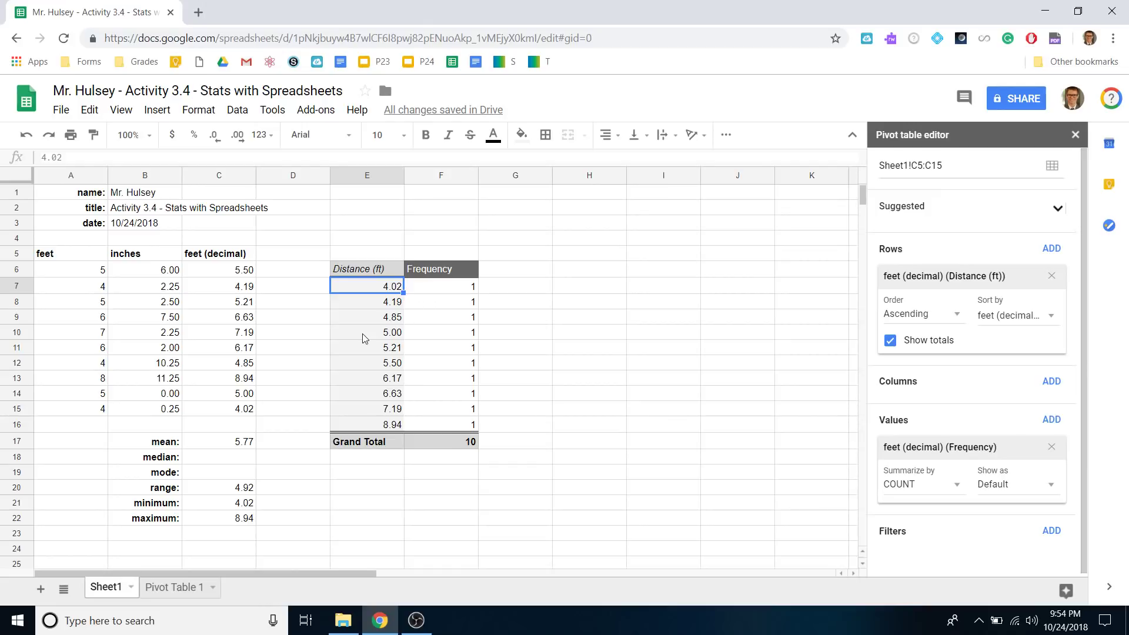
left_click(461, 361)
left_click(391, 321)
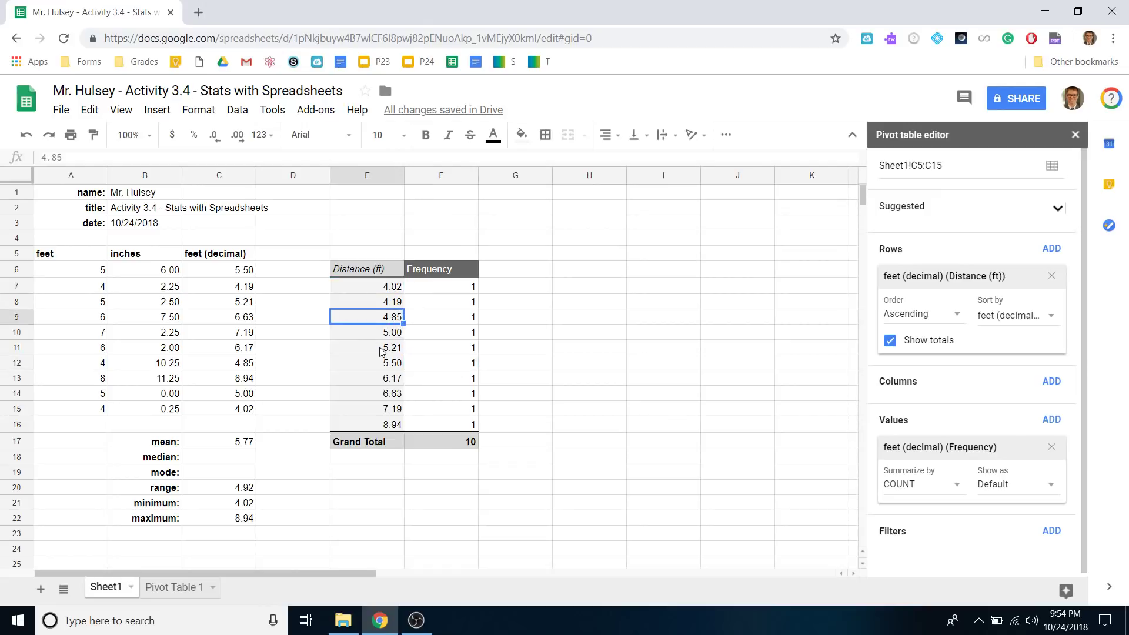
left_click(379, 334)
right_click(379, 333)
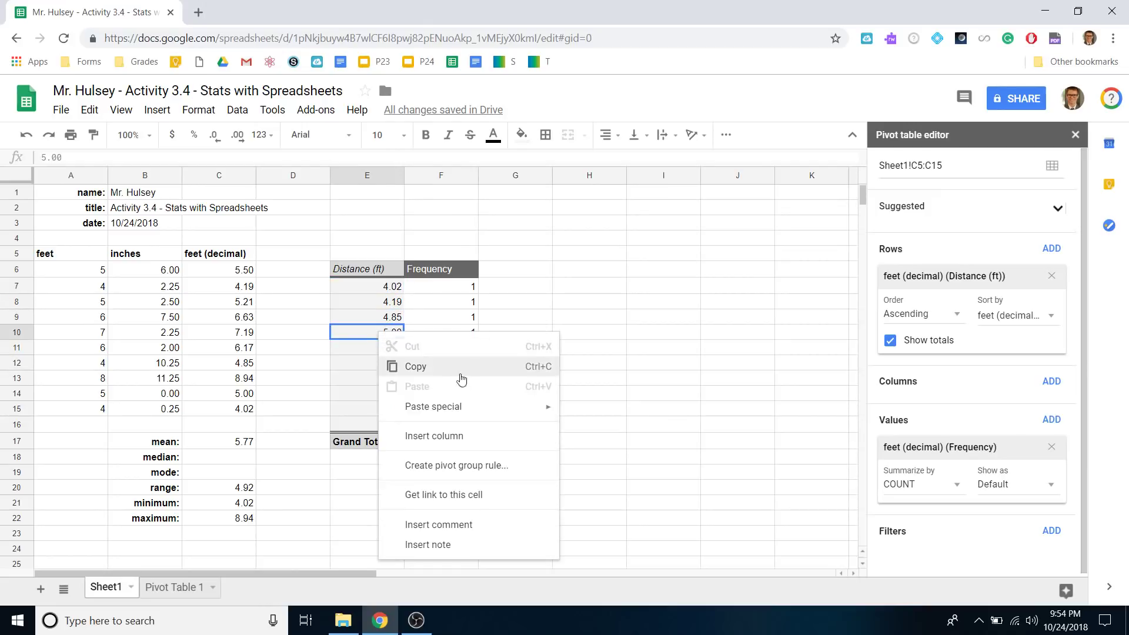
left_click(588, 269)
Step: Insert a chart of the Distance (ft) and Frequency data in E6:F16 and move it away from the feet and inches columns
left_click_drag(372, 290, 430, 415)
left_click_drag(378, 270, 461, 432)
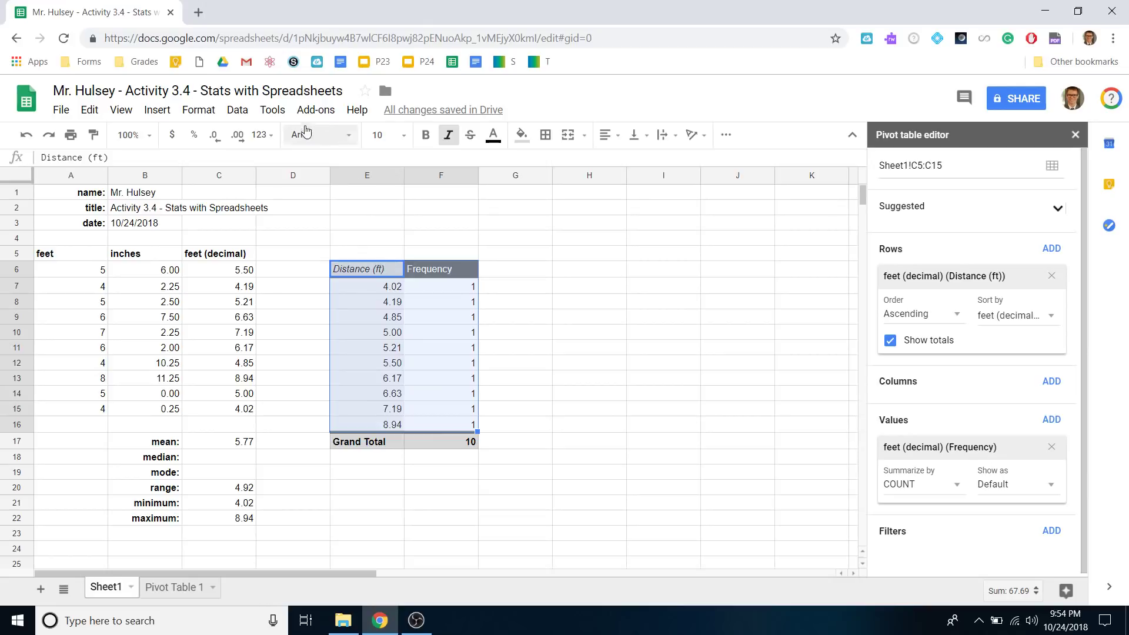
left_click(361, 269)
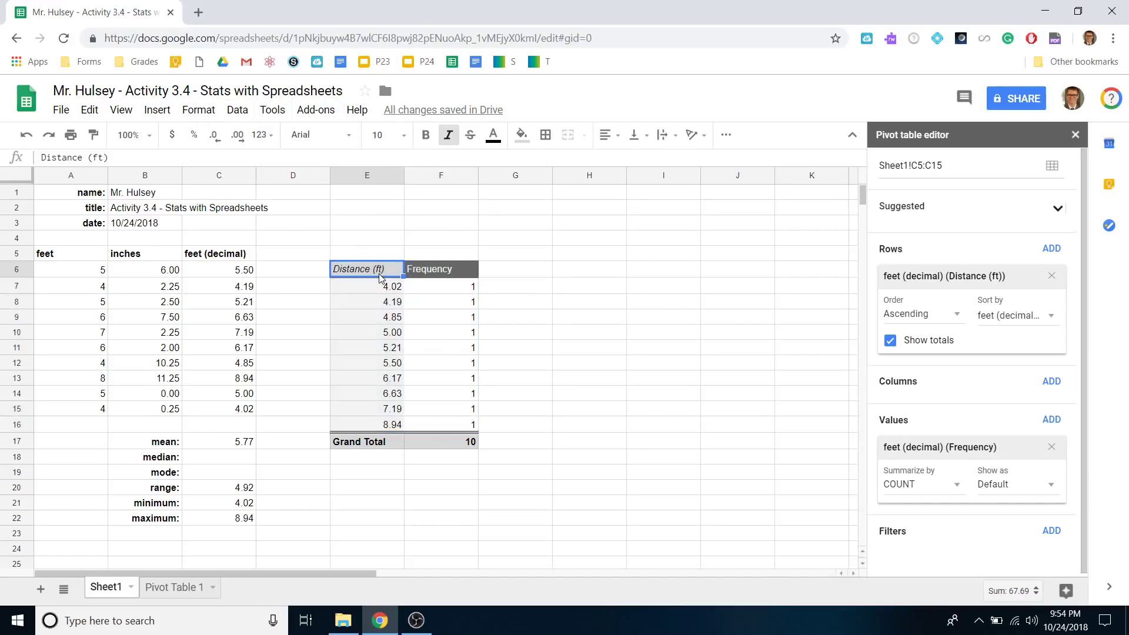
left_click_drag(361, 268, 460, 429)
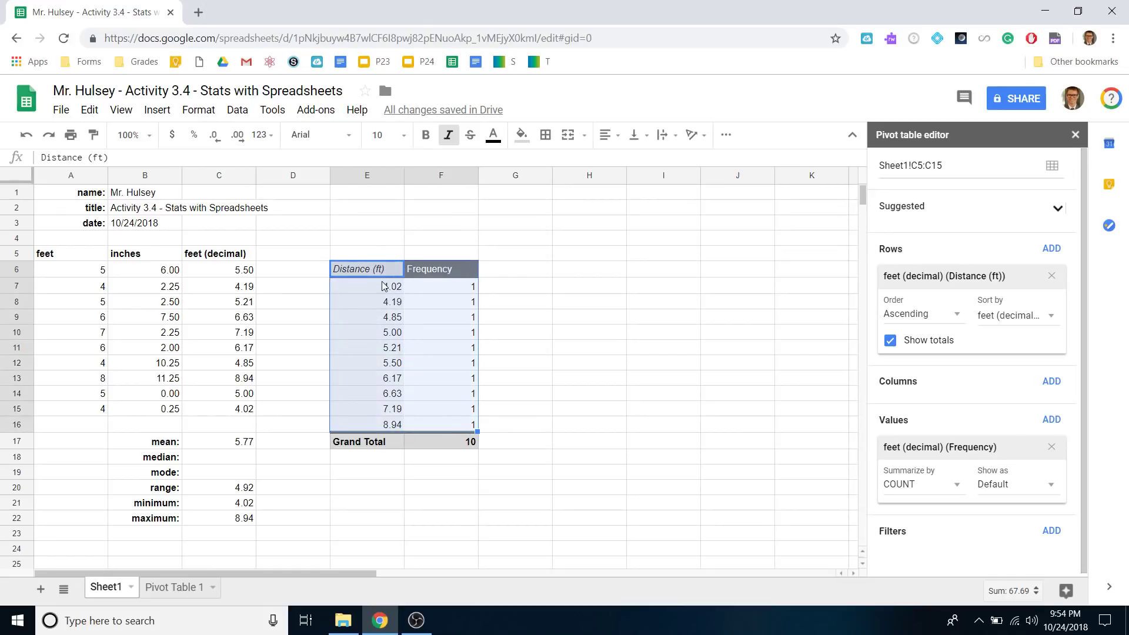
left_click(171, 110)
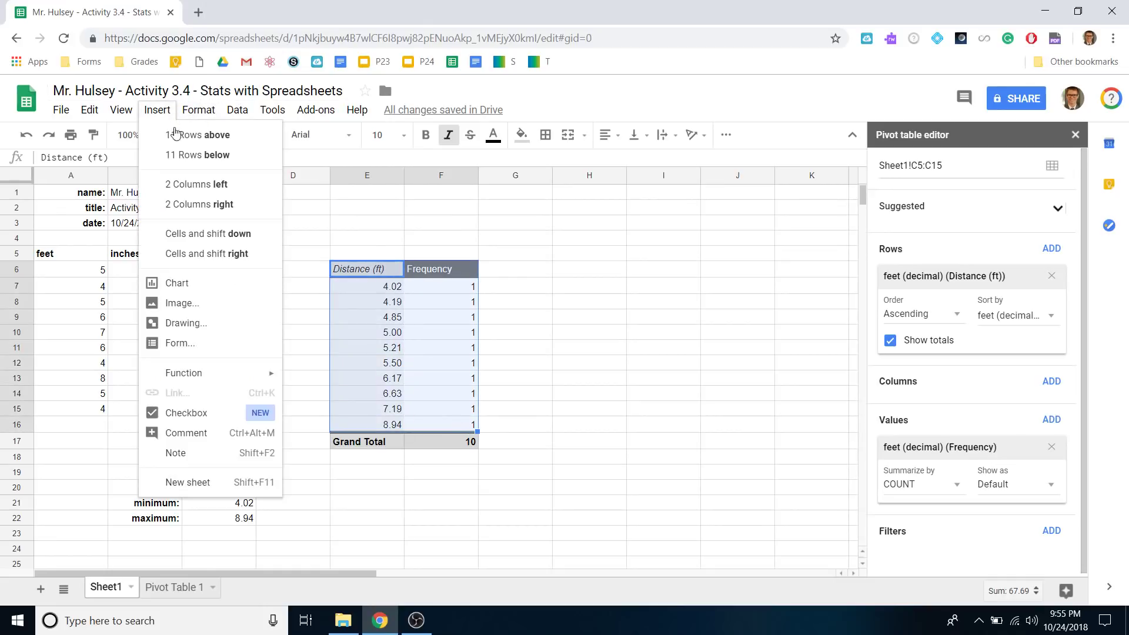
left_click(197, 291)
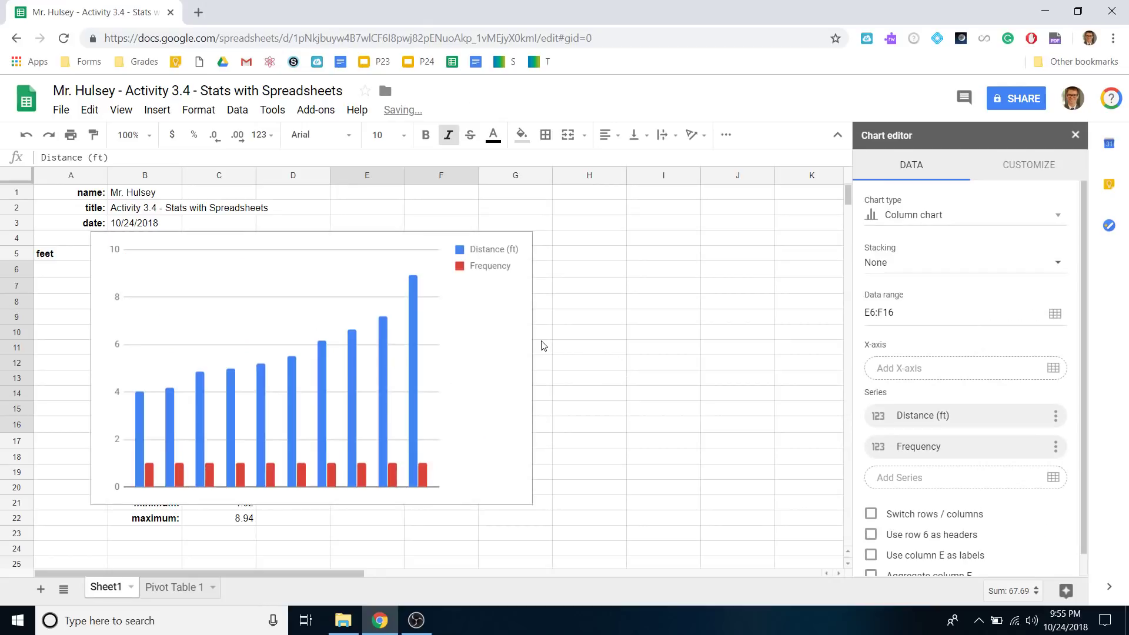
left_click(475, 371)
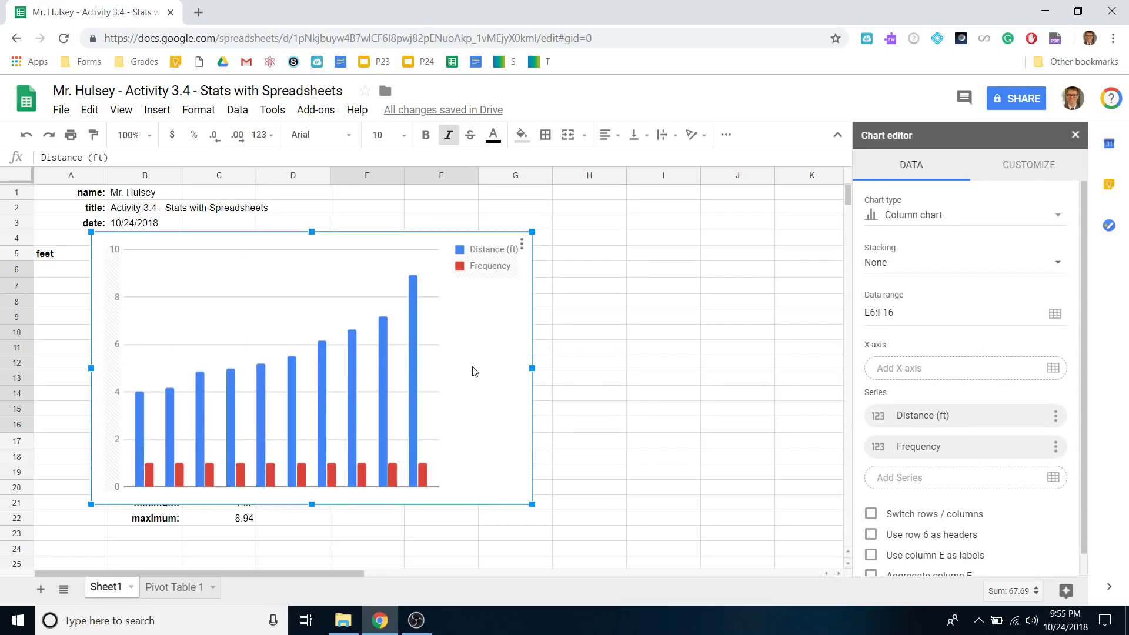
right_click(475, 371)
left_click(500, 385)
left_click_drag(503, 319, 660, 355)
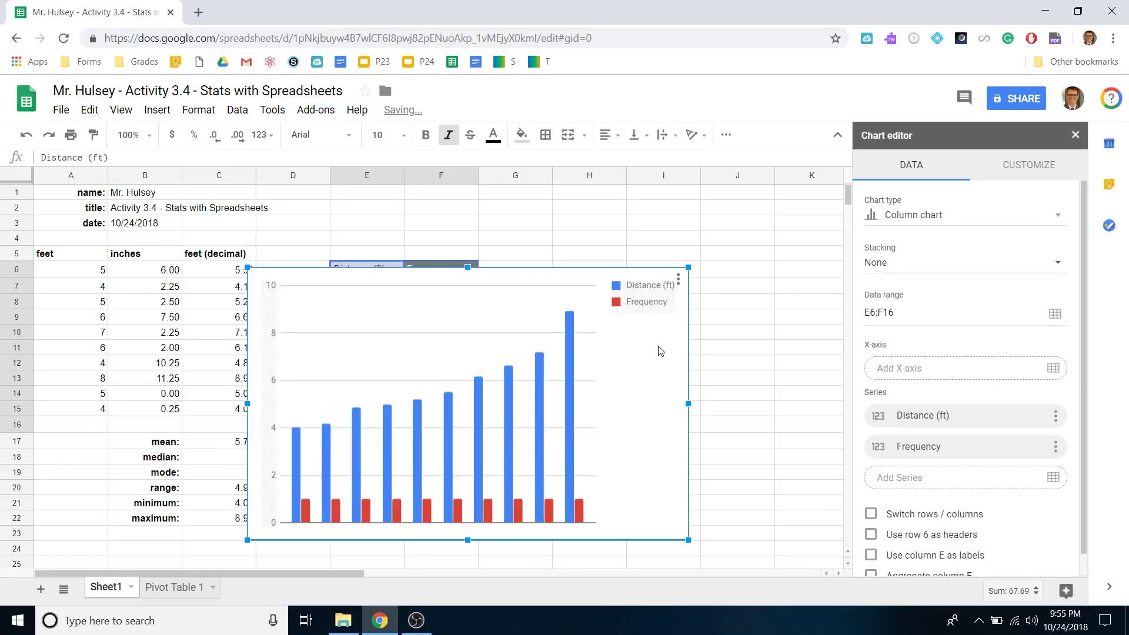
Step: Delete the column chart of Distance (ft) and Frequency from Sheet1
right_click(663, 391)
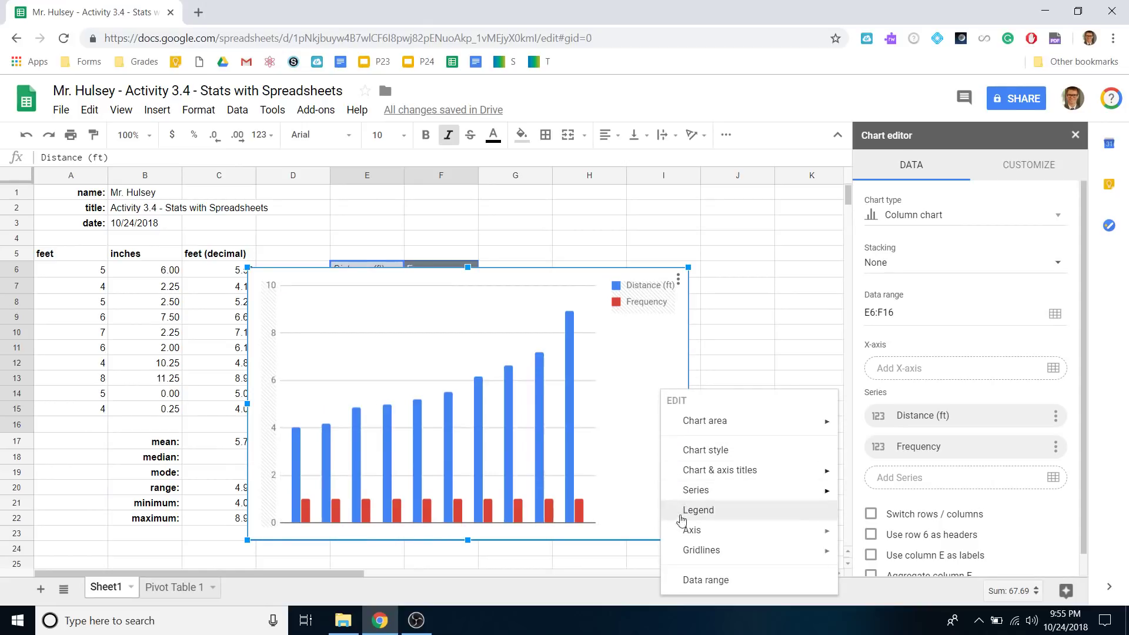
left_click(622, 358)
left_click(734, 253)
left_click(653, 393)
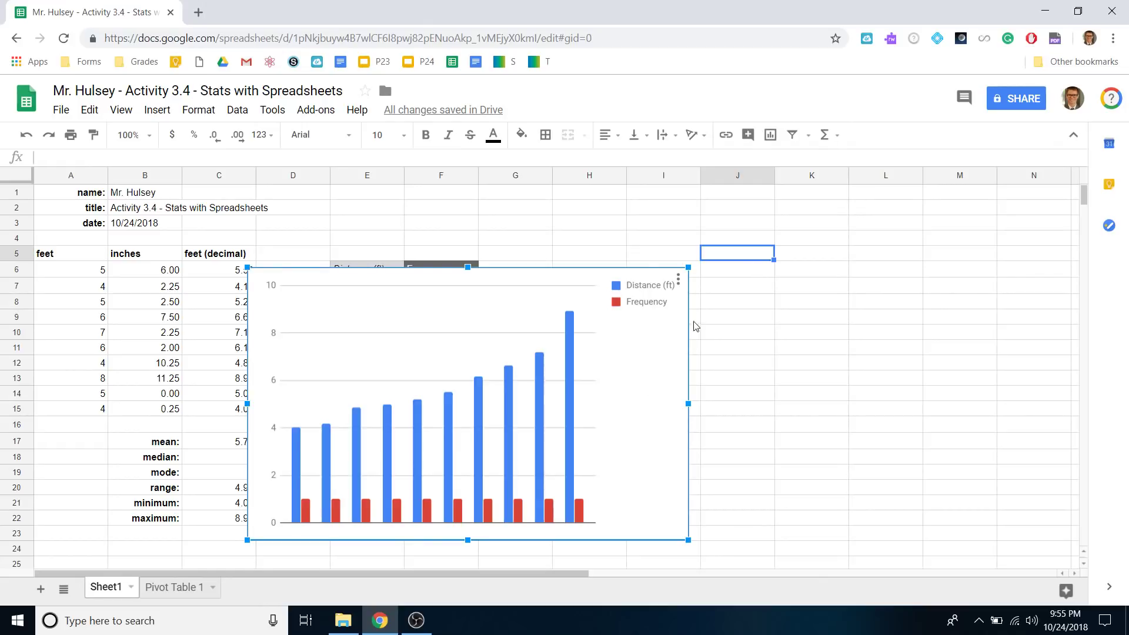
key("Delete")
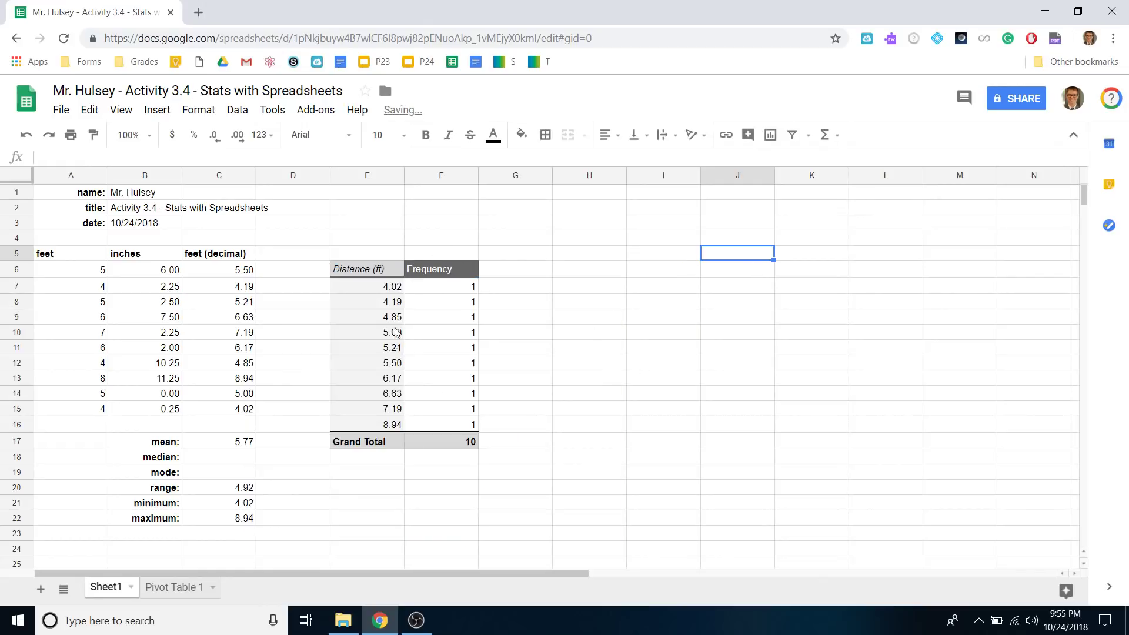
Step: Try charting the distance and frequency values in E7:F16 without their headers, and delete the chart
left_click_drag(369, 291, 454, 431)
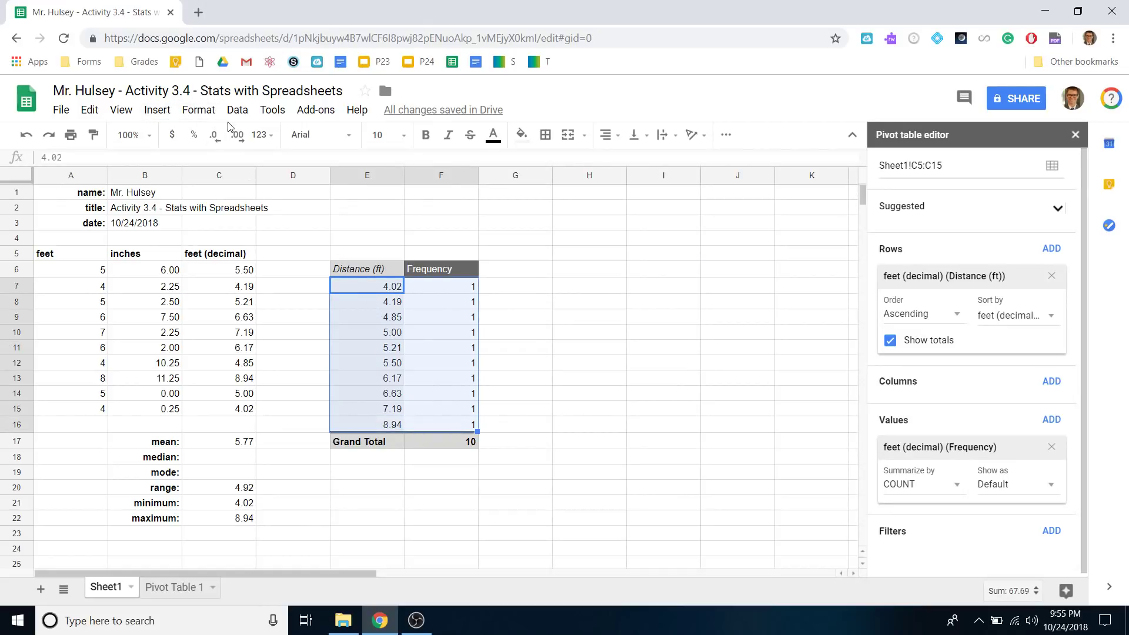
left_click(157, 110)
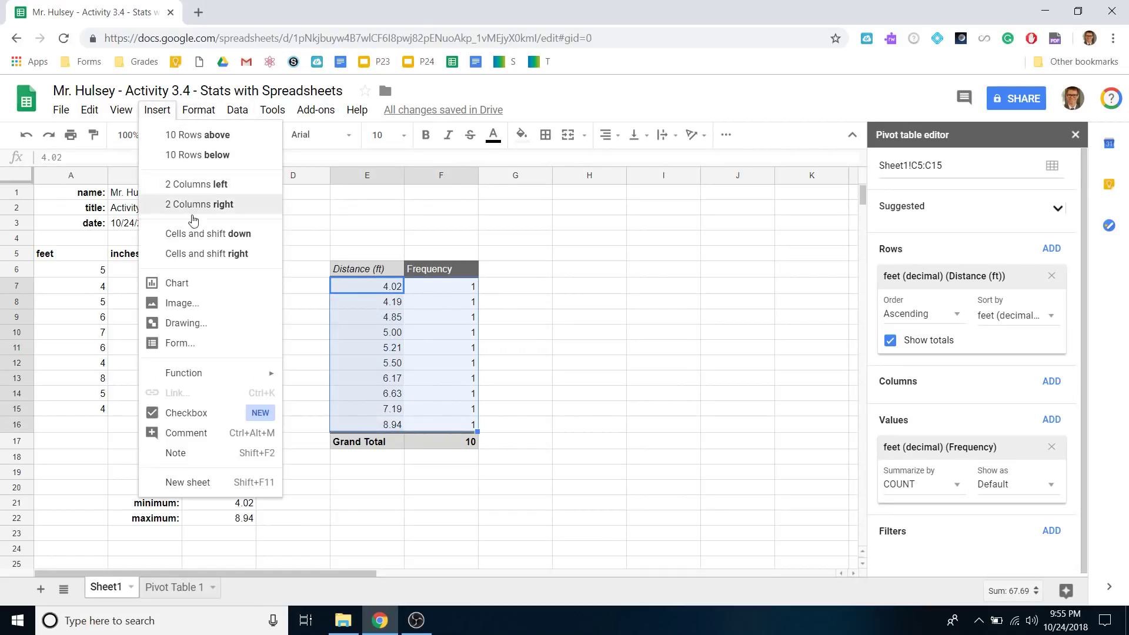
left_click(185, 283)
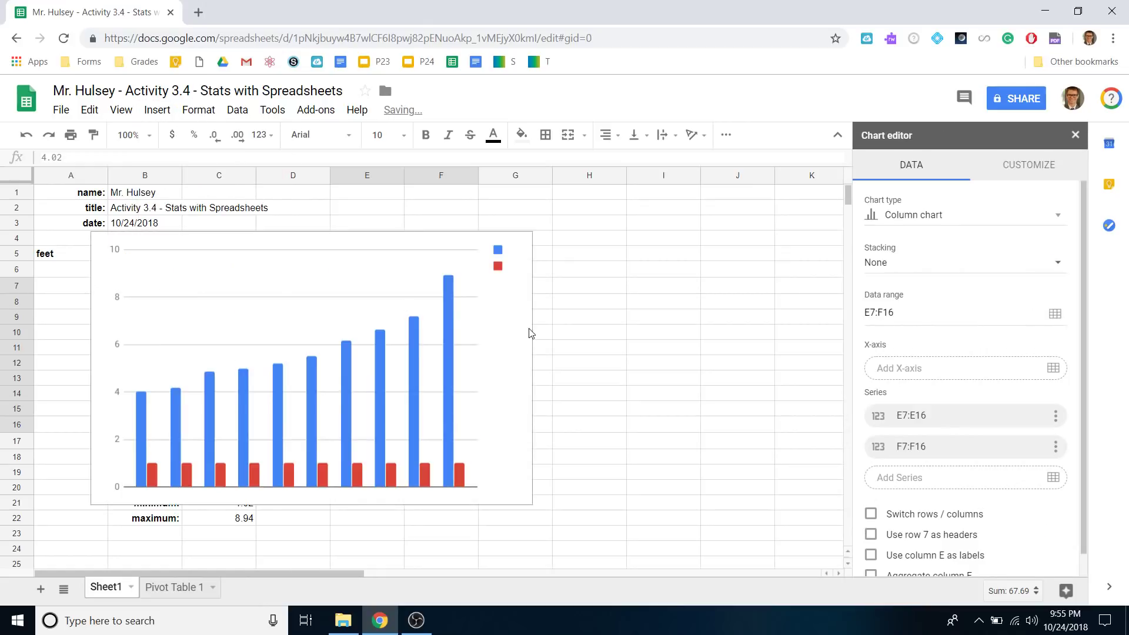
left_click(527, 345)
left_click_drag(496, 334, 725, 336)
key("Delete")
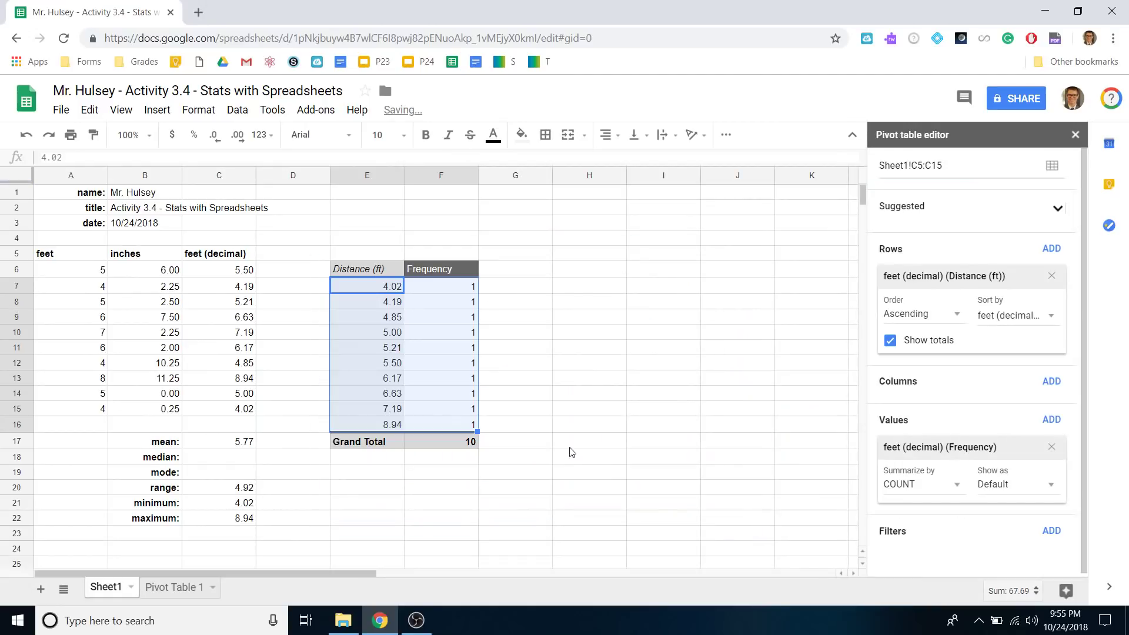
Step: Try charting only the distance values in E7:E16, and delete the chart
left_click(563, 426)
left_click_drag(363, 286, 369, 427)
left_click(238, 111)
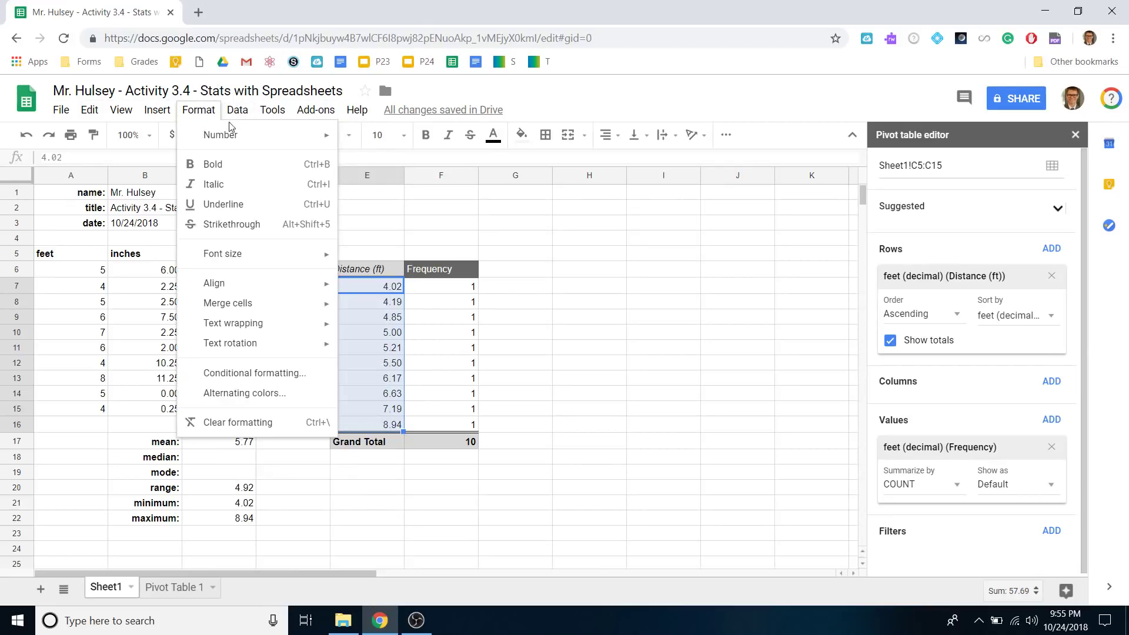
mouse_move(157, 113)
left_click(196, 287)
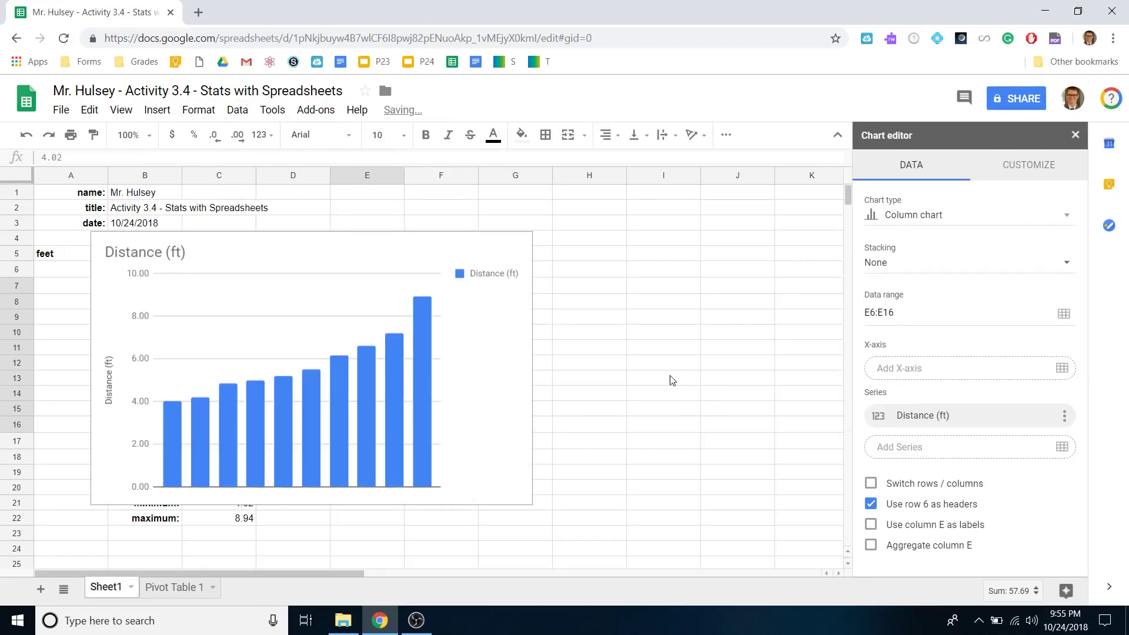
left_click(506, 327)
key("Delete")
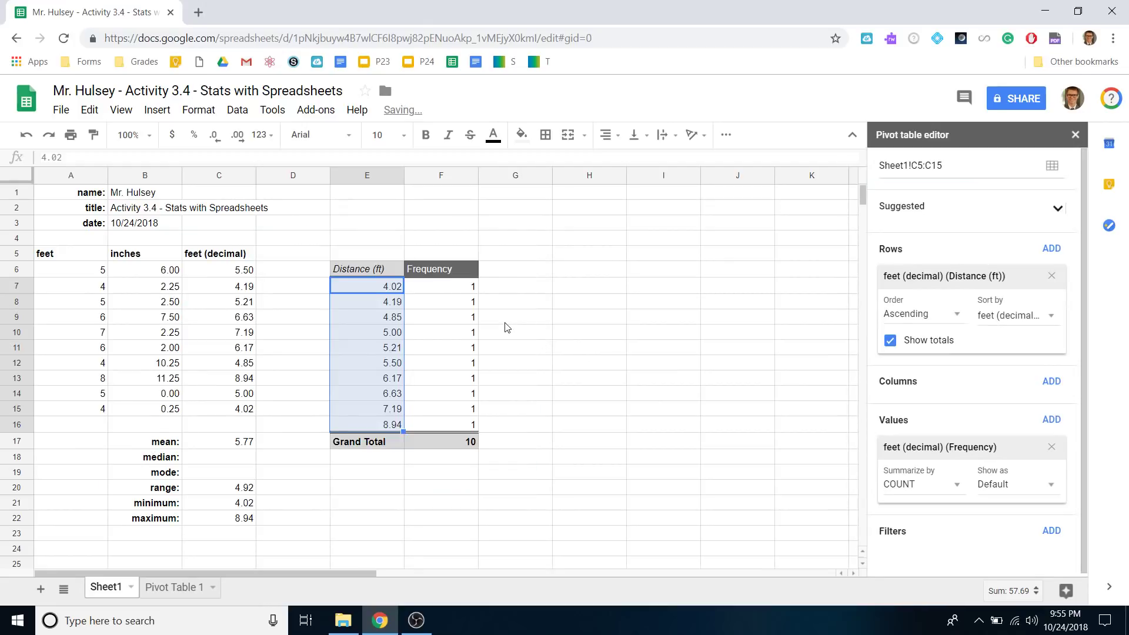
Step: Examine the distance values in E7:E16 and the frequencies in F7:F16 by selecting each range in turn
left_click(507, 328)
left_click_drag(382, 288, 393, 423)
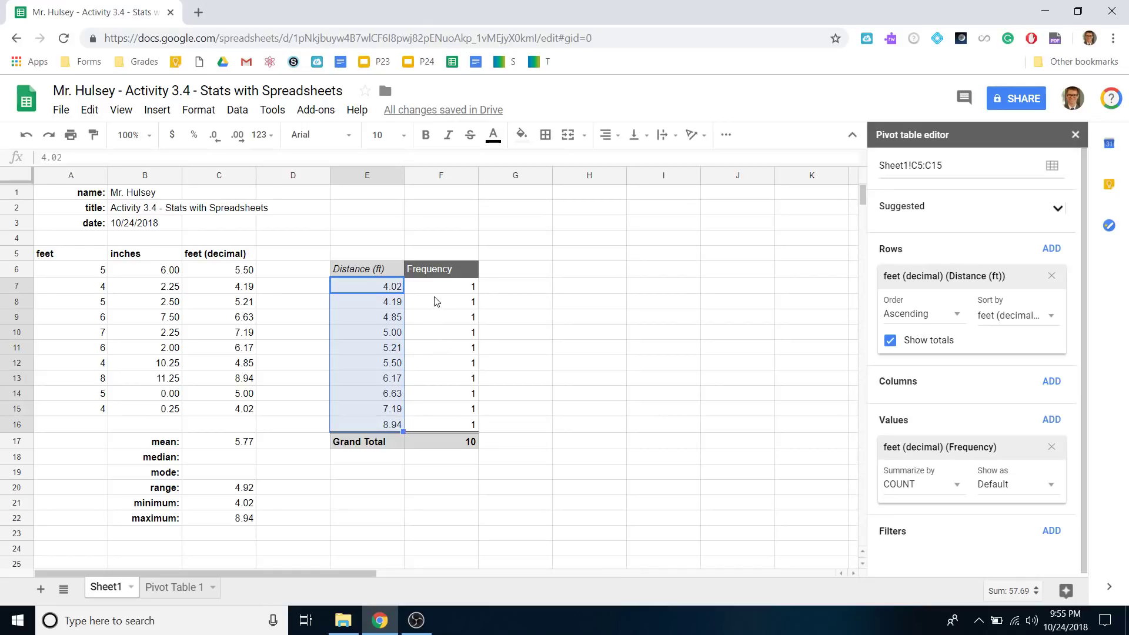
left_click_drag(435, 288, 450, 425)
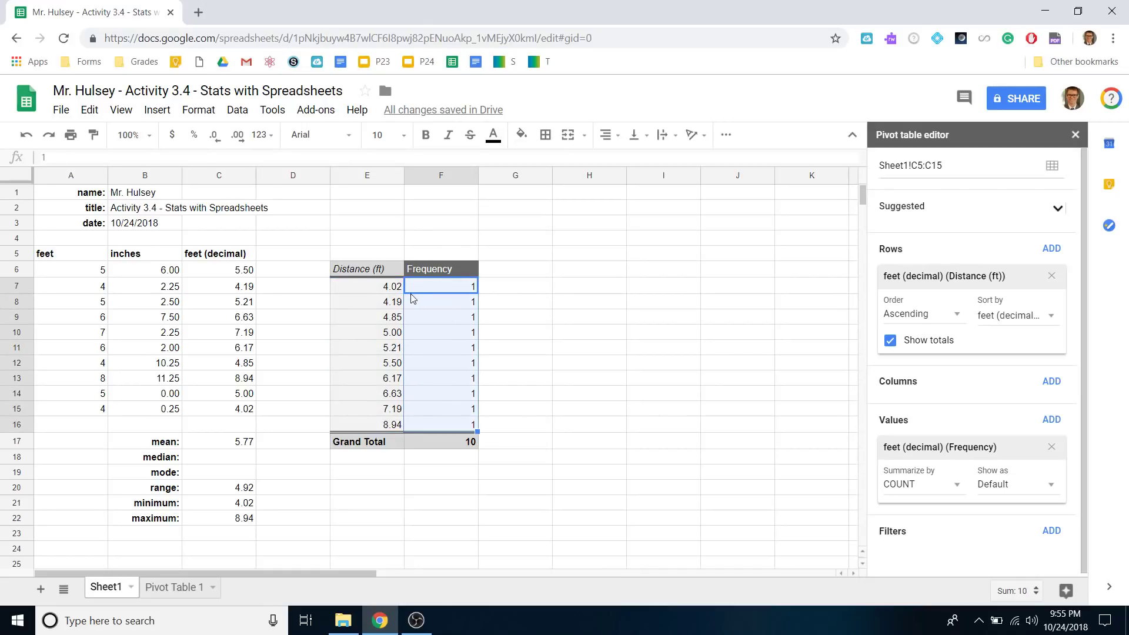
Step: Examine the settings of the pivot grouping rule for the Distance (ft) values, and close it without creating a rule
left_click_drag(388, 291, 392, 425)
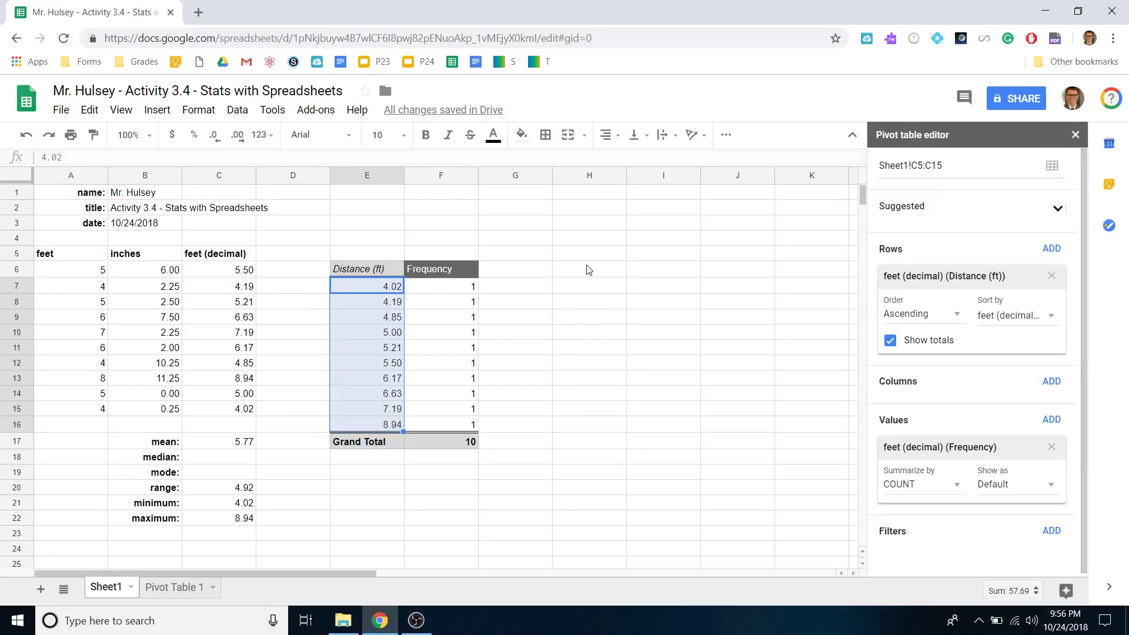
left_click(449, 364)
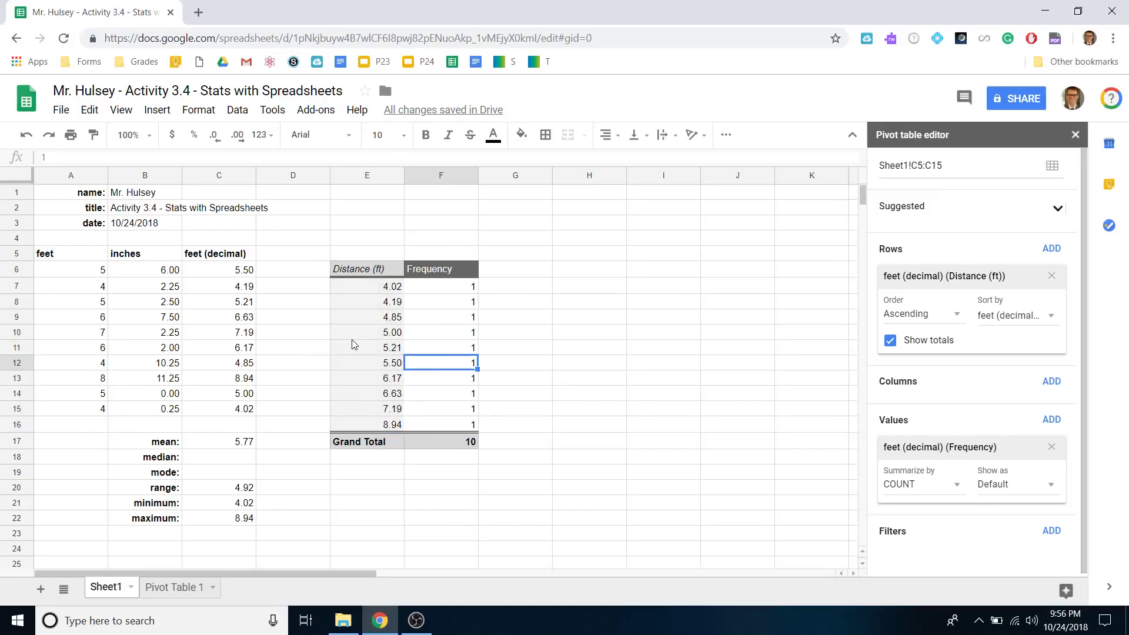
left_click_drag(396, 308, 400, 325)
right_click(397, 328)
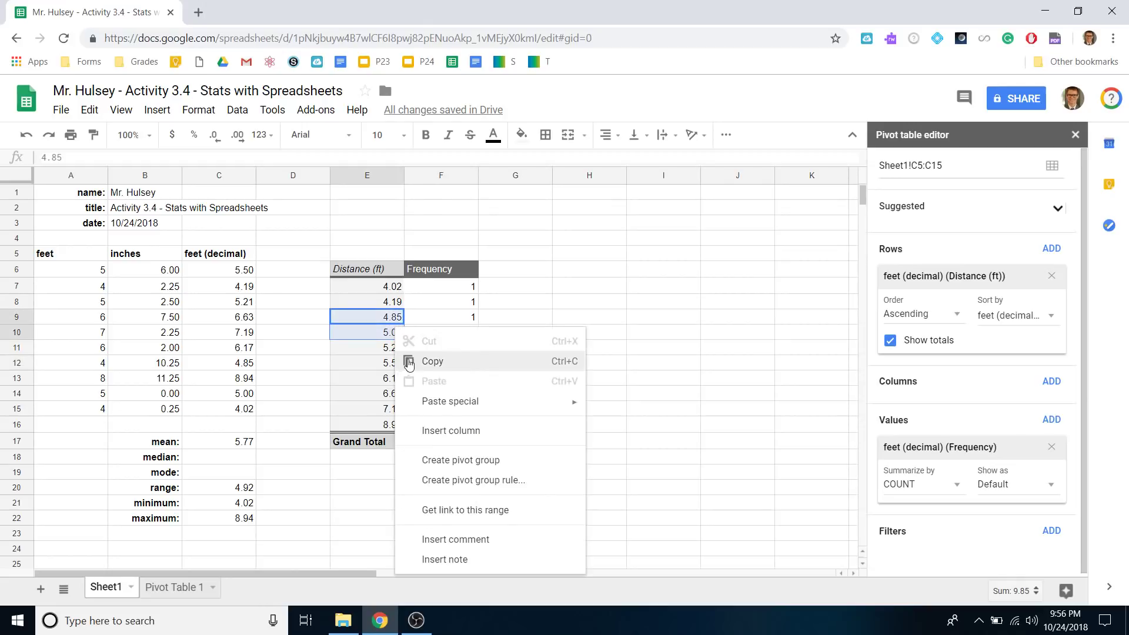
left_click(469, 484)
left_click_drag(512, 244, 679, 252)
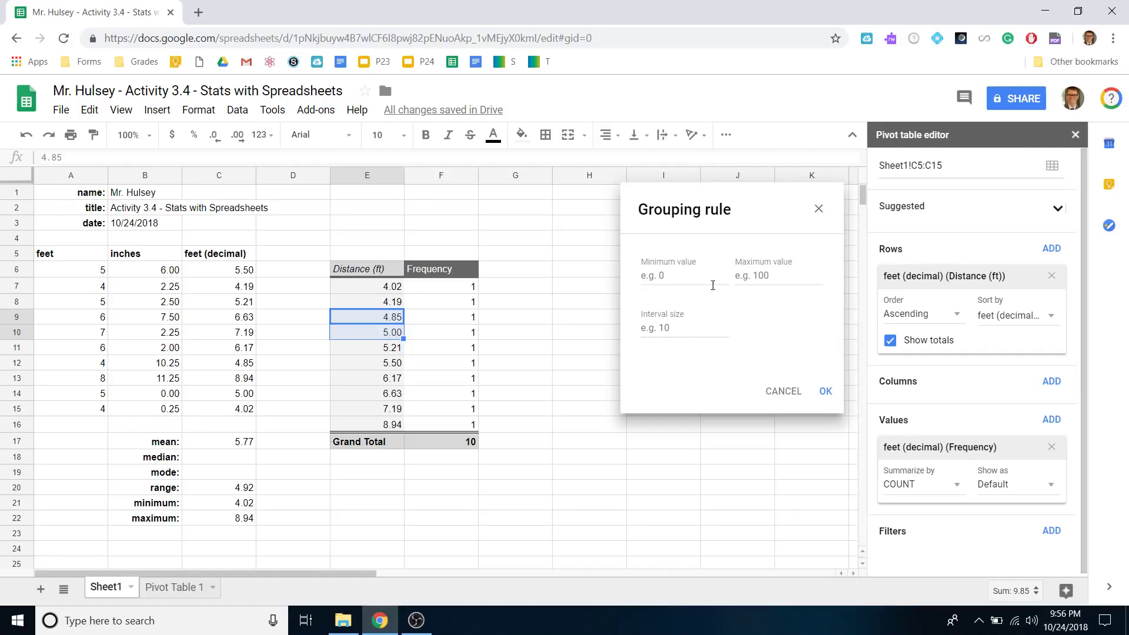
left_click(819, 209)
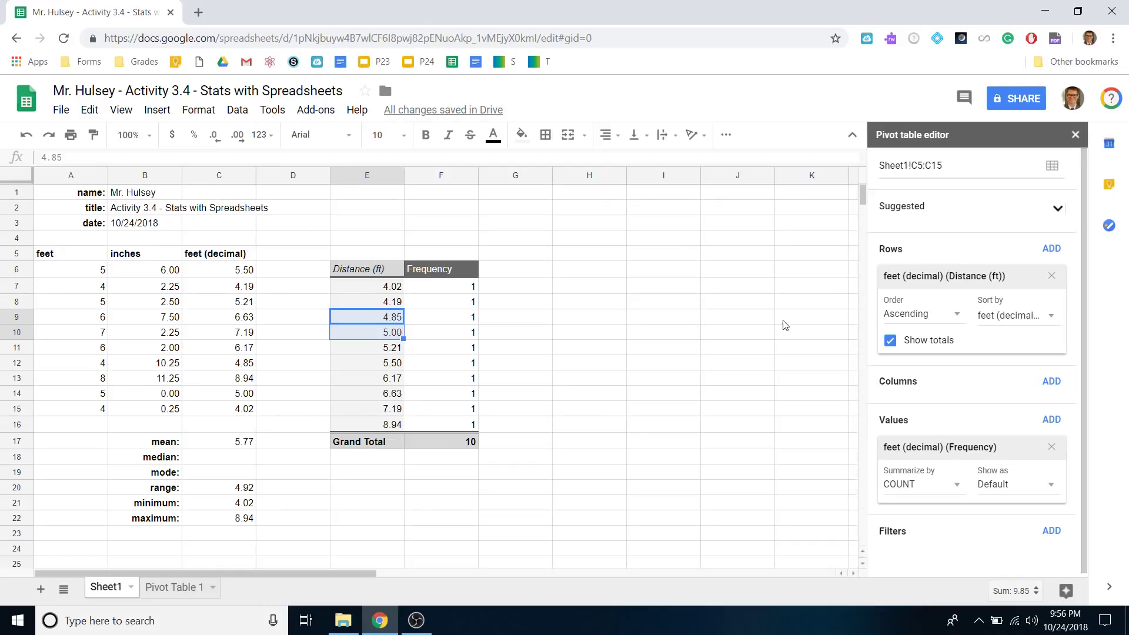
Step: Add the label "interval size:" in cell B23, below the maximum label
scroll(294, 464, "down", 2)
left_click(360, 474)
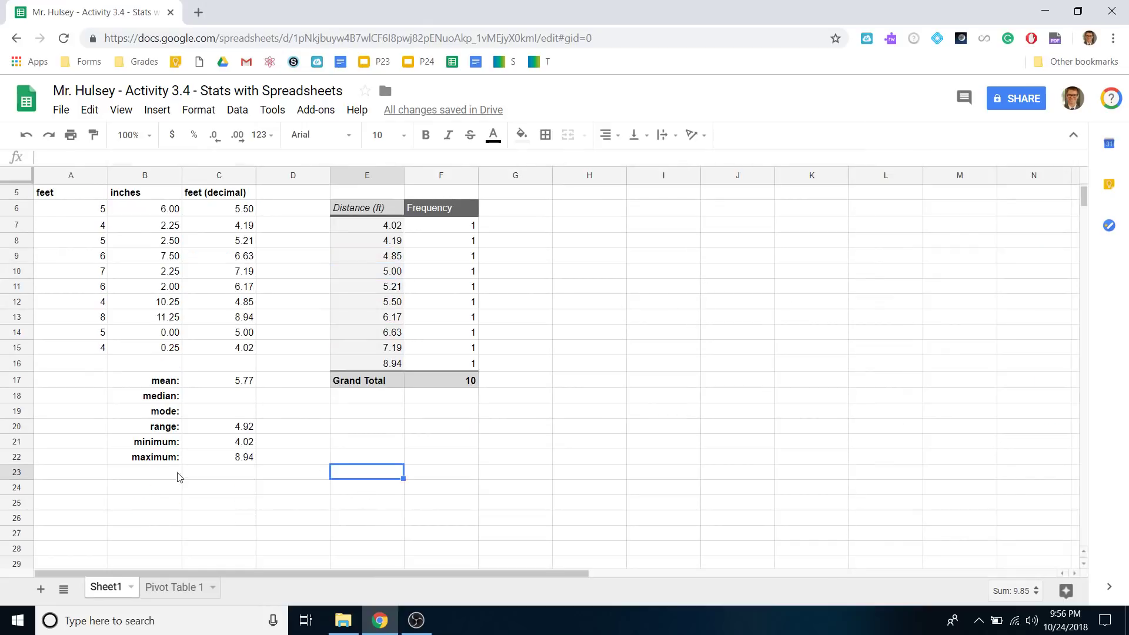
left_click(143, 477)
type("interval size")
key("Return")
left_click(143, 478)
double_click(143, 477)
type(":")
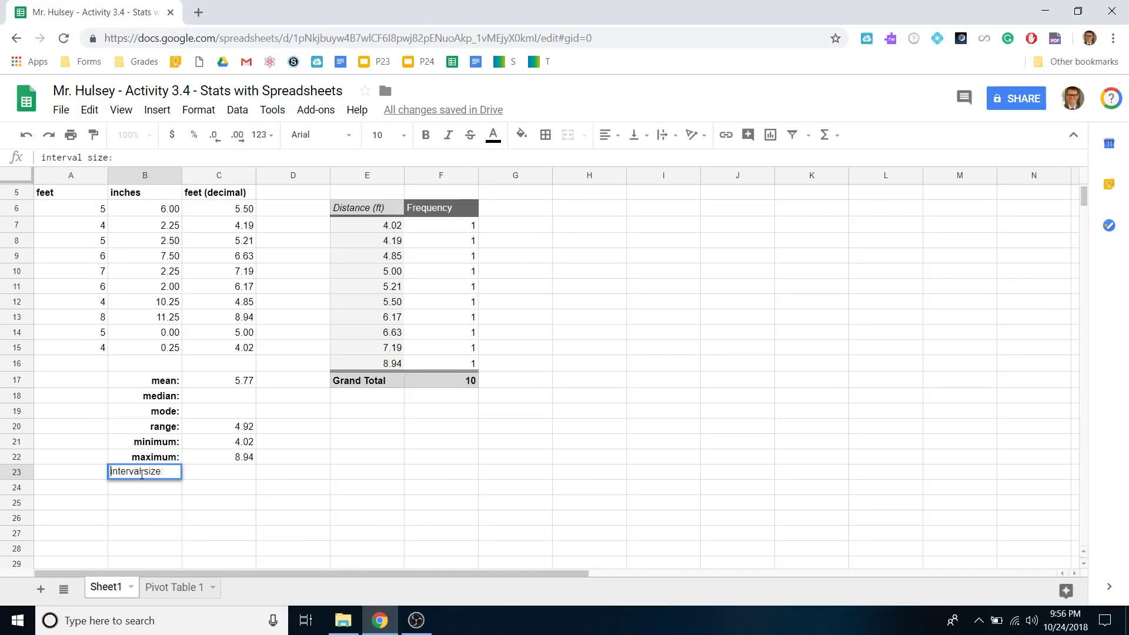
key("Return")
Step: Format the "interval size:" label in B23 as bold and right-aligned
left_click(142, 477)
key("ctrl+b")
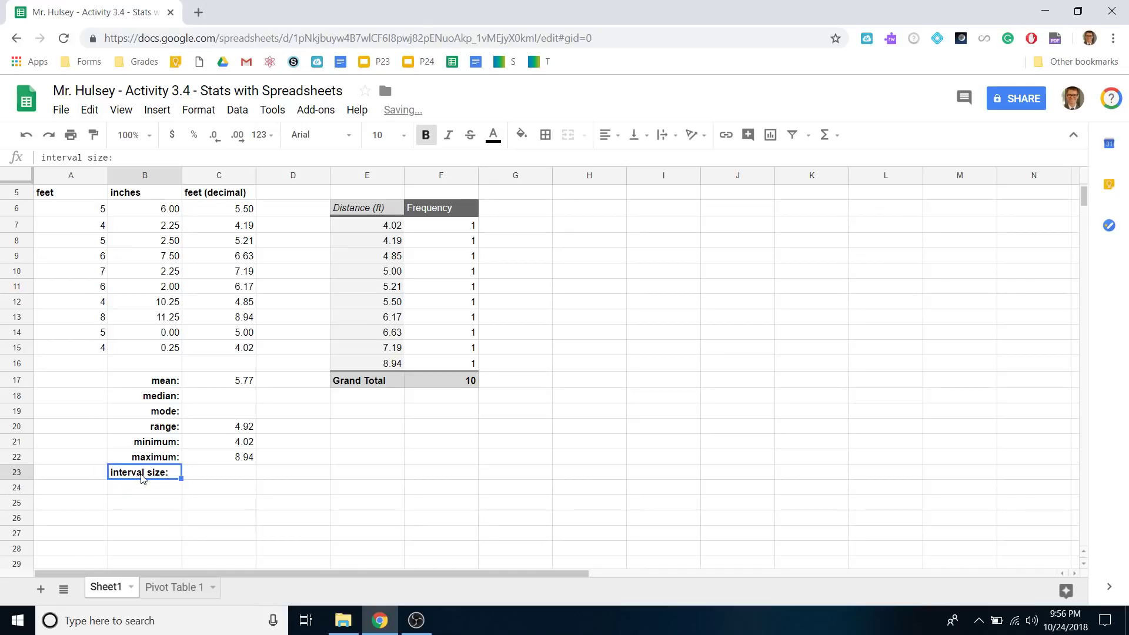
left_click(612, 137)
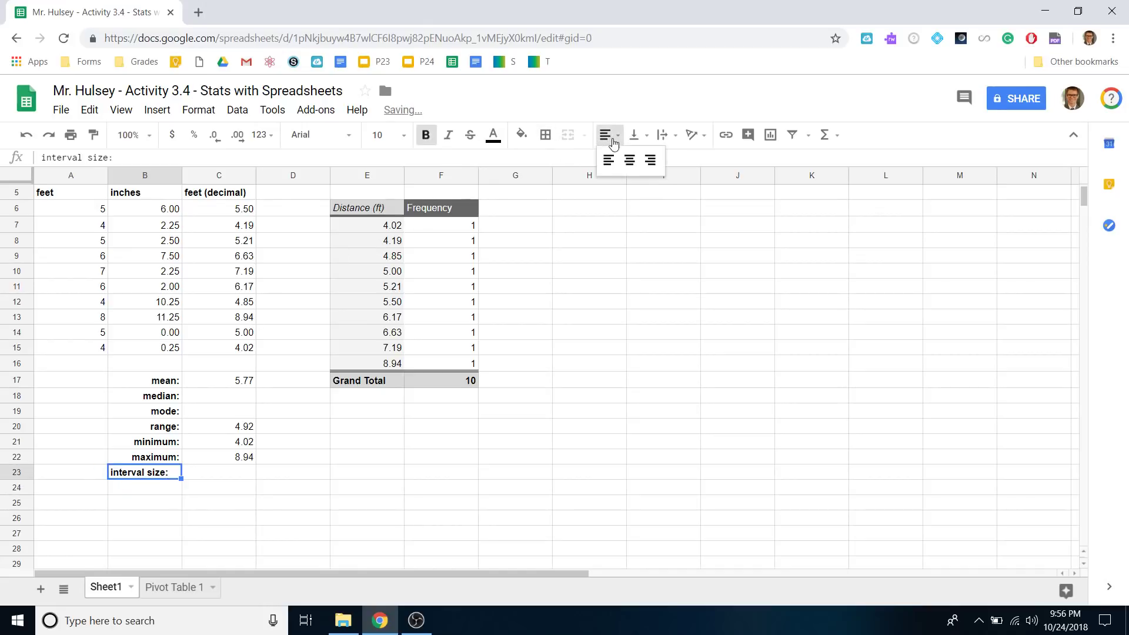
left_click(651, 160)
left_click(233, 480)
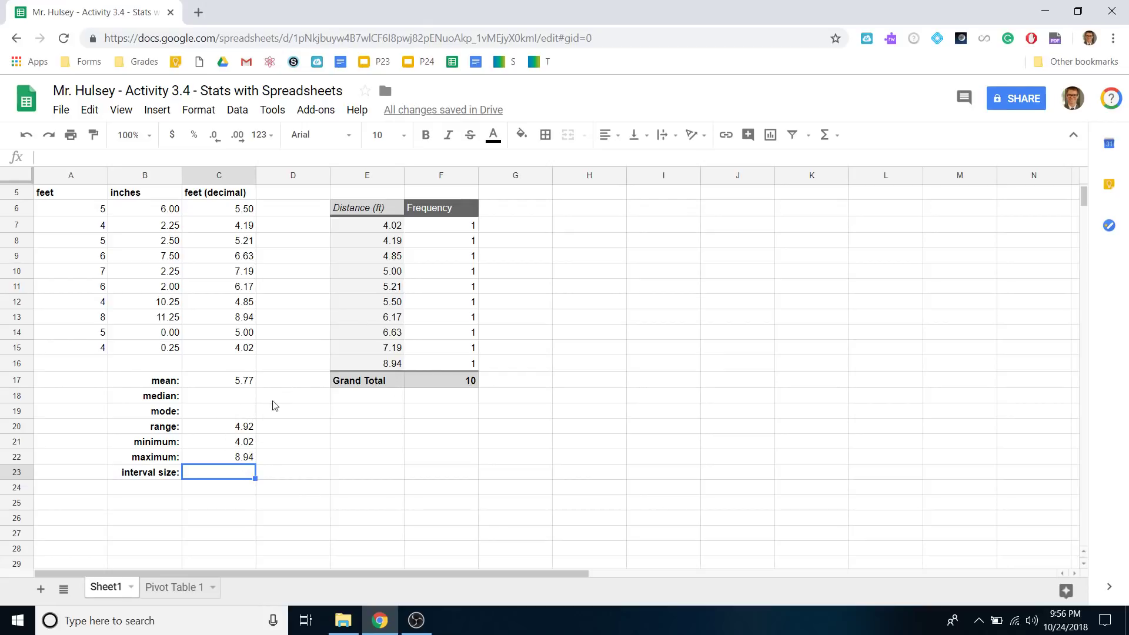
Step: Enter the rounded minimum 4 in D21 and the rounded maximum 9 in D22, beside the calculated values
left_click(278, 445)
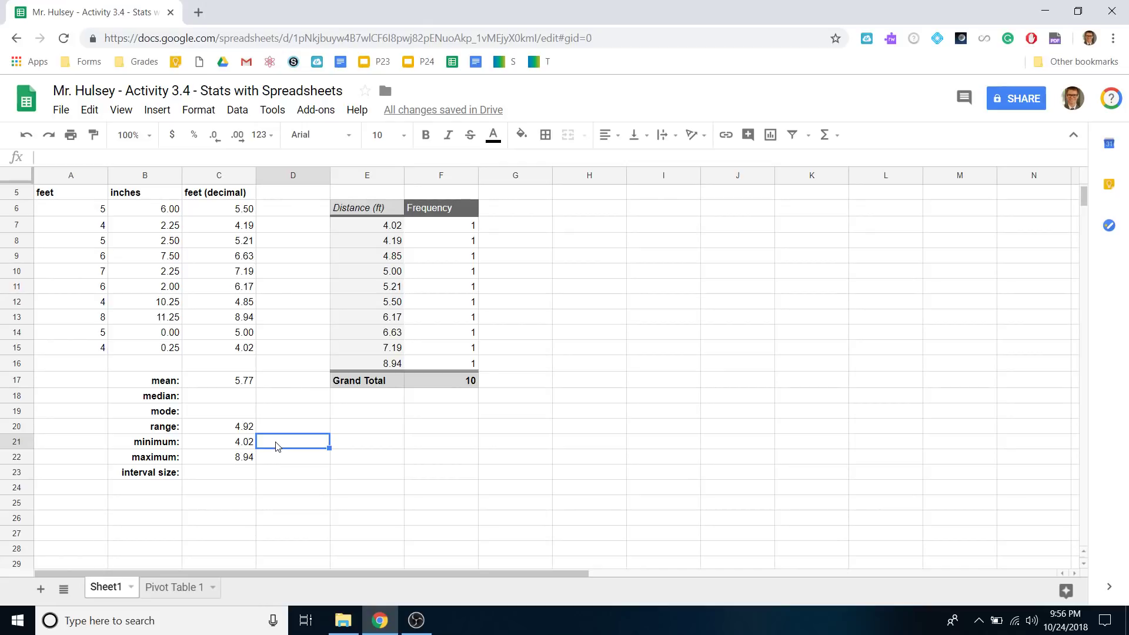
key("Up")
key("Left")
key("Left")
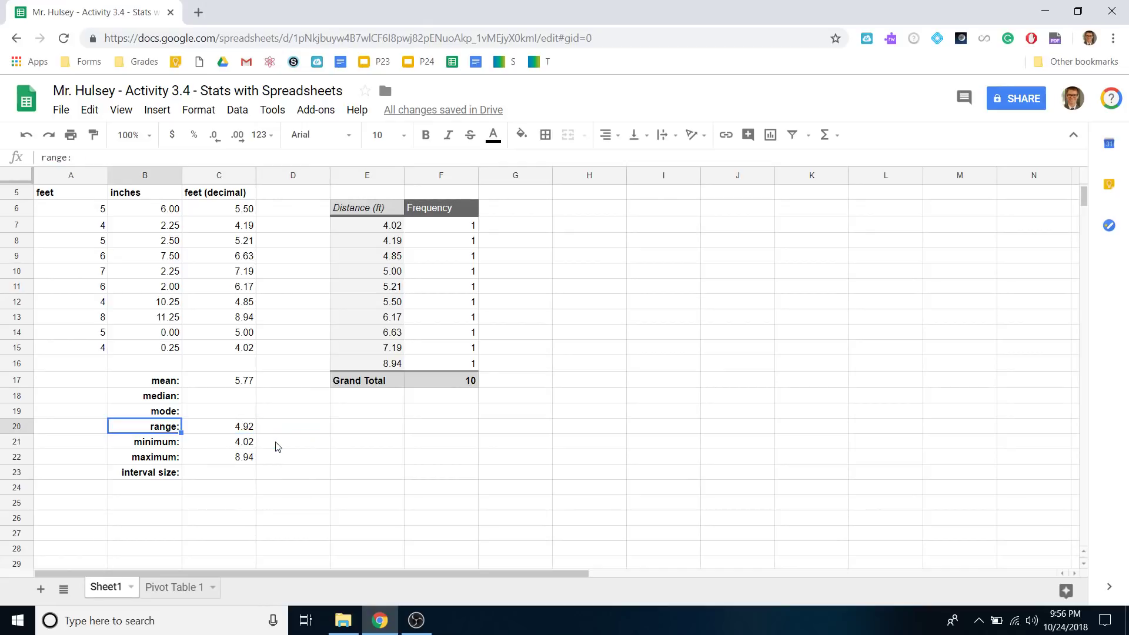
key("Down")
key("Right")
key("Right")
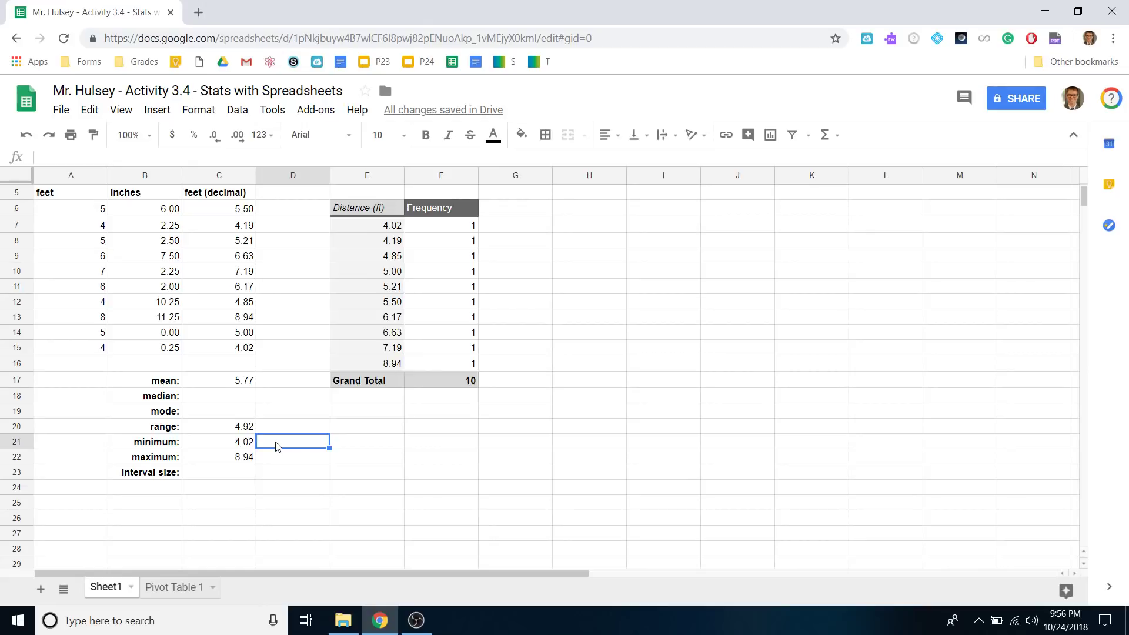
key("Left")
key("Left")
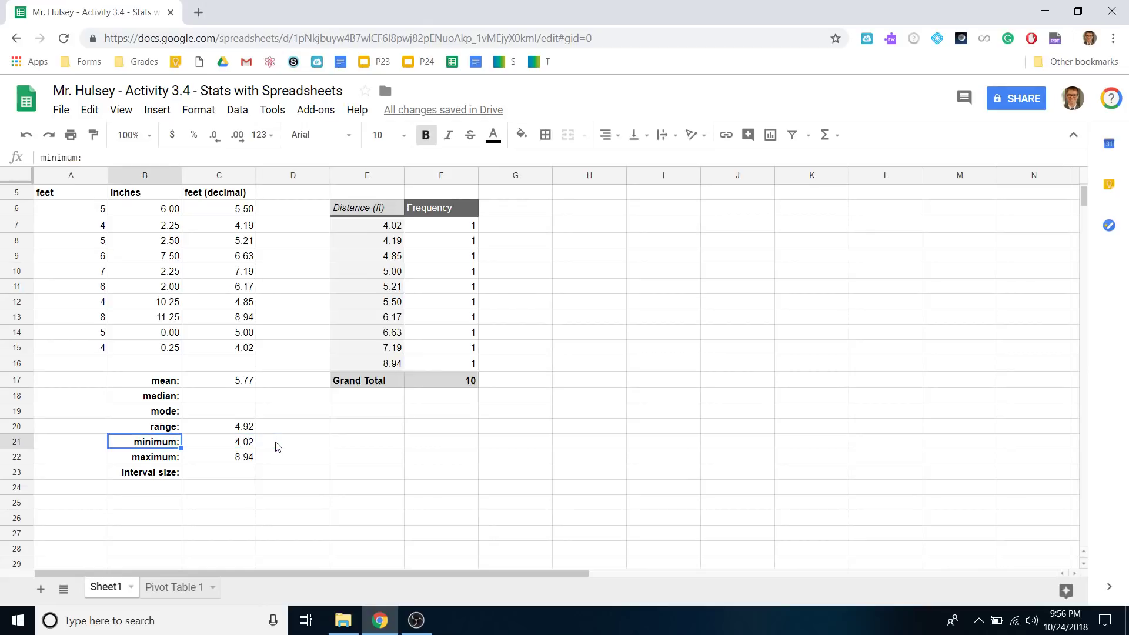
key("Right")
key("Right")
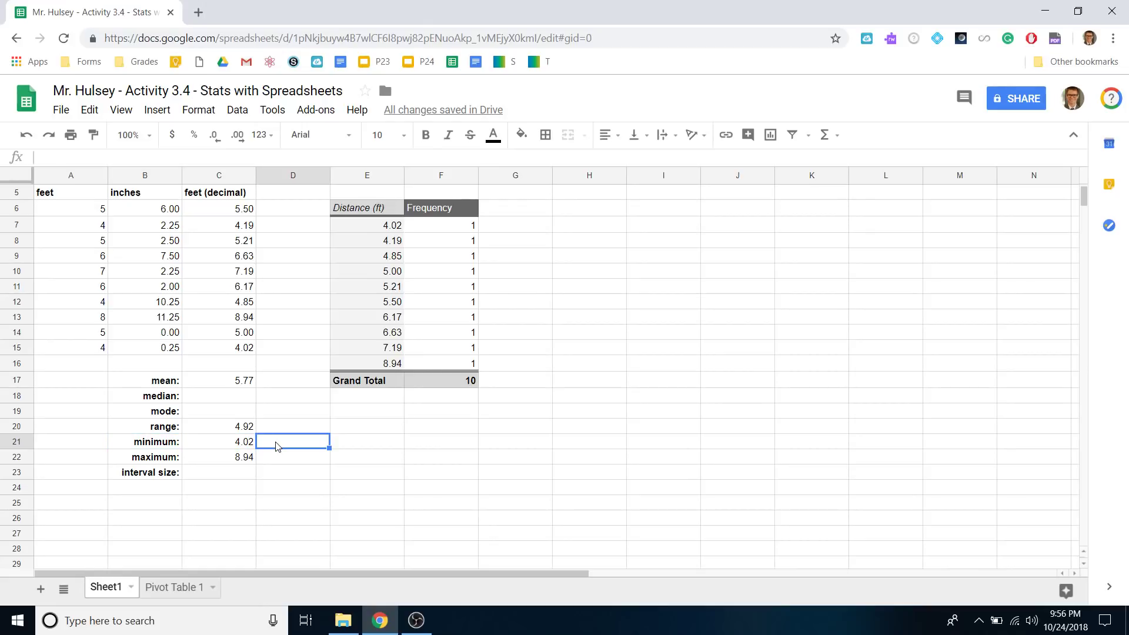
type("4")
key("Return")
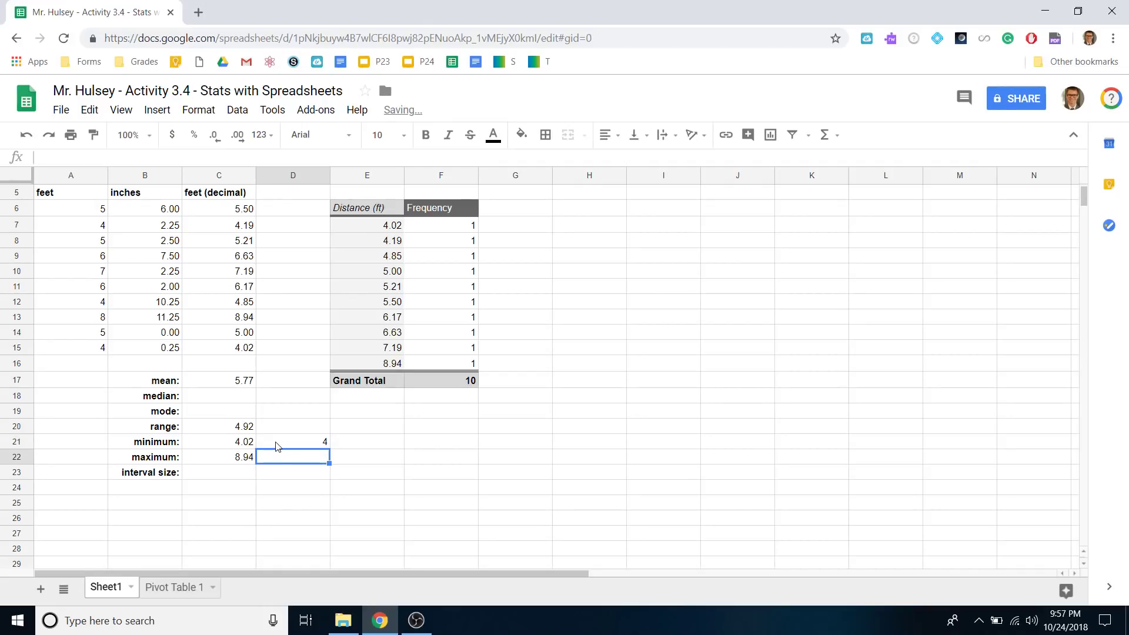
type("9")
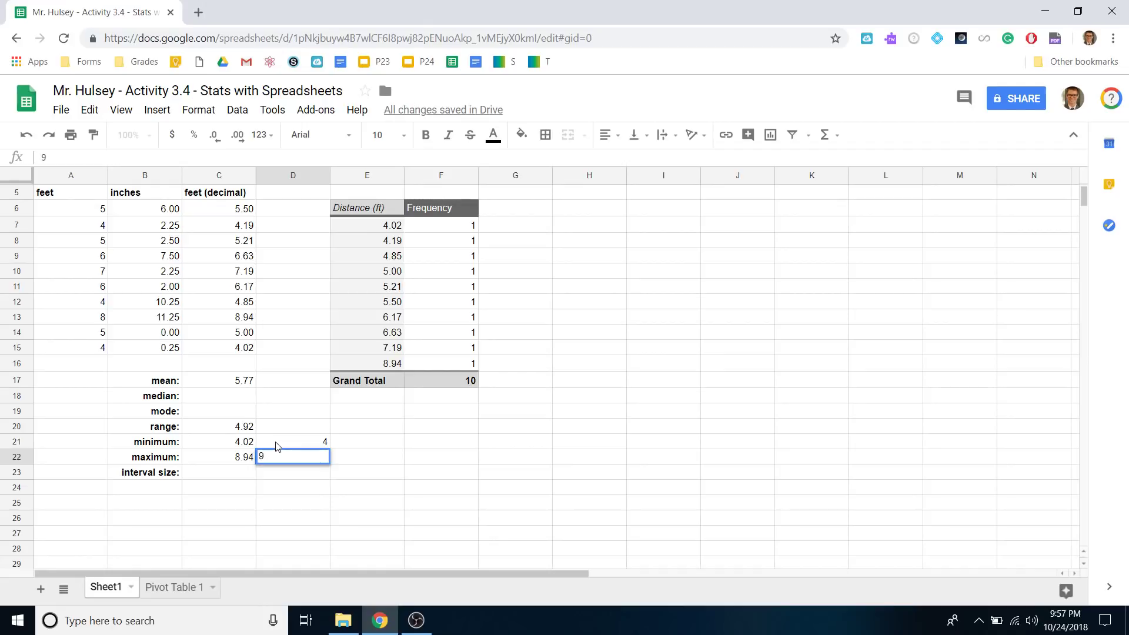
key("Up")
Step: Compare the calculated minimum and maximum in C21:C22 with the rounded values in D21:D22
key("Left")
left_click(278, 447)
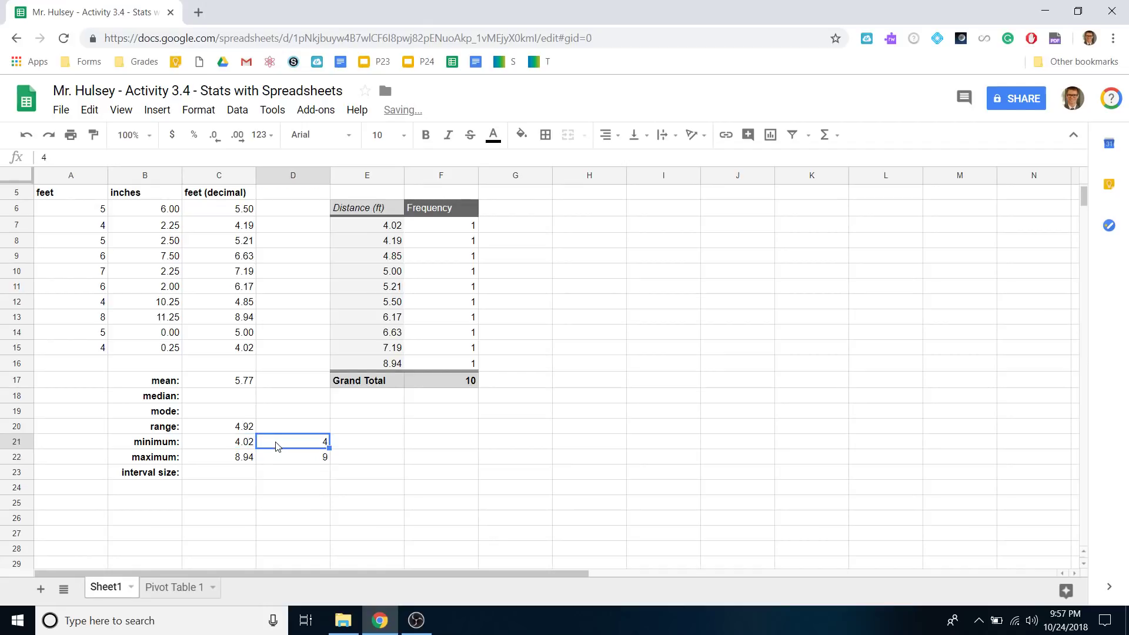
key("Left")
key("Left")
left_click(278, 447)
key("Left")
key("Down")
key("Left")
key("Right")
key("Right")
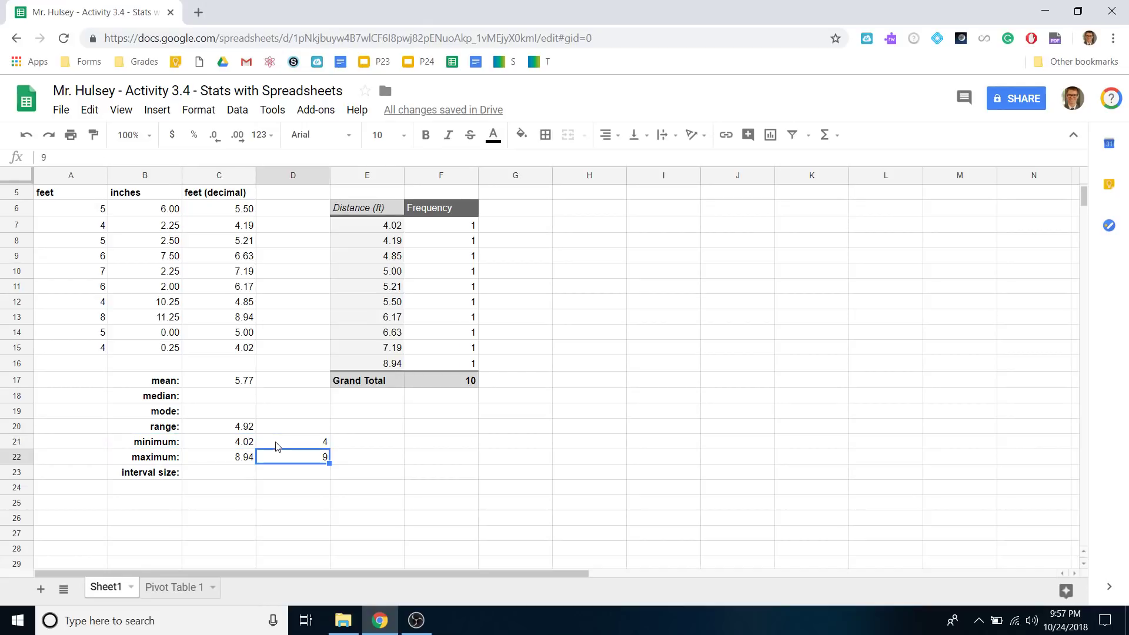
key("Left")
key("Right")
key("Up")
key("Down")
key("Up")
key("Down")
key("Up")
key("Down")
key("Up")
key("Down")
key("Left")
key("Up")
key("Down")
key("Up")
key("Down")
key("Up")
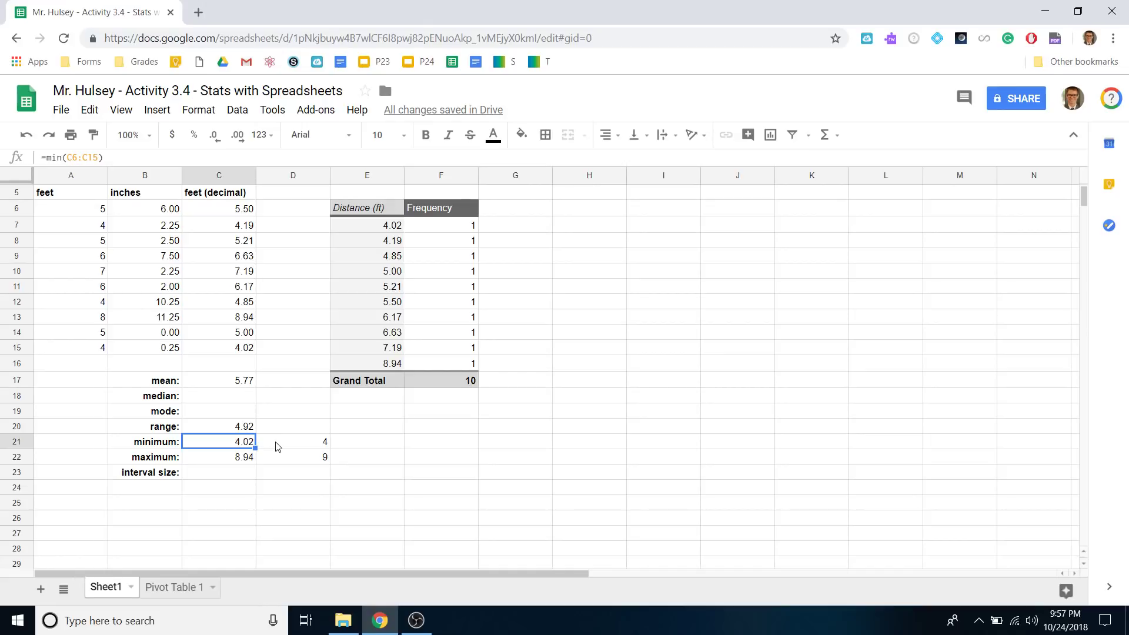
key("Right")
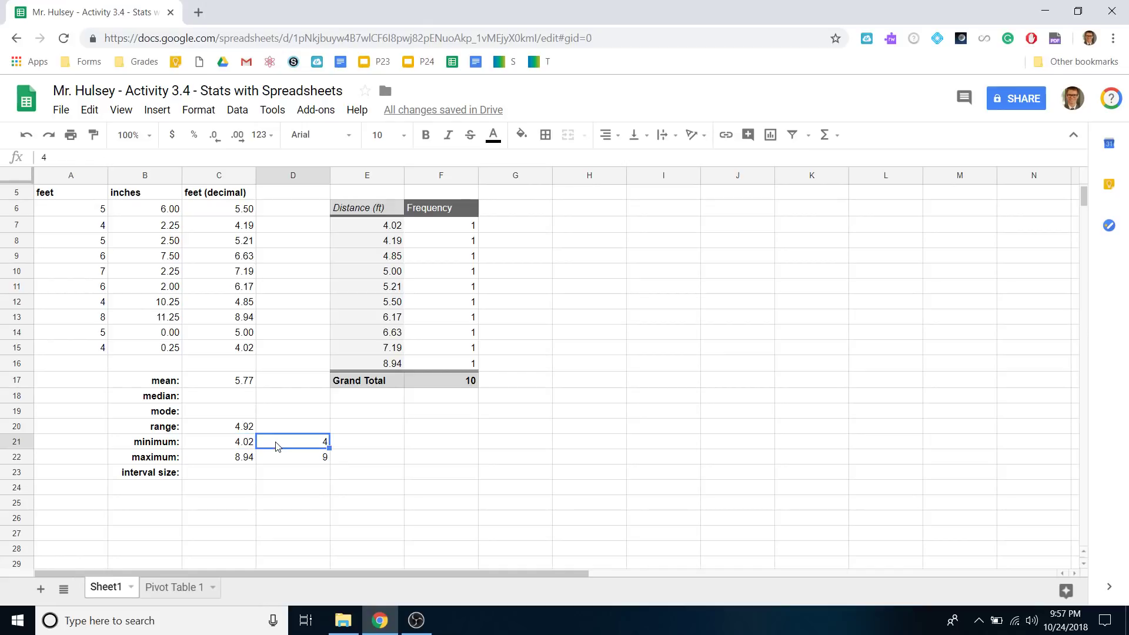
key("Left")
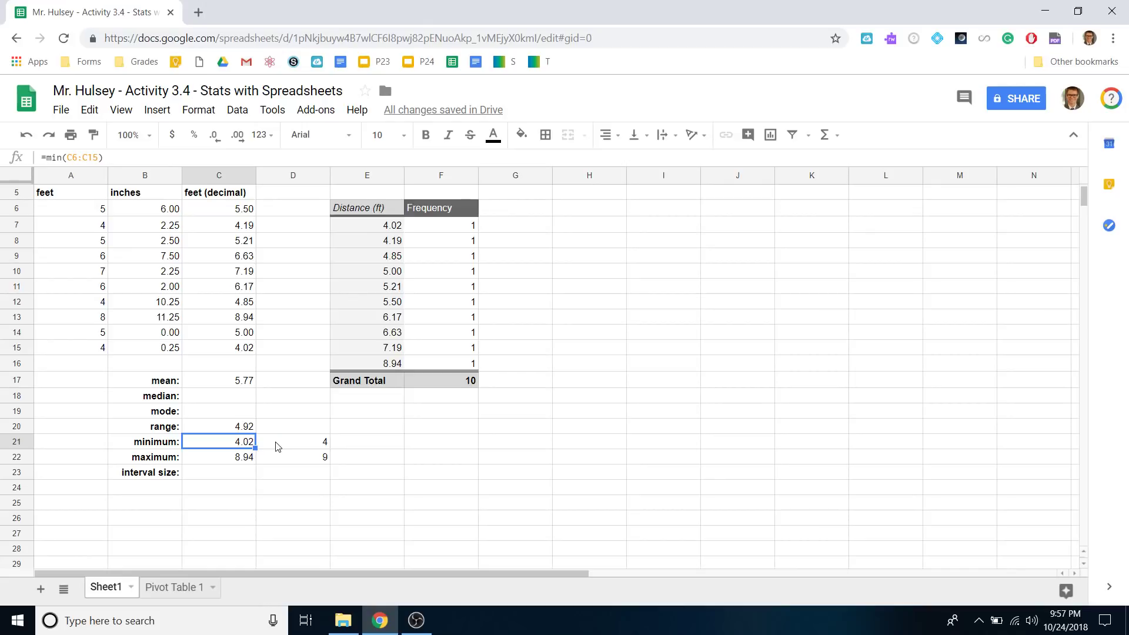
key("Right")
key("Left")
key("Left")
key("Right")
key("Right")
key("Down")
key("Left")
key("Left")
key("Right")
key("Right")
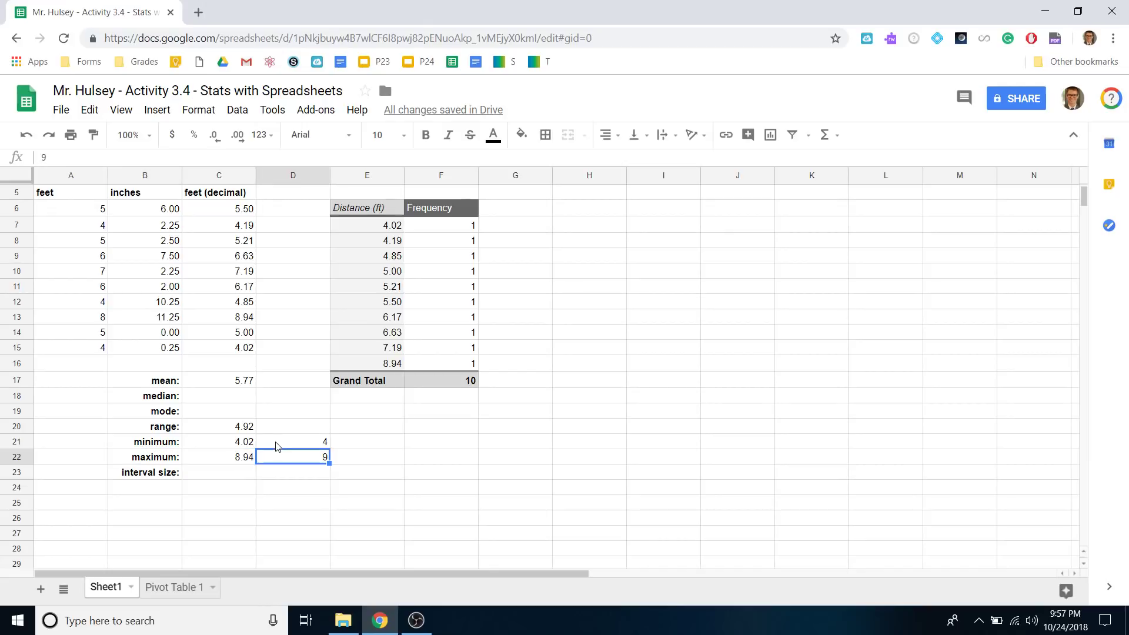
Step: Enter the rounded range 5 in D20, beside the calculated range
key("Up")
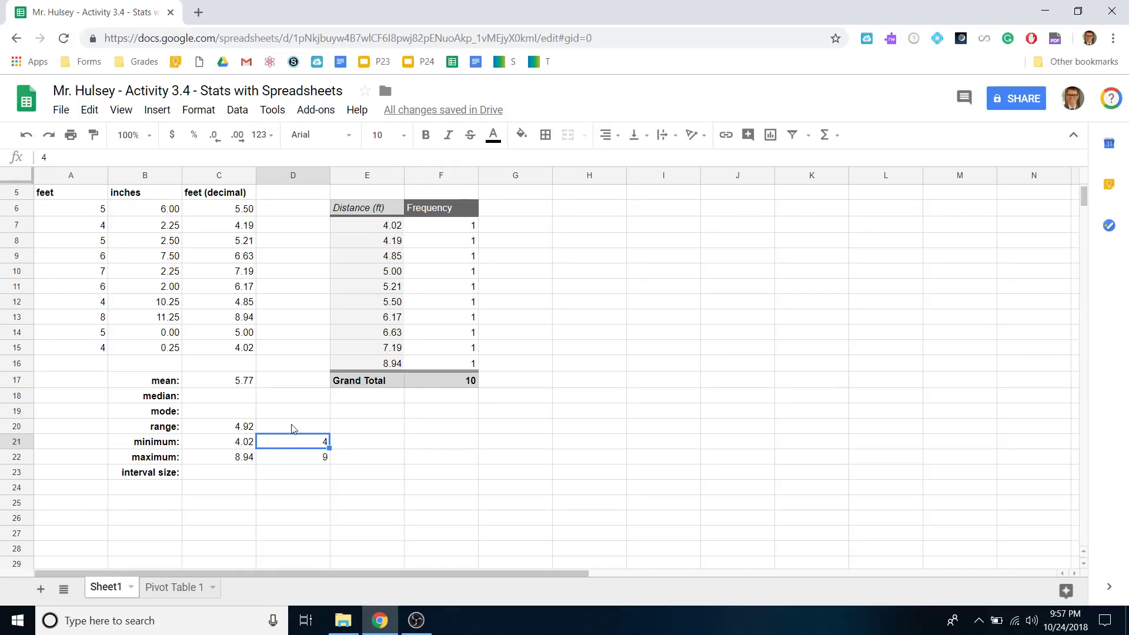
key("Up")
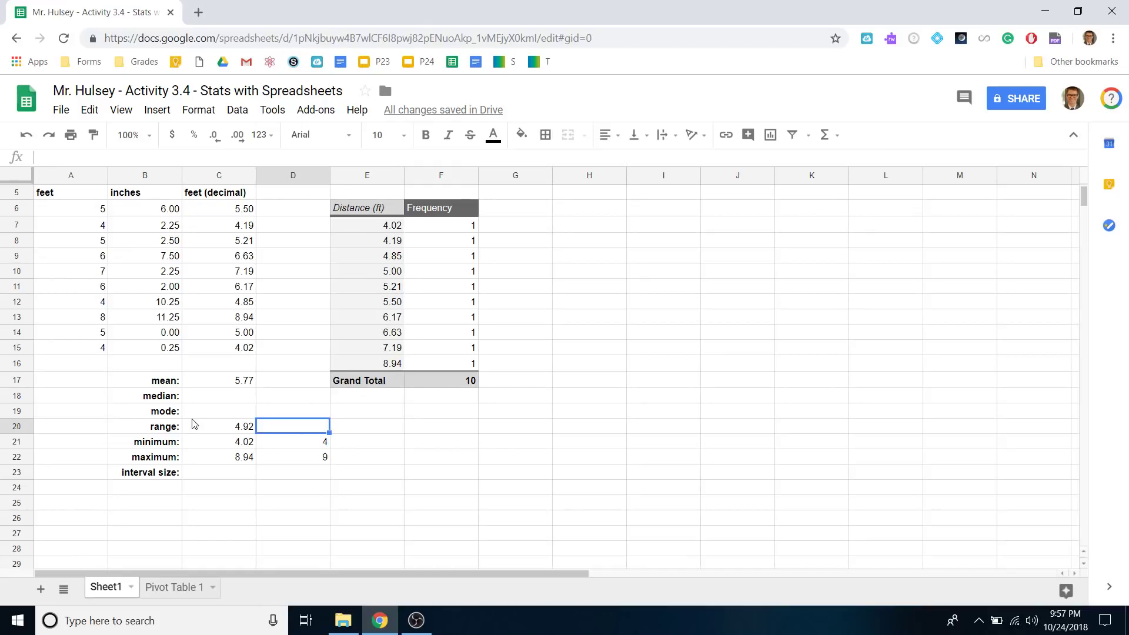
type("5")
key("Return")
key("Up")
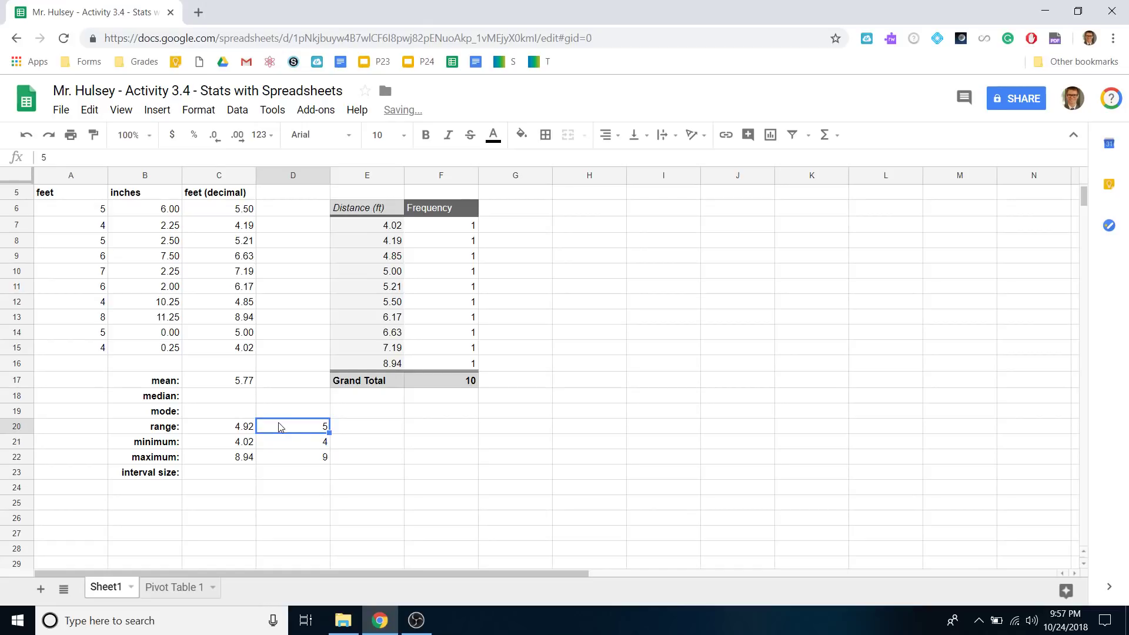
Step: Calculate the interval size in C23 with the formula =D20/5
key("Down")
key("Down")
key("Left")
key("Down")
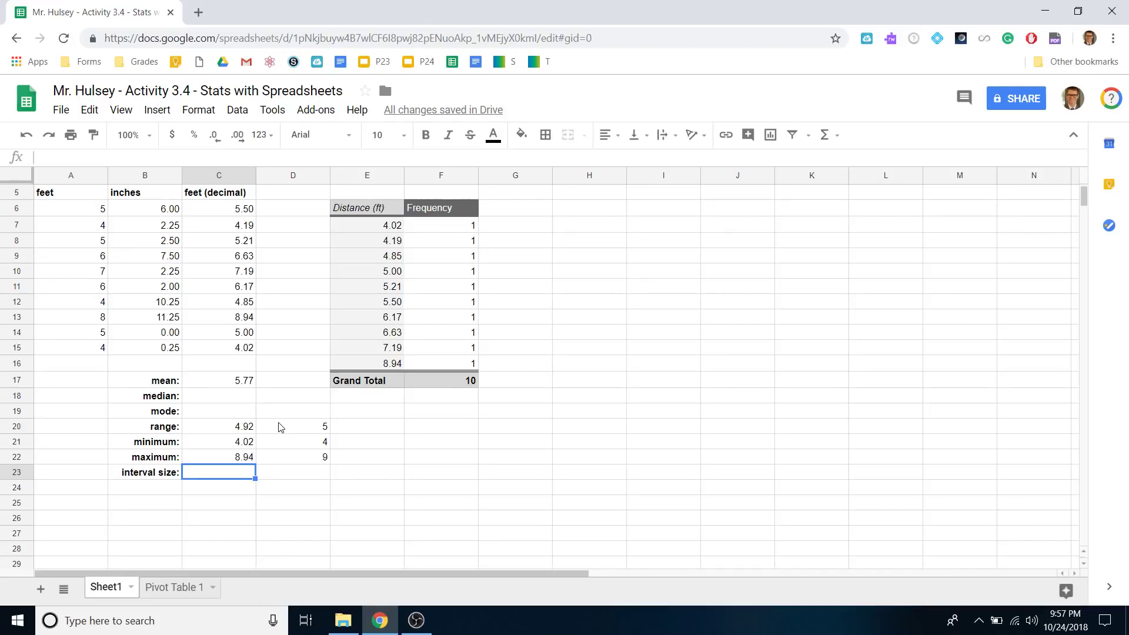
type("=")
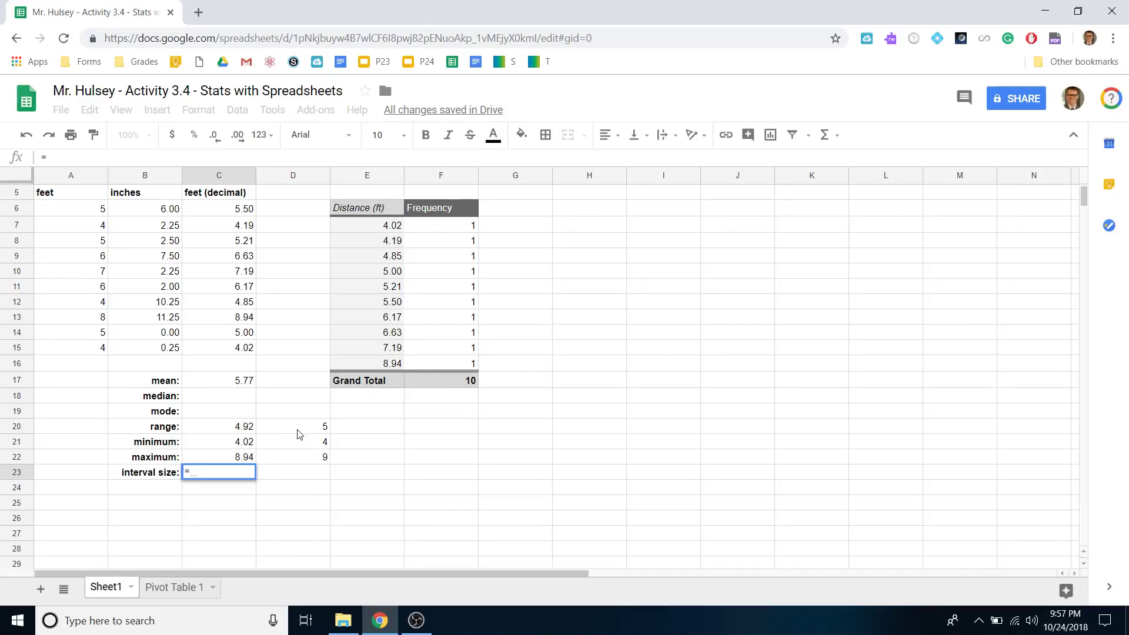
left_click(298, 431)
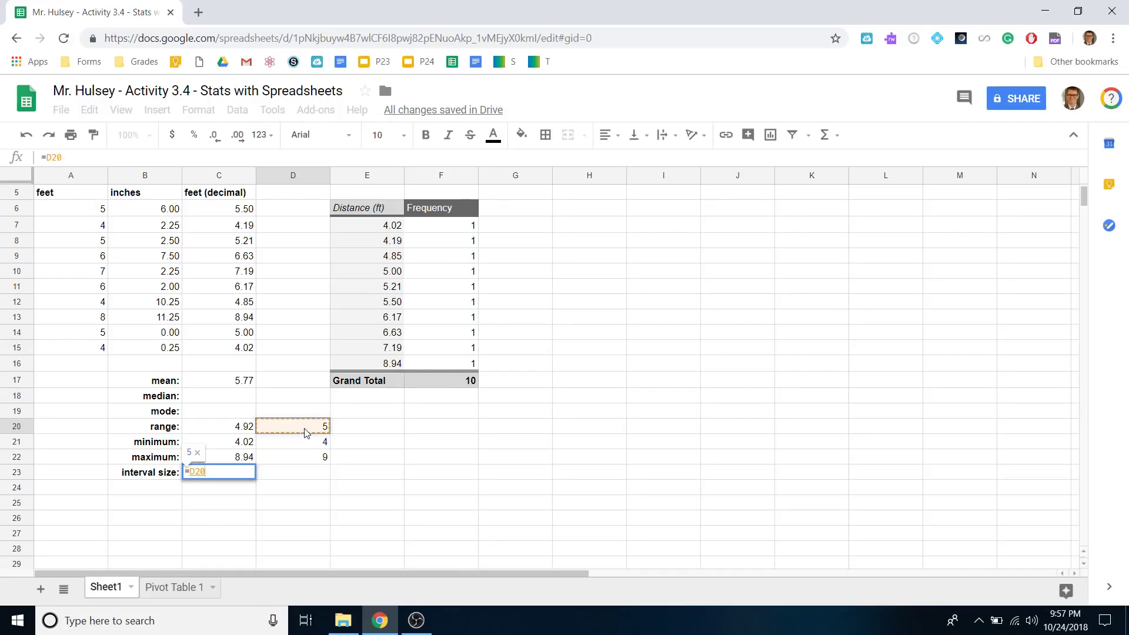
type("/5")
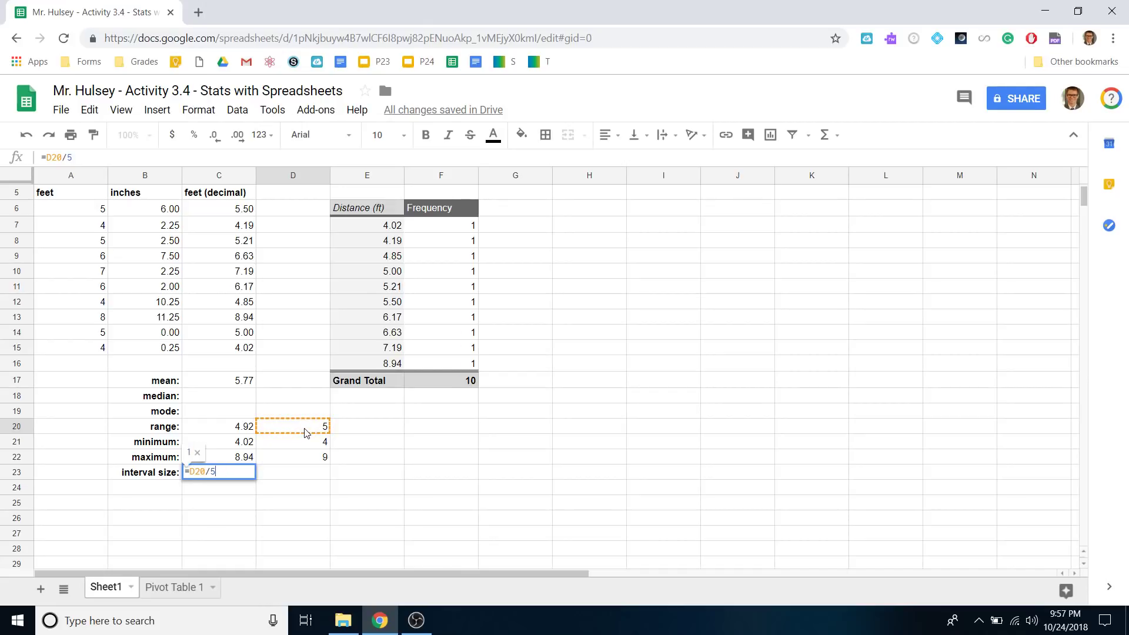
key("Return")
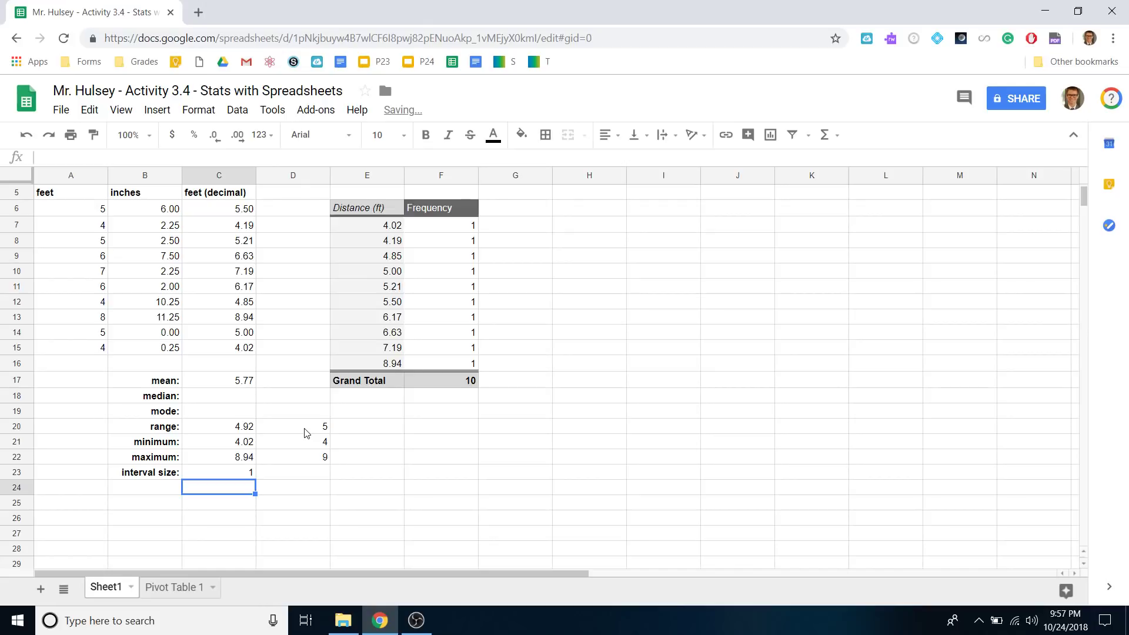
Step: Try a rounded range of 7 in D20 to test the interval size formula, and undo that change
left_click(252, 473)
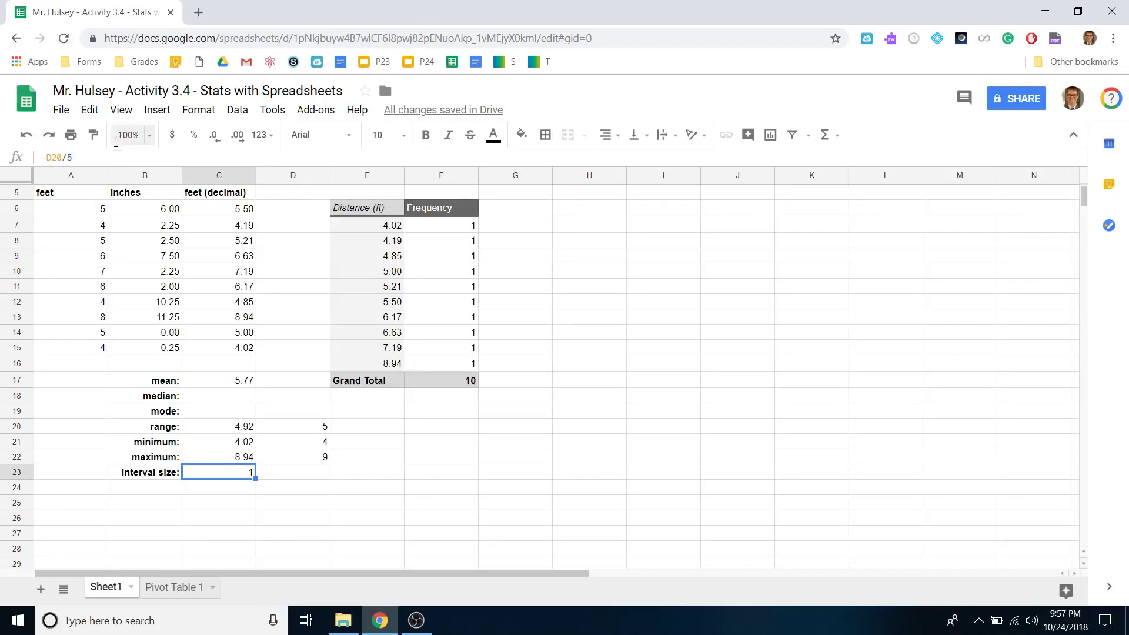
left_click(286, 432)
type("7")
key("Return")
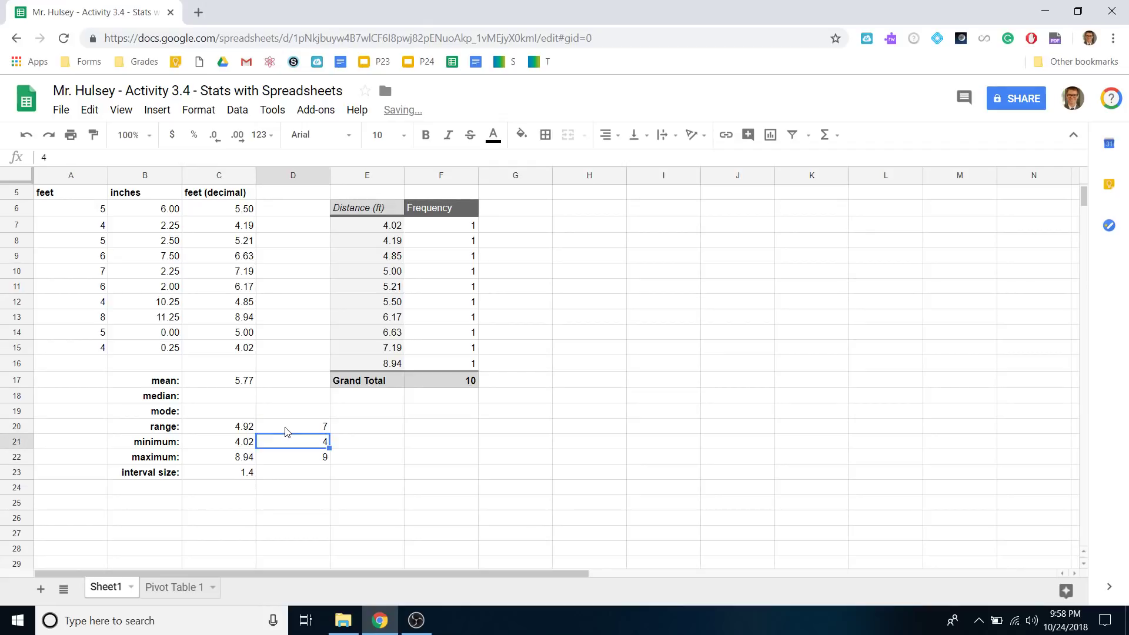
left_click(238, 474)
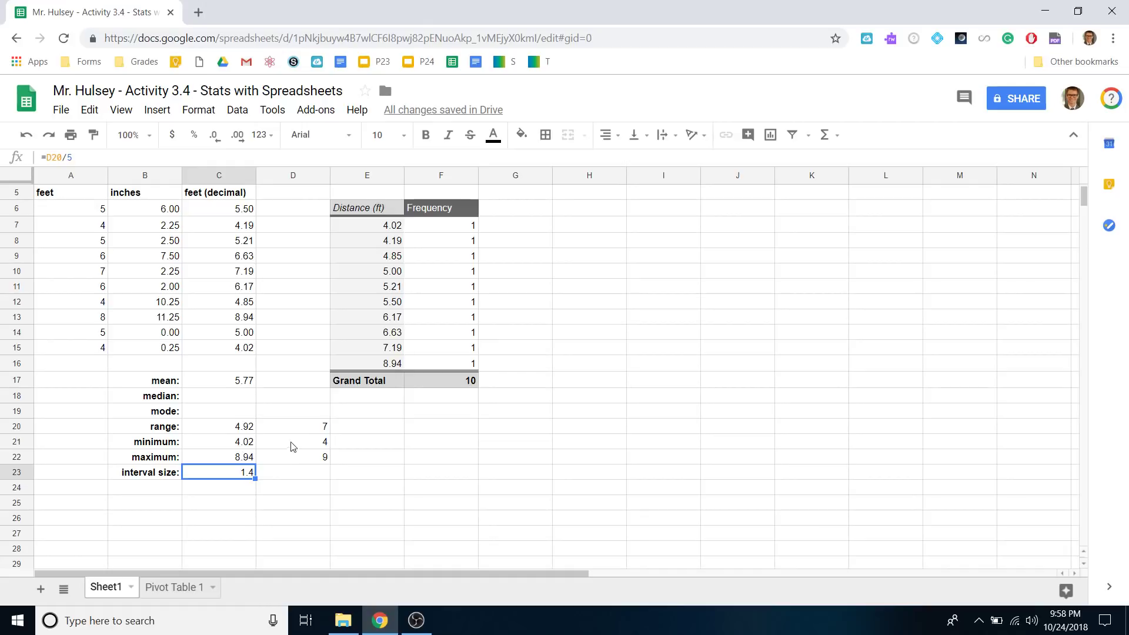
key("ctrl+z")
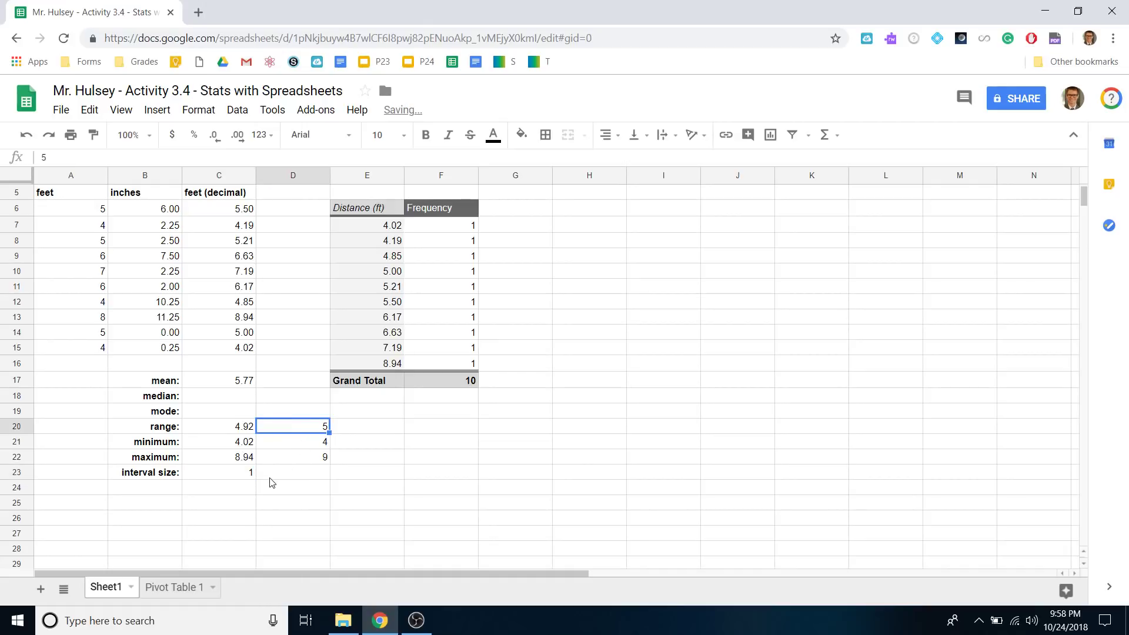
Step: Create a pivot group rule for the Distance (ft) rows with minimum value 1, maximum value 9 and interval size 1
left_click(239, 474)
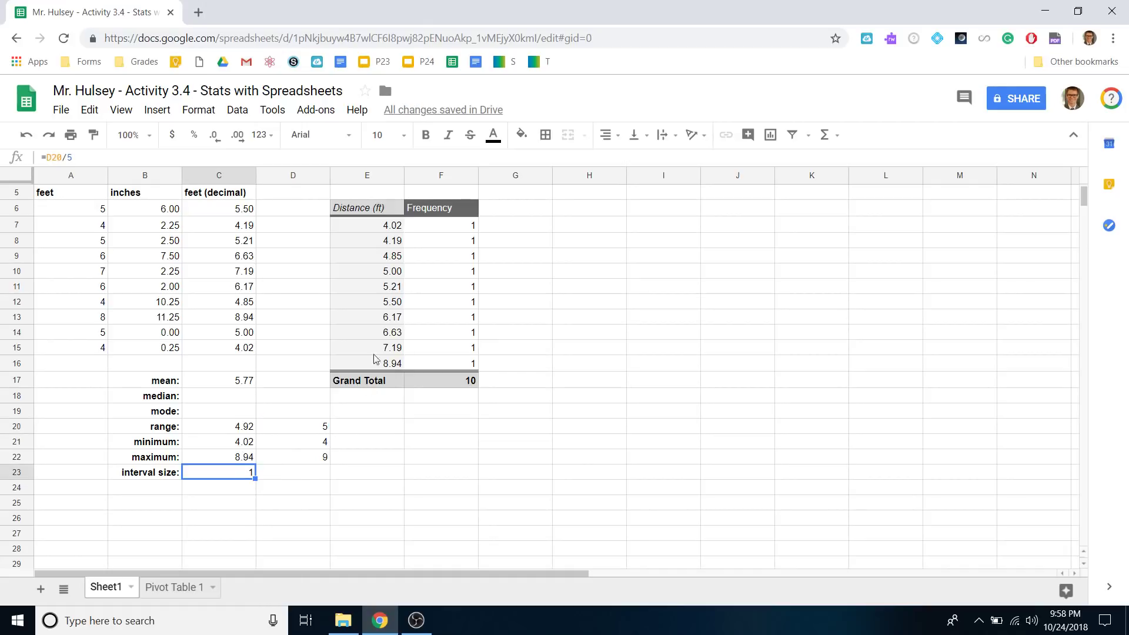
left_click(368, 288)
left_click_drag(302, 442, 315, 467)
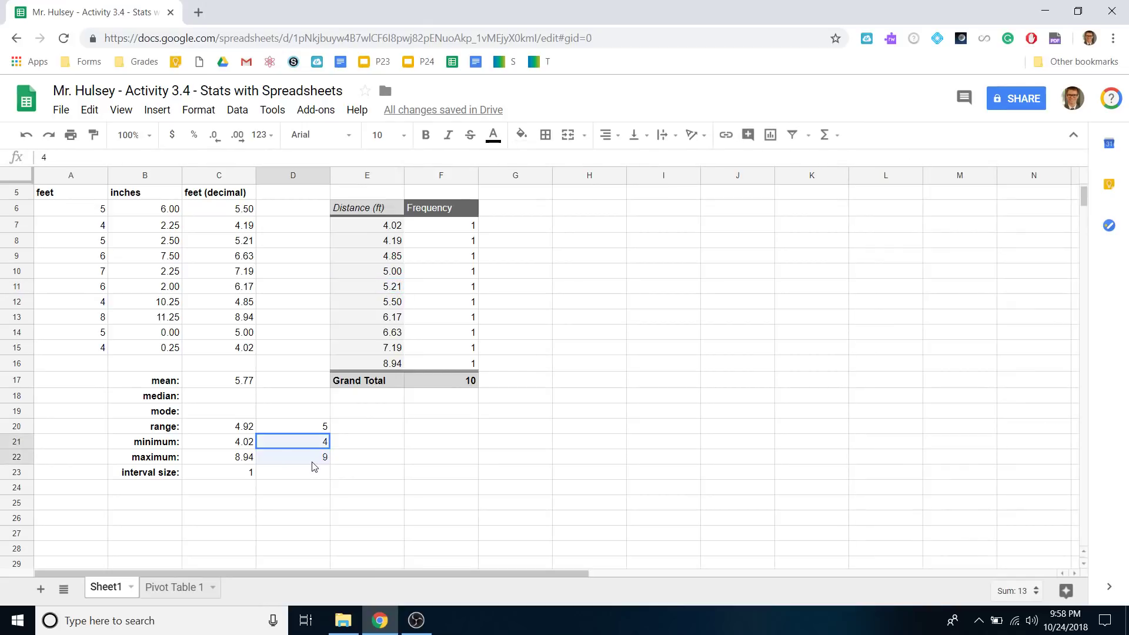
left_click(250, 475)
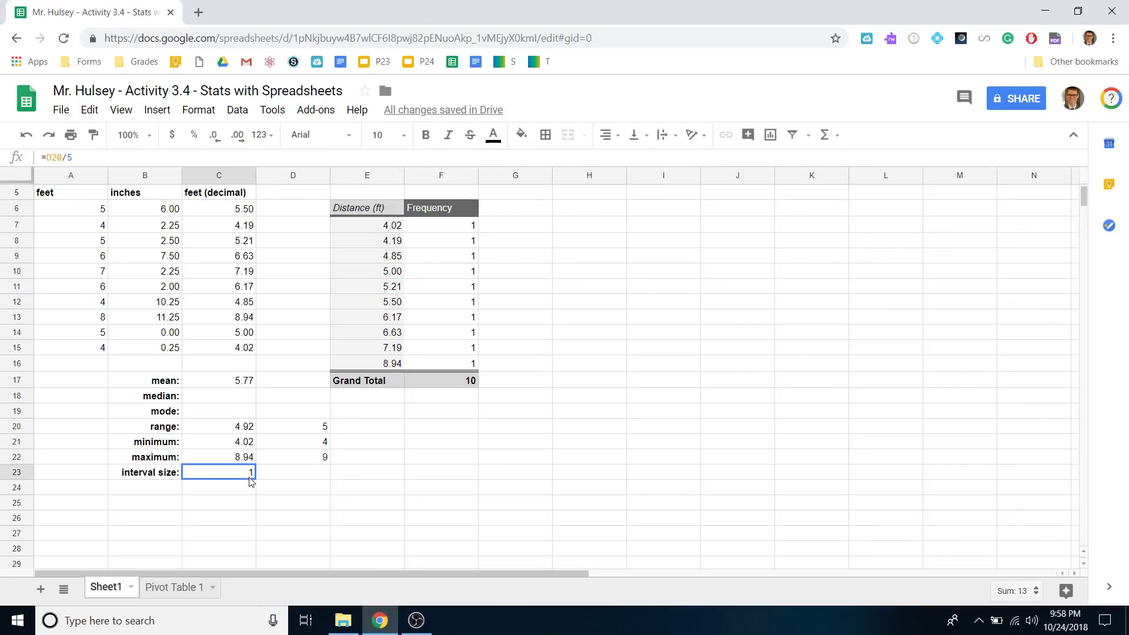
left_click(368, 301)
right_click(370, 301)
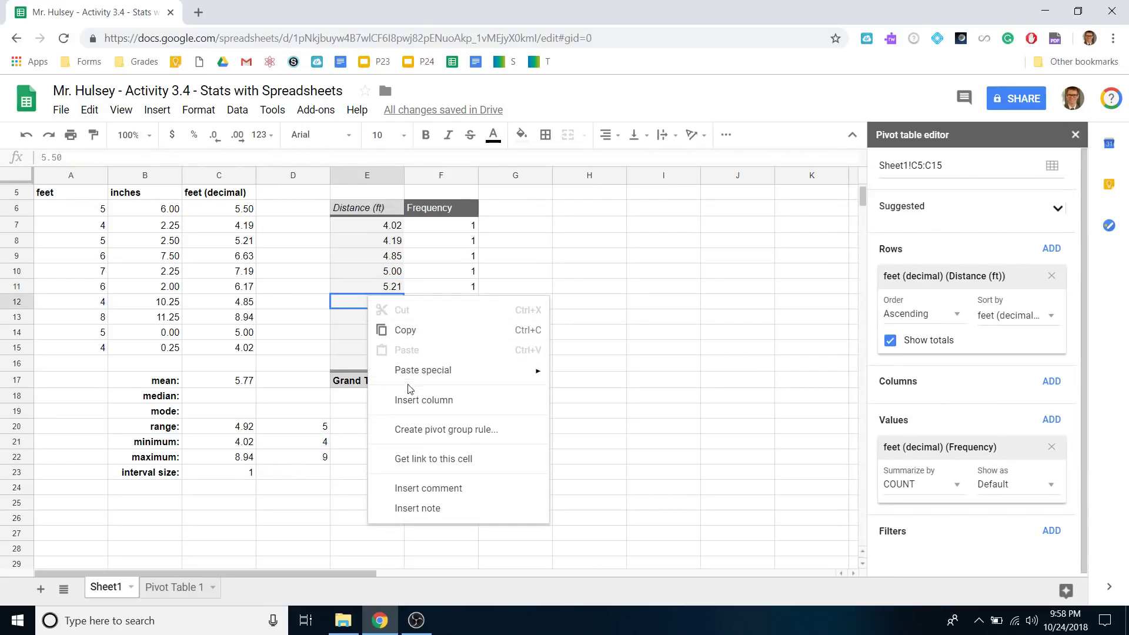
left_click(442, 431)
left_click(488, 321)
type("1")
key("Tab")
type("9")
key("Tab")
type("1")
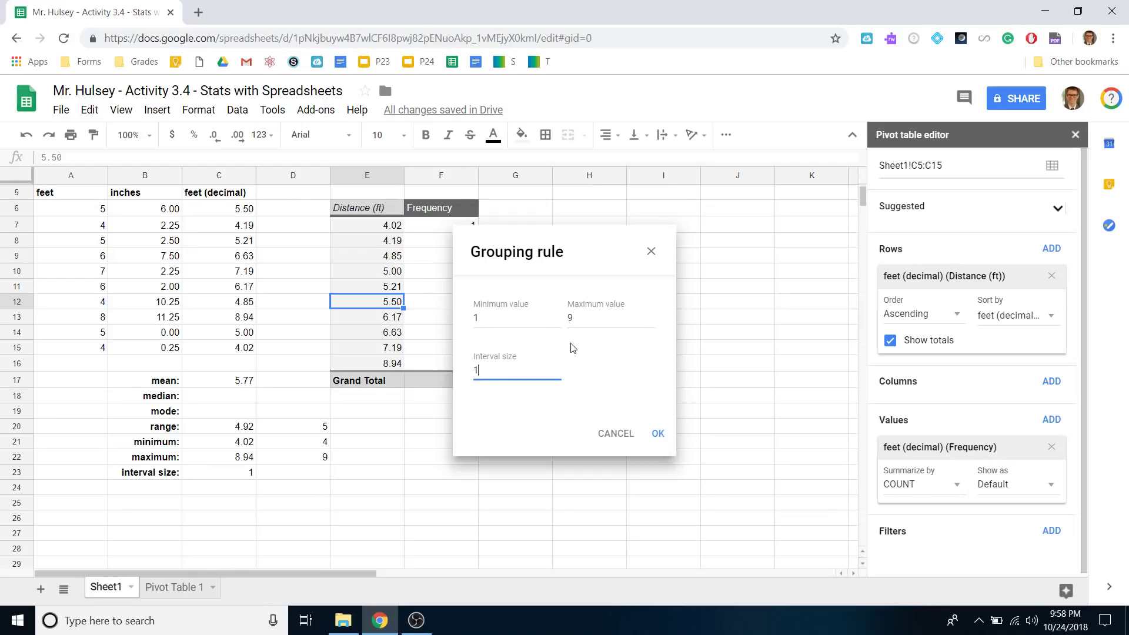
left_click(665, 435)
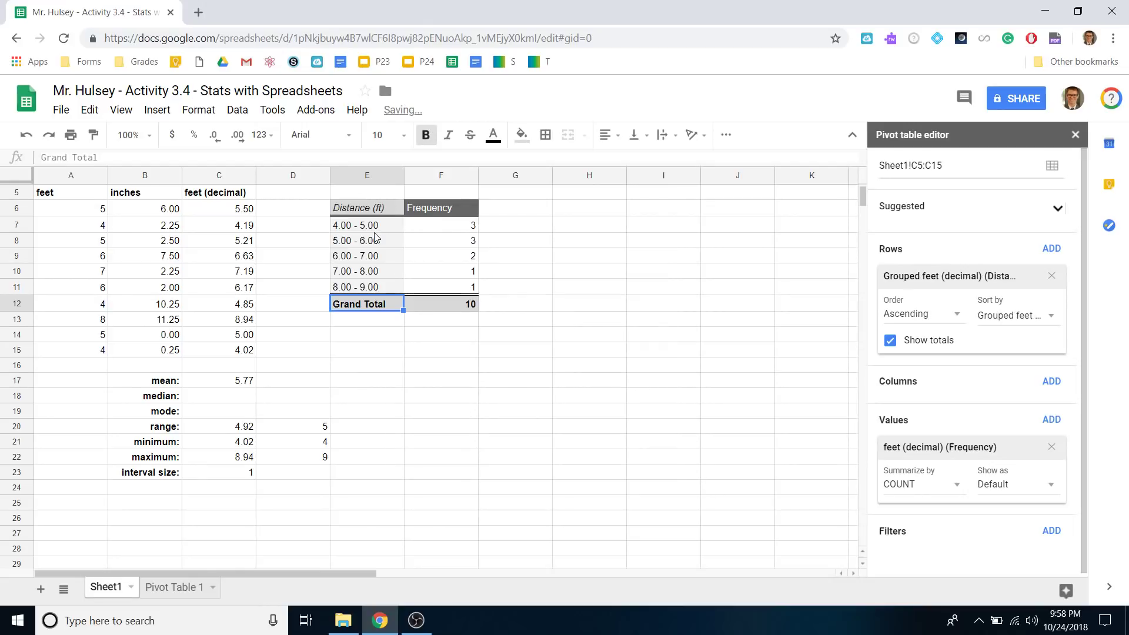
Step: Insert a column chart from the grouped distances and their frequencies in E7:F11, leaving out the Grand Total row
left_click(375, 232)
key("Down")
key("Down")
key("Down")
key("Down")
left_click(437, 228)
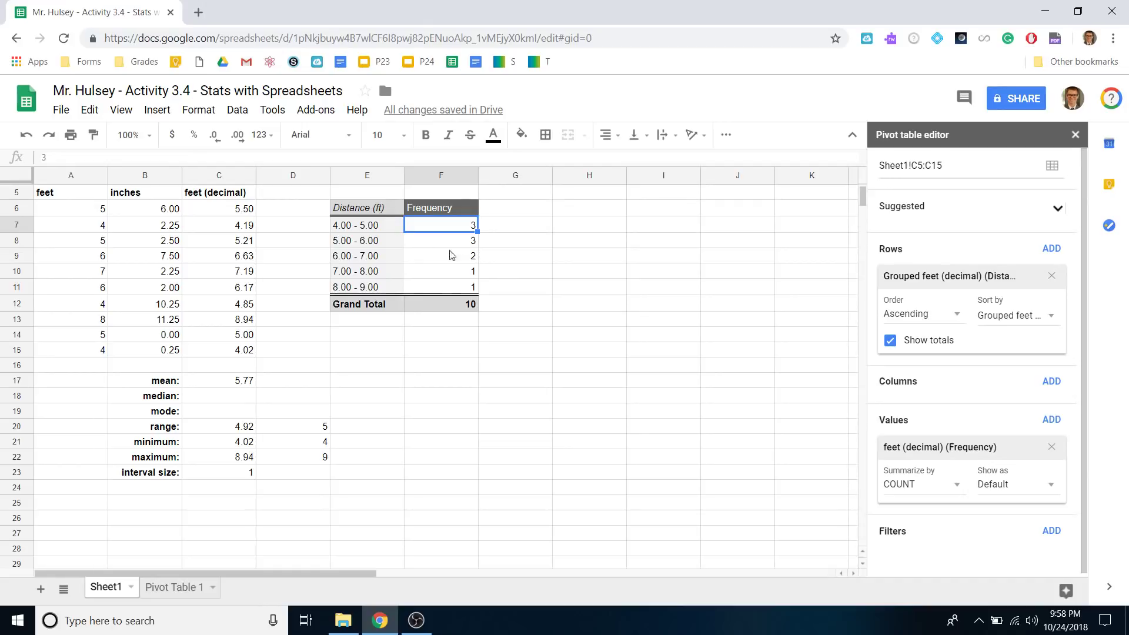
left_click(370, 230)
left_click_drag(370, 230, 434, 286)
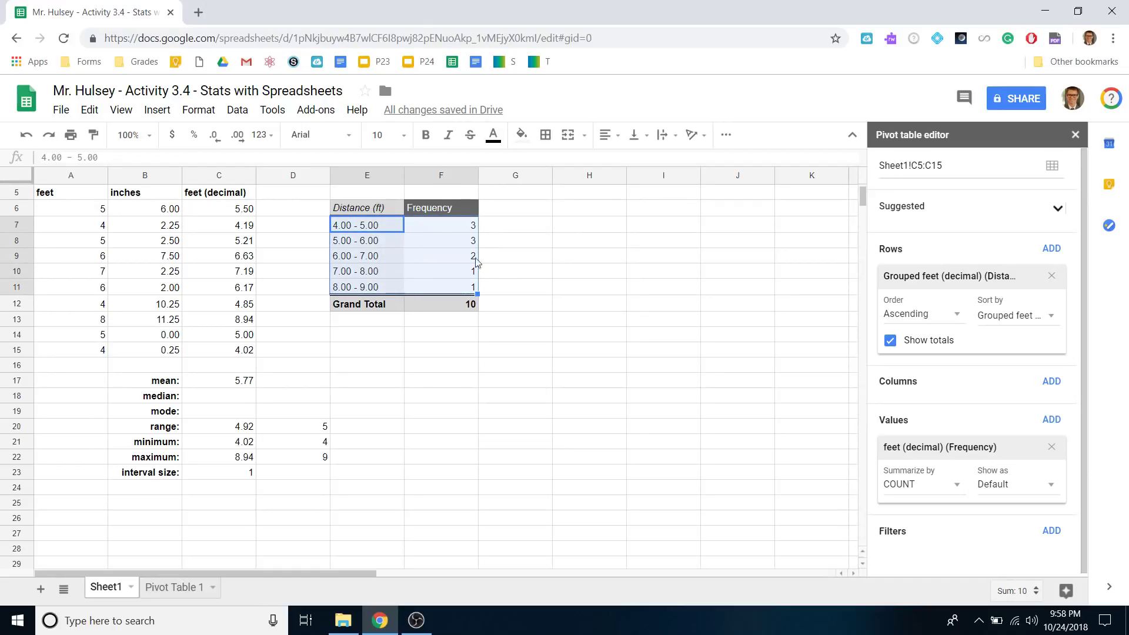
left_click(157, 110)
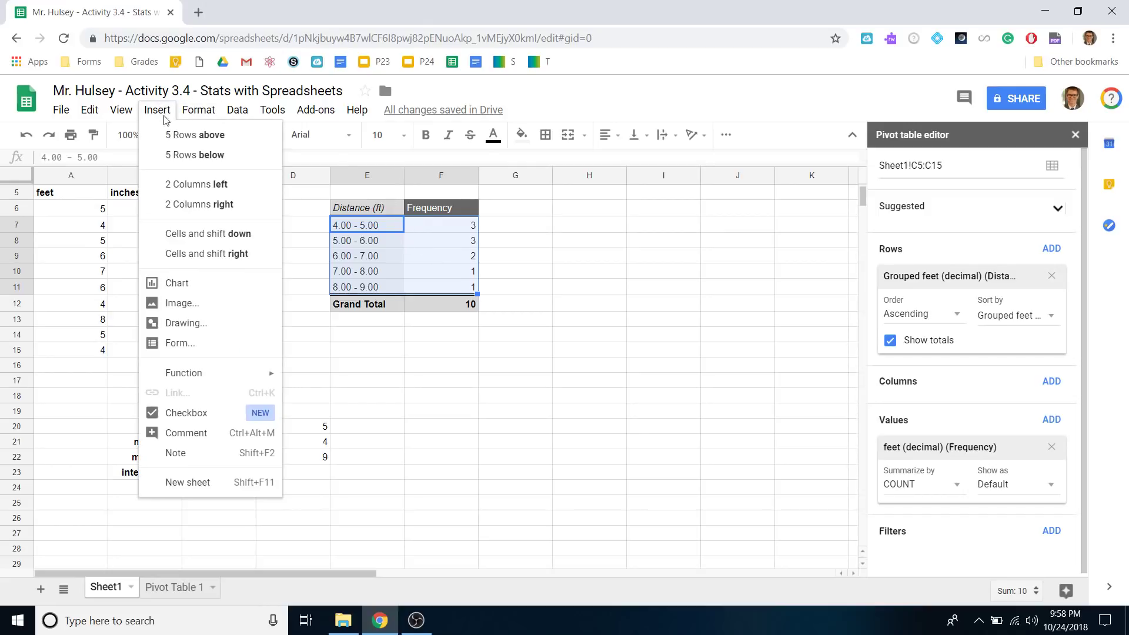
key("Escape")
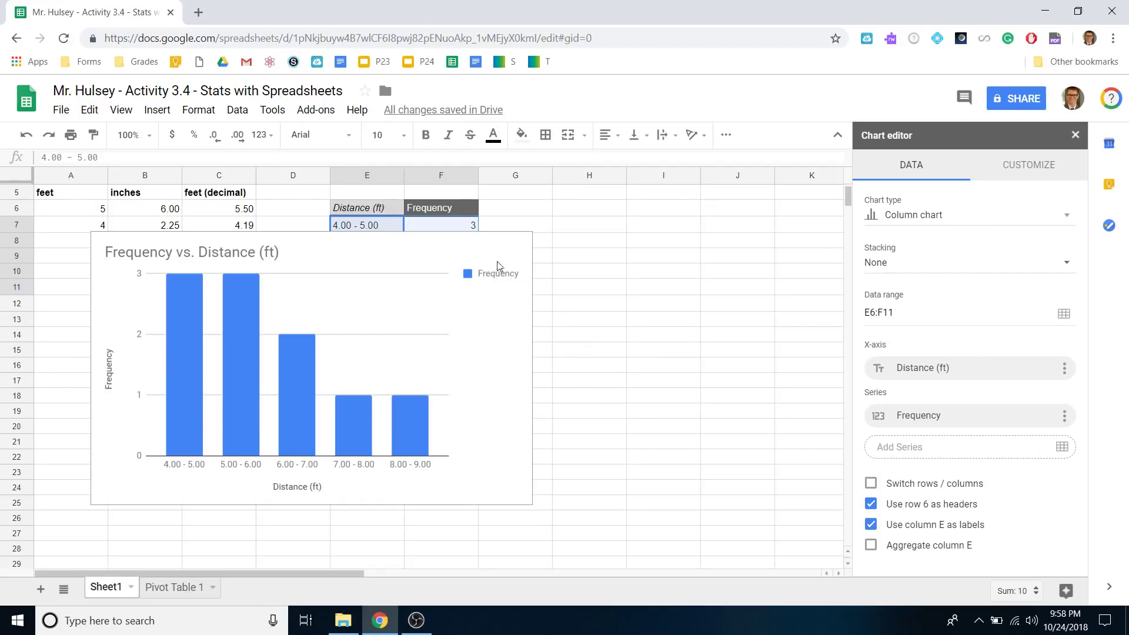
Step: Move the chart clear of the source data and statistics, placing it over columns E to J below the pivot table's first rows
left_click(1014, 225)
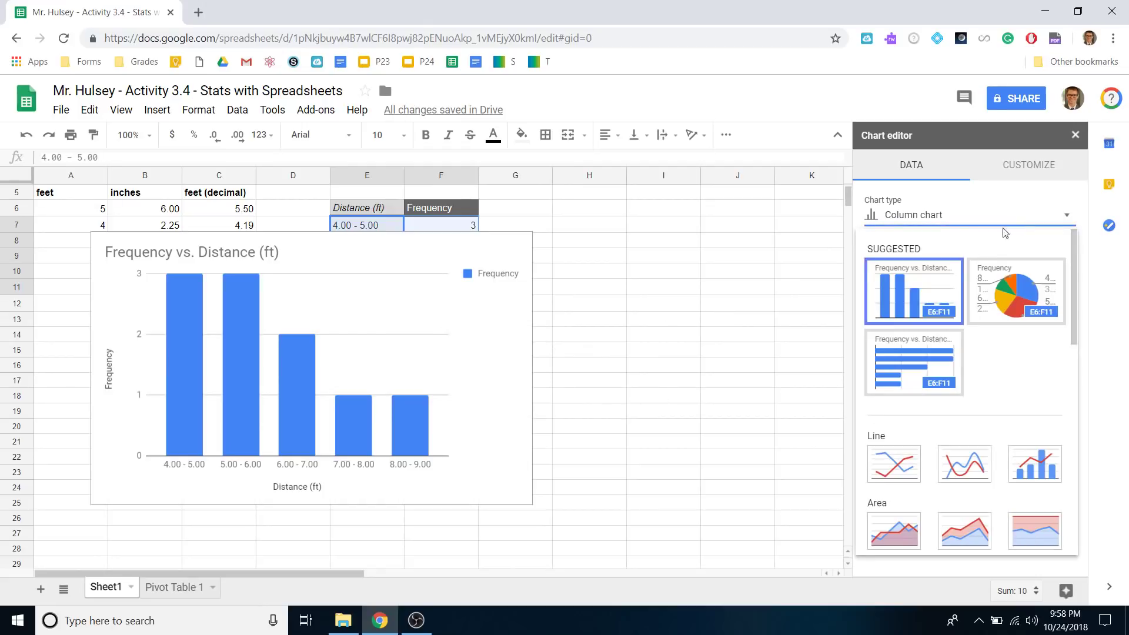
left_click(998, 199)
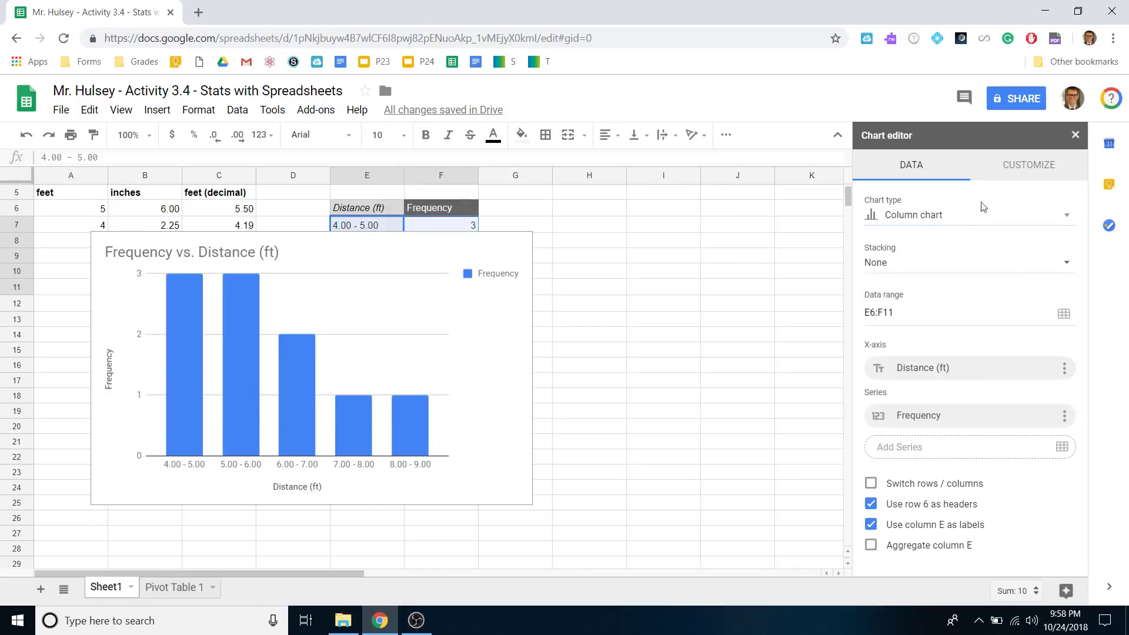
left_click(496, 360)
left_click_drag(496, 360, 747, 402)
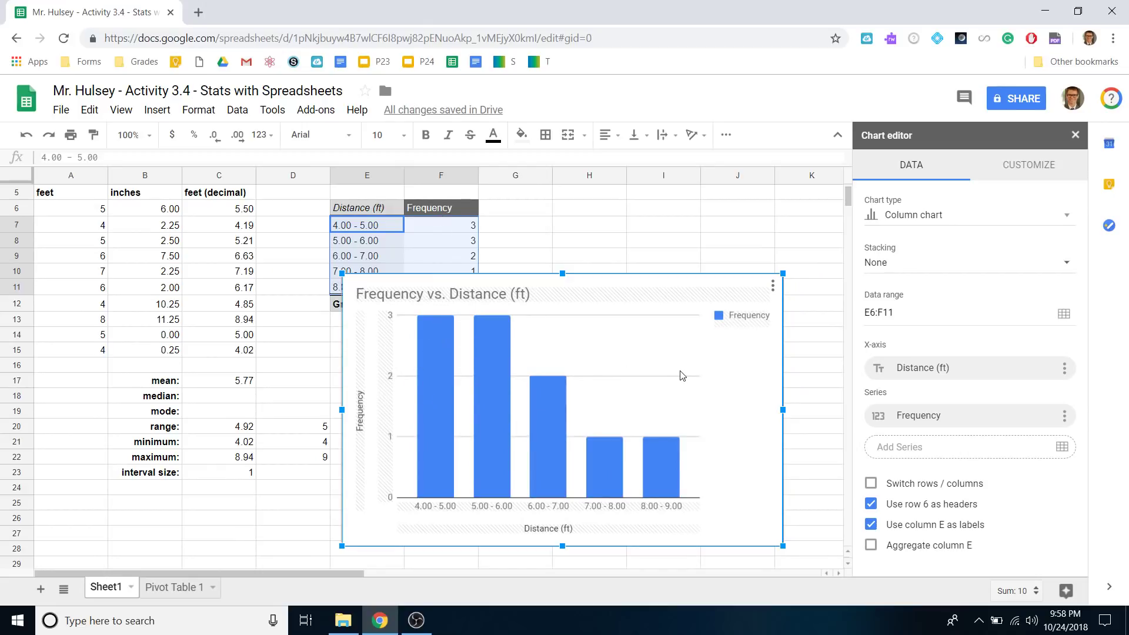
Step: Look through the available chart types, including Histogram chart, and keep the column chart
left_click(956, 218)
scroll(944, 417, "down", 6)
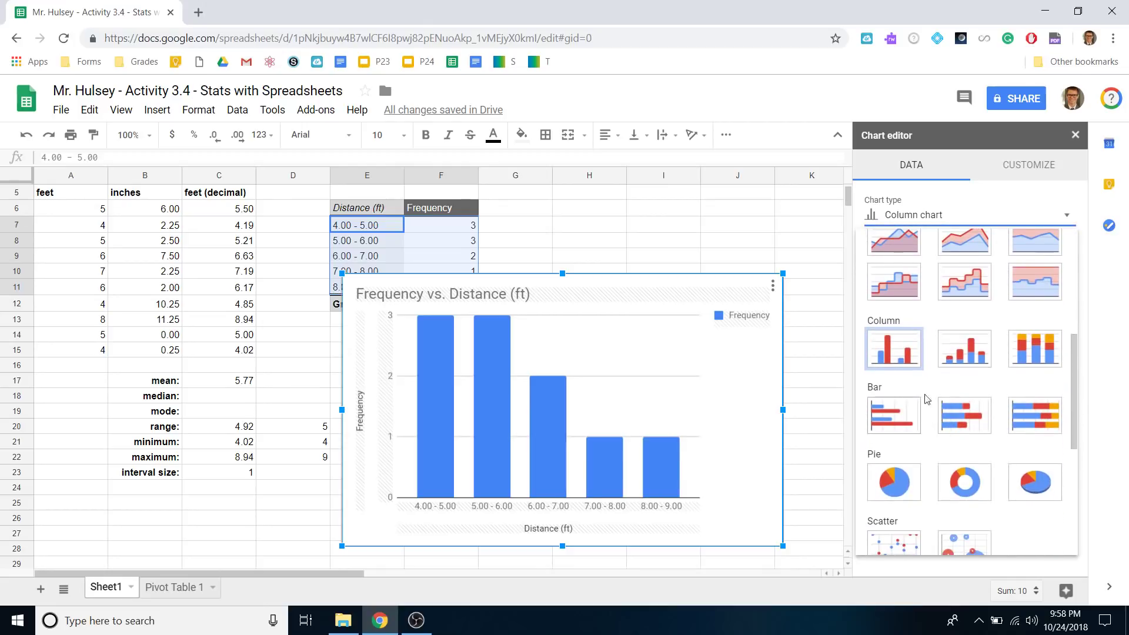
scroll(999, 440, "down", 4)
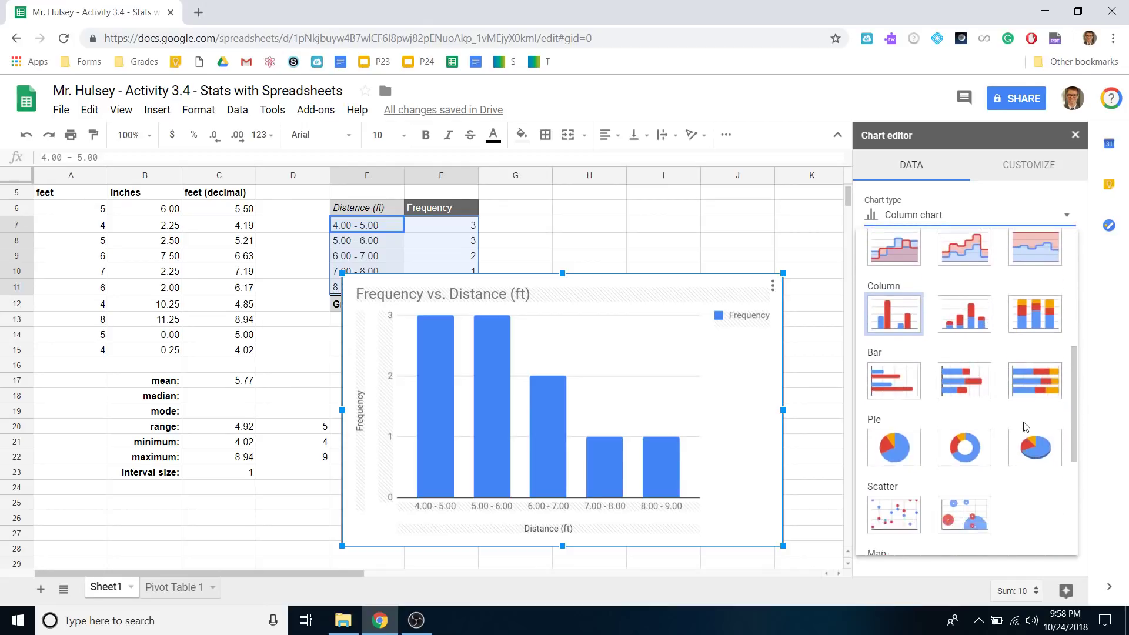
scroll(1000, 440, "down", 1)
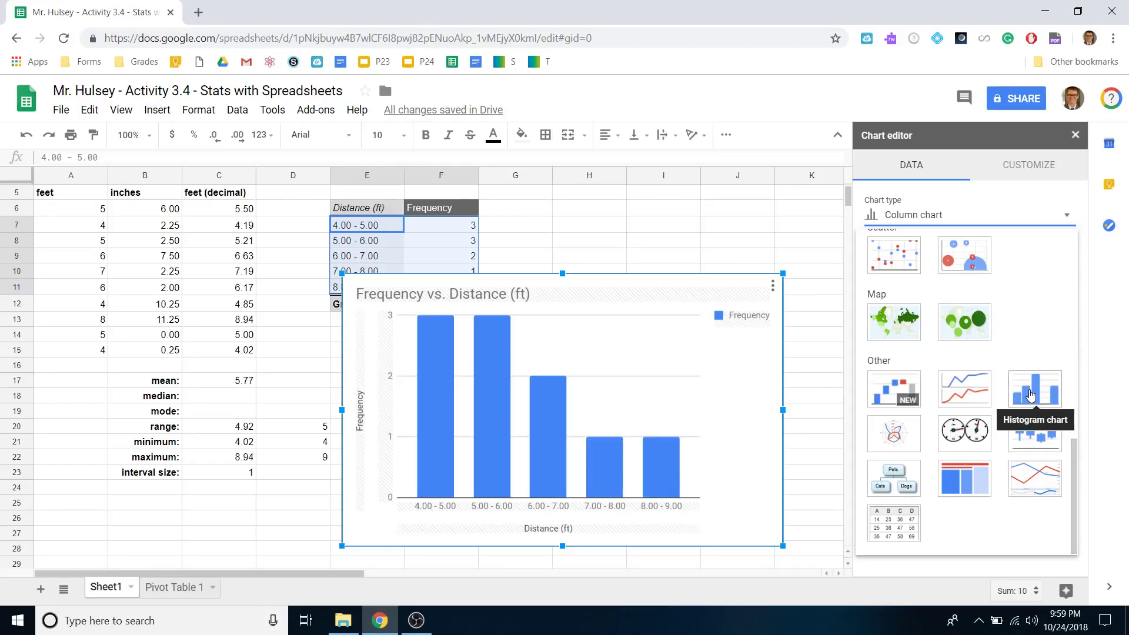
scroll(1035, 389, "up", 4)
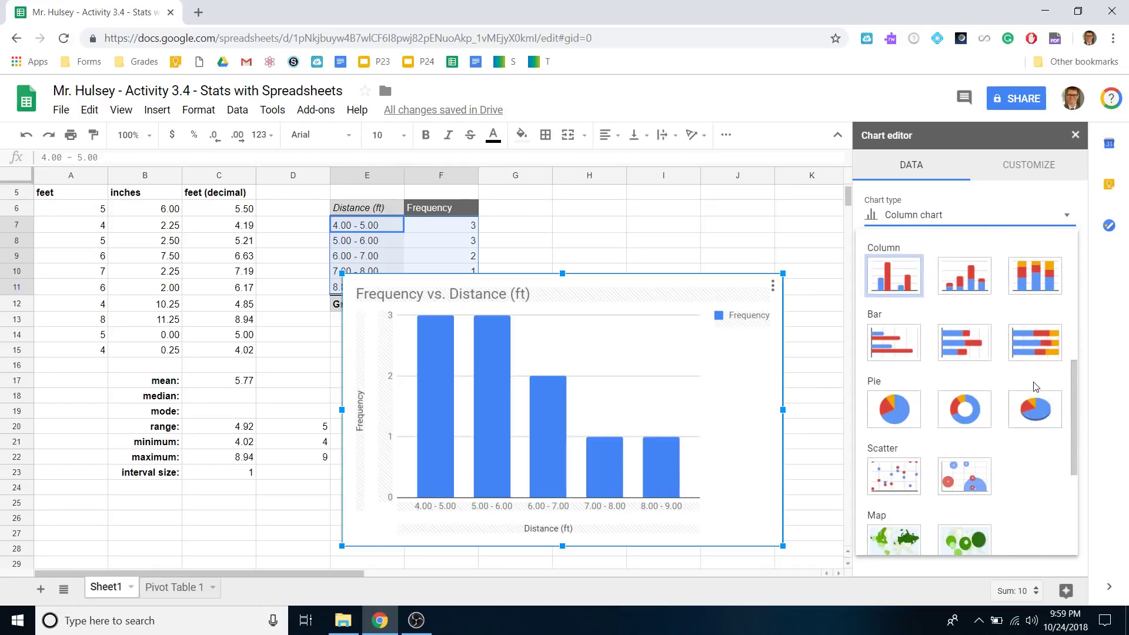
scroll(1035, 387, "up", 4)
left_click(734, 400)
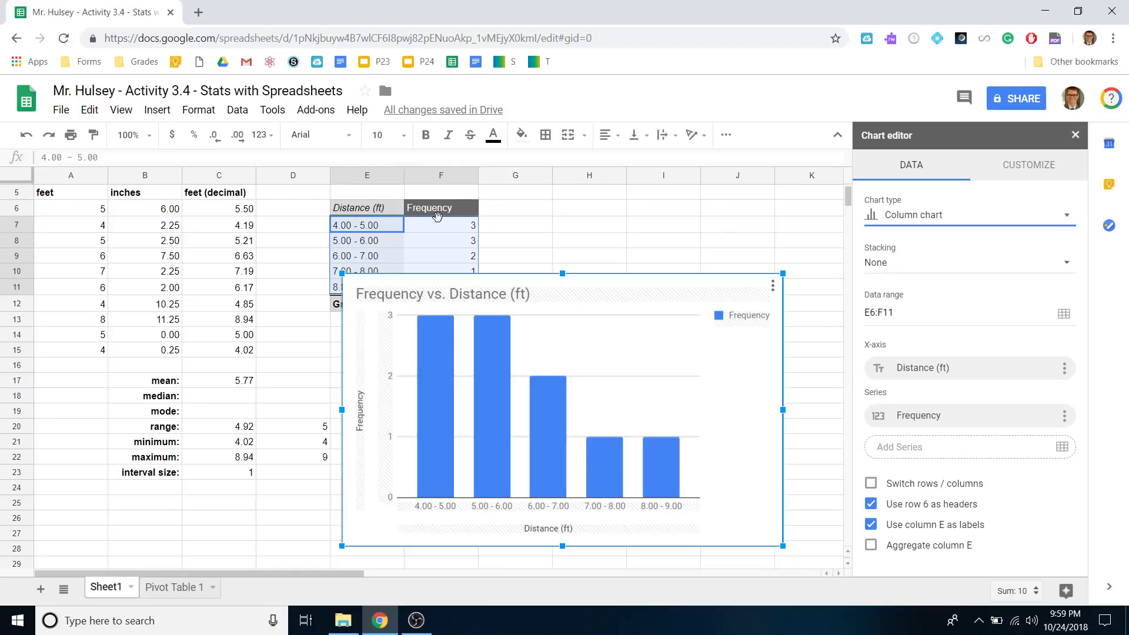
Step: Change the chart title to "Histogram of Fling Machine Distance Data"
double_click(537, 299)
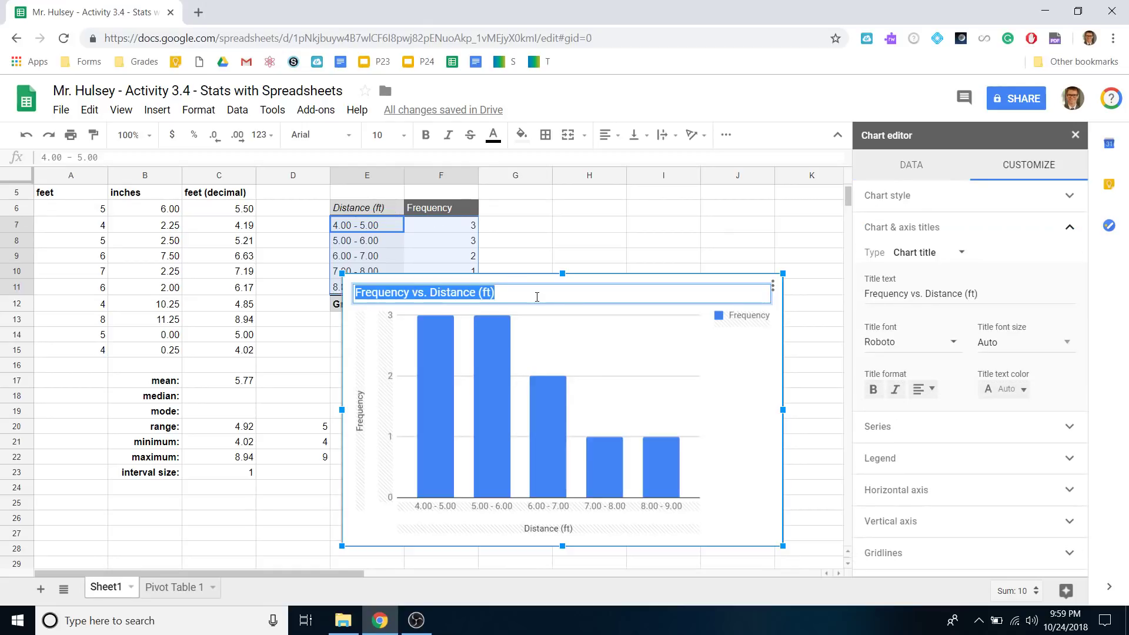
type("Histogram")
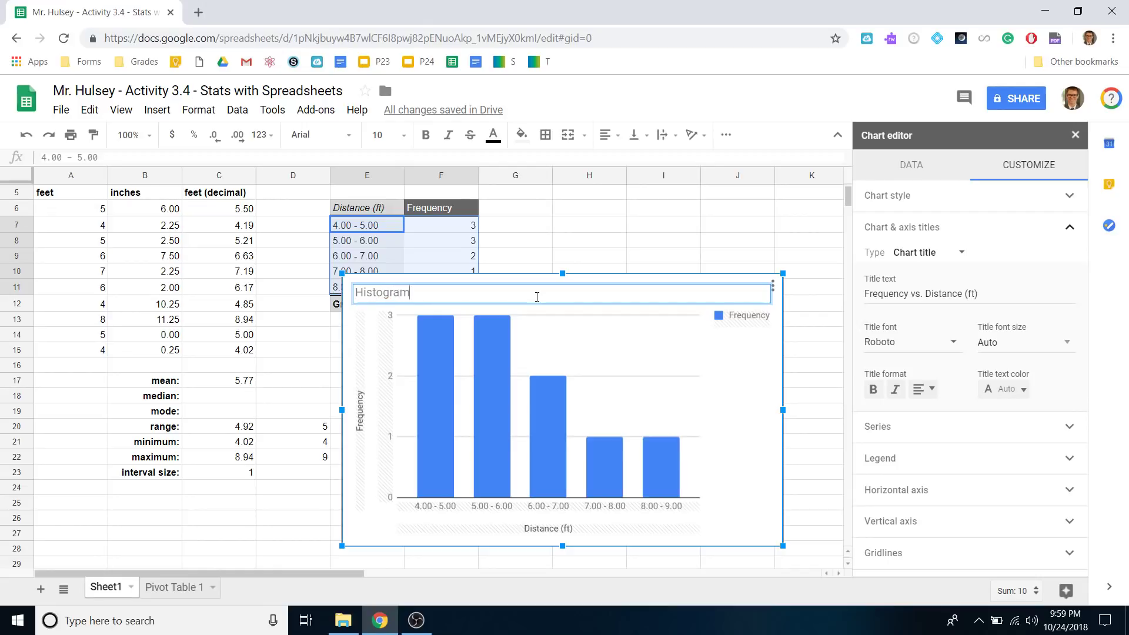
type(" of Fling Machine Distance Data")
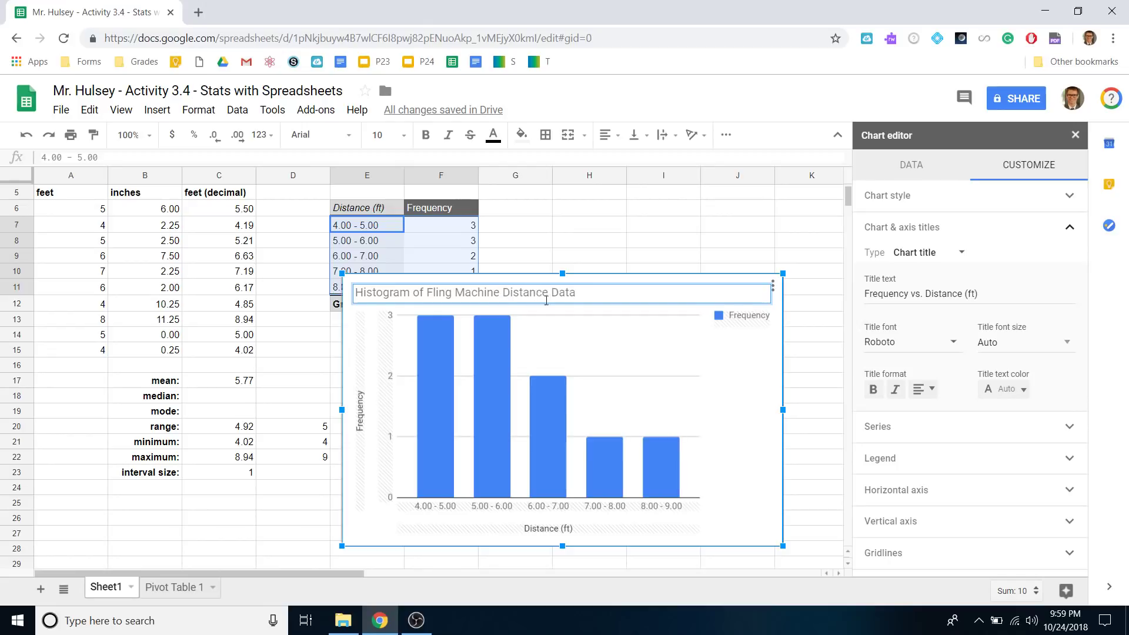
key("Return")
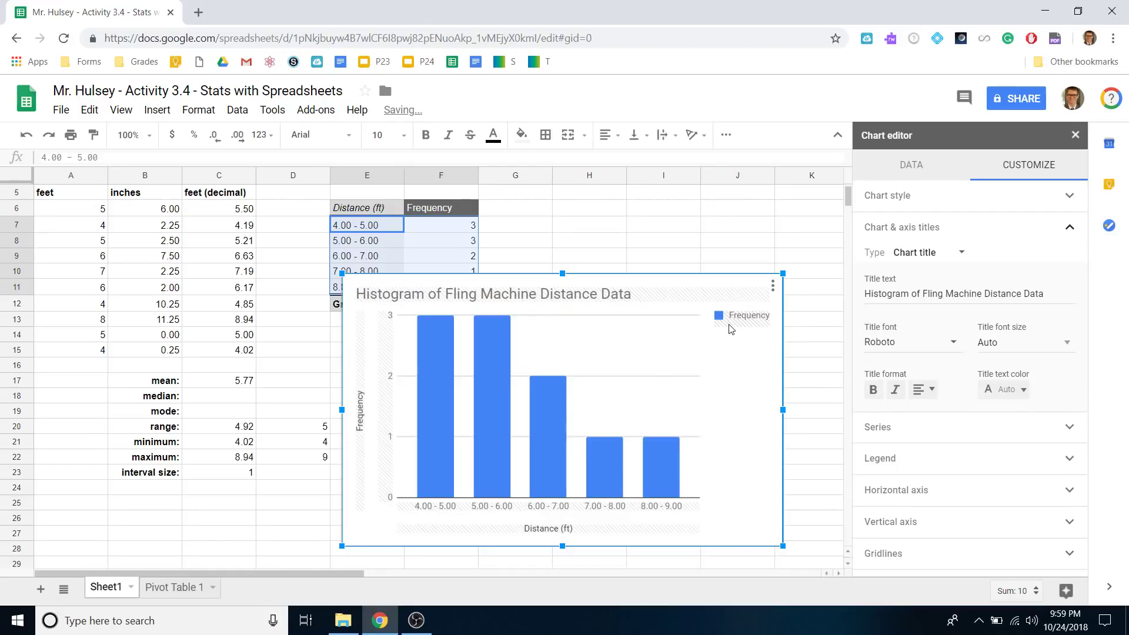
Step: Try the 3D and Maximize chart style options on the column chart, and turn both off
left_click(668, 503)
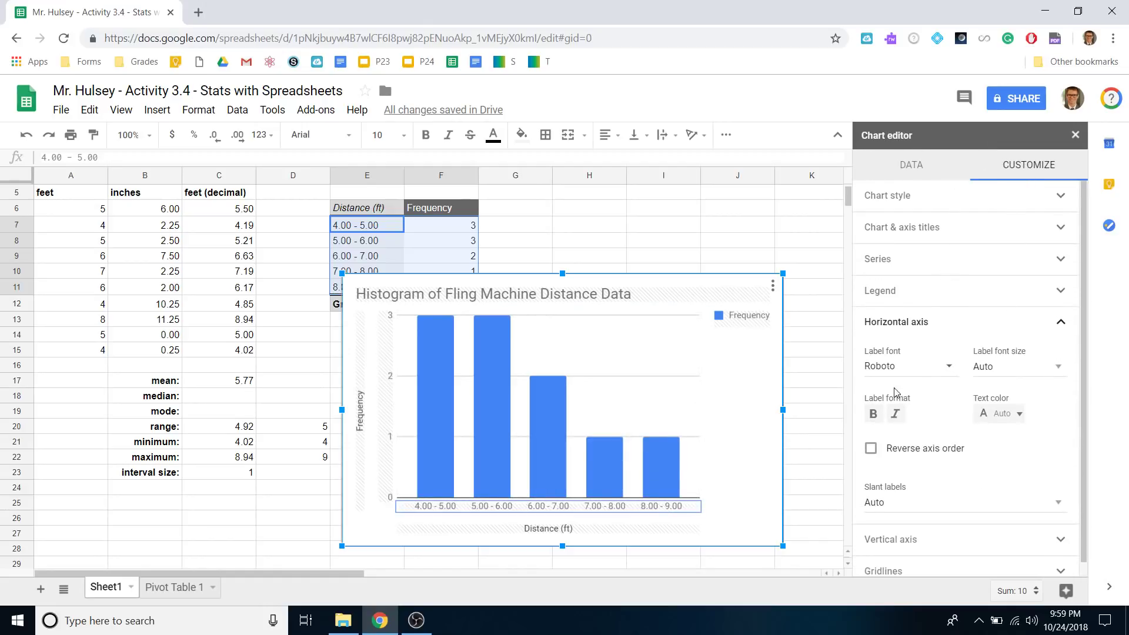
left_click(754, 503)
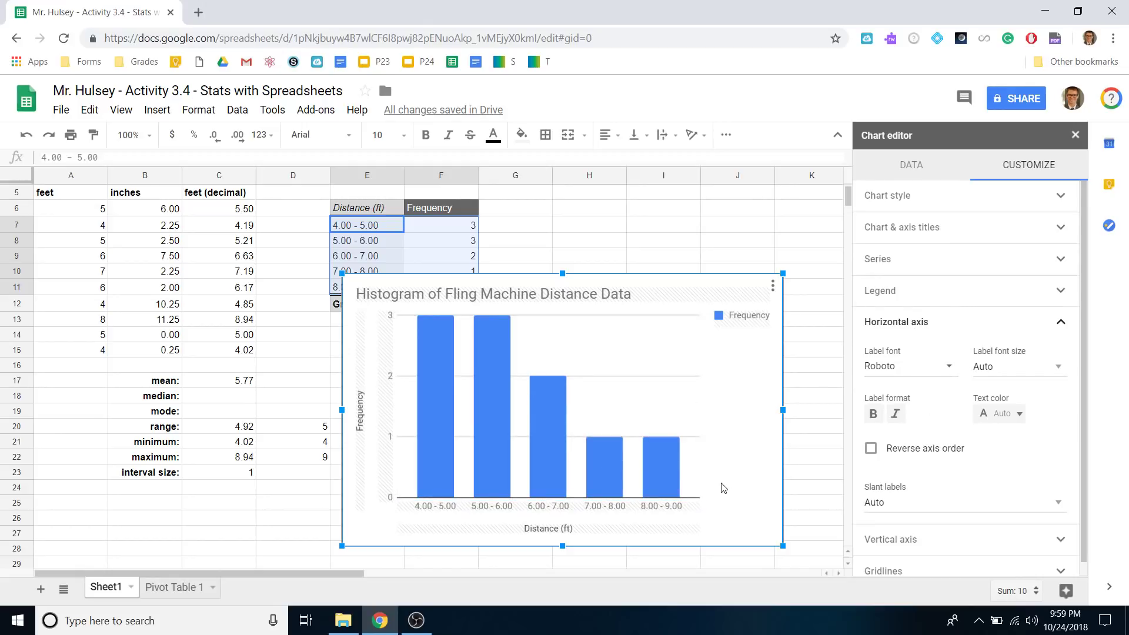
left_click(1020, 200)
left_click(872, 297)
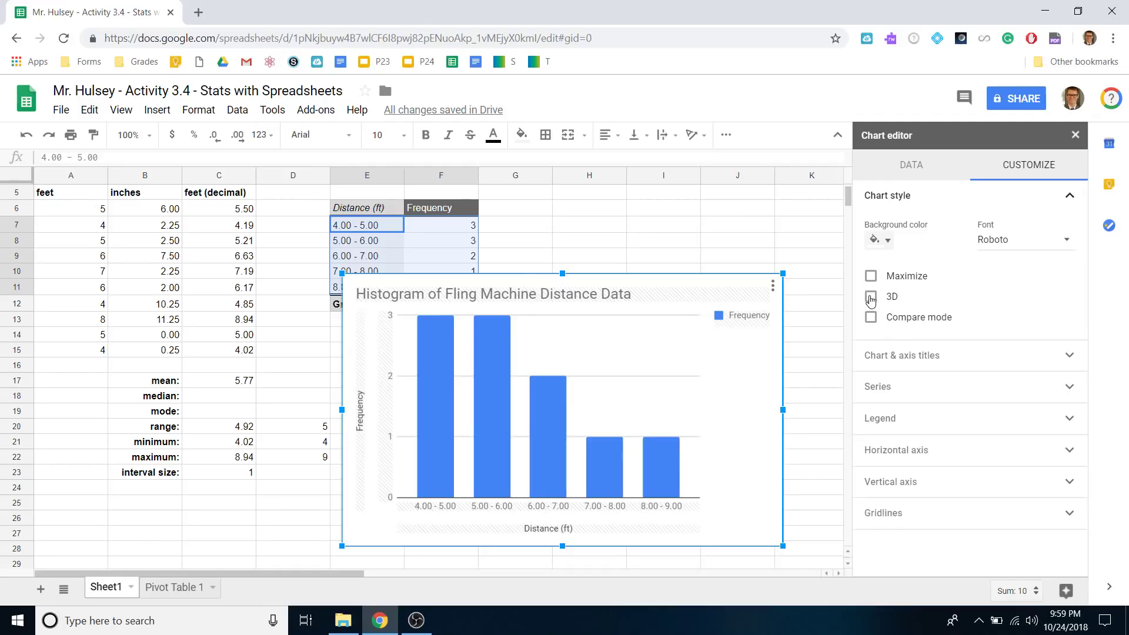
left_click(871, 297)
left_click(872, 297)
left_click(871, 276)
left_click(871, 278)
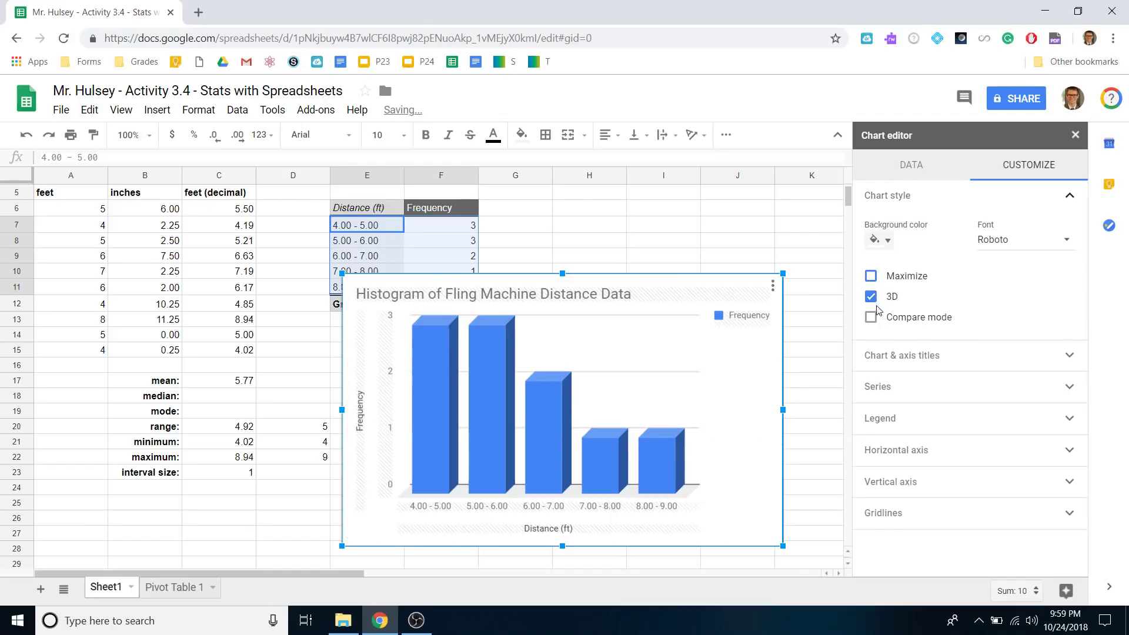
left_click(871, 297)
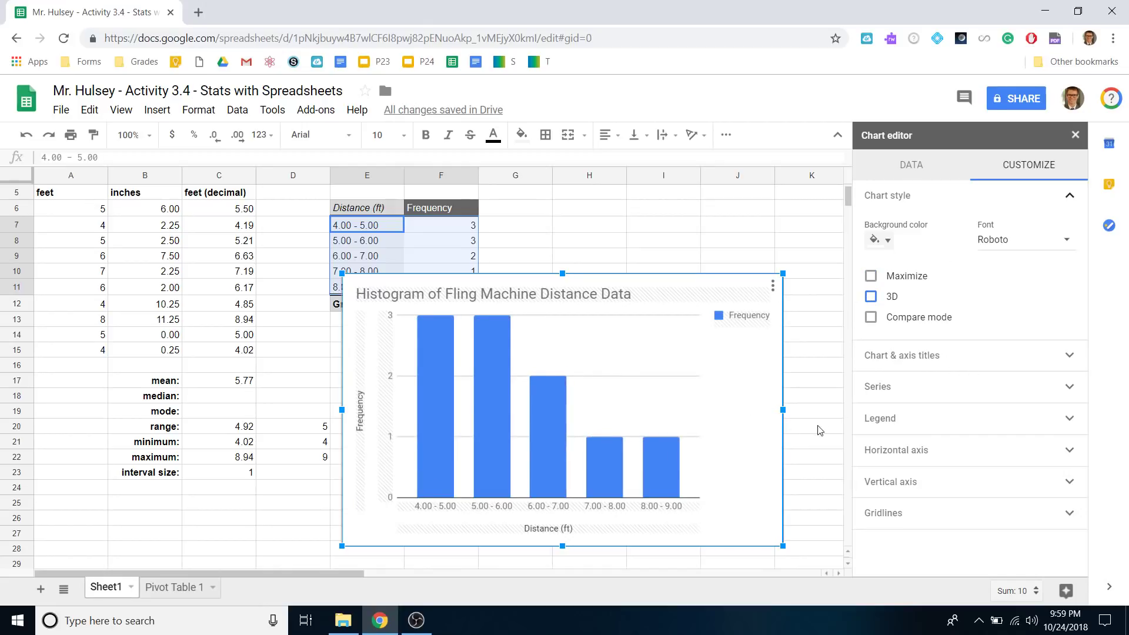
Step: Inspect the settings of the chart title and of the vertical and horizontal axis titles
double_click(529, 294)
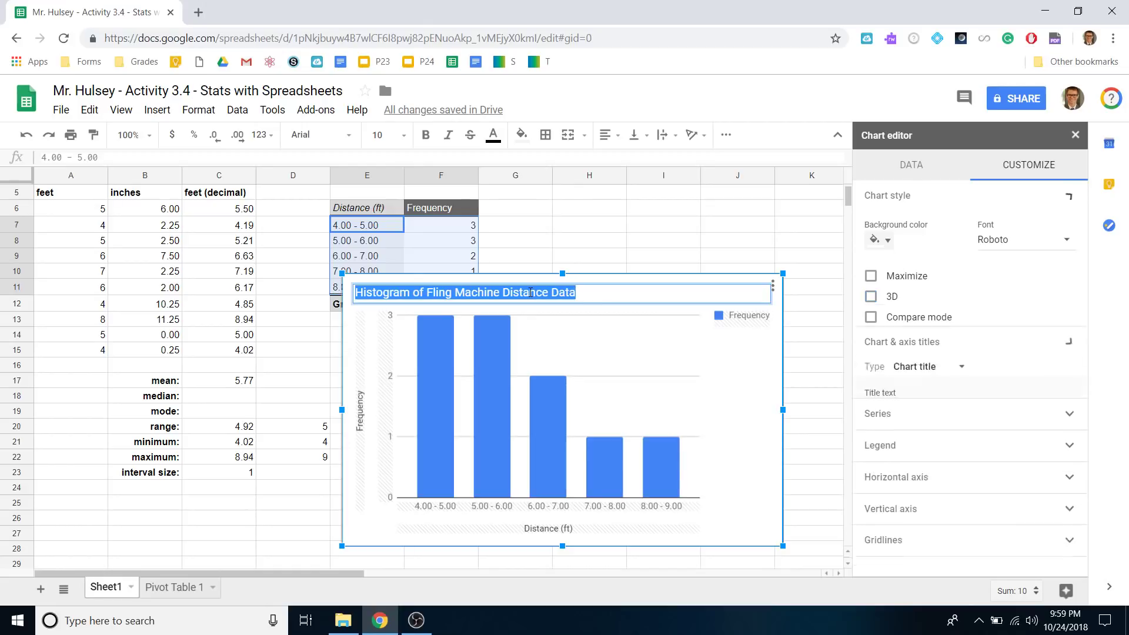
left_click(360, 421)
left_click(582, 531)
left_click(731, 518)
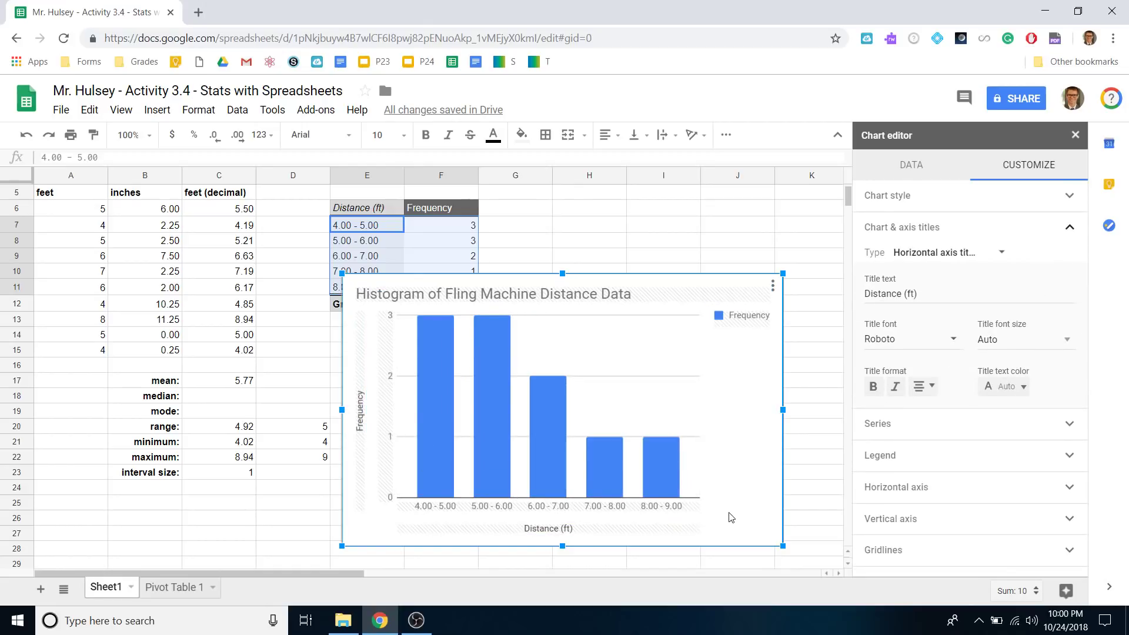
Step: Try major gridline counts of 3 and 7 on the chart's vertical axis, and set the count to 4
left_click(904, 558)
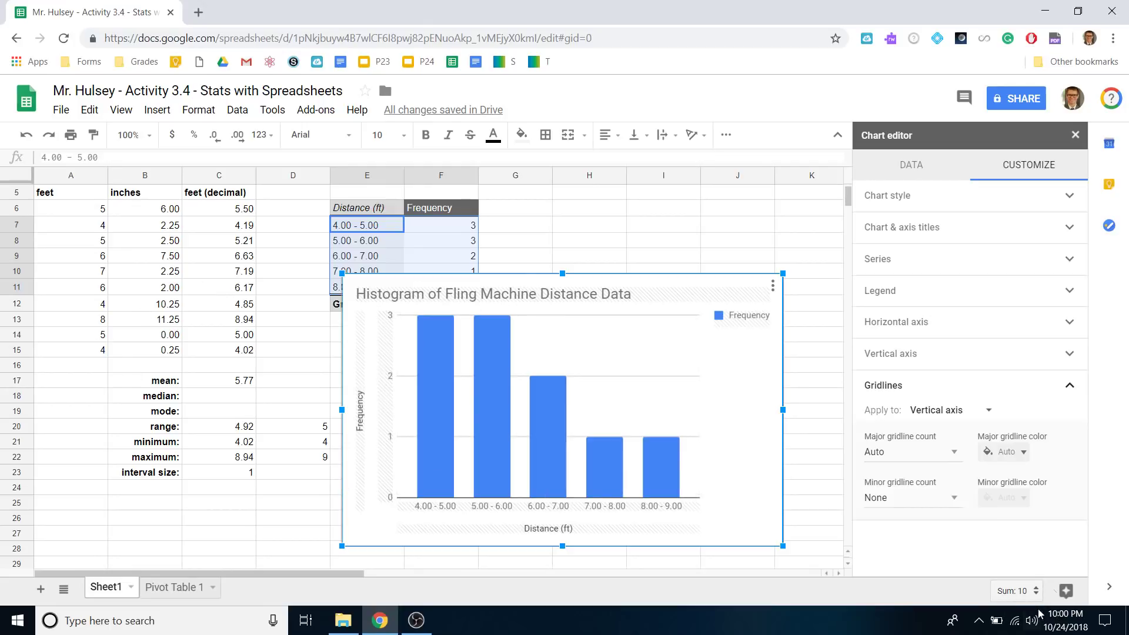
left_click(954, 454)
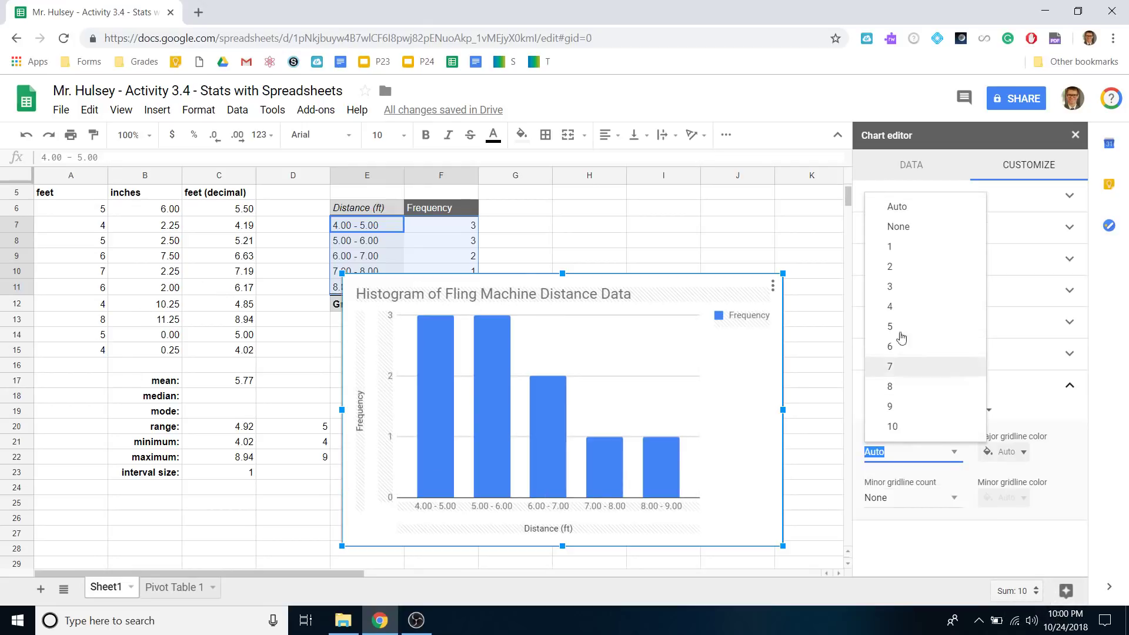
left_click(893, 287)
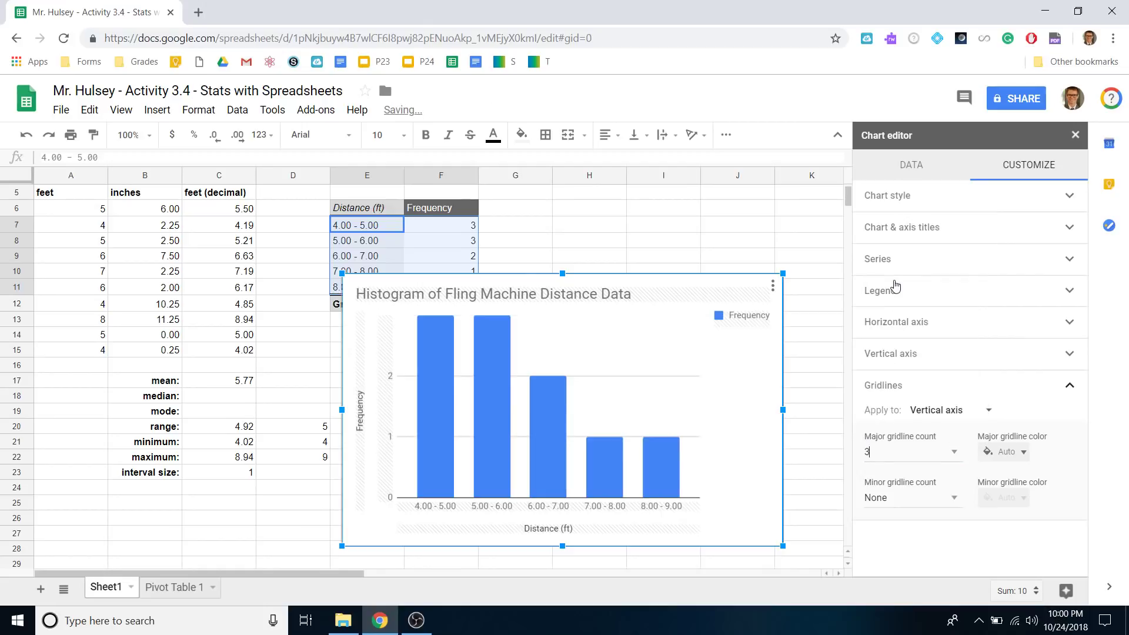
left_click(948, 465)
left_click(897, 368)
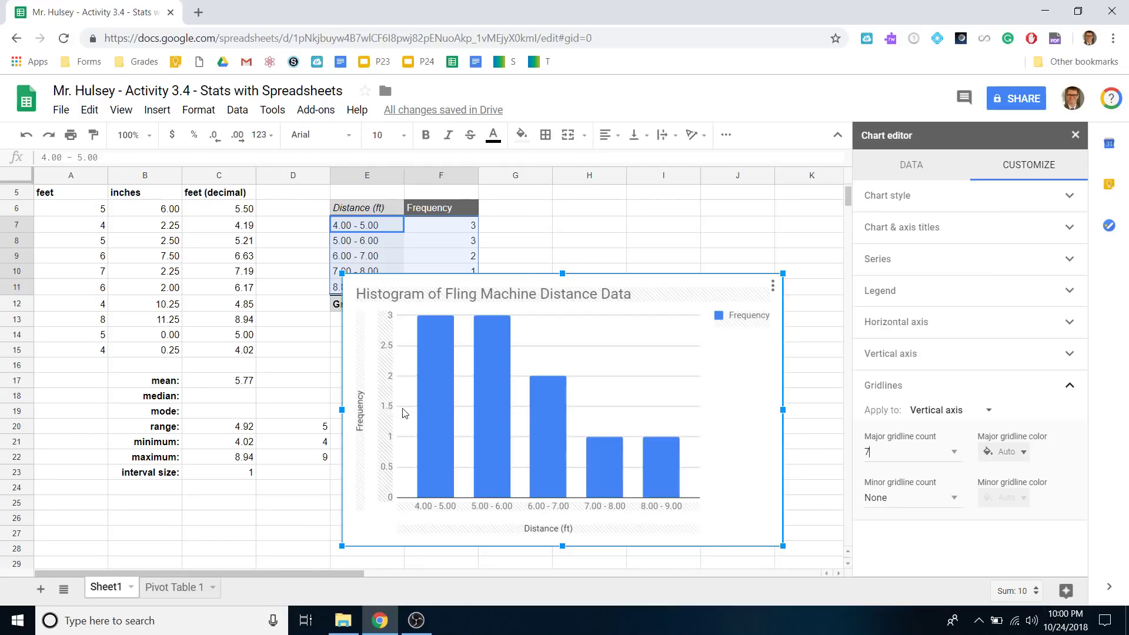
left_click(954, 457)
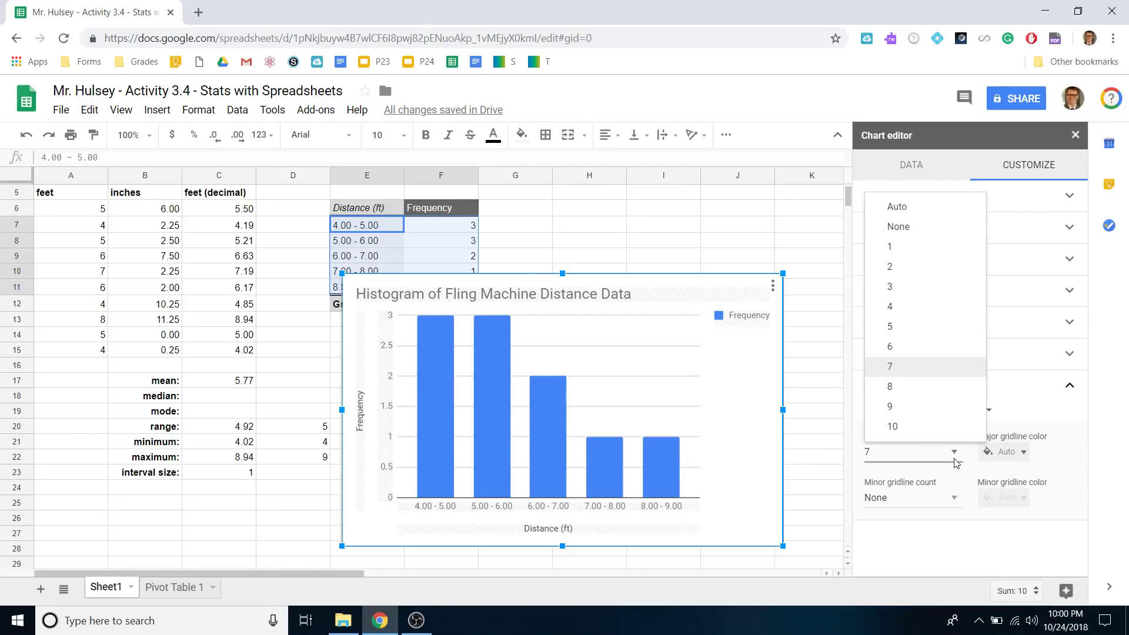
left_click(897, 312)
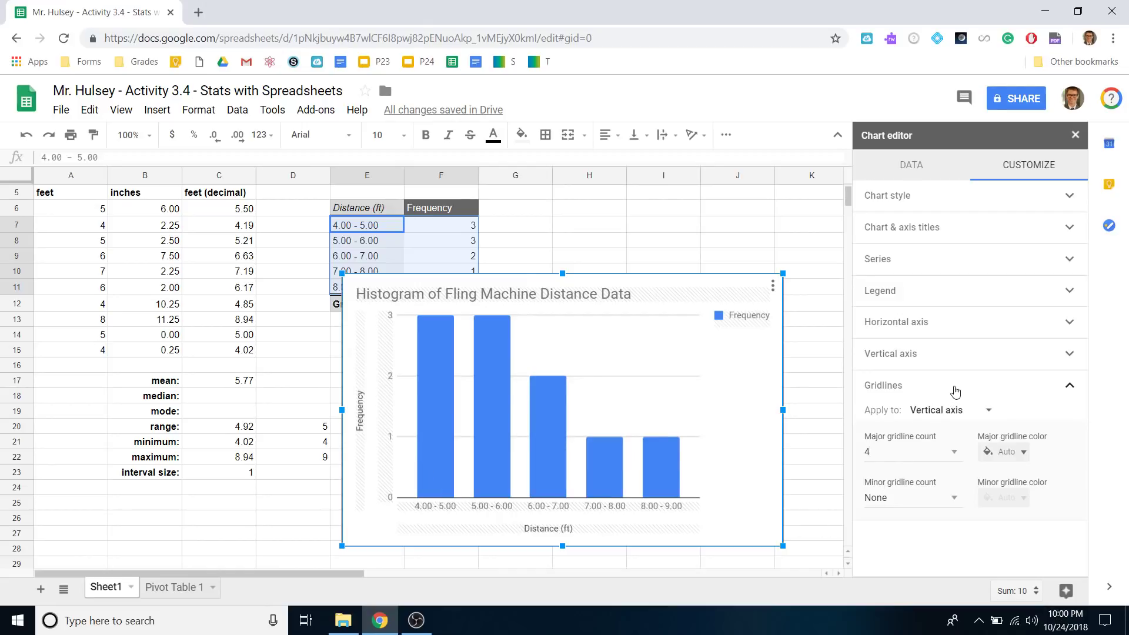
Step: Slant the histogram's horizontal axis labels by 30°
left_click(644, 508)
scroll(937, 492, "down", 1)
left_click(937, 501)
left_click(892, 424)
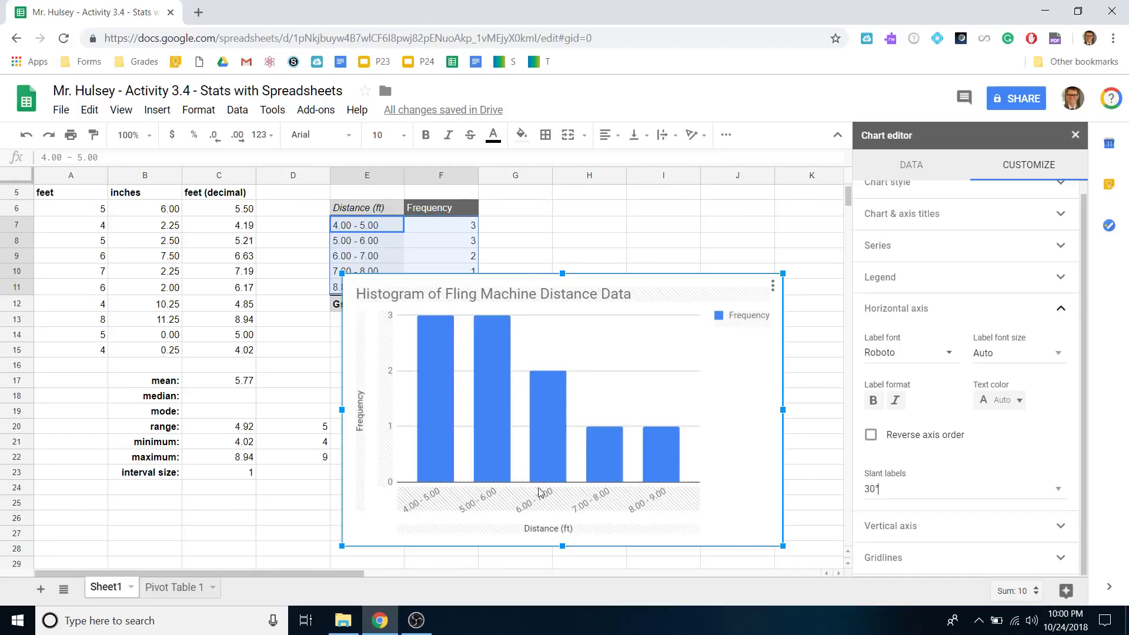
Step: Turn on data labels for the Frequency series so each histogram column carries its value
left_click(664, 450)
left_click(871, 415)
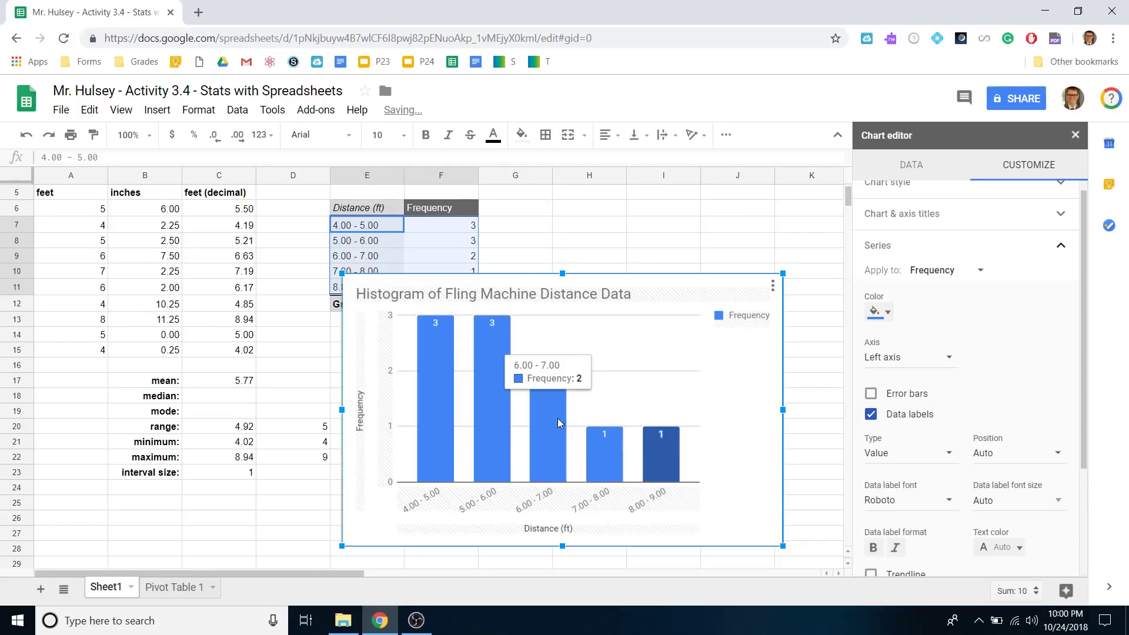
mouse_move(447, 334)
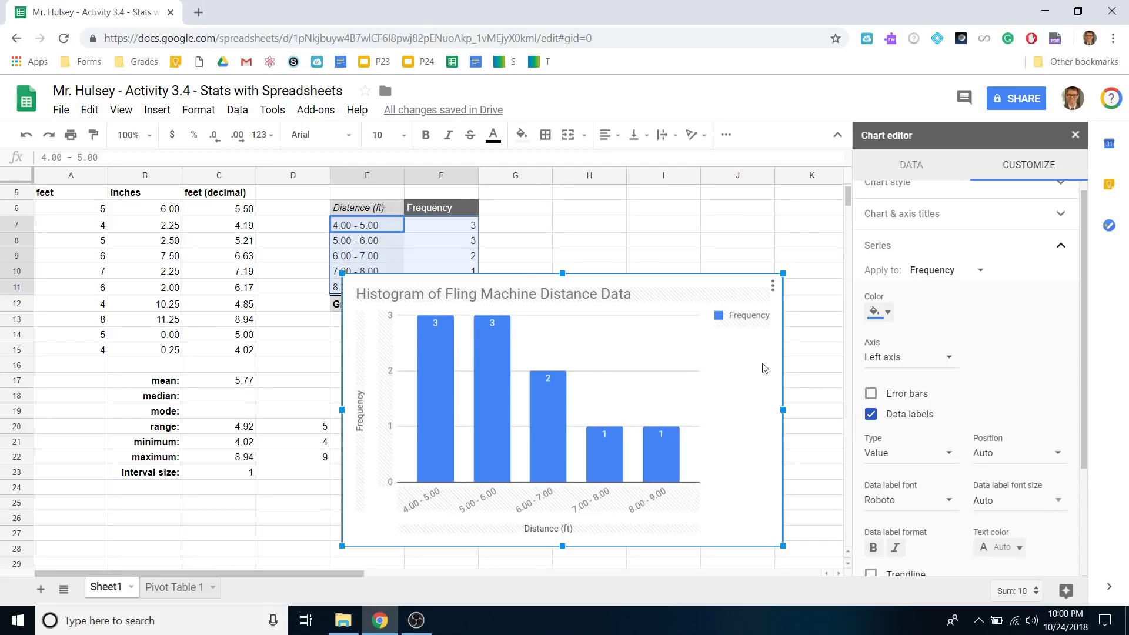
Step: Set the histogram's legend position to None and leave the chart editor
left_click(745, 321)
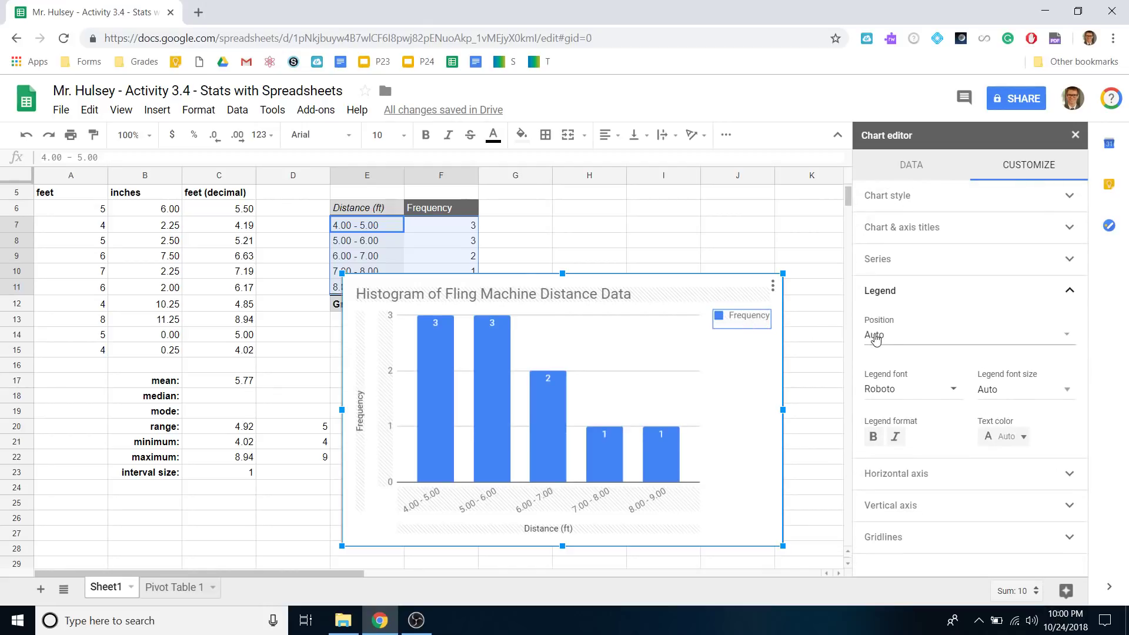
left_click(874, 339)
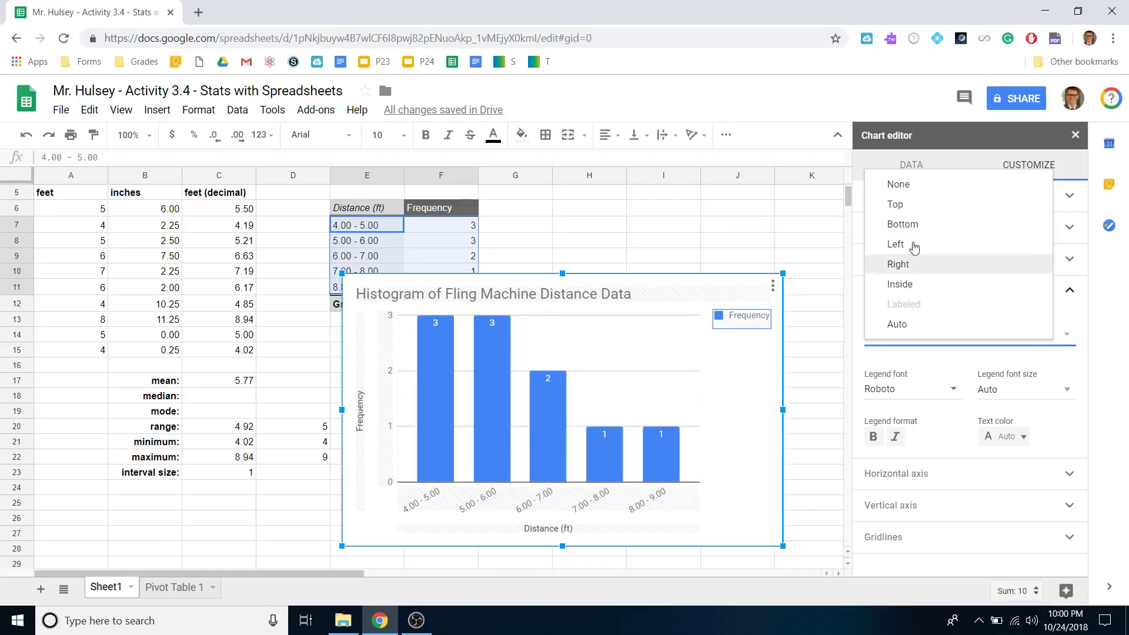
left_click(913, 187)
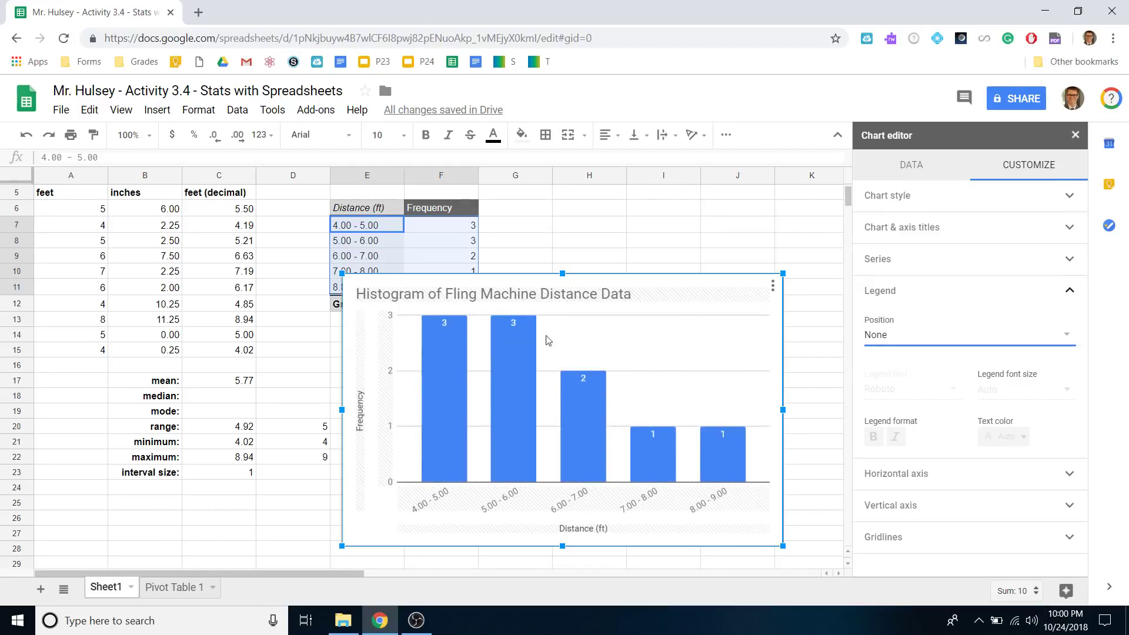
left_click(909, 340)
left_click(912, 325)
left_click(769, 360)
left_click(579, 196)
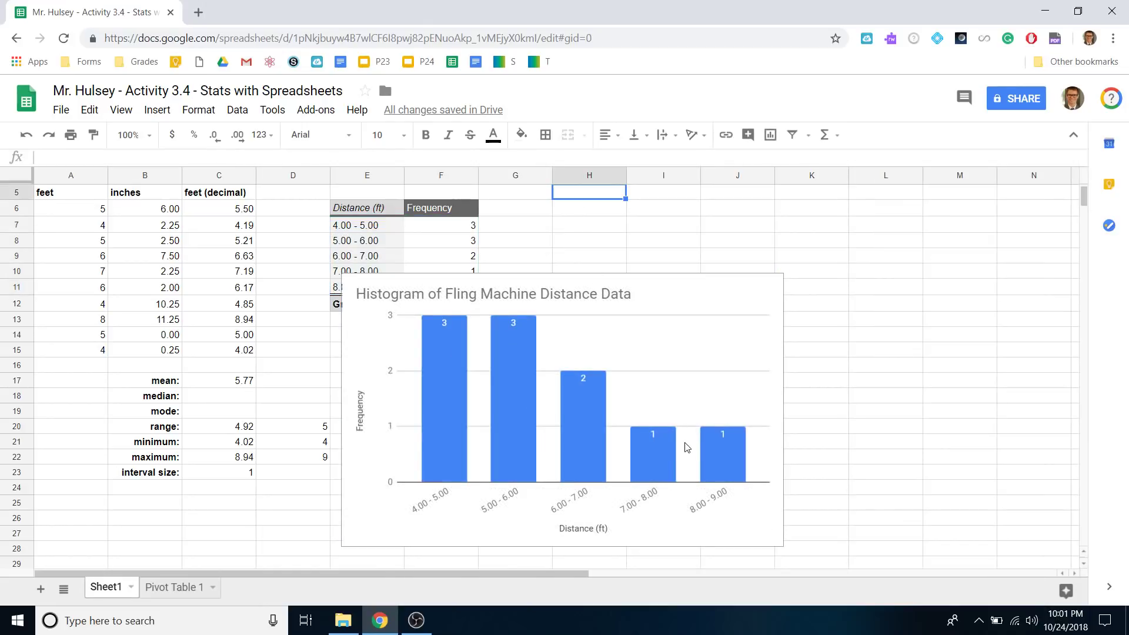
Step: Shrink the histogram chart to about three-quarters of its width and slightly less height
left_click(721, 323)
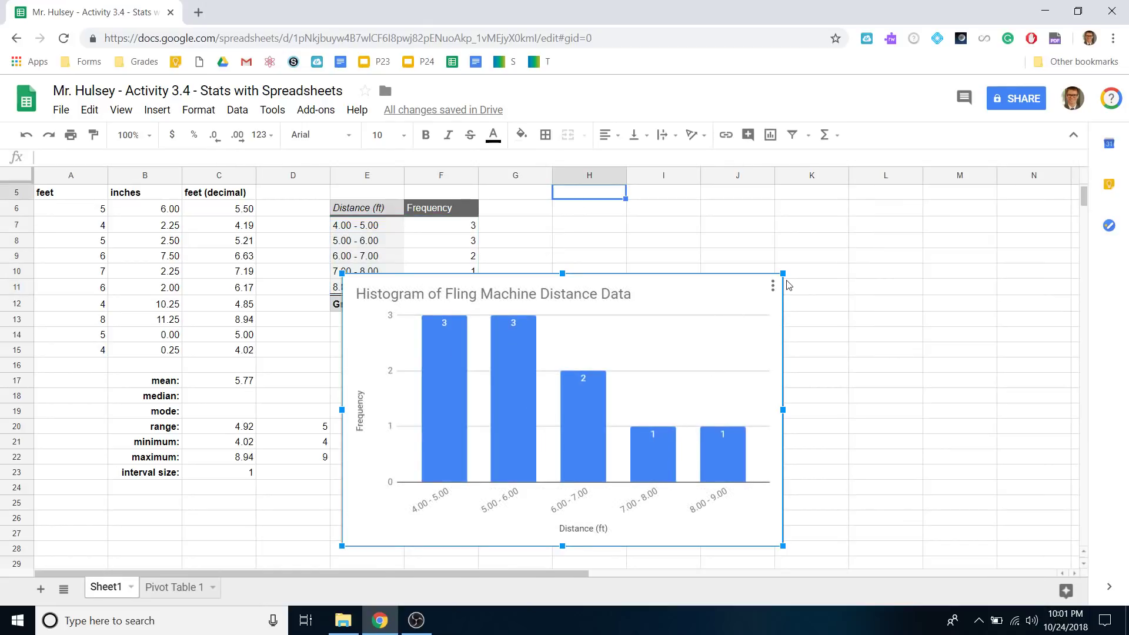
left_click_drag(782, 273, 736, 302)
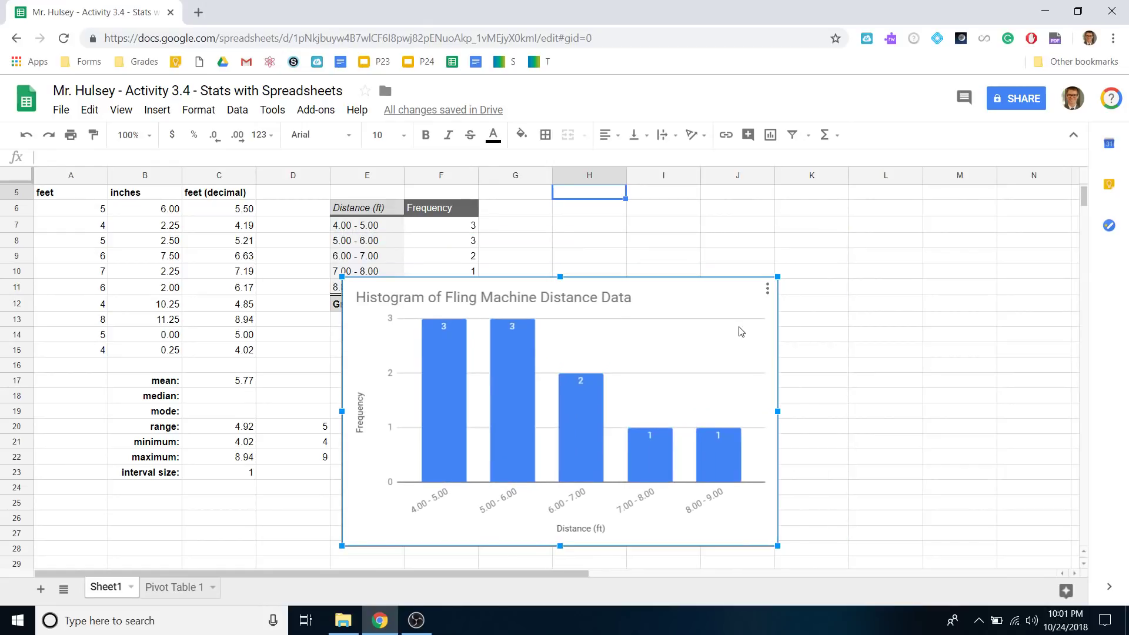
left_click_drag(692, 416, 664, 411)
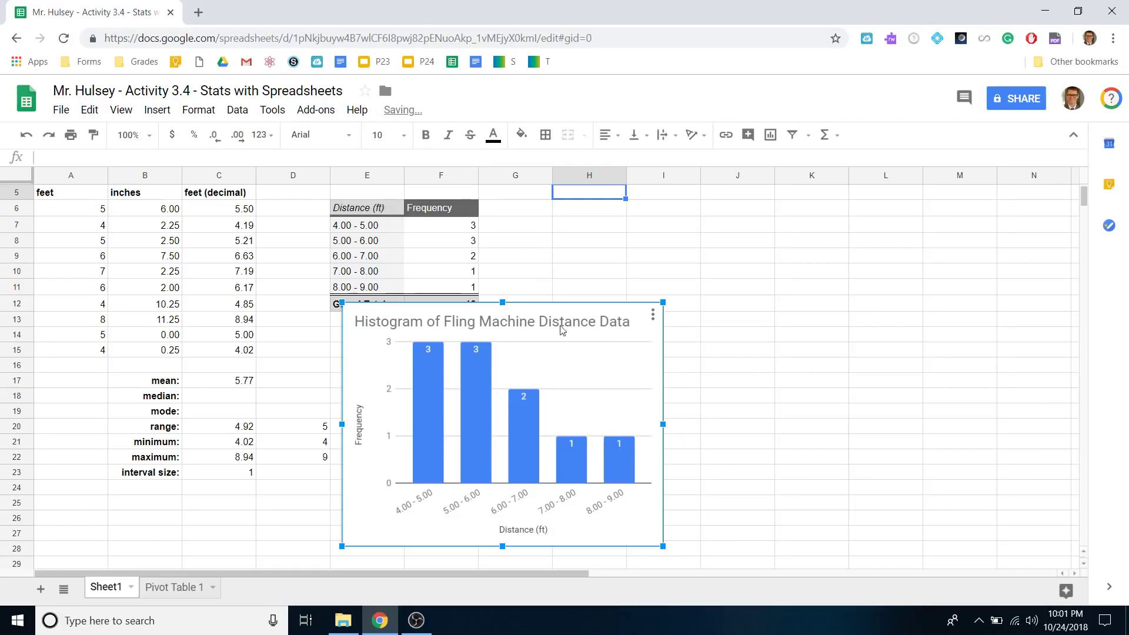
Step: Move the histogram chart below the statistics, starting at about row 28 near the sheet's first column
left_click_drag(640, 317, 481, 368)
scroll(568, 322, "down", 3)
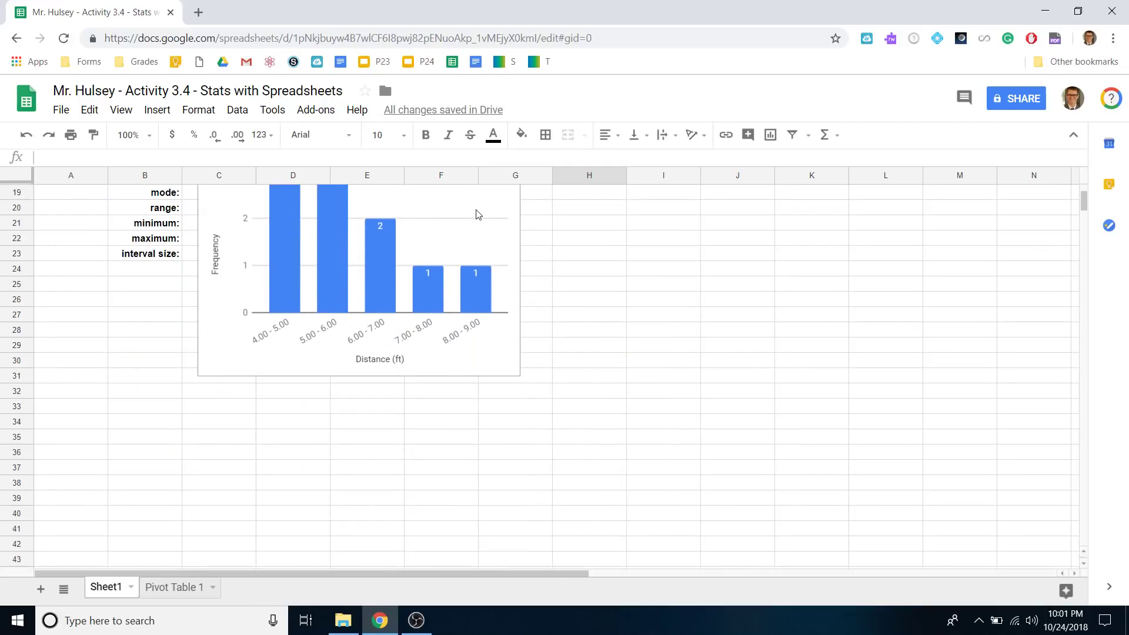
left_click_drag(471, 371, 220, 567)
left_click(506, 395)
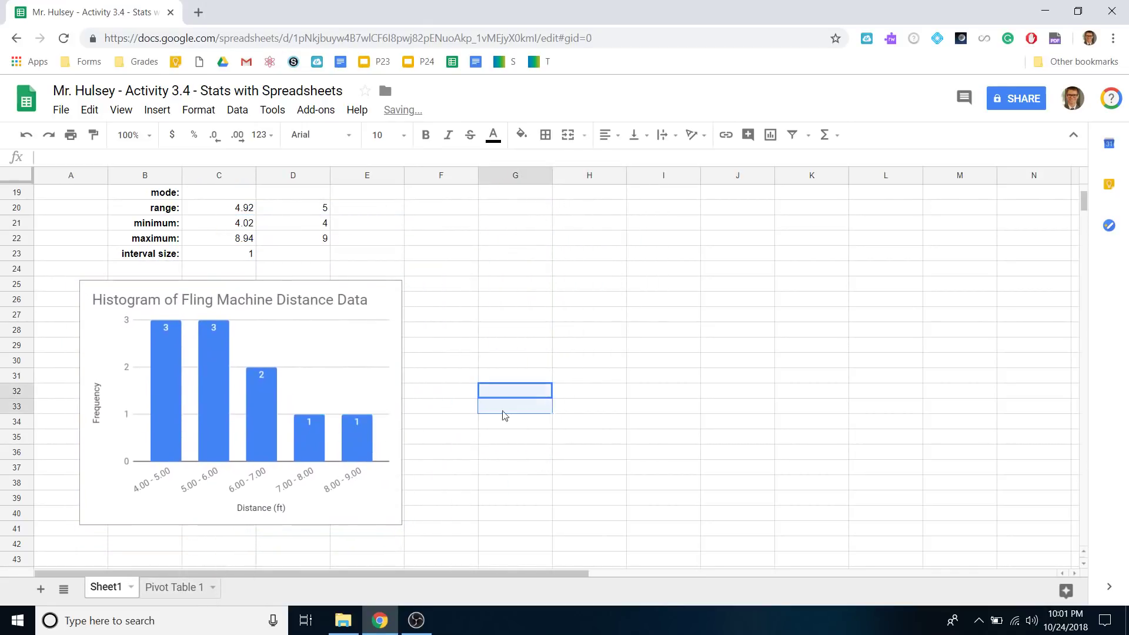
scroll(524, 472, "up", 6)
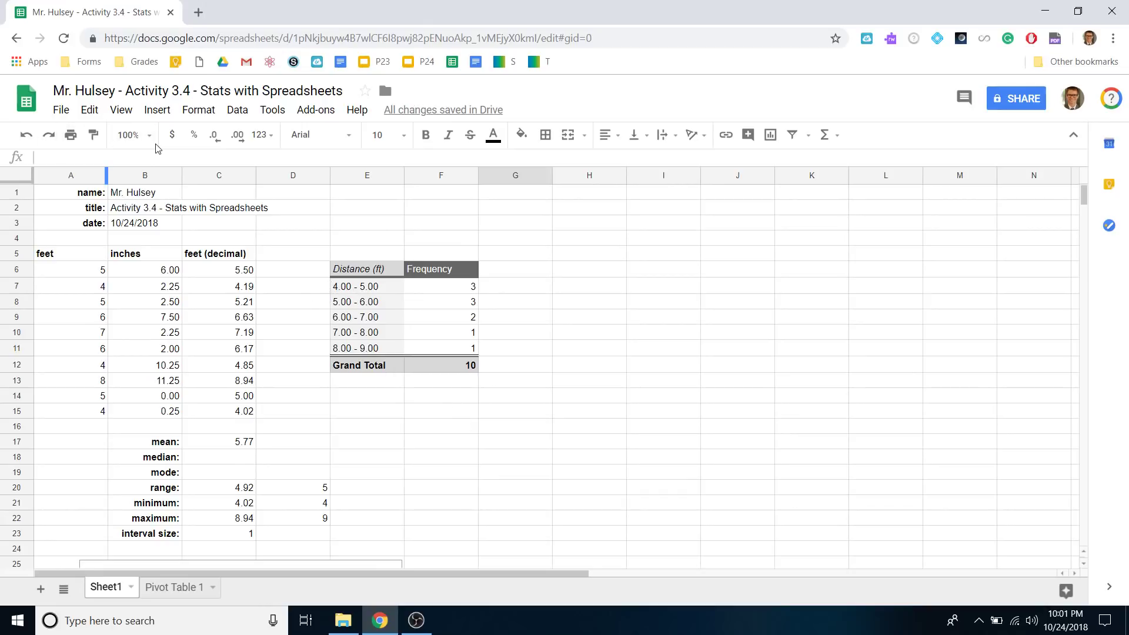
scroll(279, 406, "down", 3)
scroll(279, 406, "up", 1)
scroll(279, 406, "down", 3)
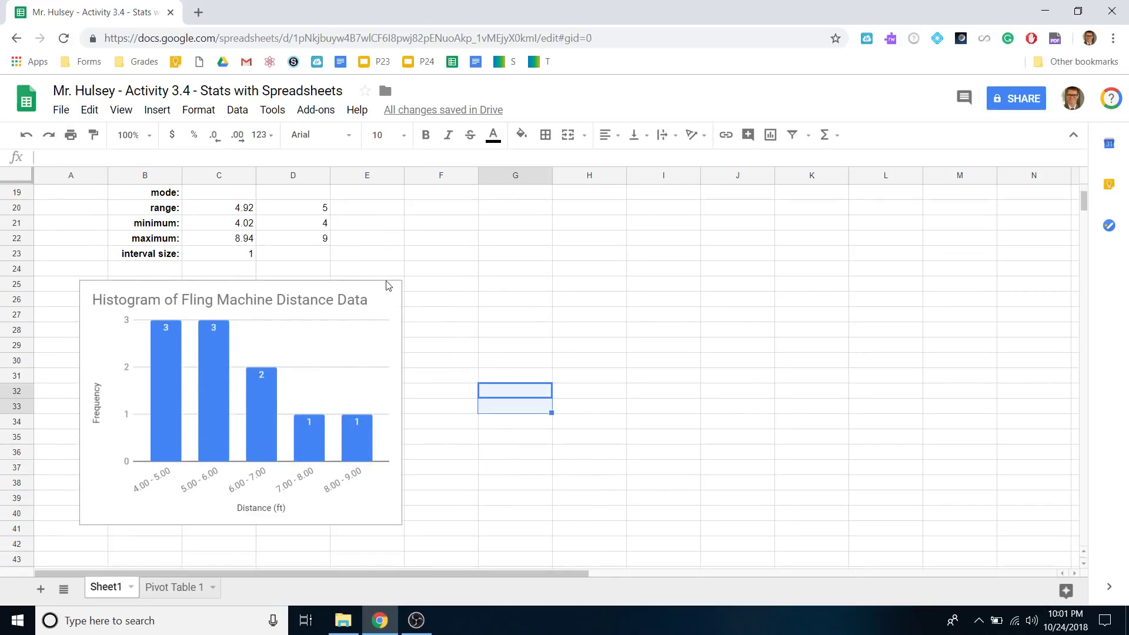
left_click(386, 305)
left_click_drag(383, 328, 371, 377)
Step: Add the label "standard deviation:" in cell B24, bold and right-aligned
left_click(151, 274)
type("standard")
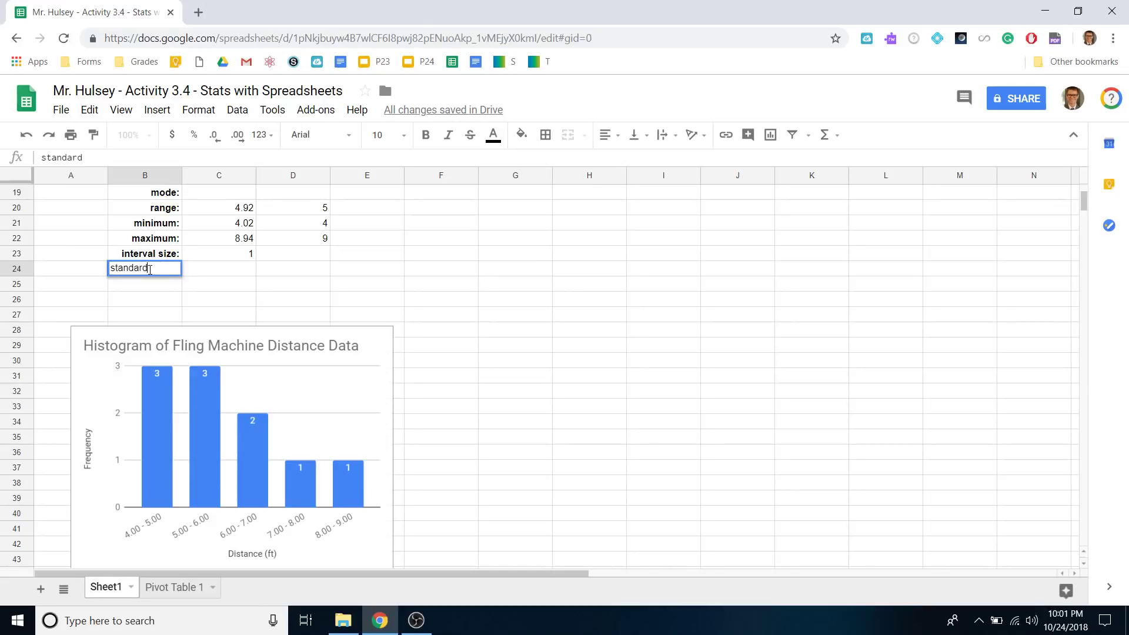
type(" deviation")
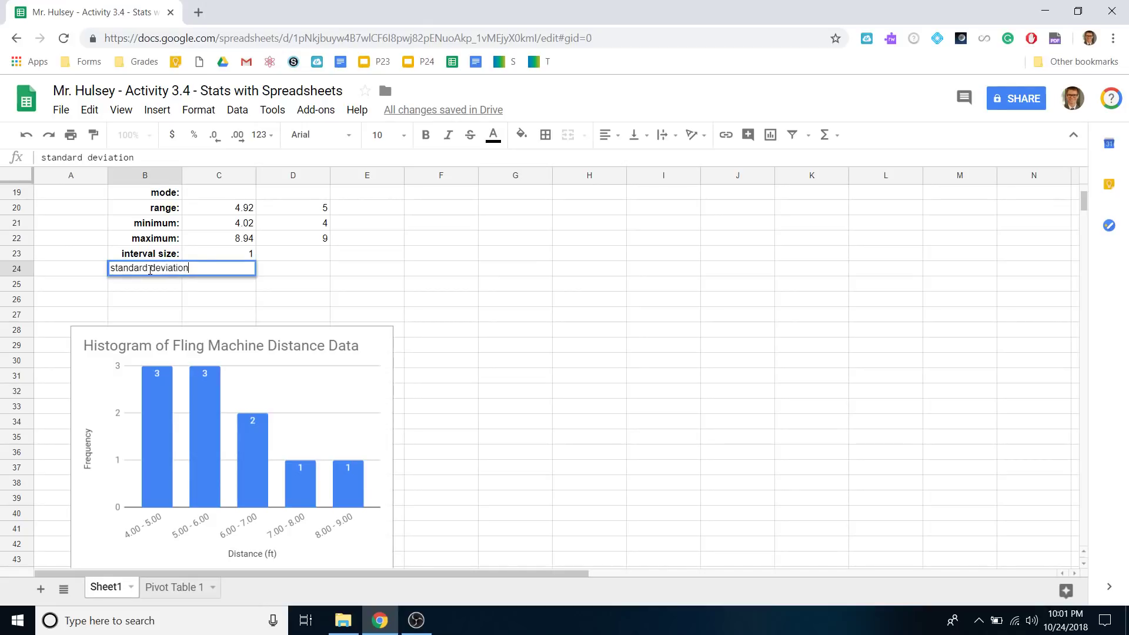
key("Return")
key("Up")
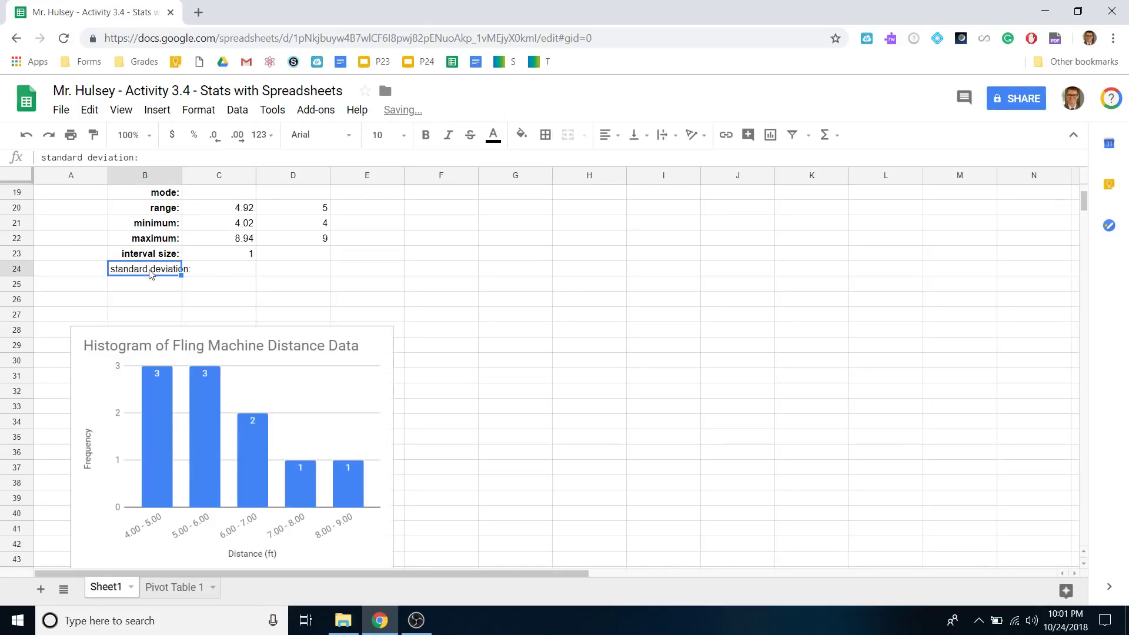
key("ctrl+b")
left_click(605, 135)
left_click(648, 159)
Step: Calculate the standard deviation of the decimal distances in cell C24 with =STDEV(C6:C15)
left_click(235, 271)
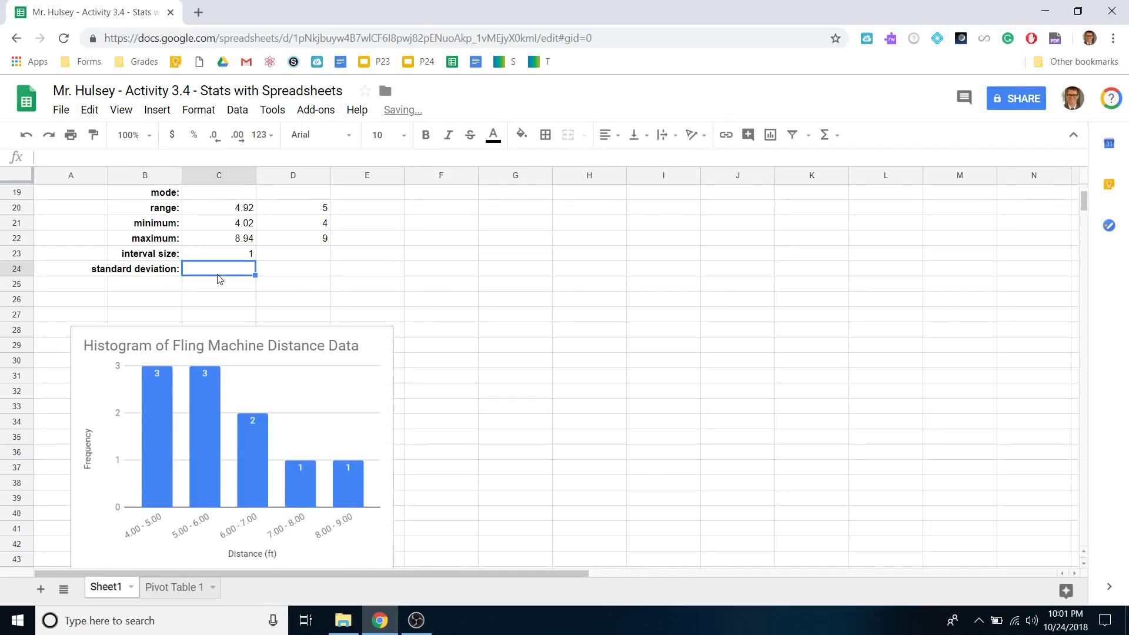
scroll(218, 279, "up", 5)
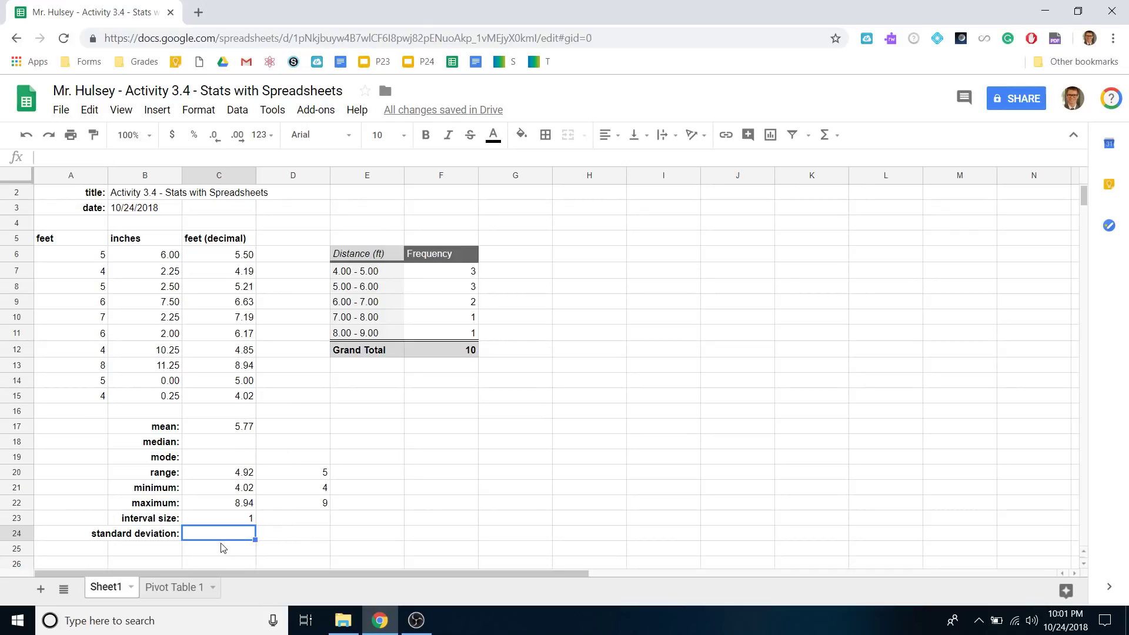
type("=stdev")
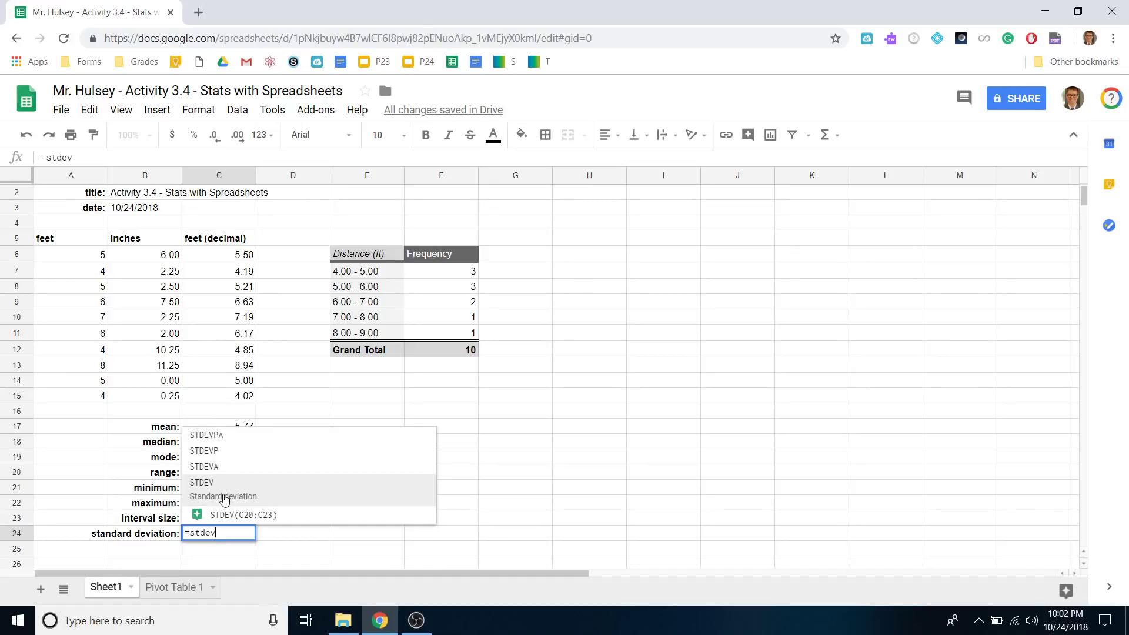
left_click(245, 499)
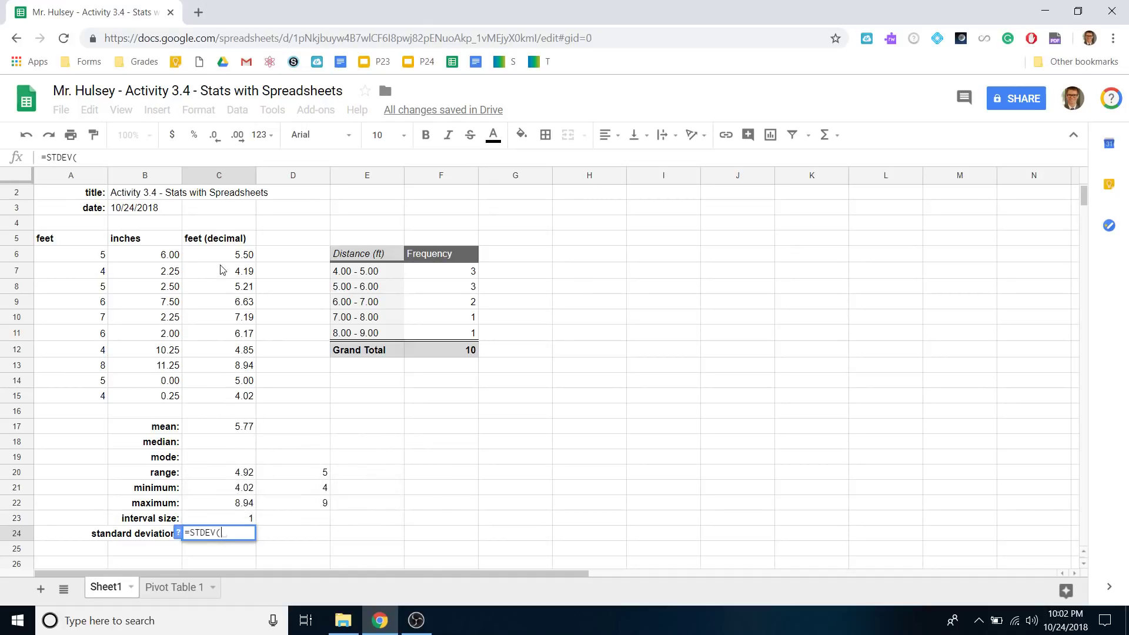
left_click_drag(229, 261, 229, 403)
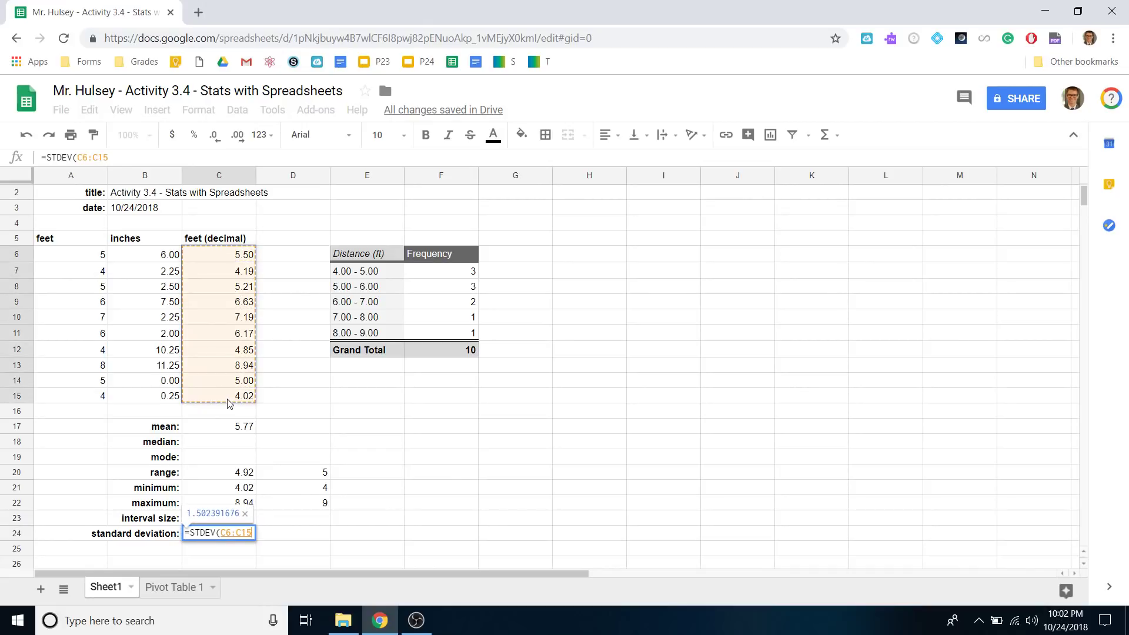
type(")")
key("Return")
key("Up")
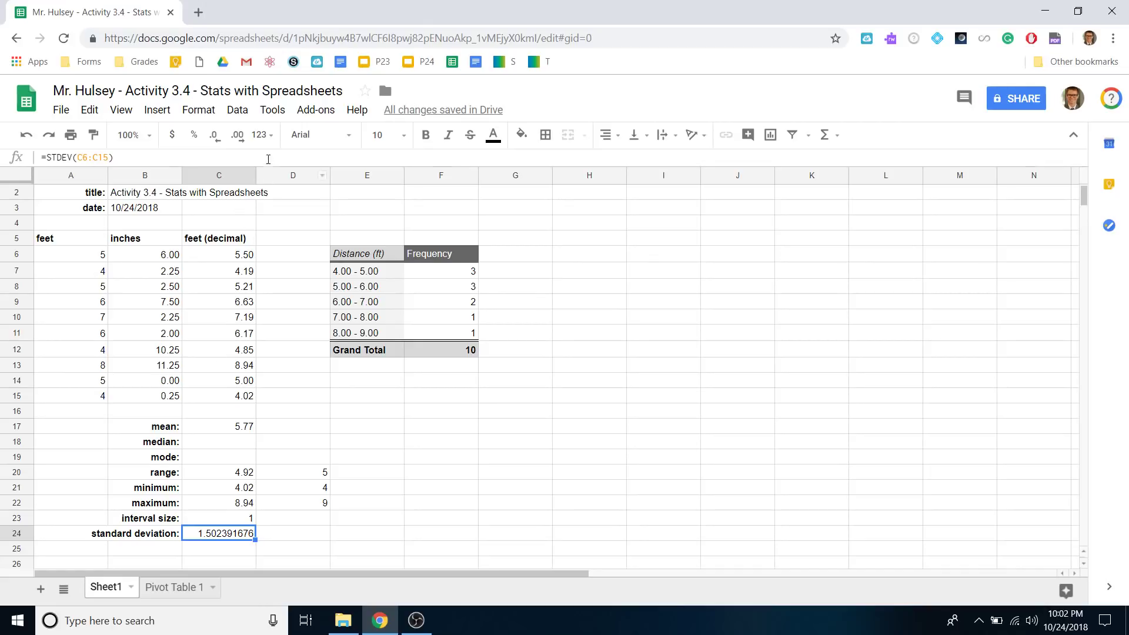
Step: Reduce the standard deviation in cell C24 to two decimal places
left_click(216, 136)
left_click(215, 135)
left_click(216, 136)
left_click(217, 137)
left_click(216, 137)
left_click(216, 137)
left_click(217, 137)
left_click(280, 538)
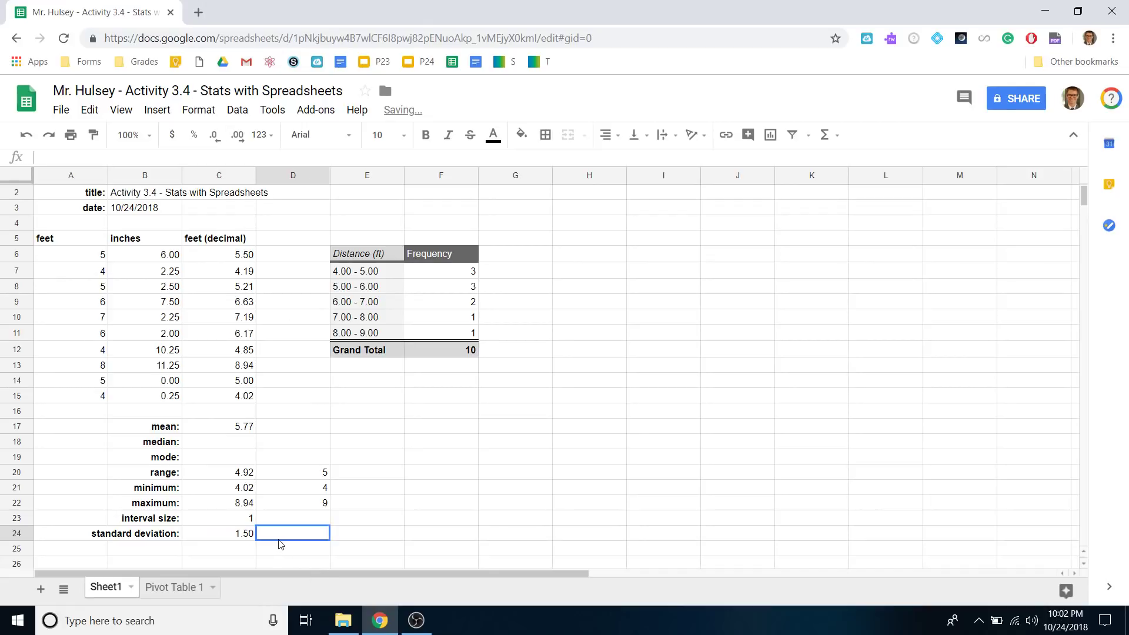
Step: Format all of column C to two decimal places
left_click_drag(225, 535, 220, 198)
left_click_drag(220, 301, 221, 288)
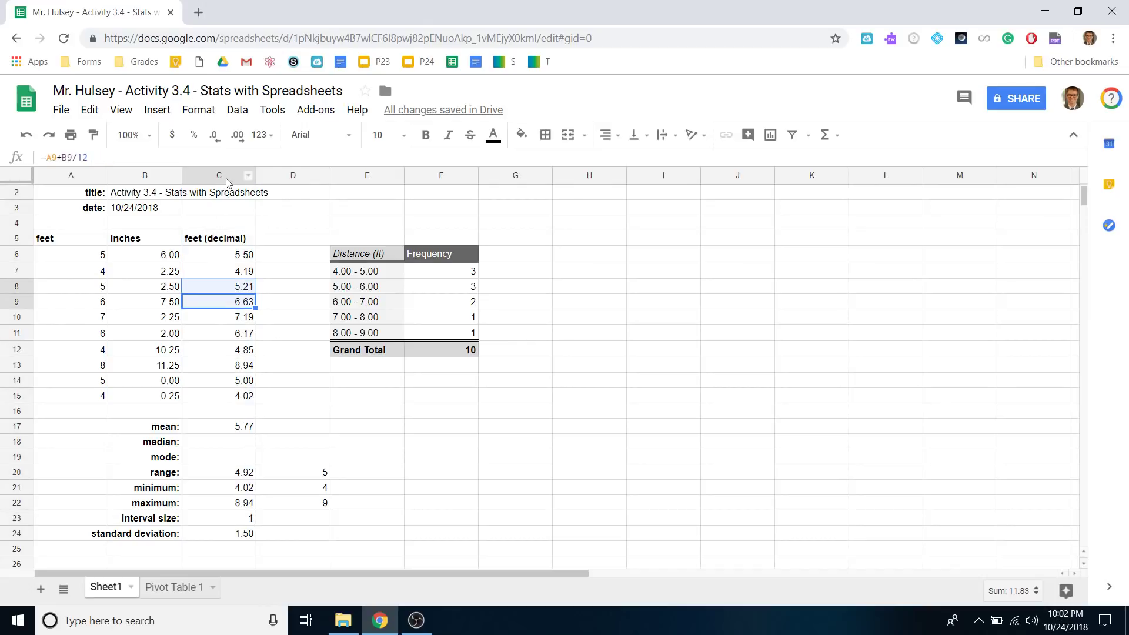
left_click(226, 178)
scroll(234, 368, "down", 3)
scroll(234, 368, "down", 10)
scroll(232, 367, "up", 12)
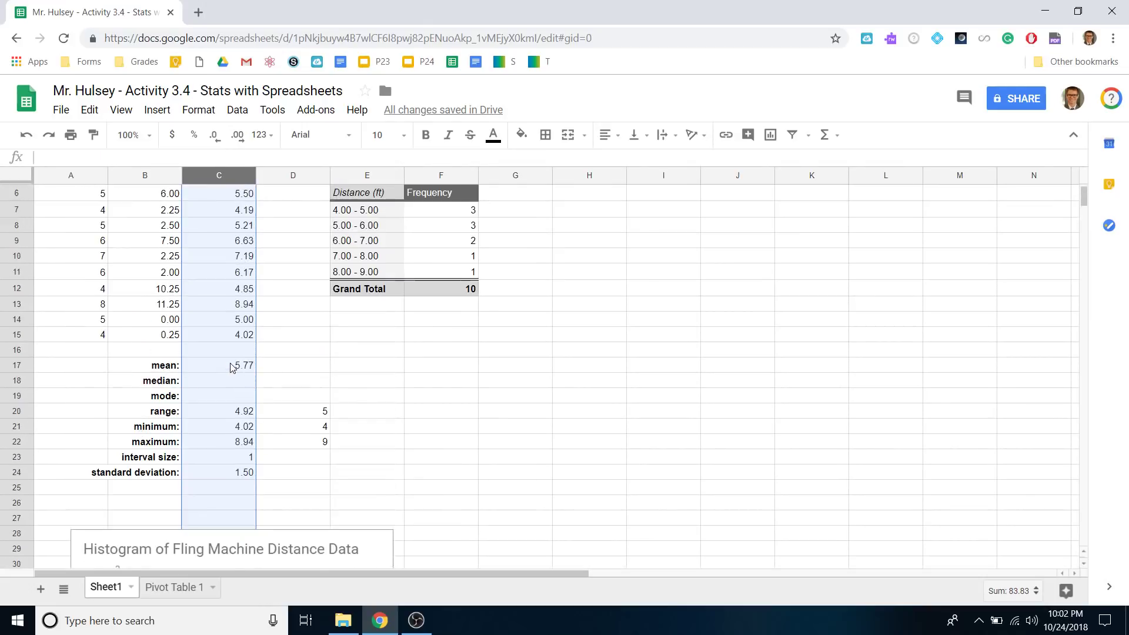
scroll(232, 367, "up", 2)
left_click(236, 136)
left_click(216, 137)
left_click(215, 137)
left_click(237, 136)
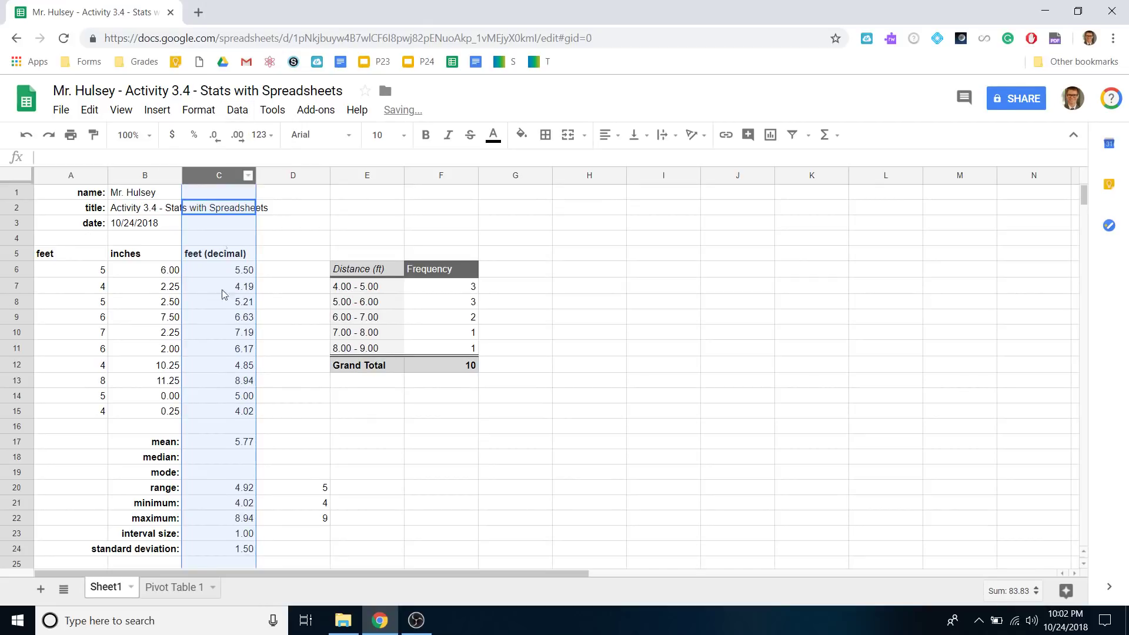
Step: Examine the interval size and standard deviation cells, the decimal distances in C6:C15, and the histogram
scroll(247, 382, "down", 7)
scroll(253, 405, "up", 4)
left_click(238, 365)
left_click(234, 378)
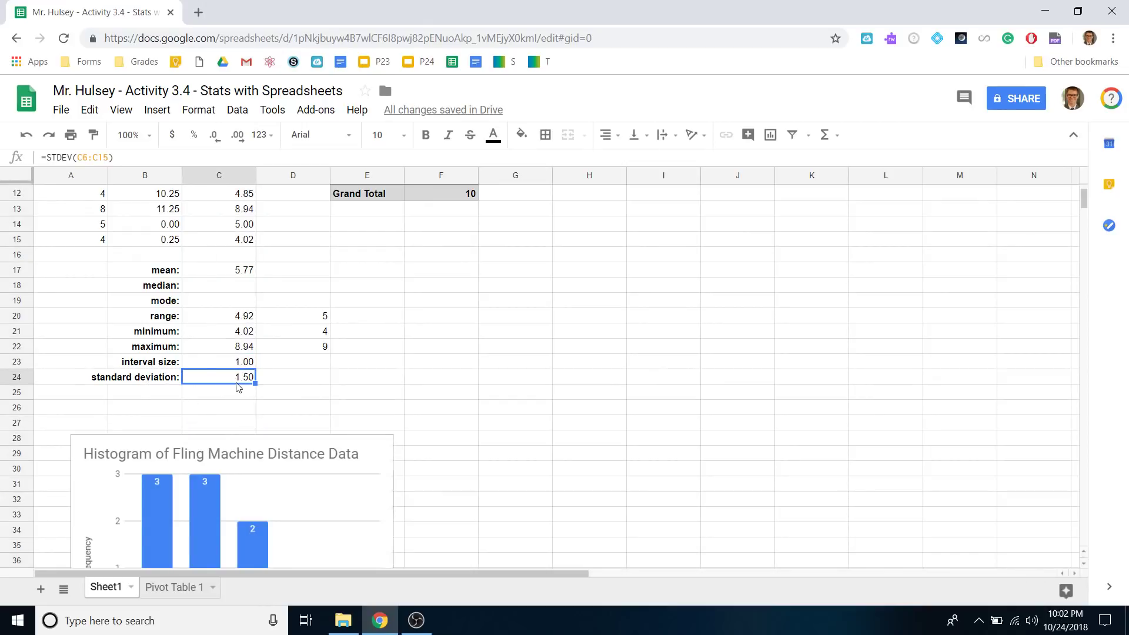
scroll(238, 386, "up", 2)
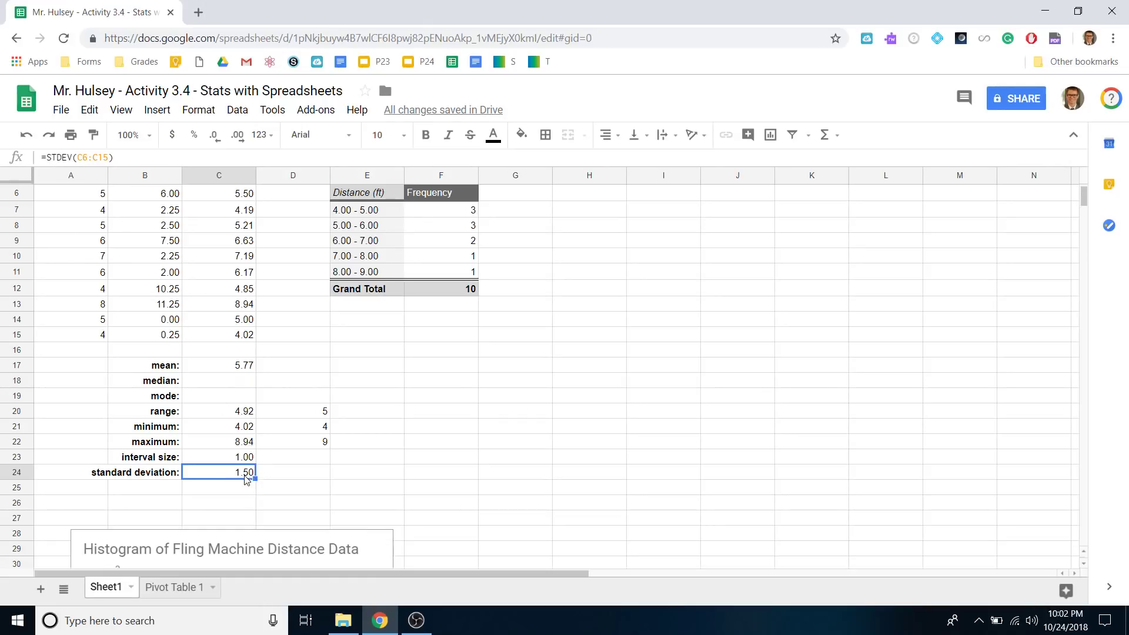
scroll(247, 479, "up", 2)
left_click_drag(224, 264, 246, 410)
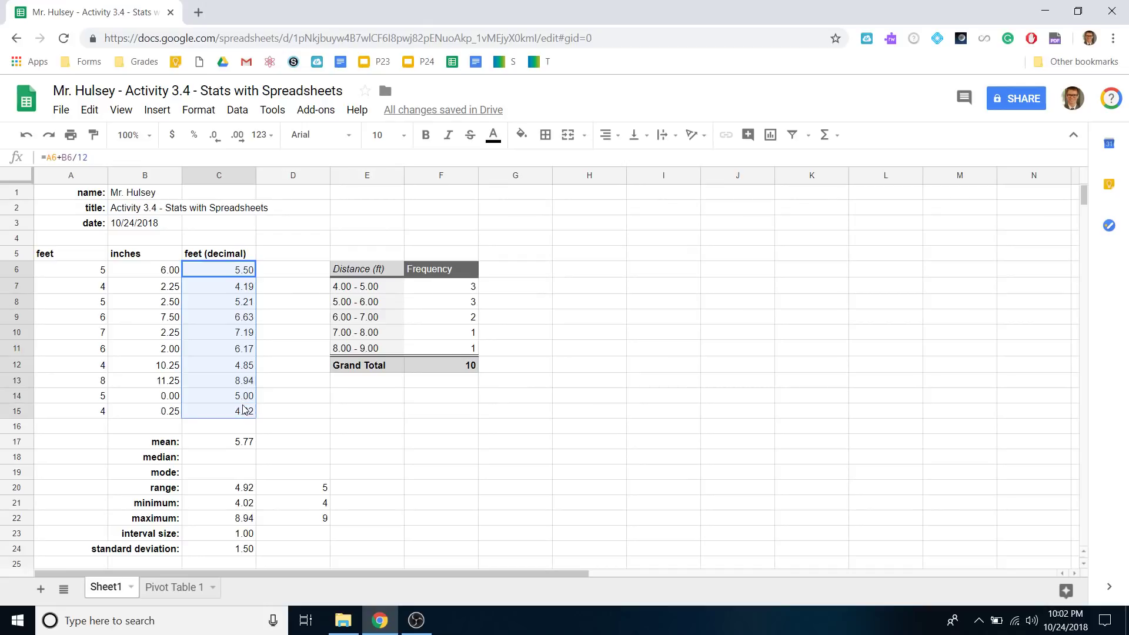
left_click(298, 380)
left_click_drag(214, 277, 239, 398)
left_click(234, 412)
scroll(234, 421, "down", 4)
scroll(234, 421, "down", 3)
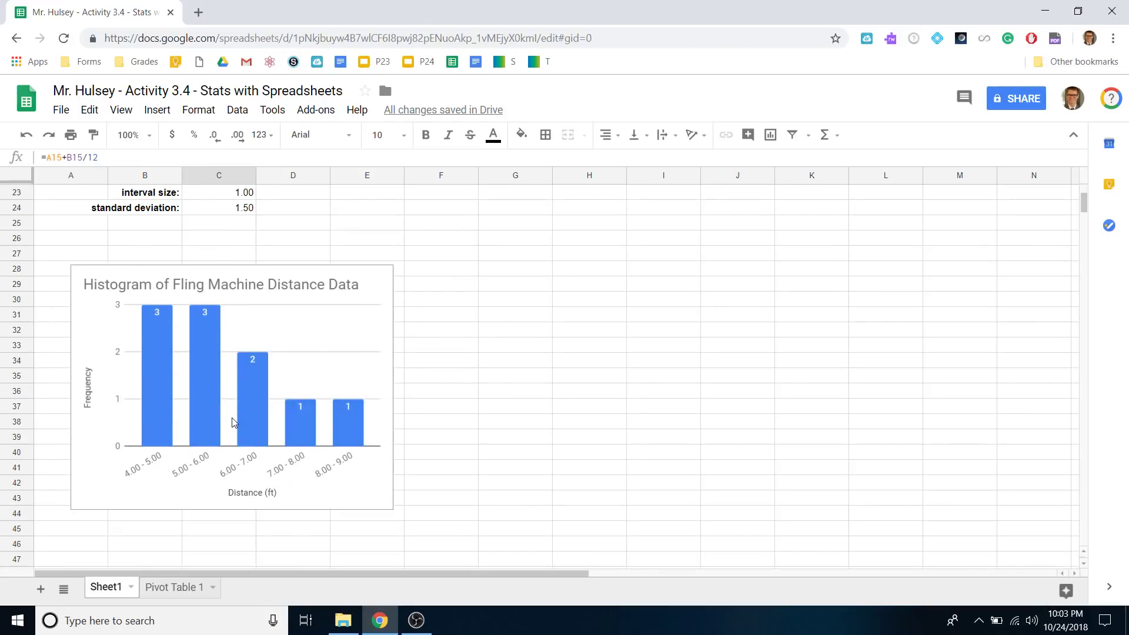
scroll(234, 421, "up", 7)
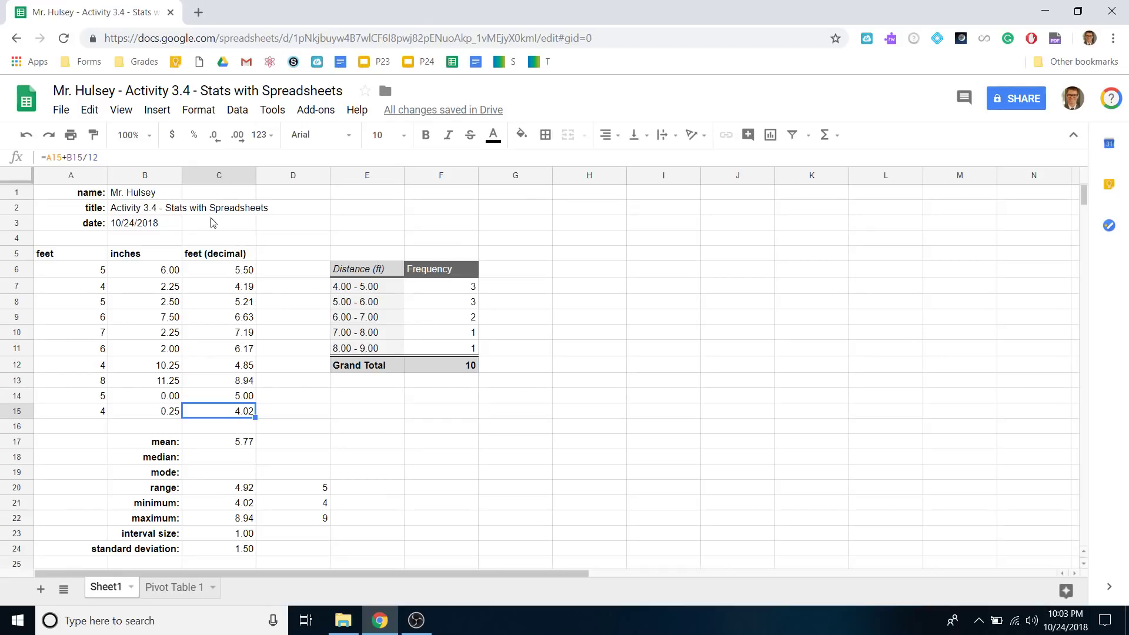
Step: Try a 75% sheet zoom, and set the zoom to 50% to fit the data and histogram in one view
left_click(154, 141)
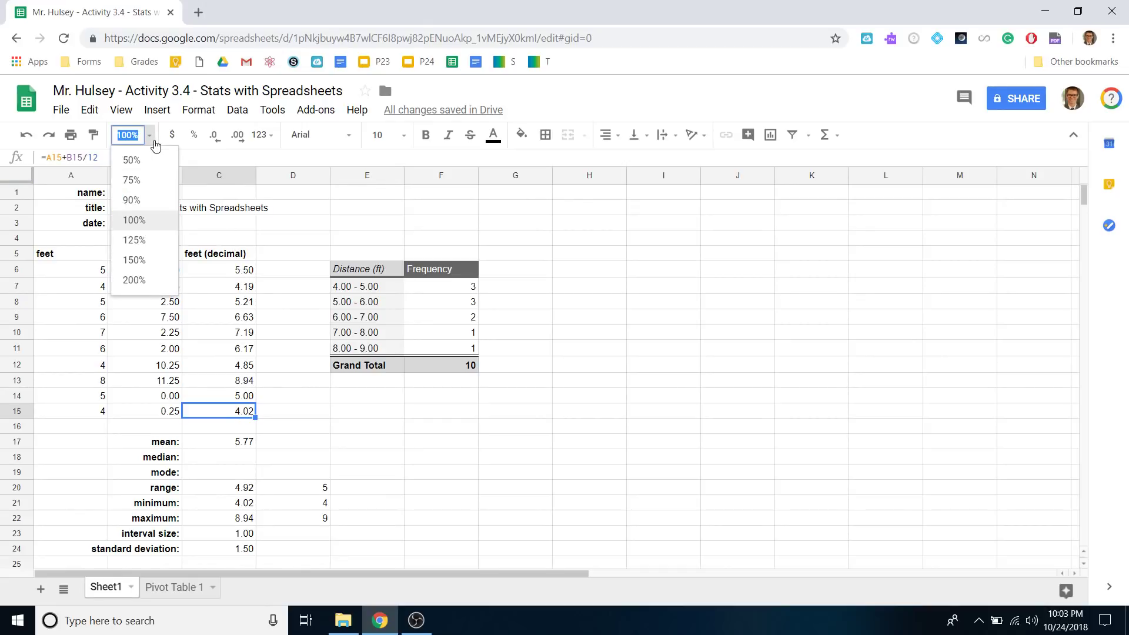
left_click(145, 189)
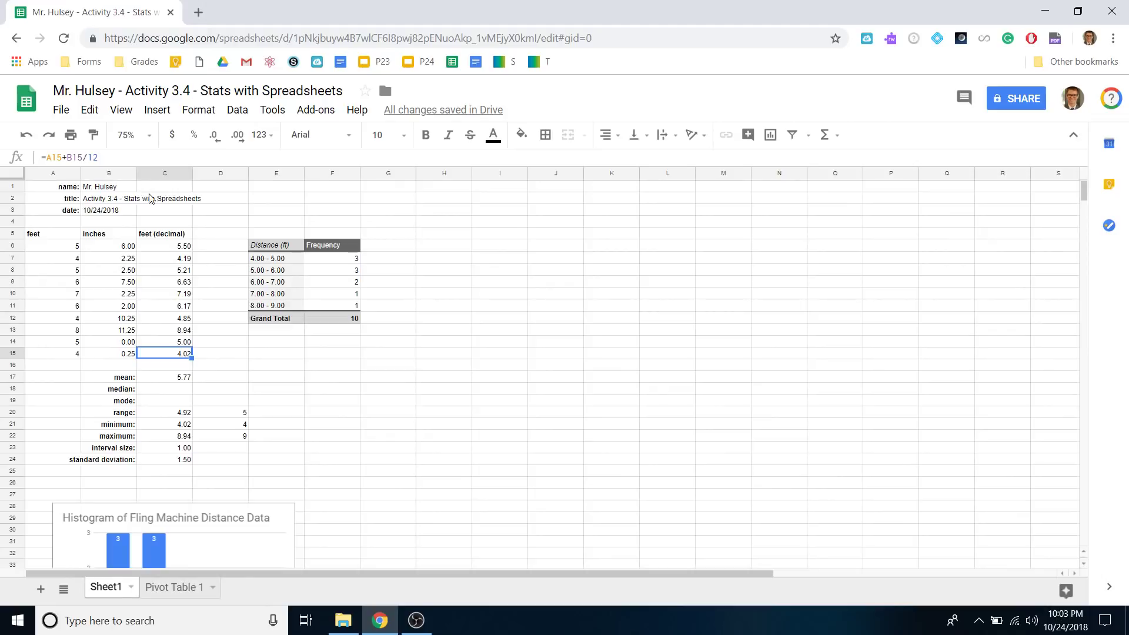
left_click(150, 141)
left_click(141, 167)
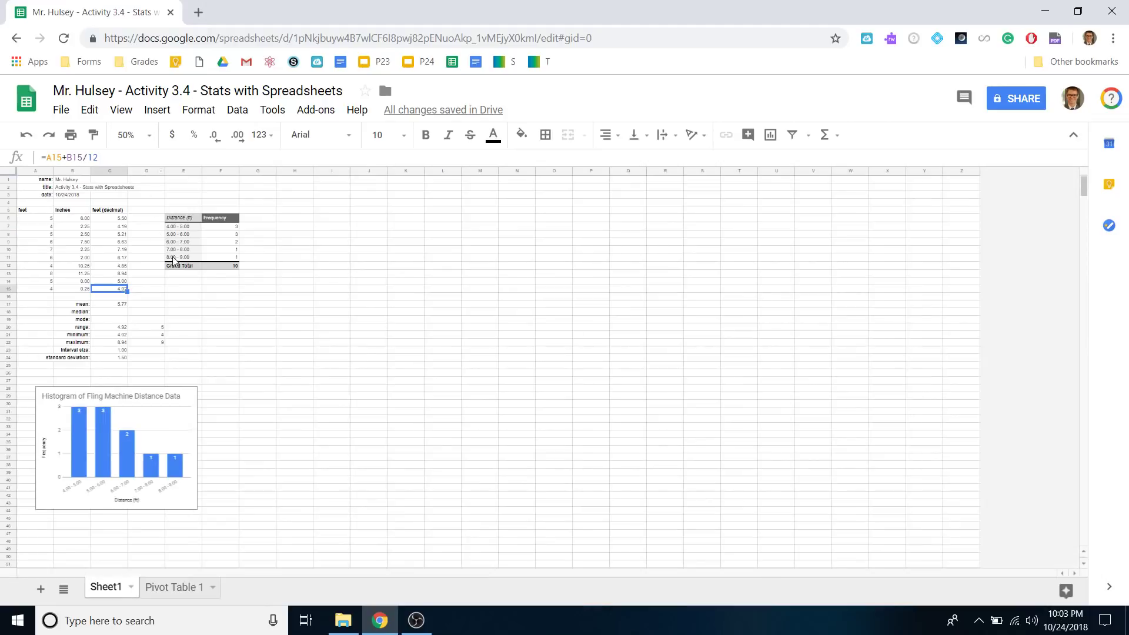
Step: Move the histogram up so it sits directly below the standard deviation row
left_click(274, 328)
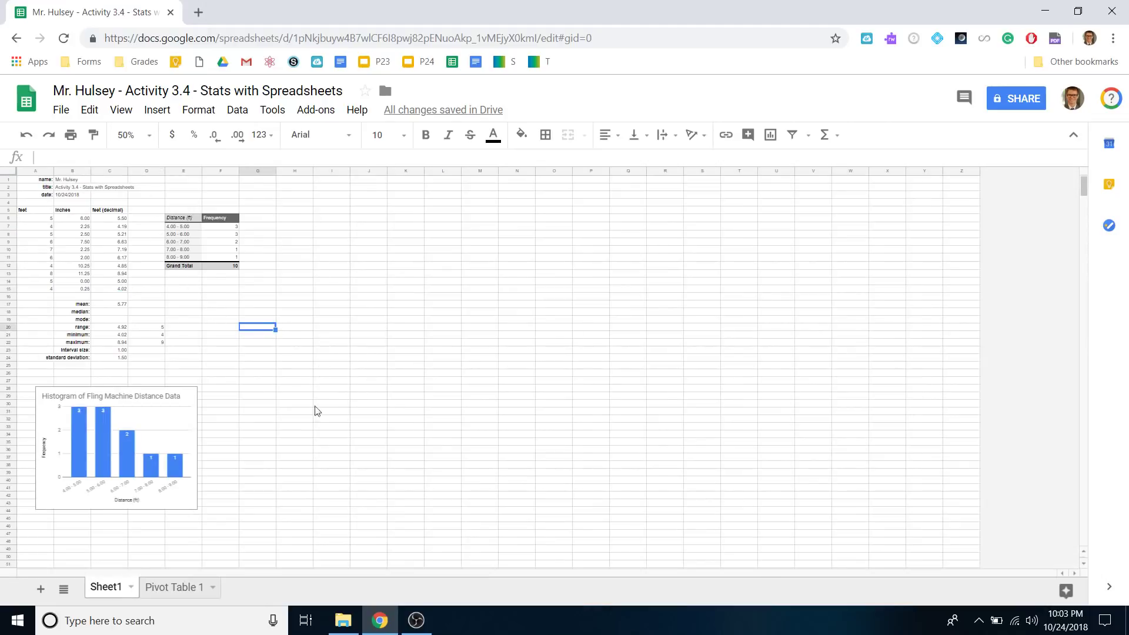
left_click(176, 425)
left_click_drag(184, 424, 181, 411)
left_click(231, 312)
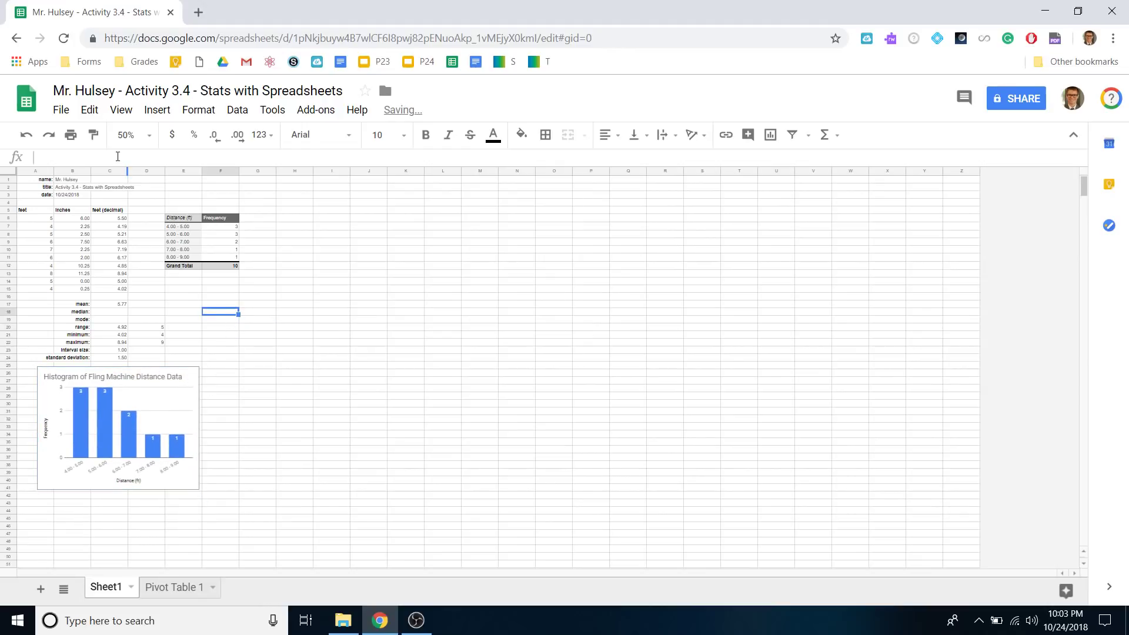
Step: Set the sheet zoom to 60% so the data and histogram fit in one view at a larger size
left_click(137, 134)
type("60")
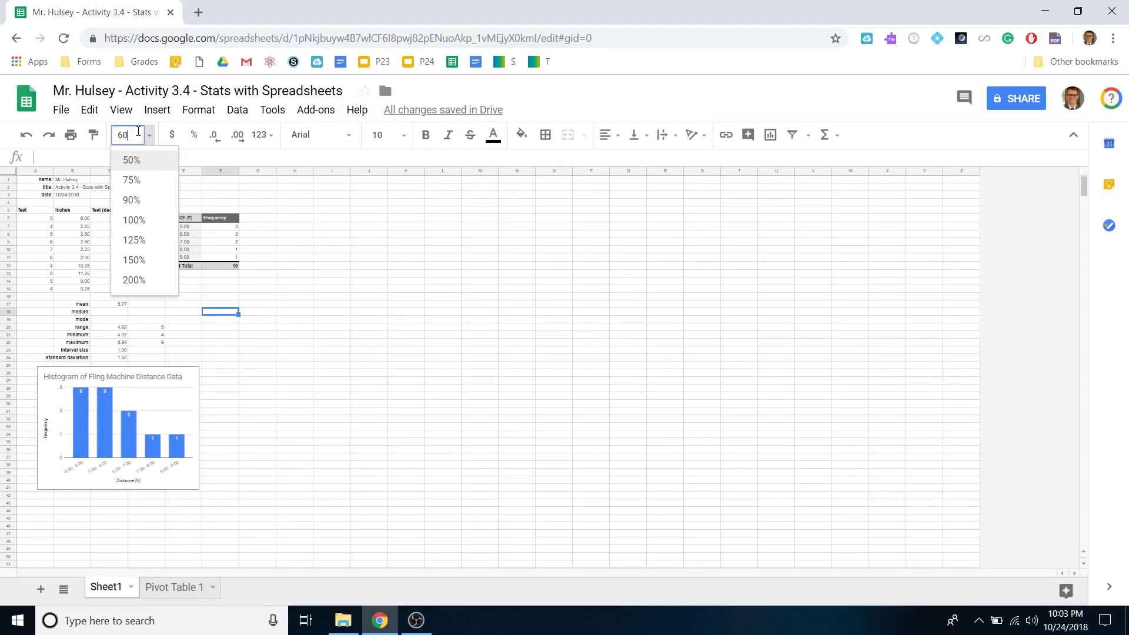
key("Return")
left_click(397, 402)
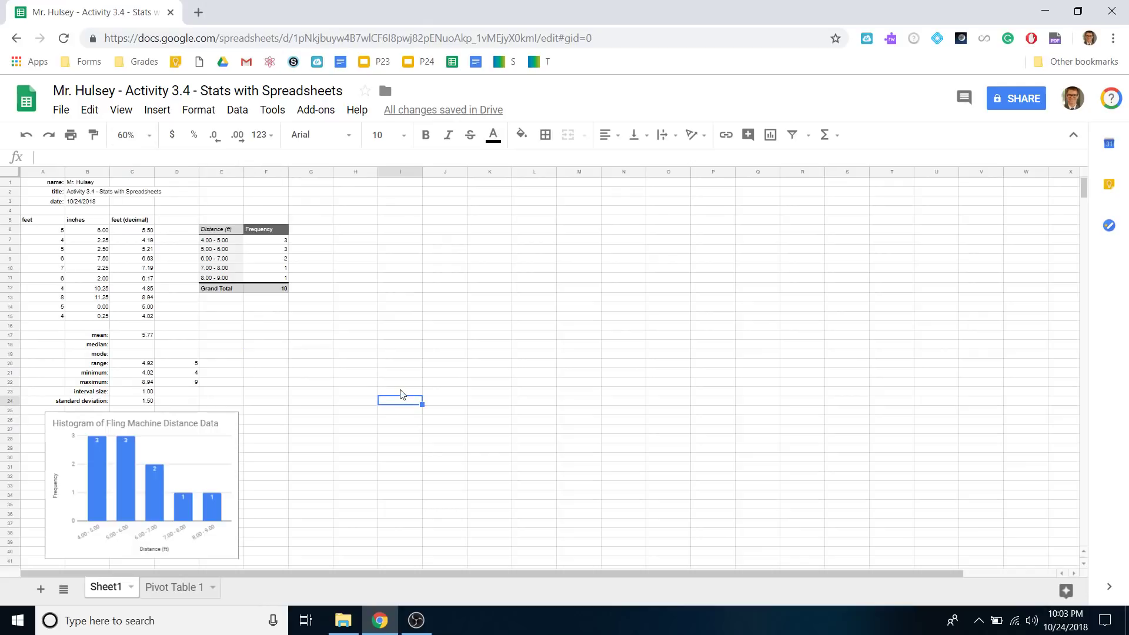
Step: Open the Snipping Tool and close its old snip without saving it
key("super")
type("snip")
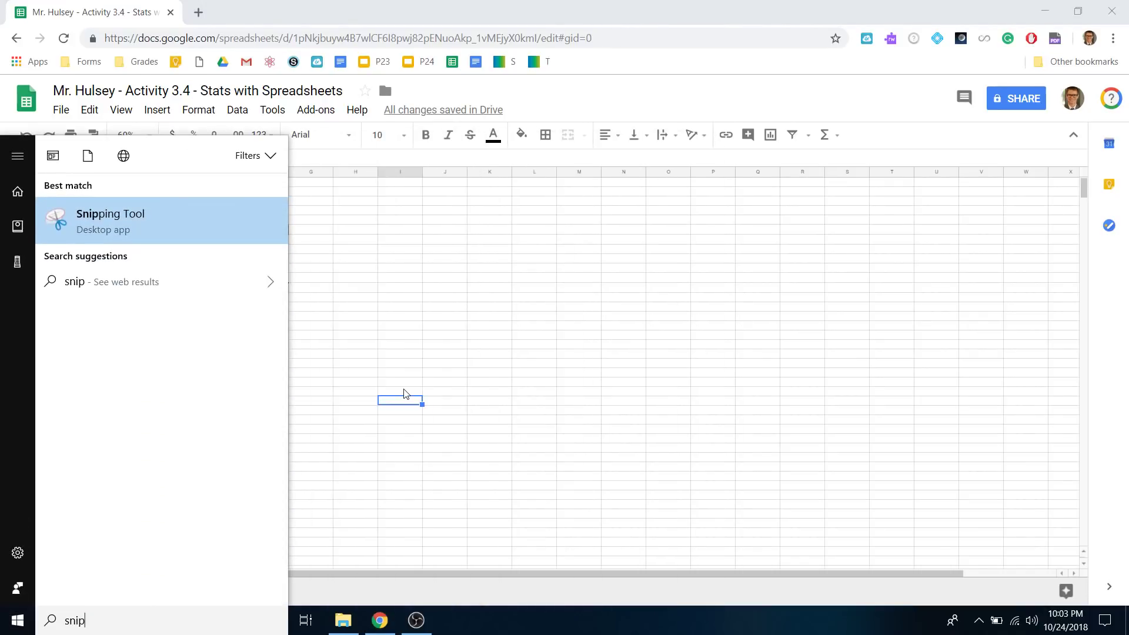
key("Return")
left_click(834, 31)
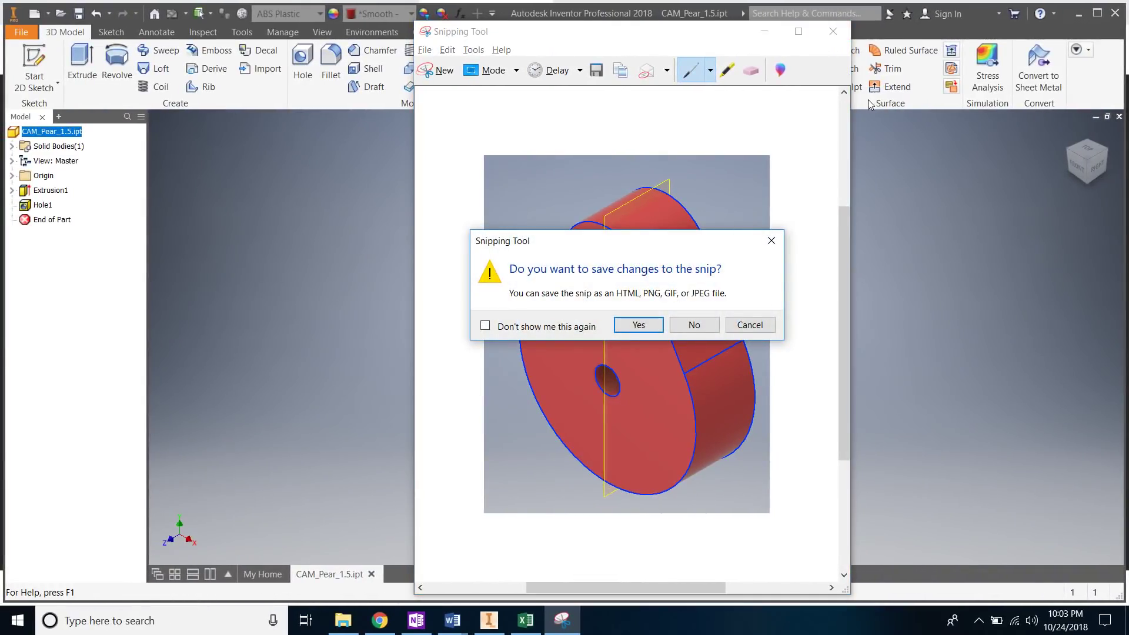
left_click(701, 327)
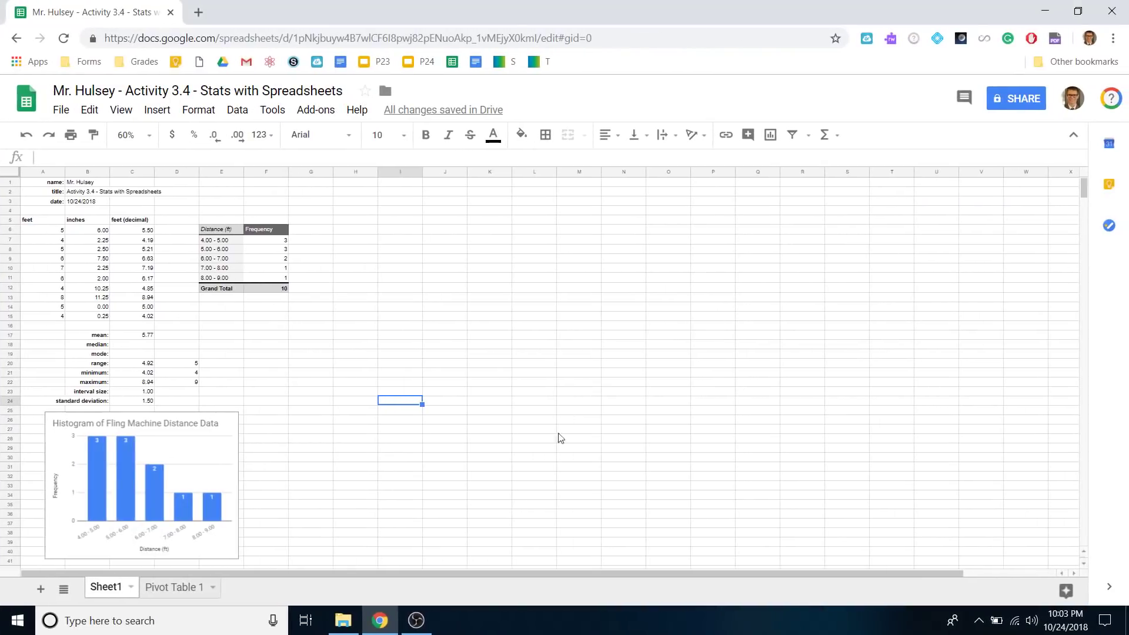
Step: Reopen the Snipping Tool over the worksheet, ready for a fresh snip
key("super")
type("snip")
key("Return")
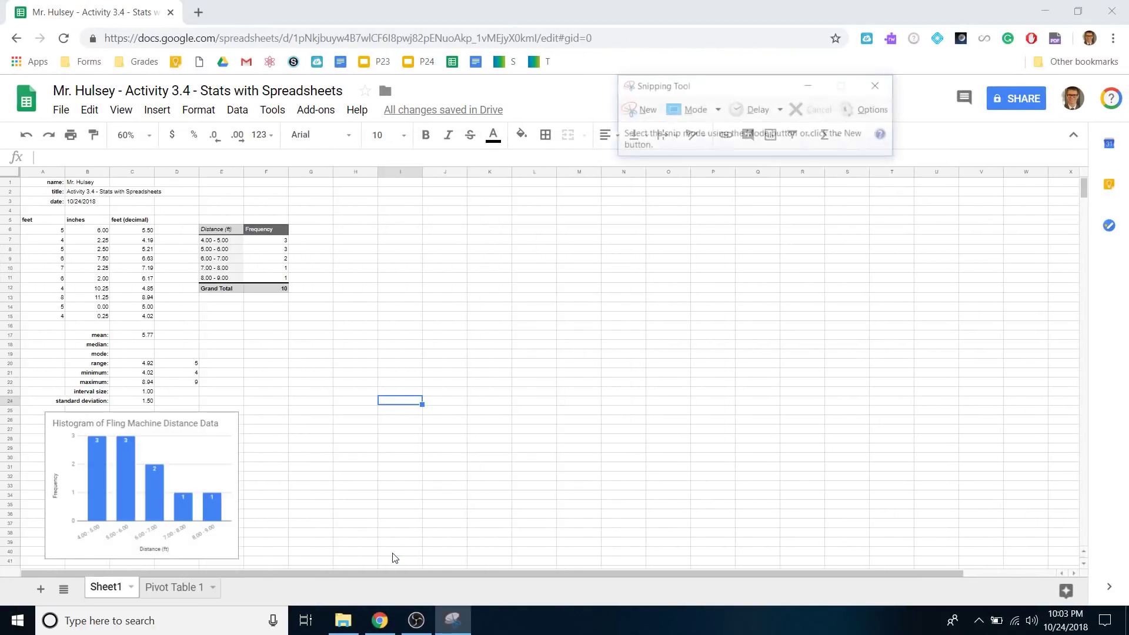
left_click_drag(701, 85, 655, 85)
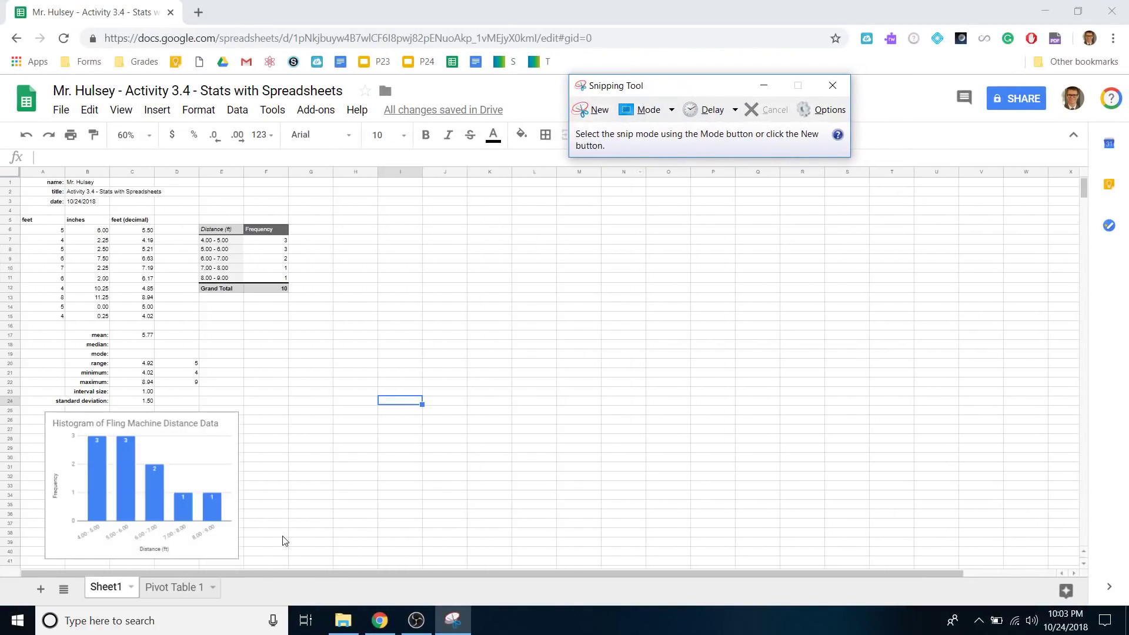
left_click(13, 628)
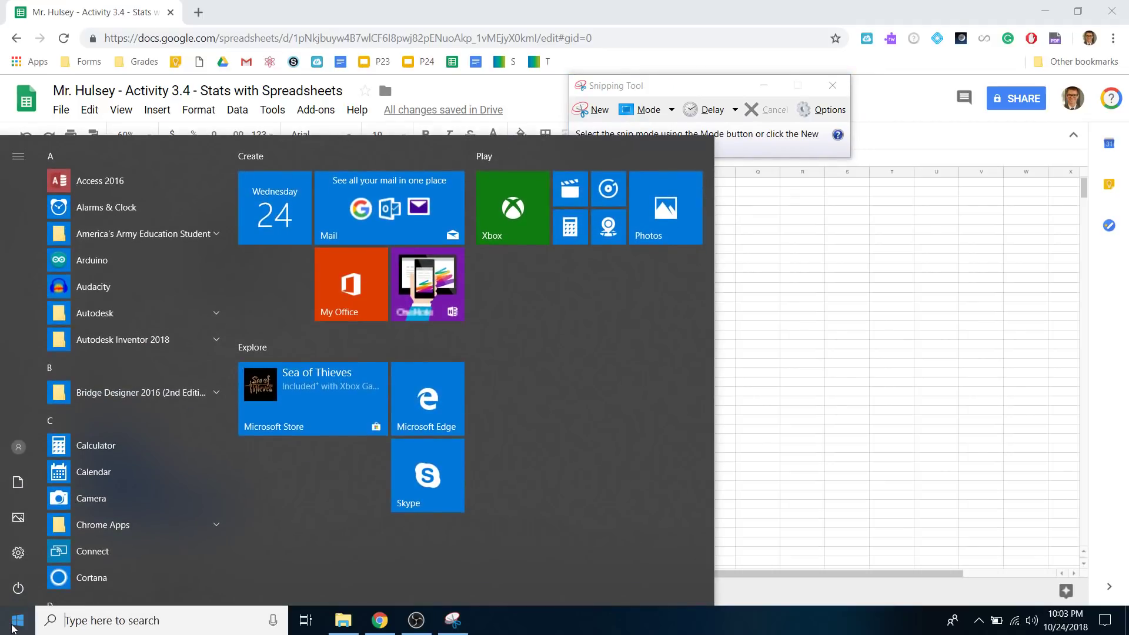
type("sn")
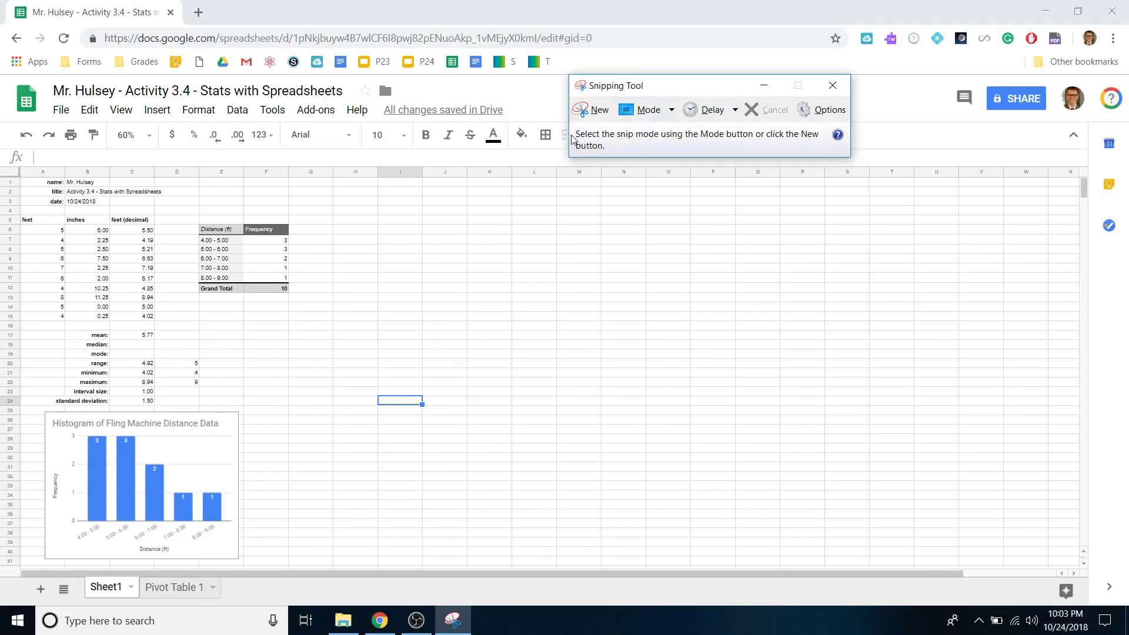
Step: Snip the worksheet area with columns A to F, the frequency table and the histogram, and put the snip window out of the way
left_click(586, 112)
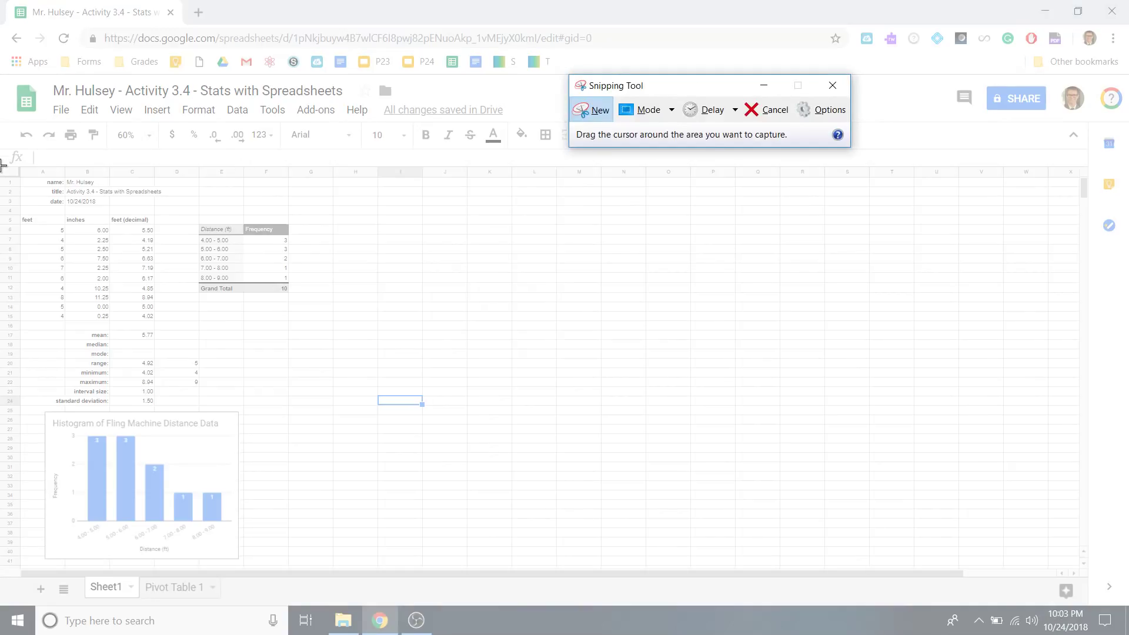
left_click_drag(3, 169, 294, 564)
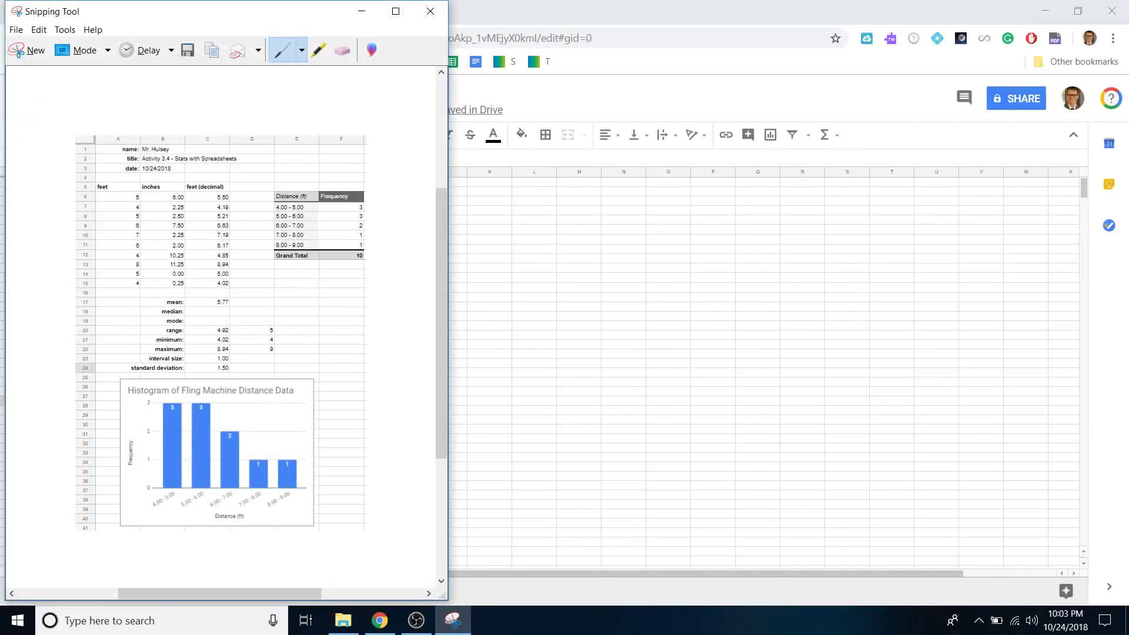
left_click_drag(253, 17, 274, 22)
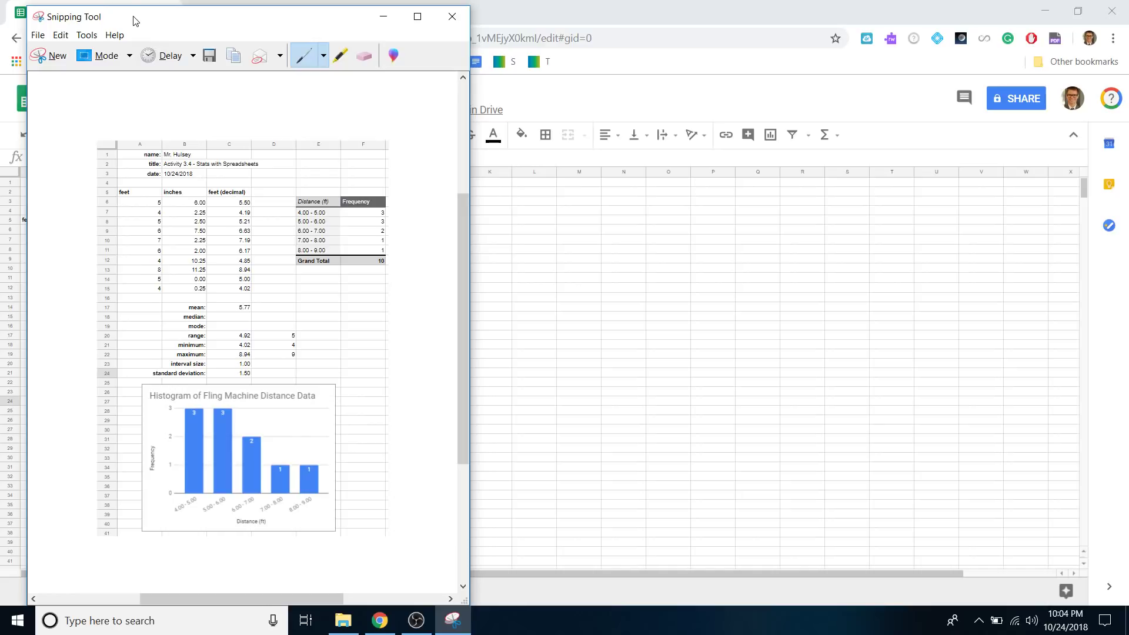
left_click_drag(139, 24, 179, 50)
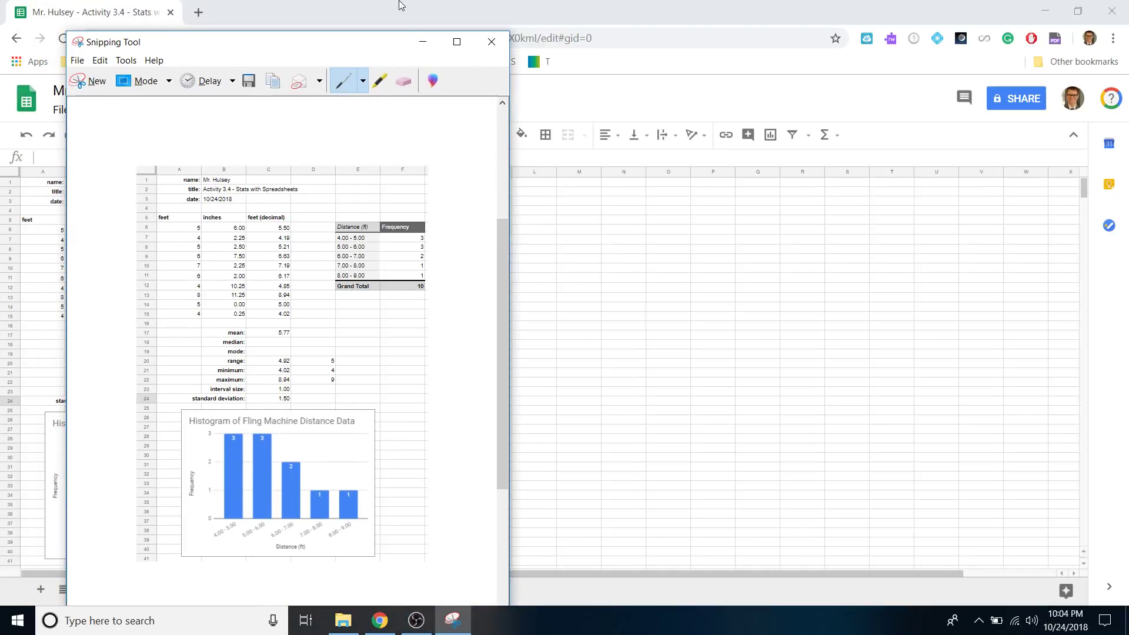
left_click(383, 20)
Step: Open Schoology in a new browser tab and log in with the saved credentials
left_click(197, 12)
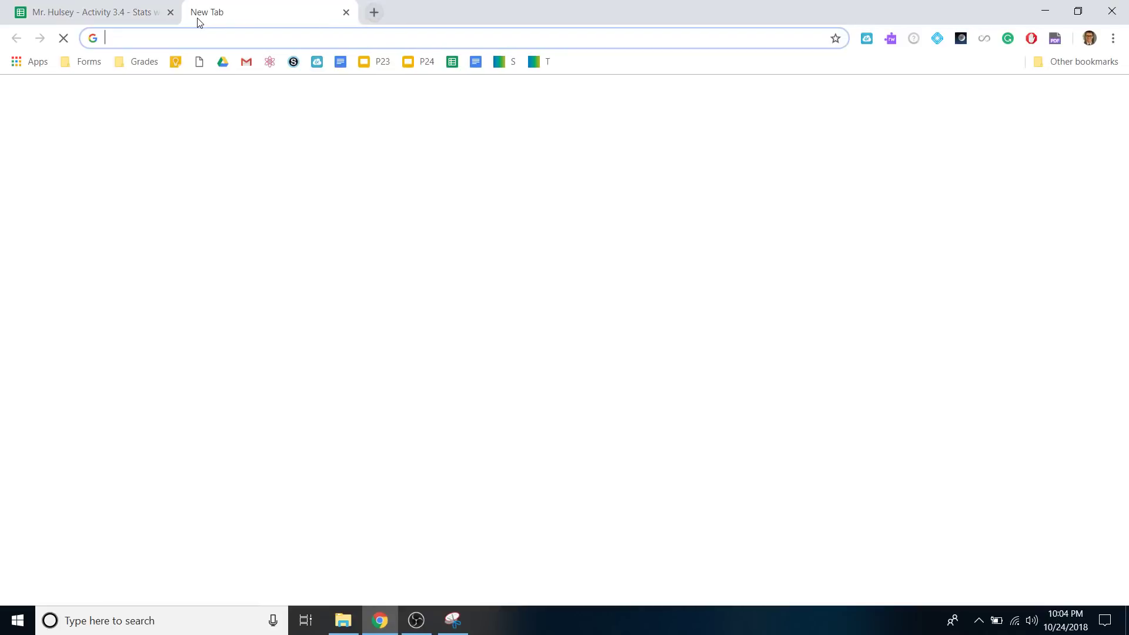
left_click(294, 62)
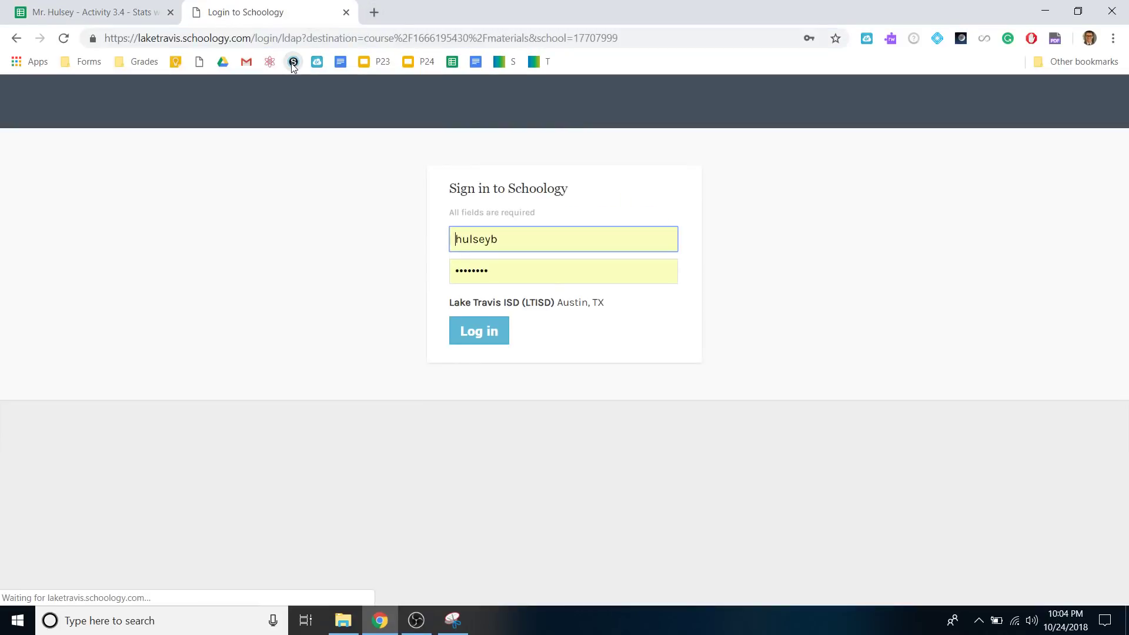
left_click(496, 337)
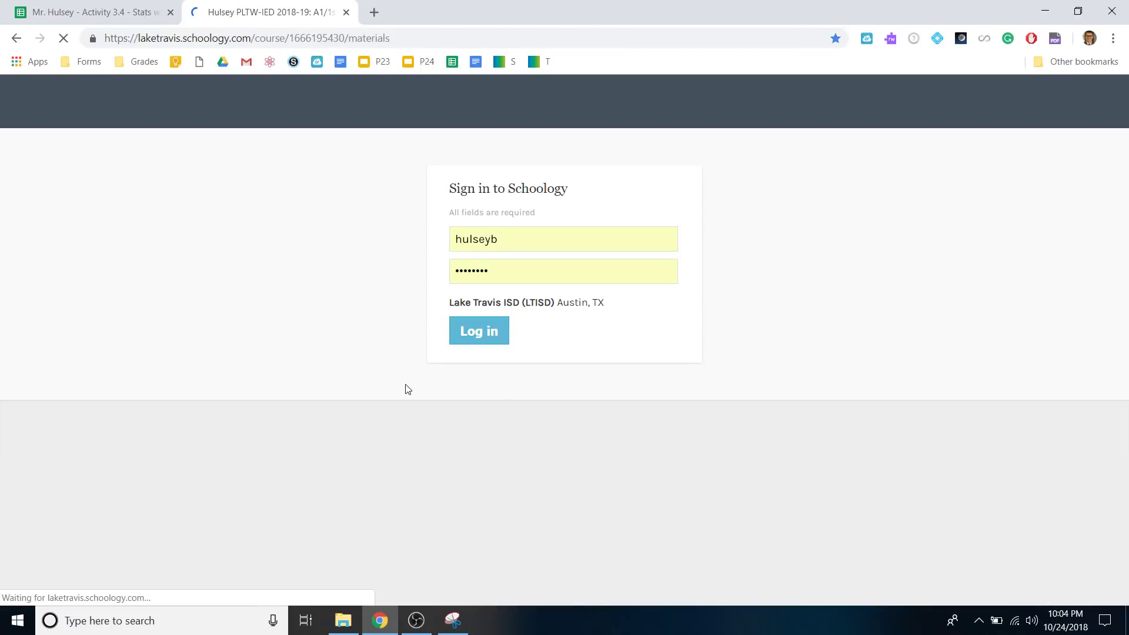
Step: Open the Activity 3.4 - Statistics with Excel assignment from the Unit 3 - Measurement and Statistics assignments
scroll(288, 300, "down", 5)
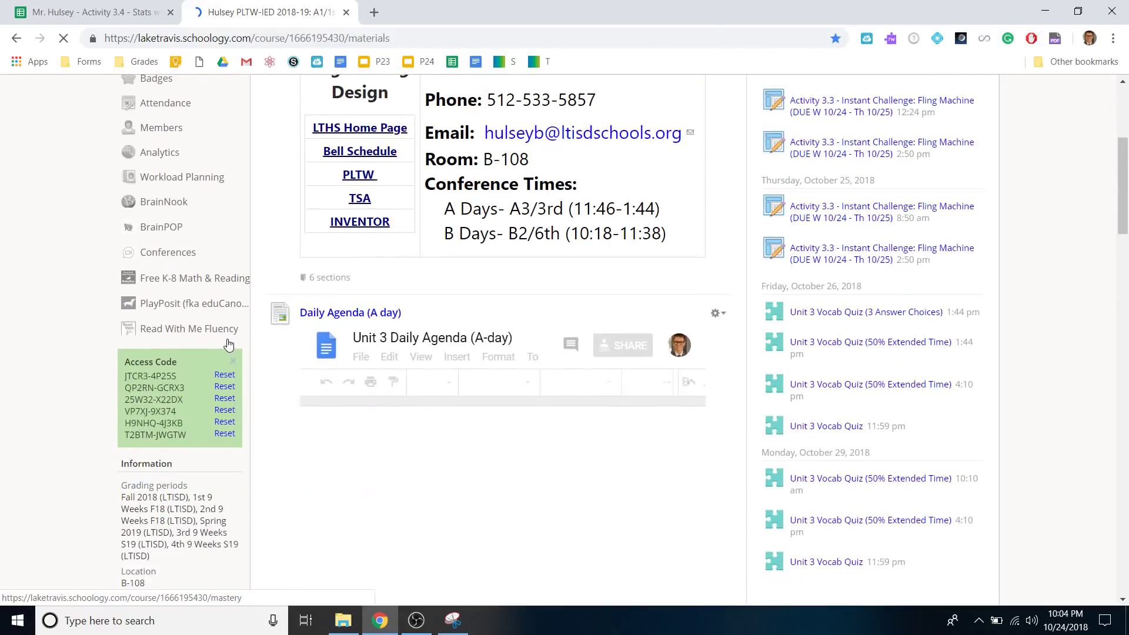
scroll(288, 300, "down", 17)
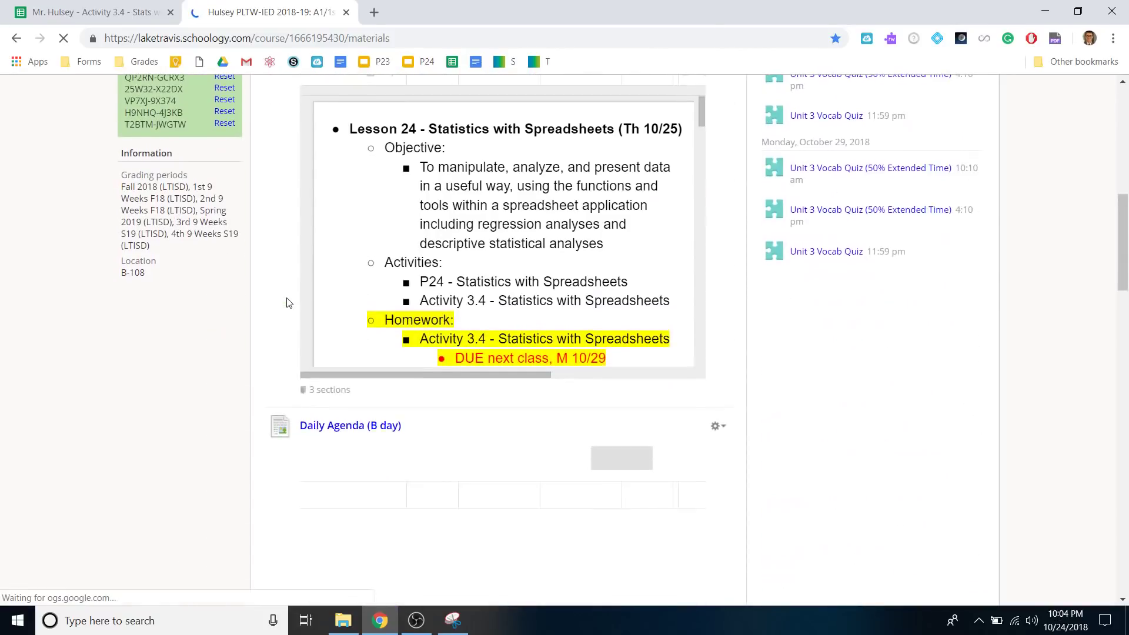
scroll(240, 329, "up", 2)
left_click(260, 259)
left_click(290, 319)
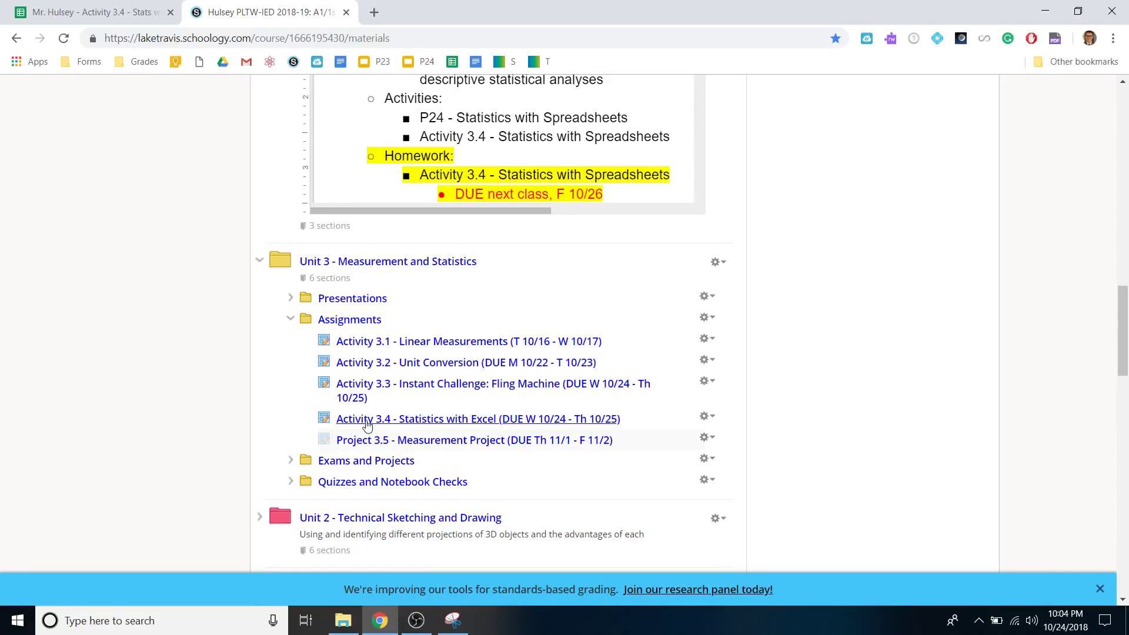
left_click(367, 421)
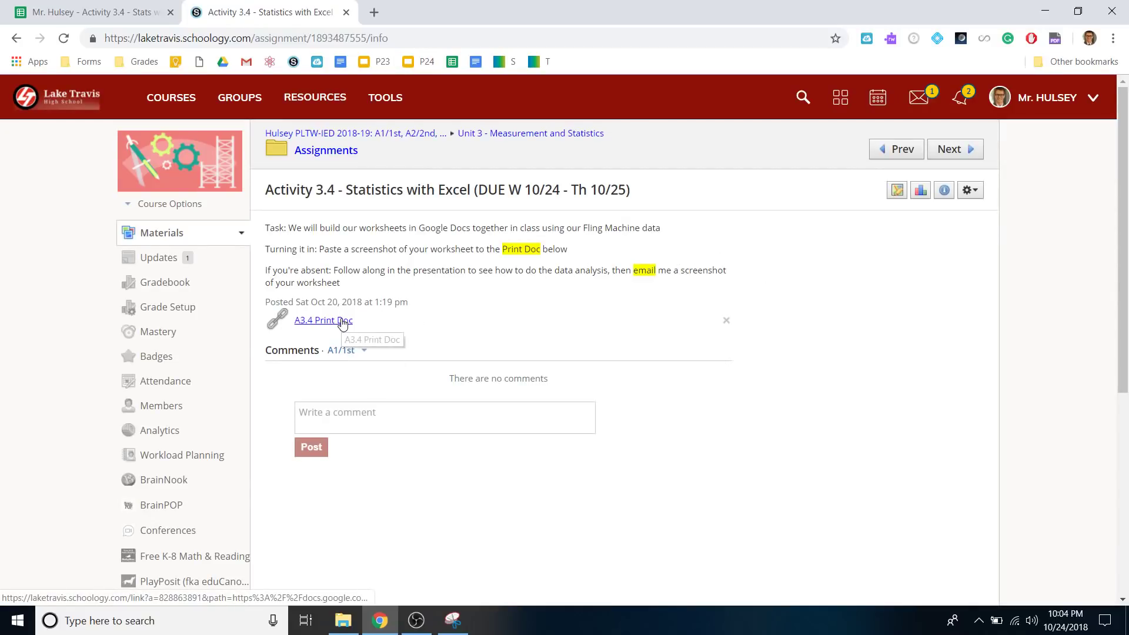
Step: Review the instructions for turning in the worksheet and open the linked A3.4 Print Doc
left_click_drag(333, 263, 553, 254)
left_click(435, 256)
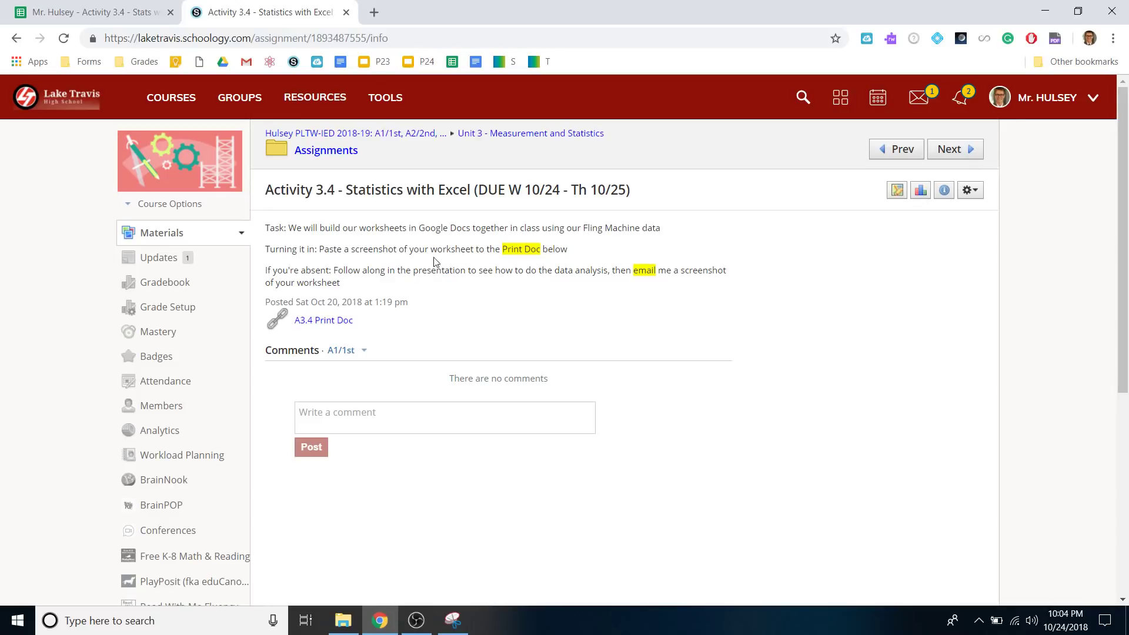
left_click(324, 320)
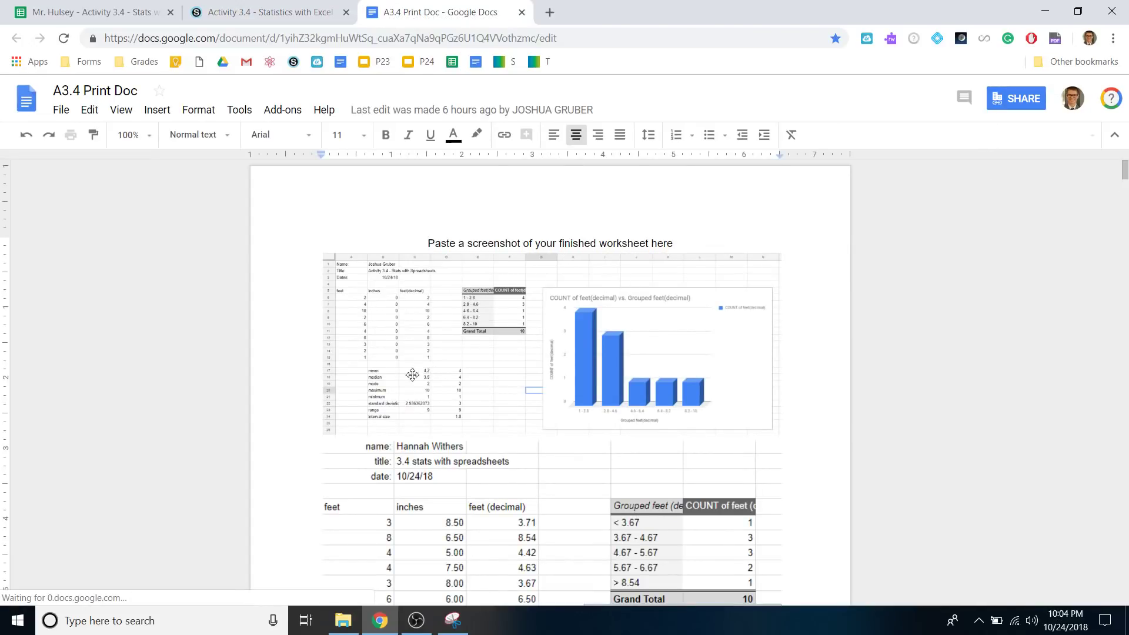
Step: Insert a blank line between the "Paste a screenshot of your finished worksheet here" heading and the first image
left_click(365, 416)
left_click(363, 413)
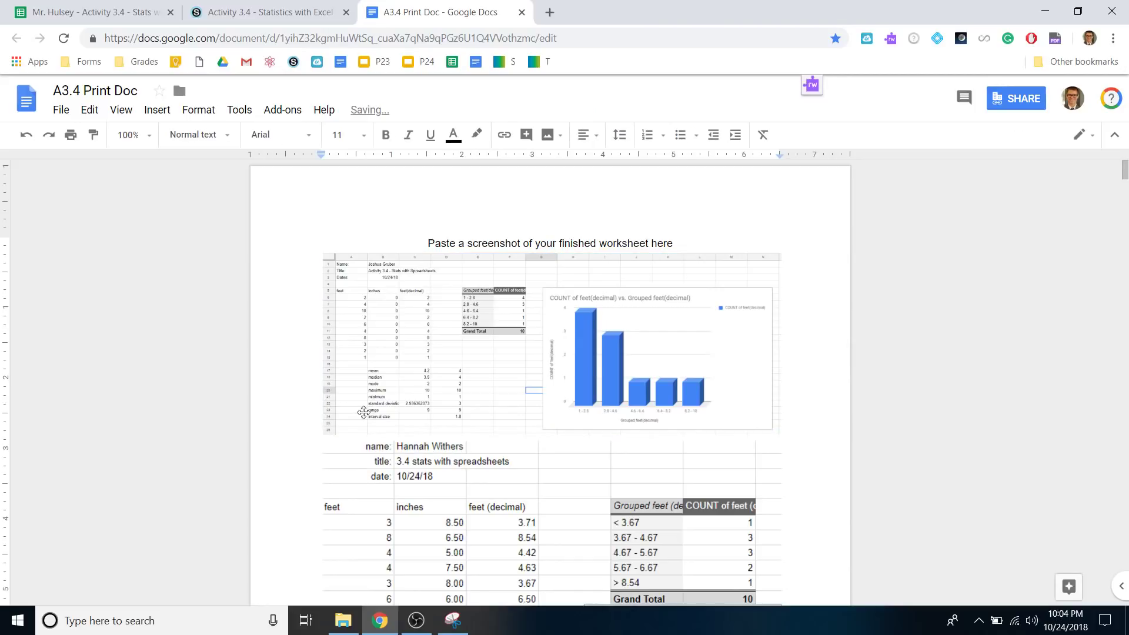
key("Return")
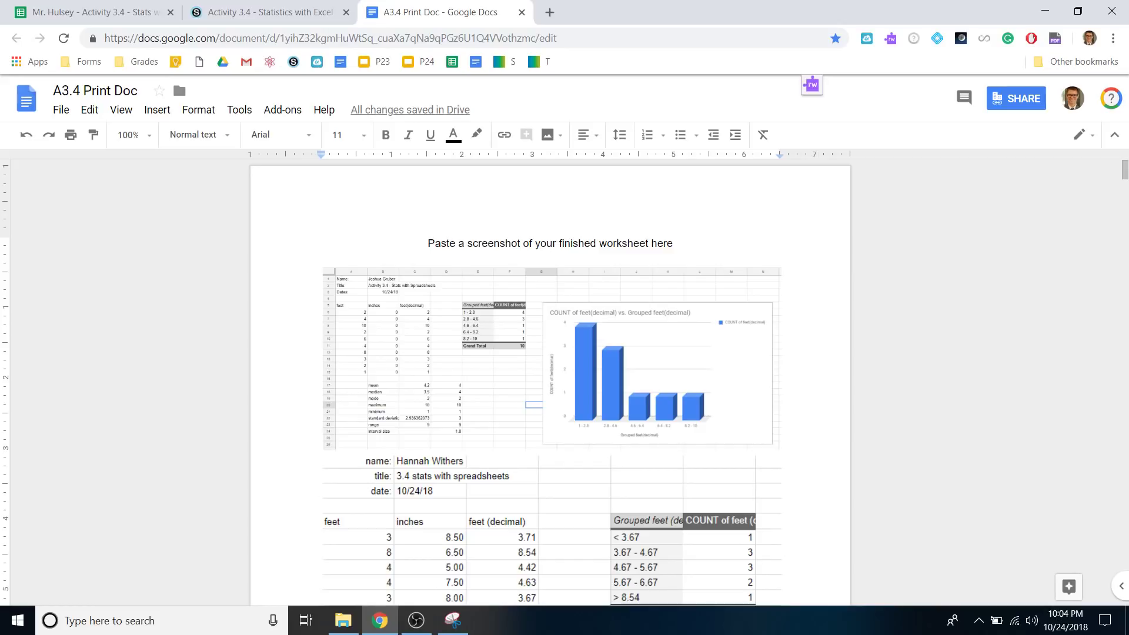
Step: Switch to the Snipping Tool and copy the worksheet snip
left_click(453, 620)
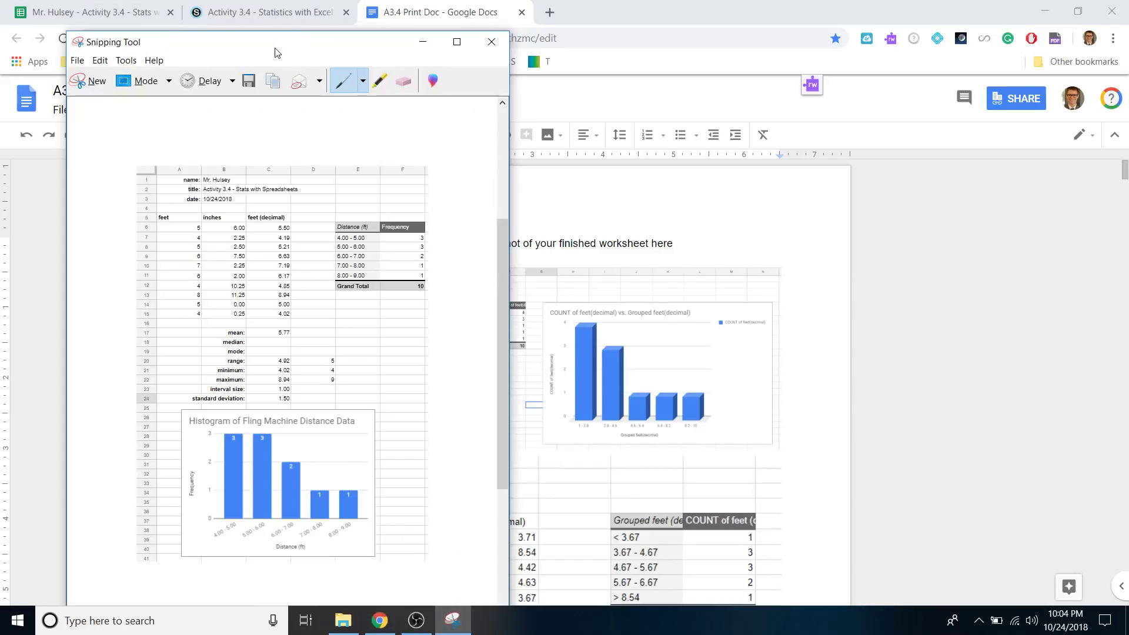
left_click(100, 60)
left_click(109, 76)
Step: Paste the copied worksheet snip on the blank line below the print doc's heading and check the pasted image
left_click(657, 254)
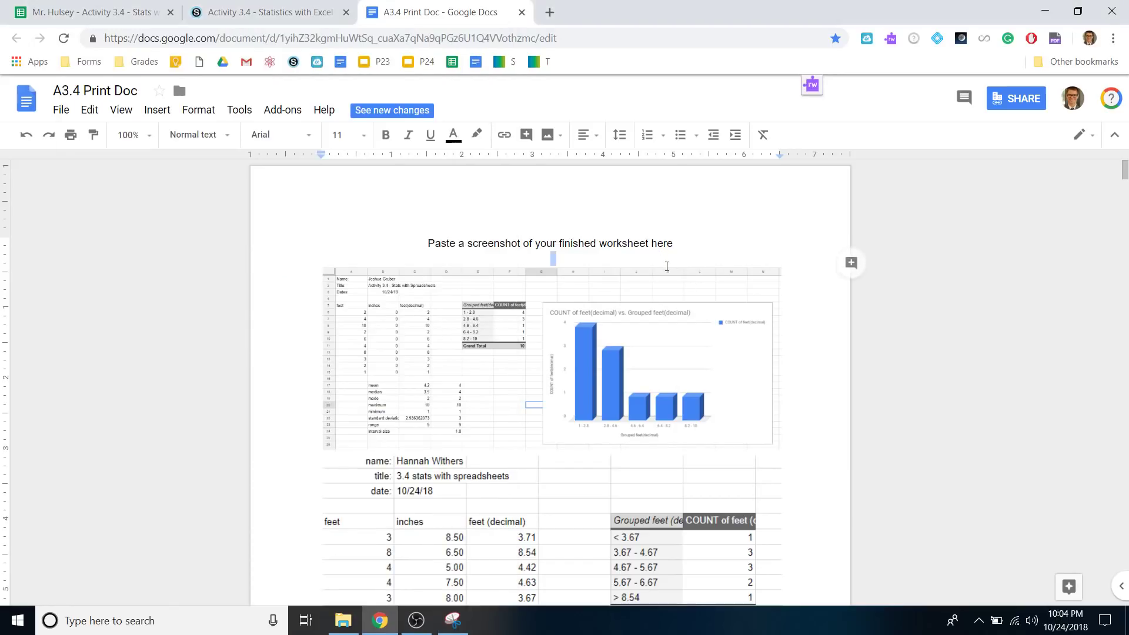
left_click(654, 256)
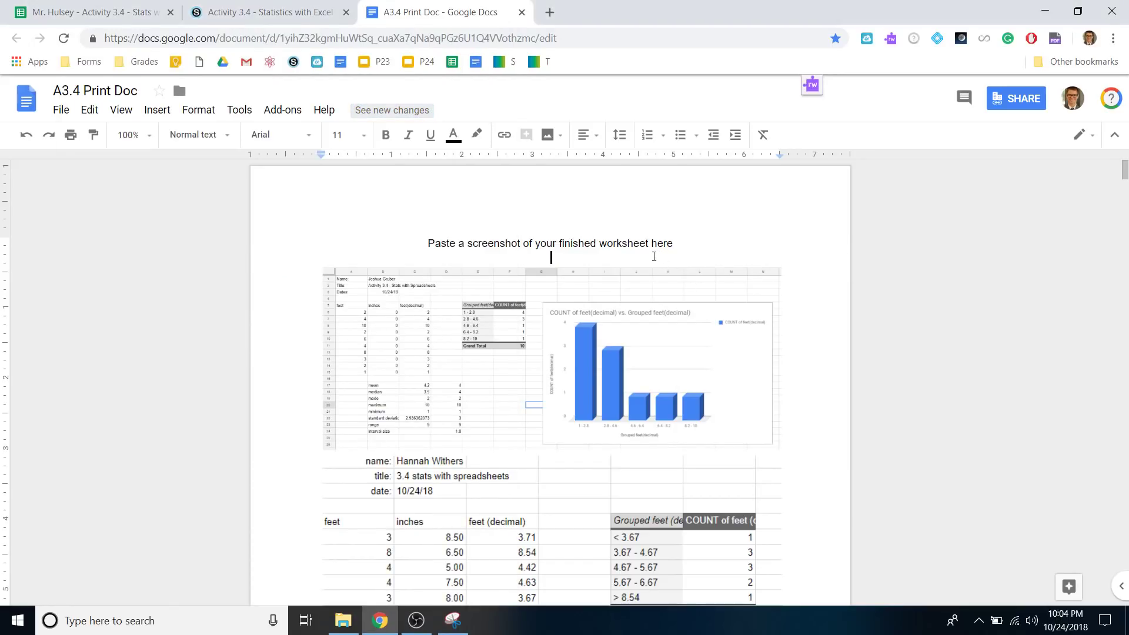
key("ctrl+v")
scroll(675, 340, "up", 3)
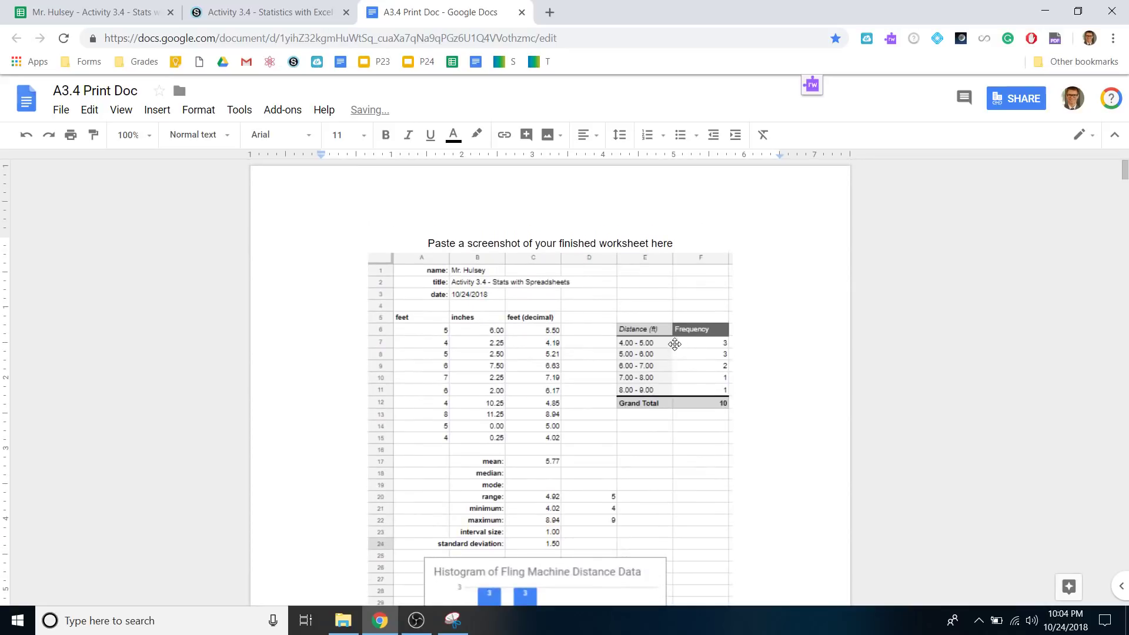
scroll(675, 344, "down", 5)
scroll(674, 344, "up", 5)
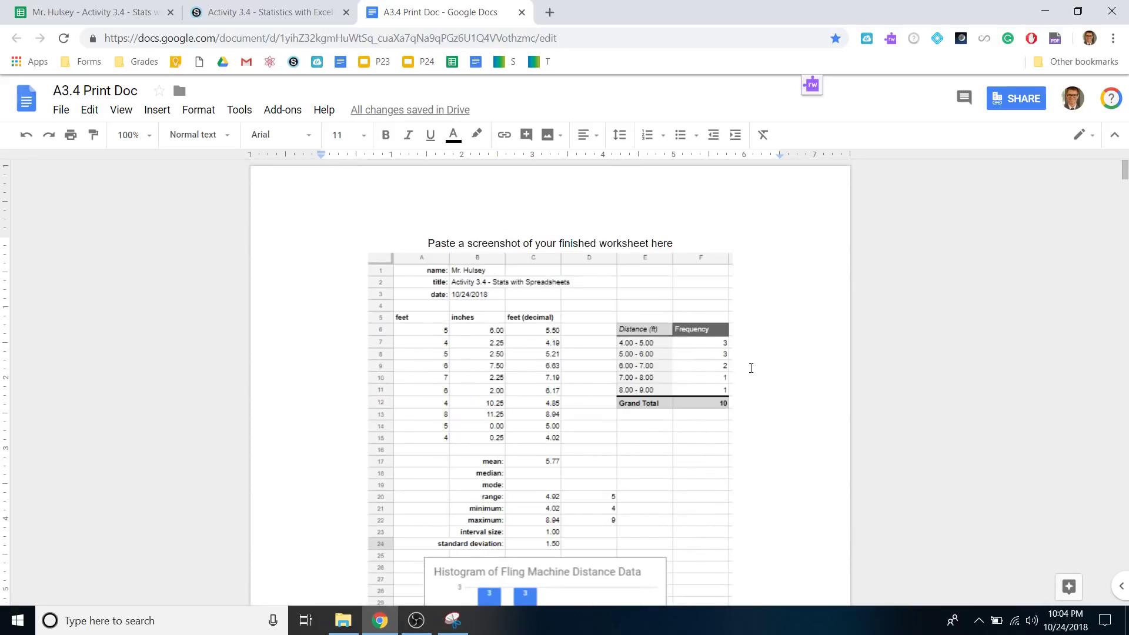
scroll(749, 367, "down", 3)
scroll(751, 369, "up", 3)
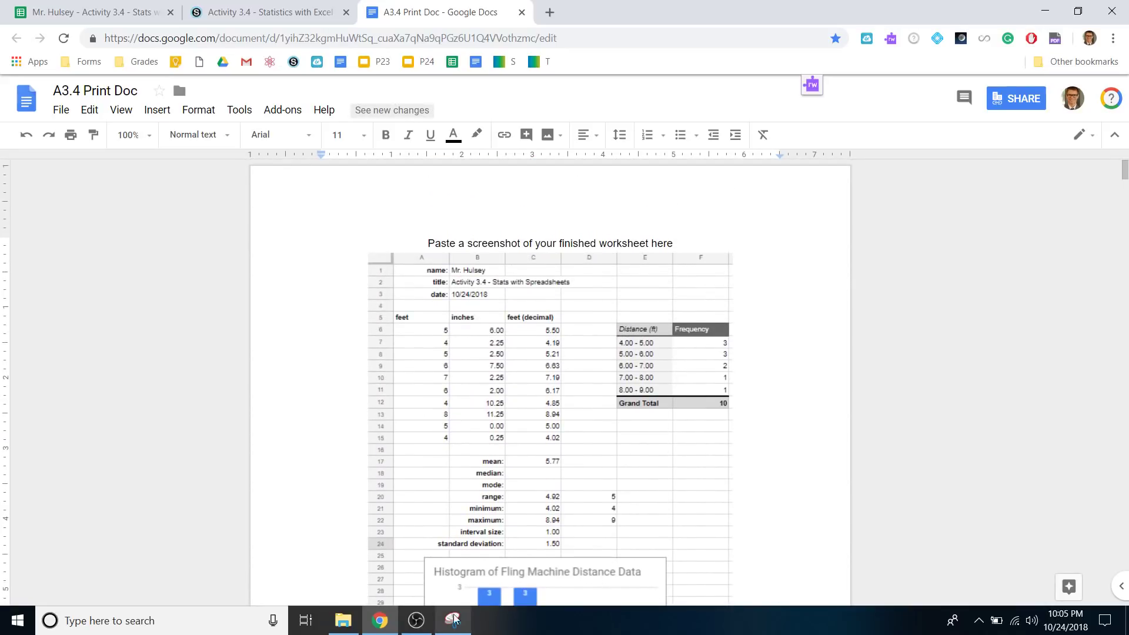
left_click(416, 621)
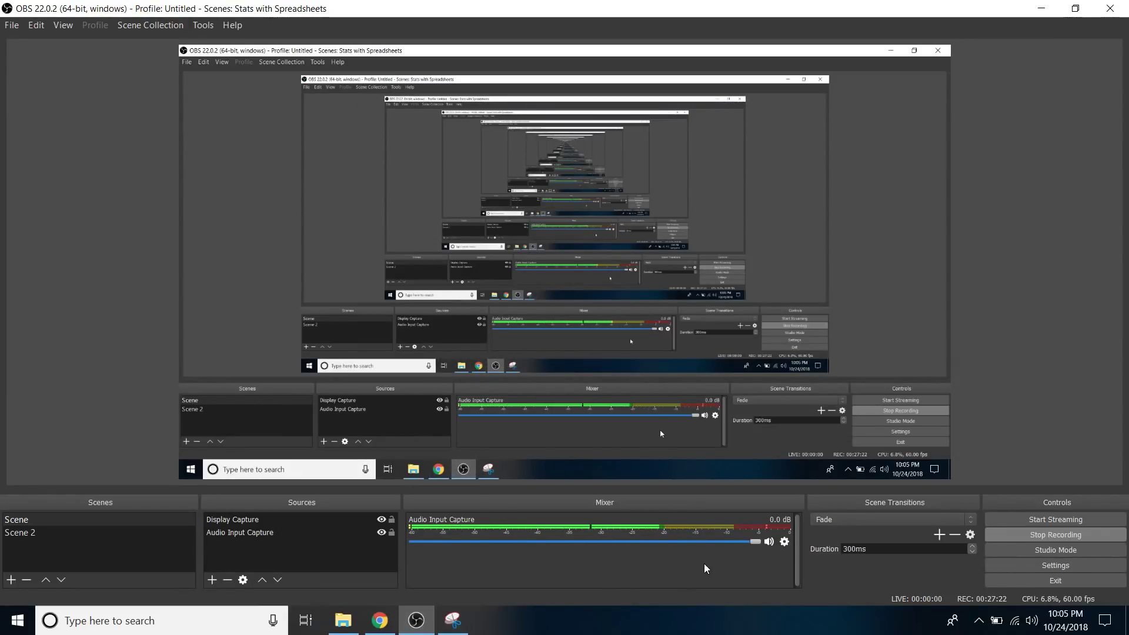